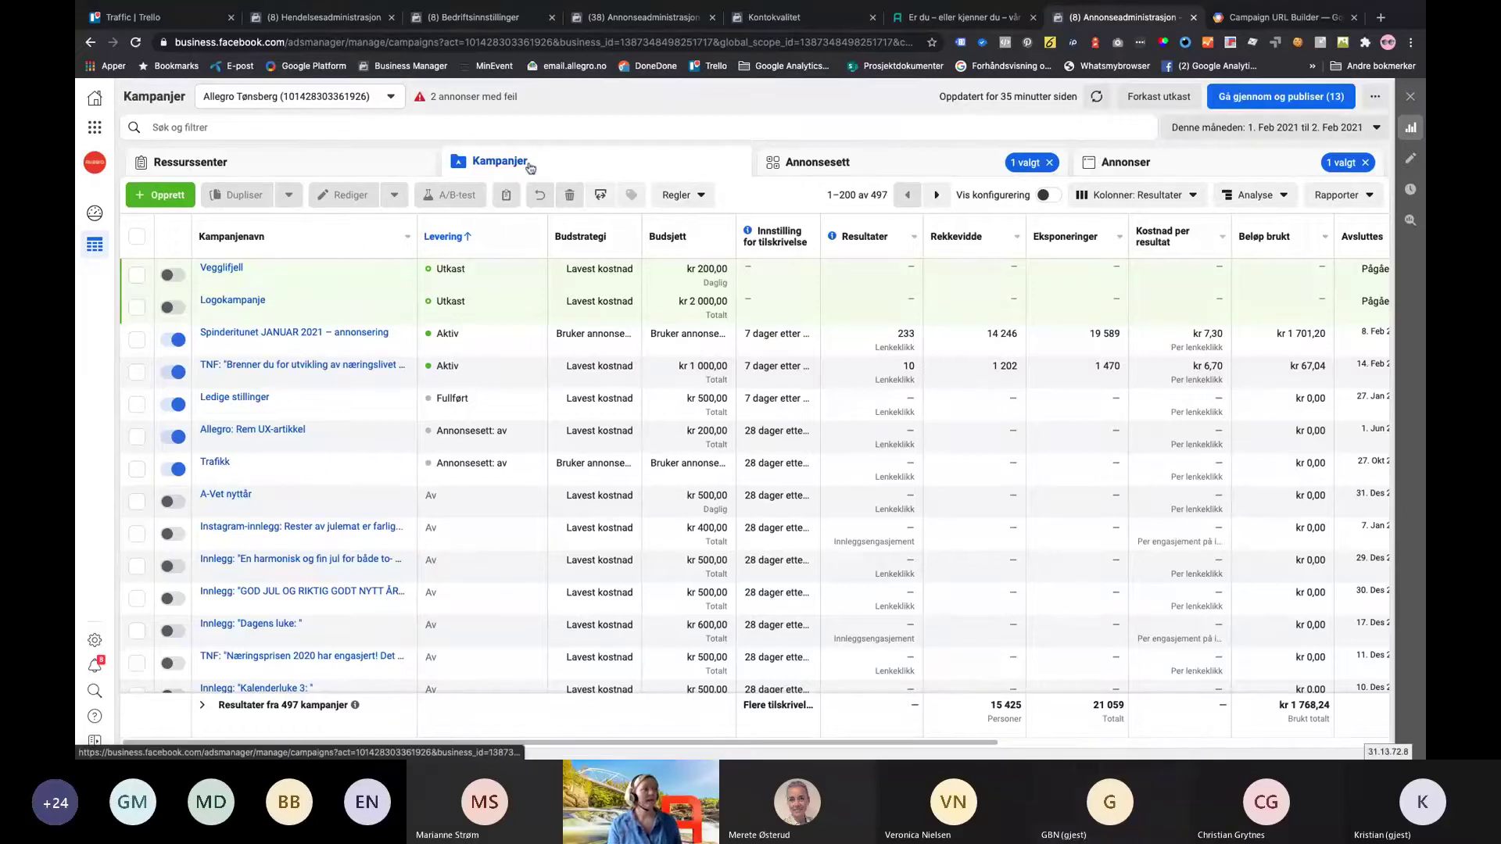
Create a new campaign with the Trafikk objective and name it Rekruttering PHP
left_click(163, 196)
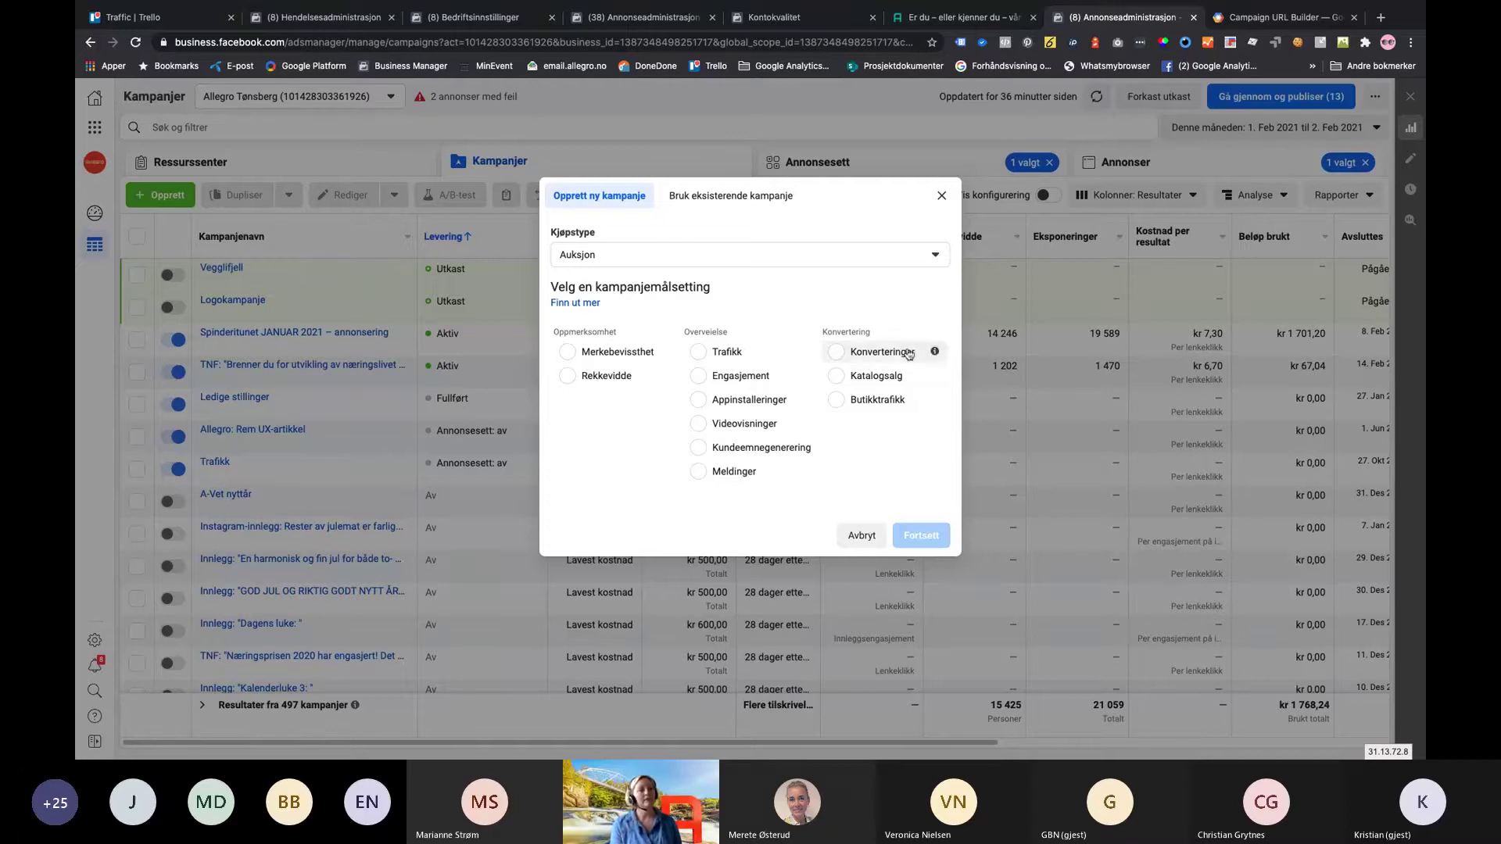
left_click(700, 361)
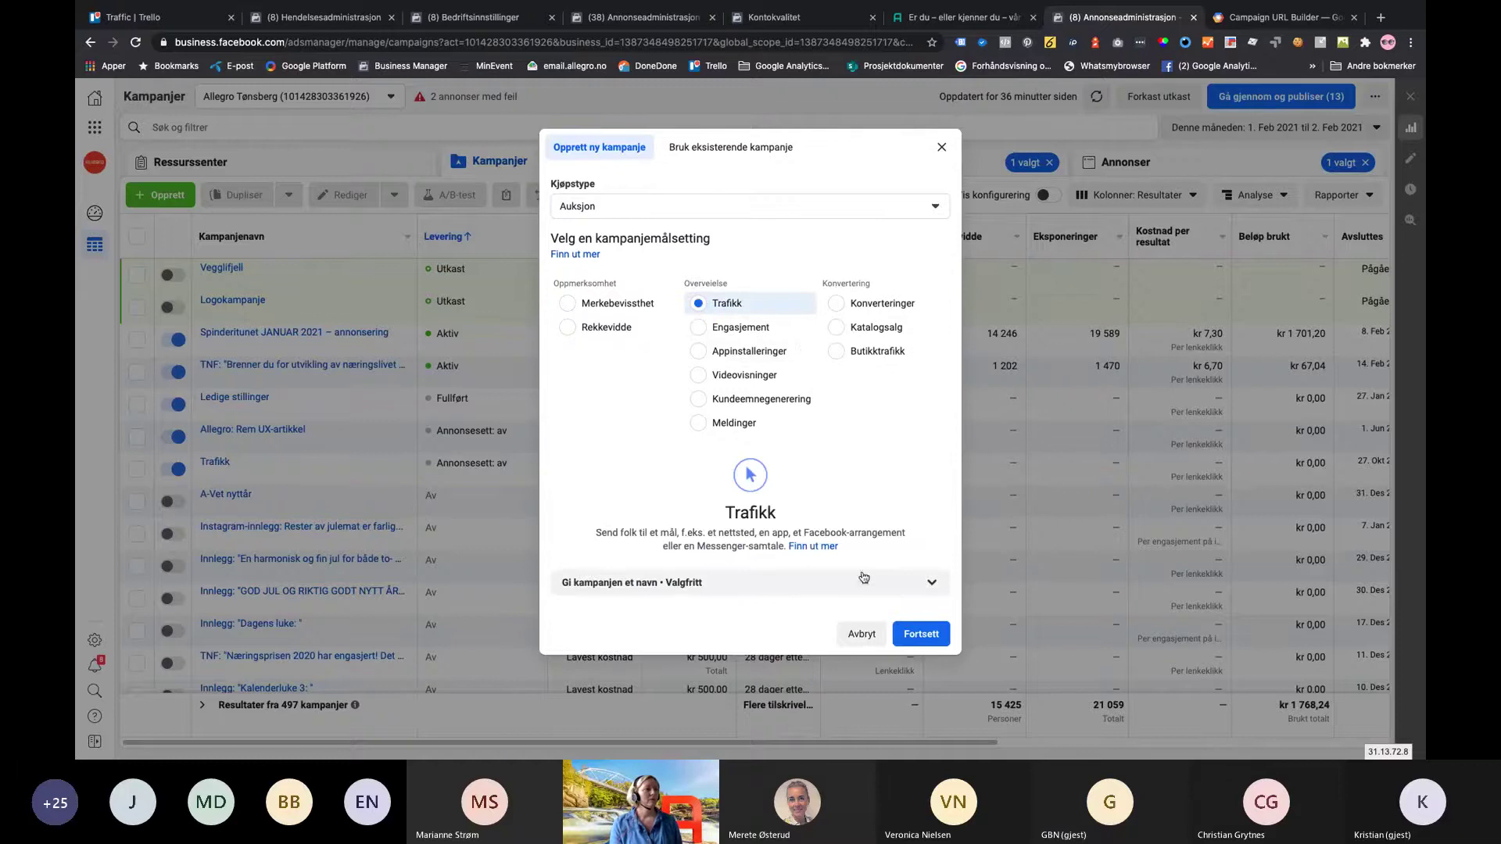
left_click(938, 588)
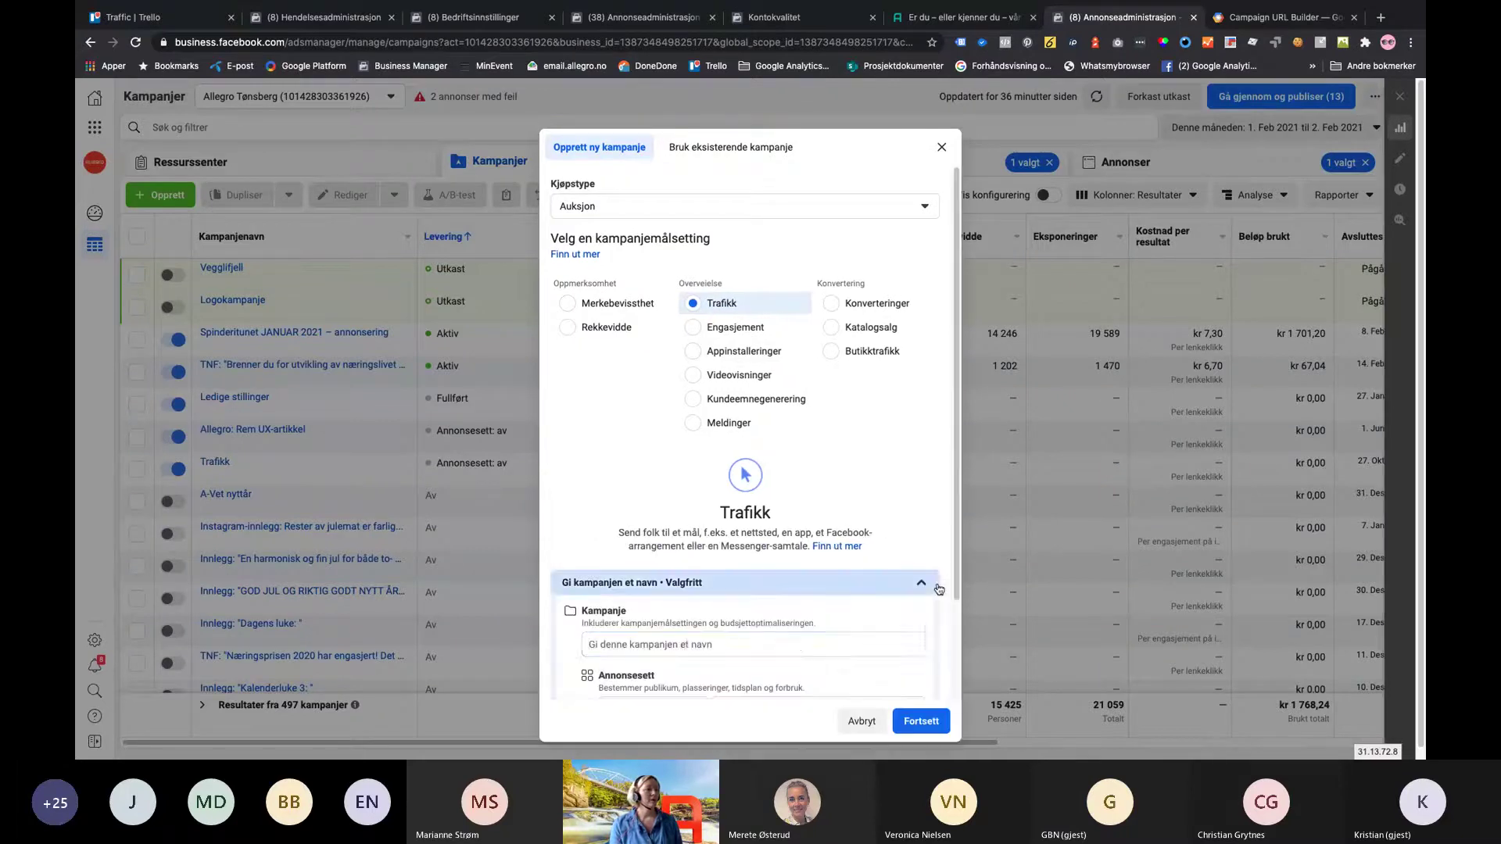
left_click(684, 645)
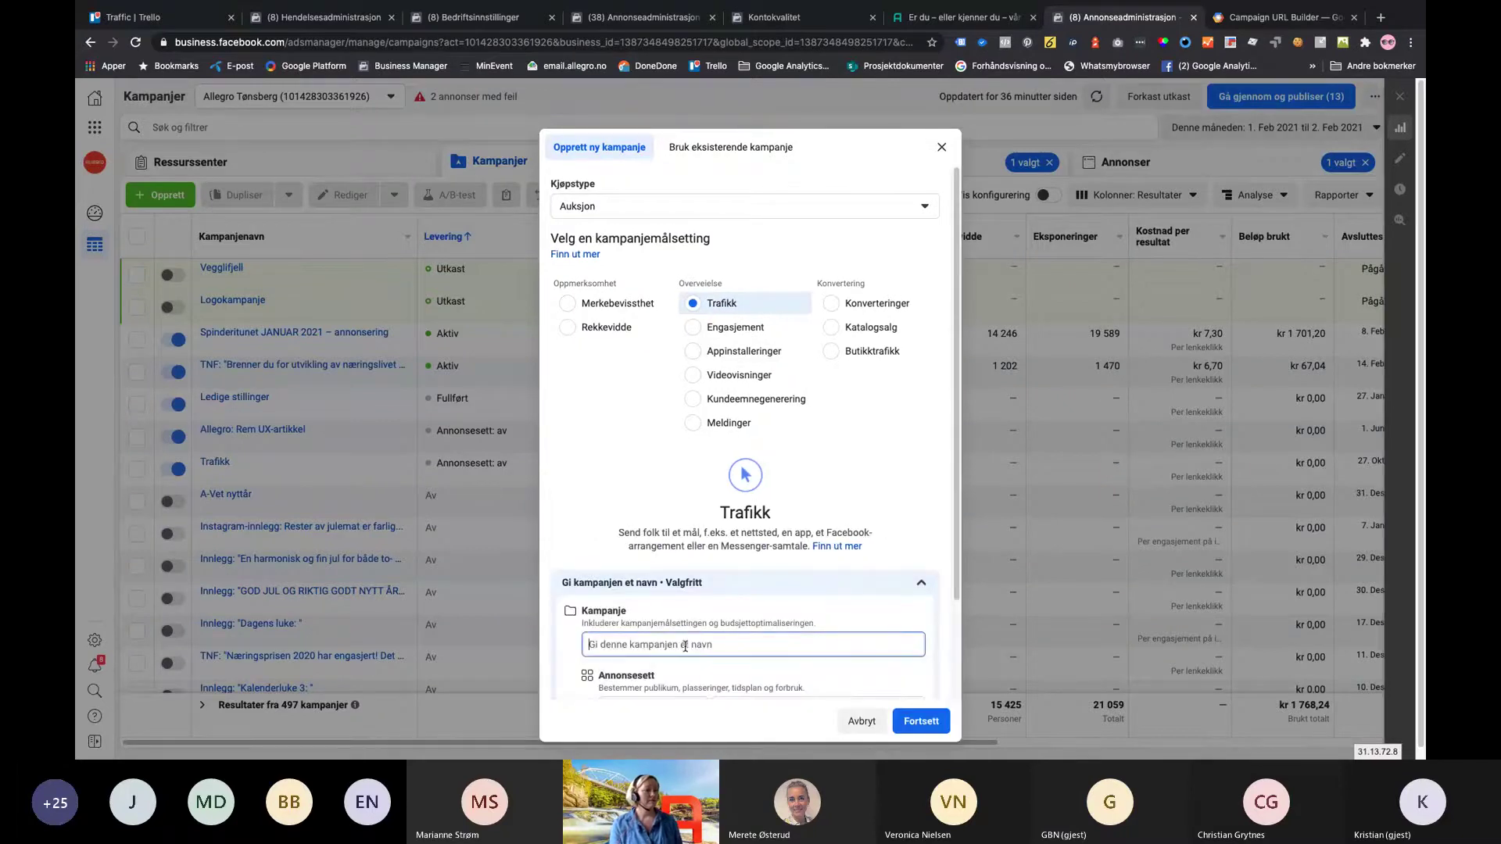
type("Rekrett")
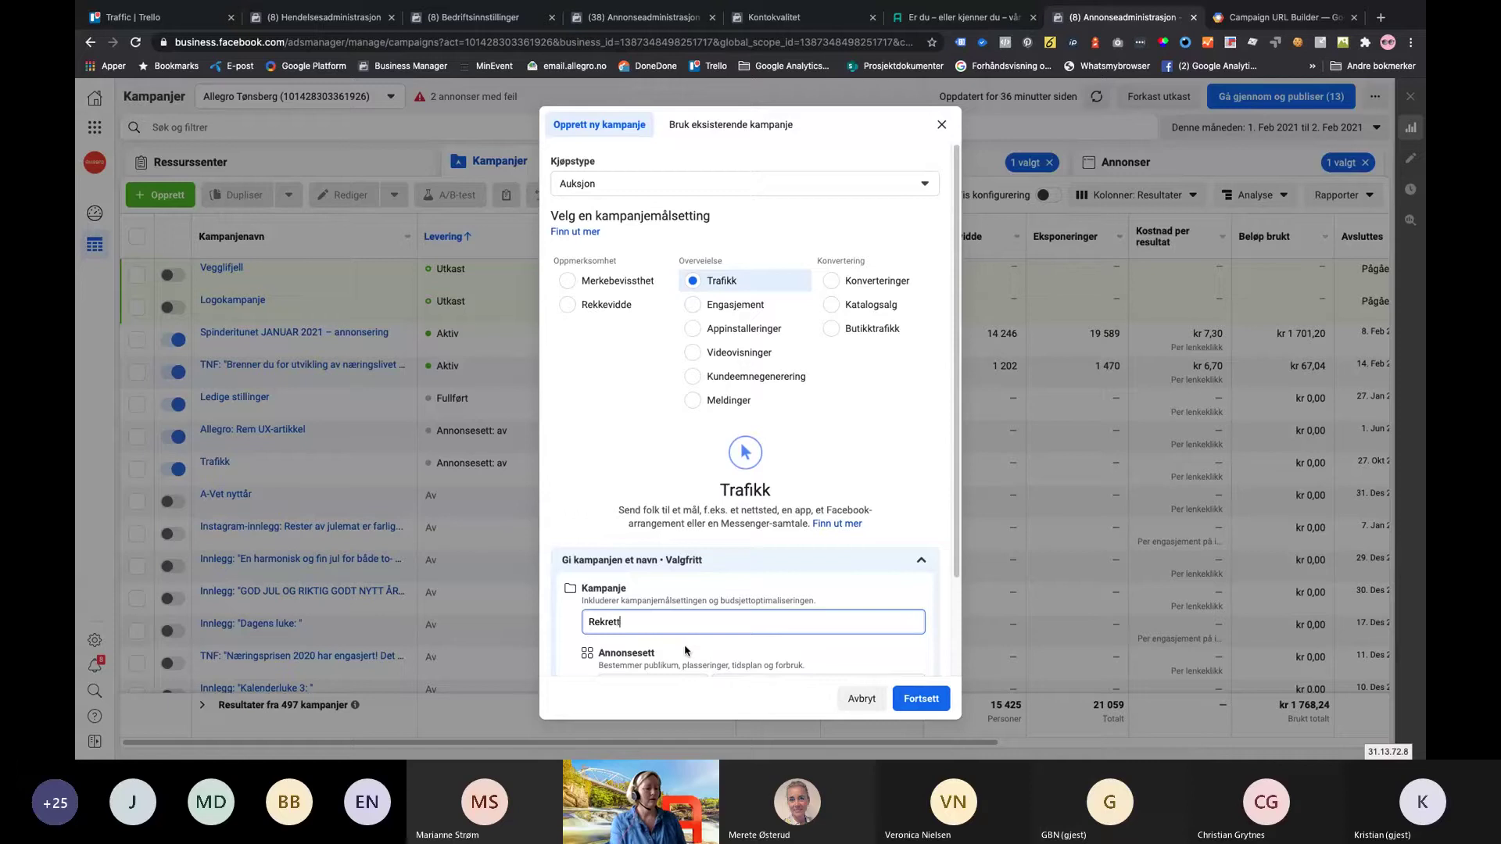
type("ering")
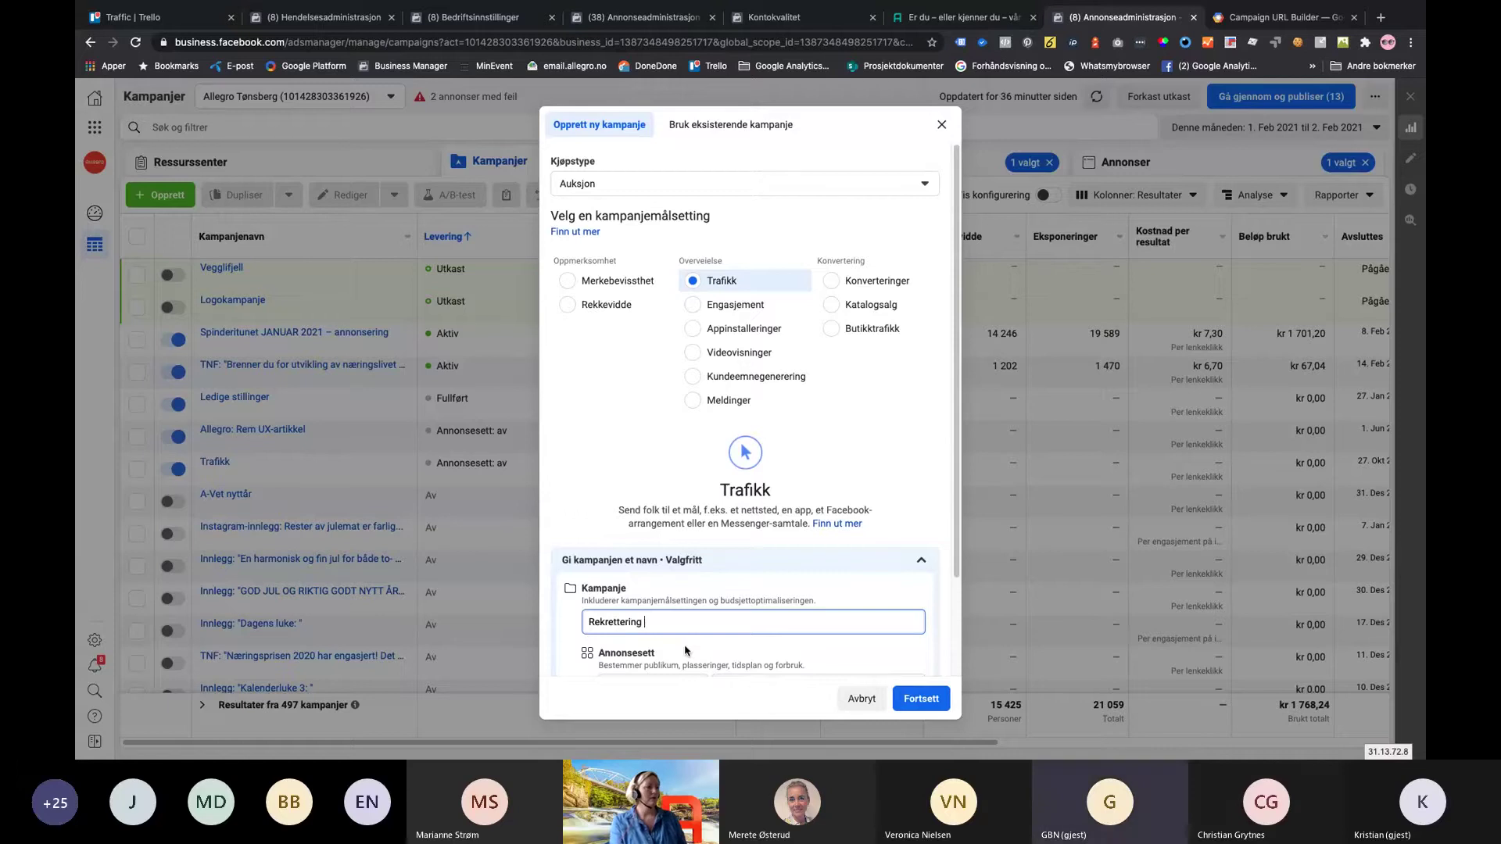
key("BackSpace")
key("BackSpace")
key("BackSpace")
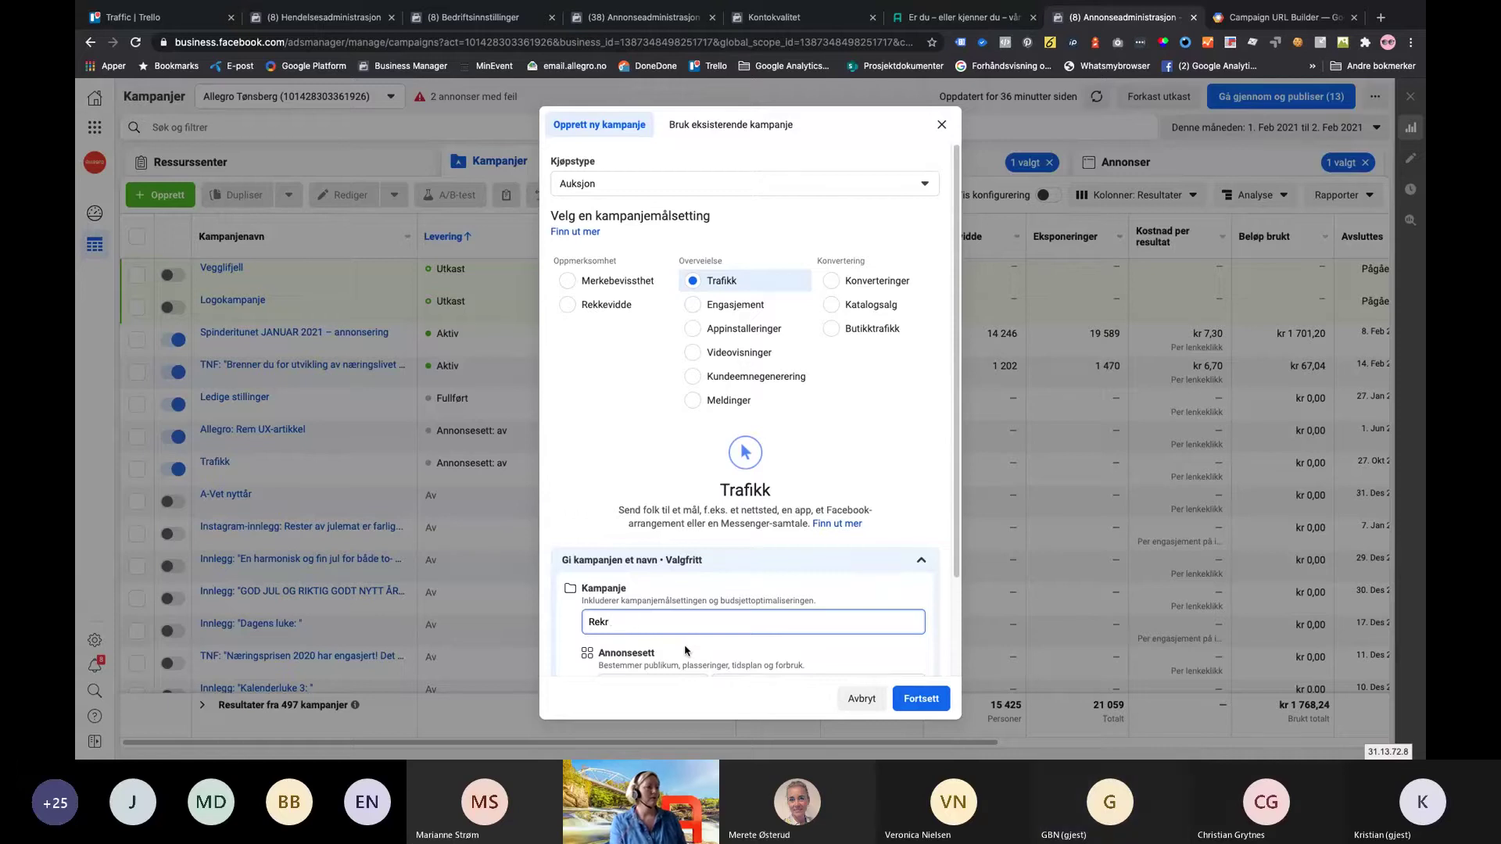
type("rut")
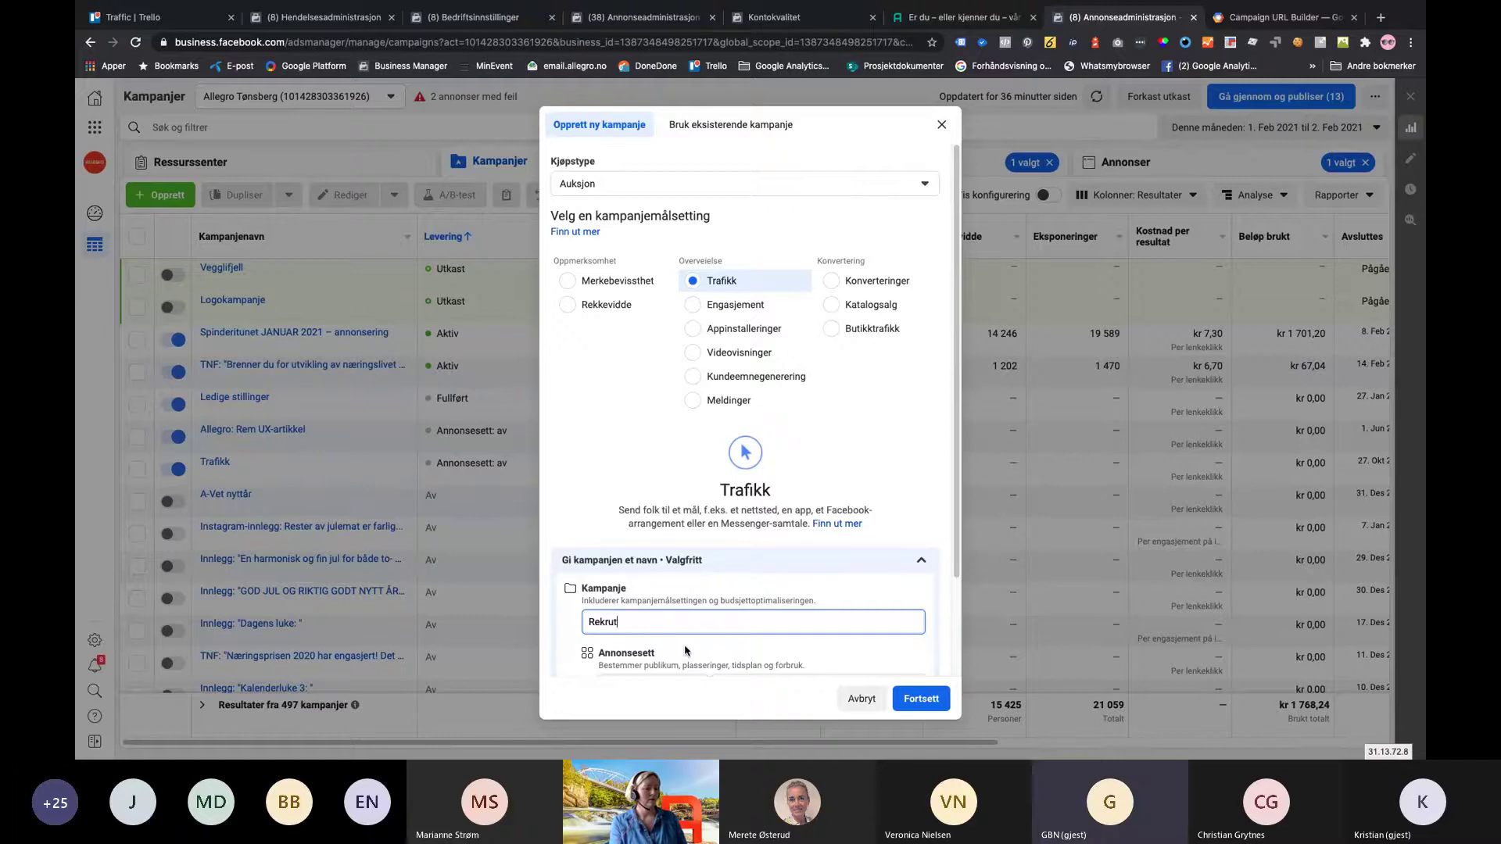
type("tering PH")
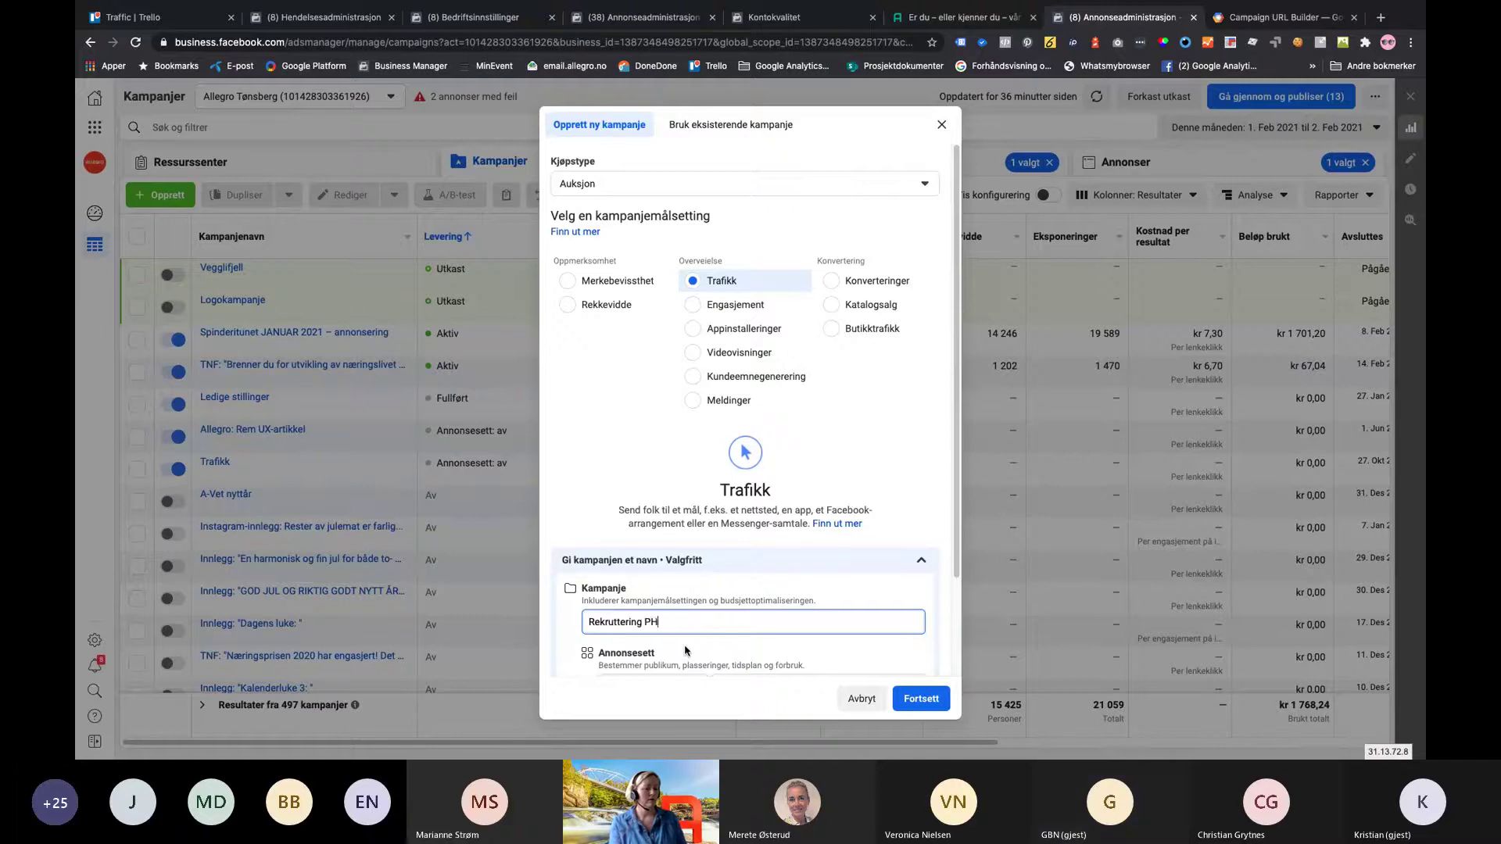
type("P")
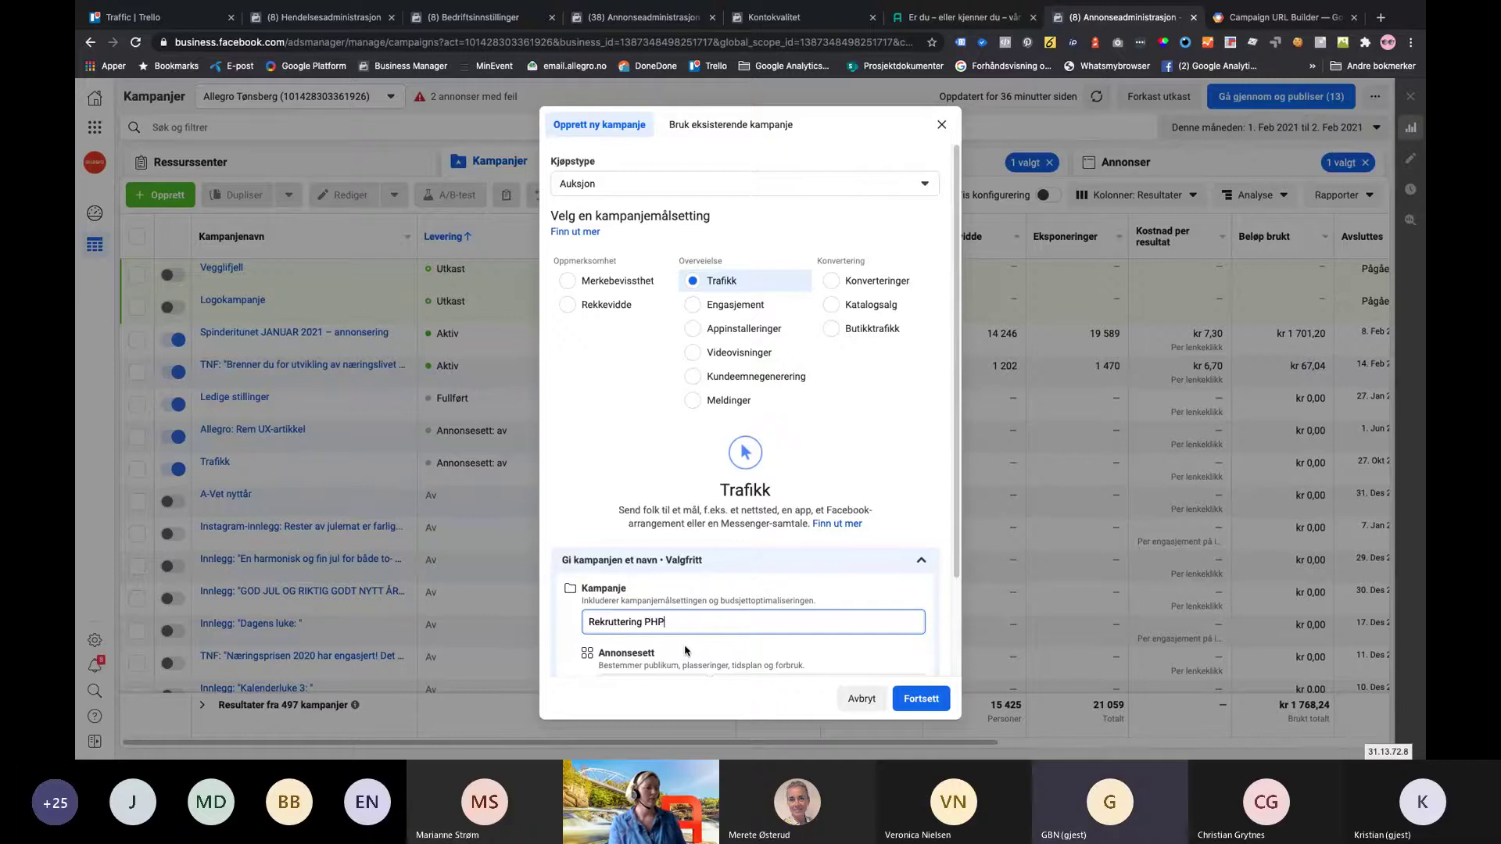
left_click(938, 698)
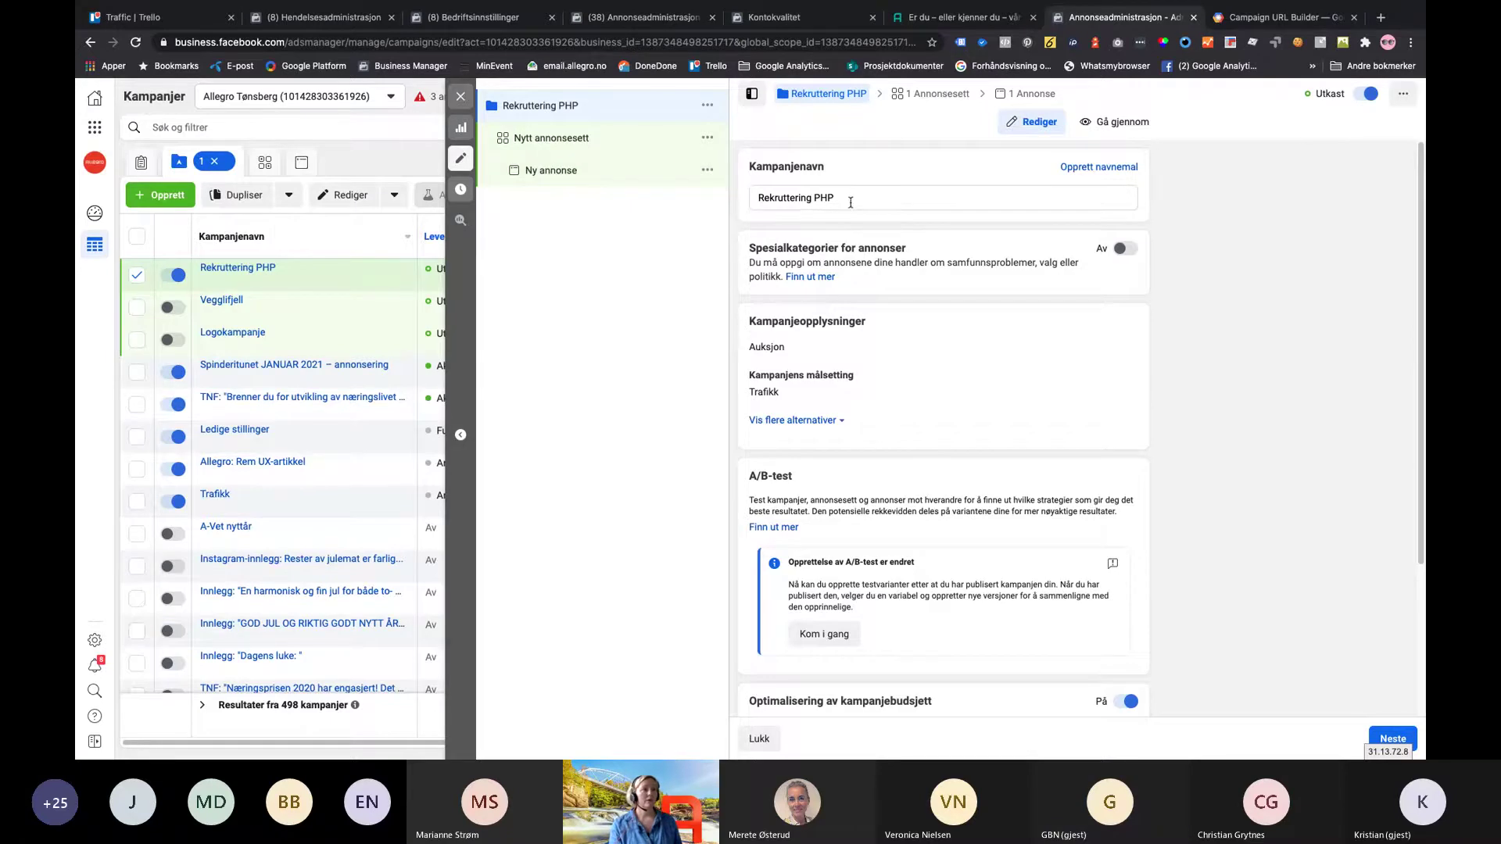
Switch the campaign budget to Totalt budsjett, set it to kr 1000, and continue to the ad set
scroll(856, 216, "down", 3)
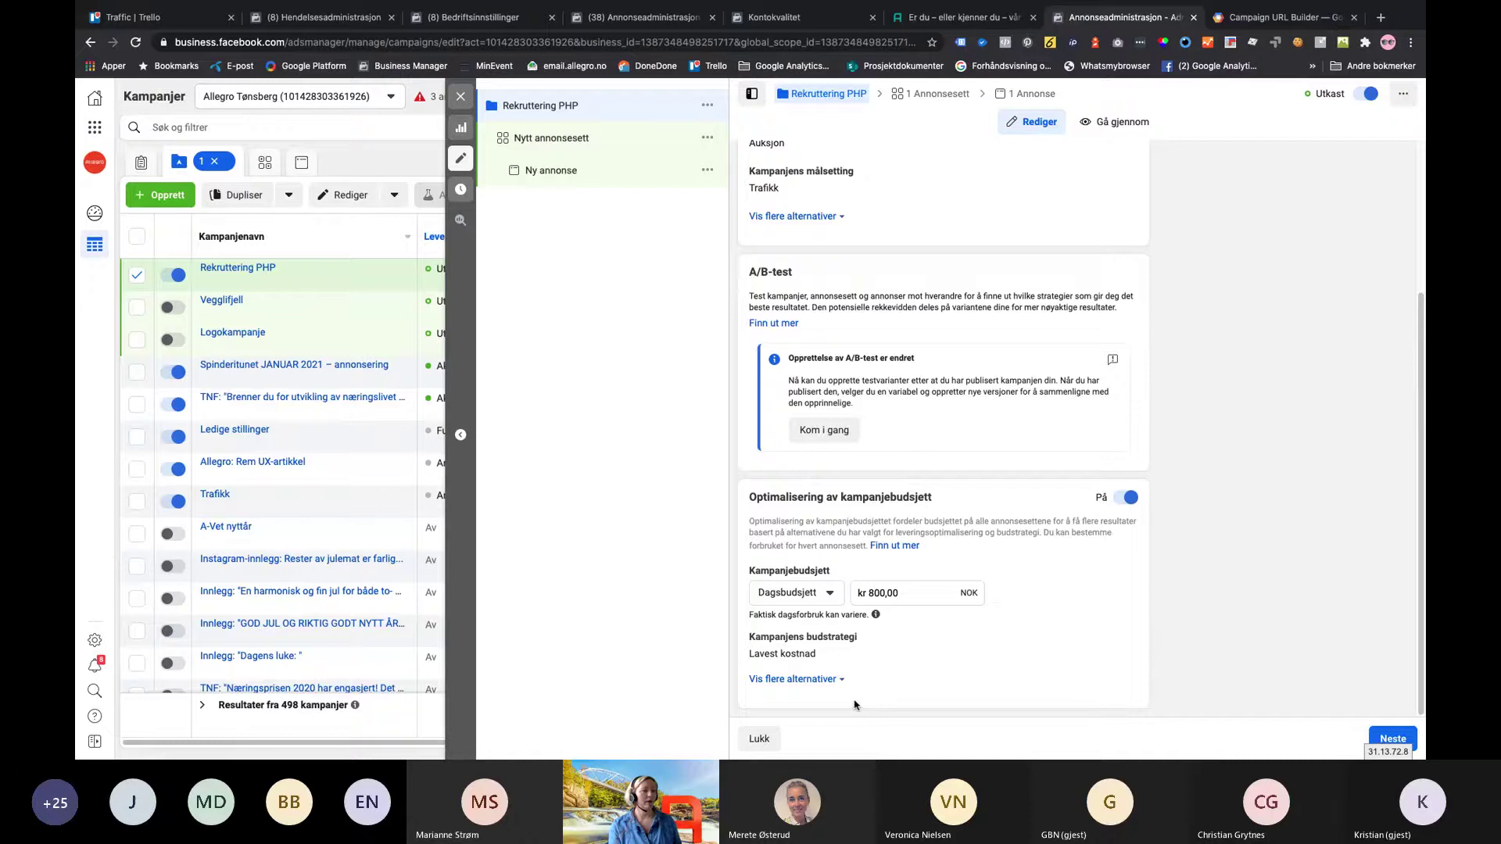
left_click(827, 596)
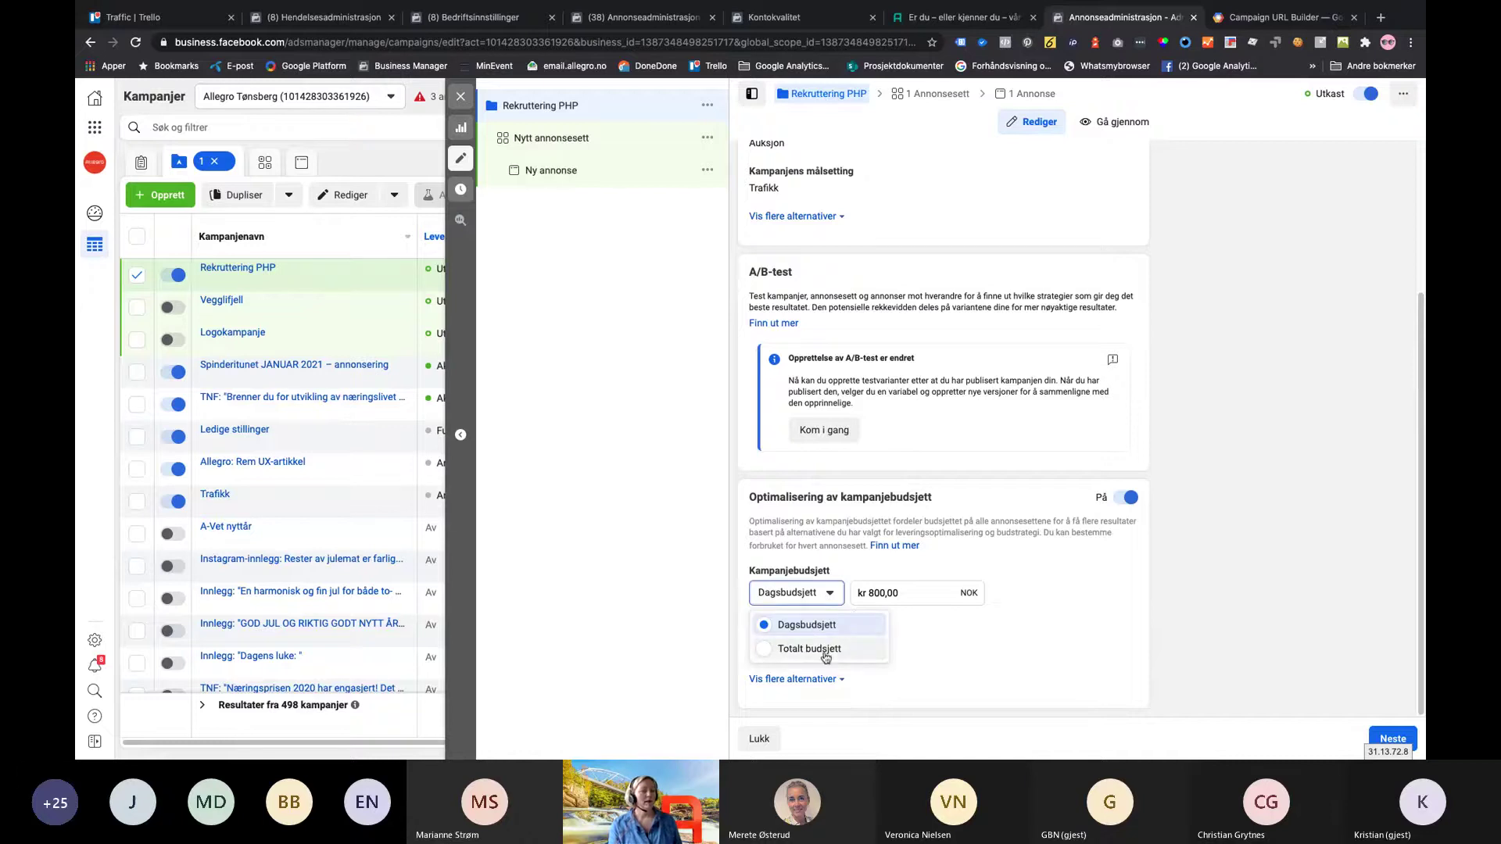
left_click(826, 655)
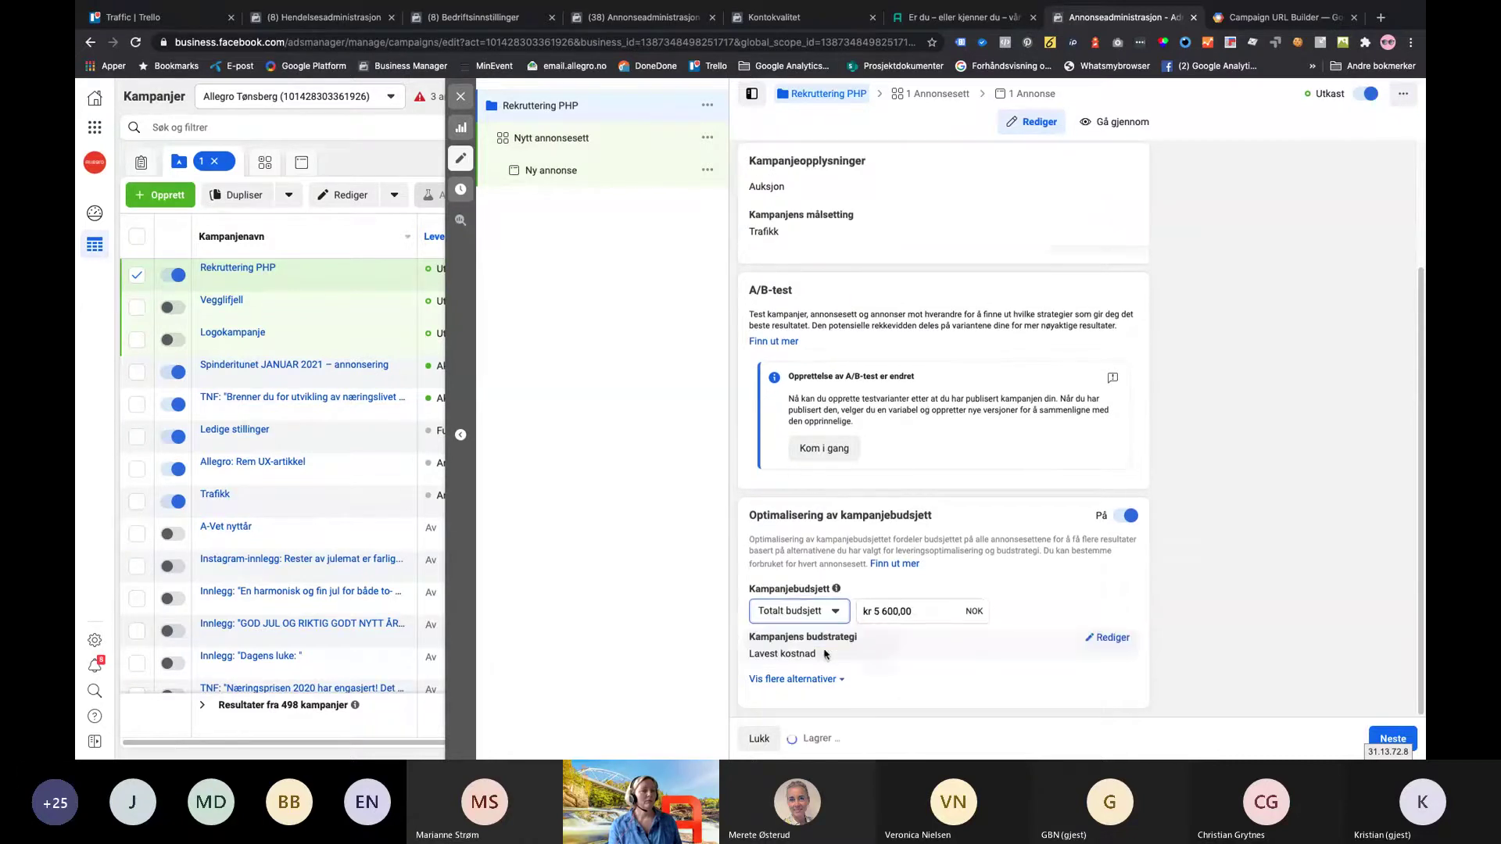
left_click(889, 611)
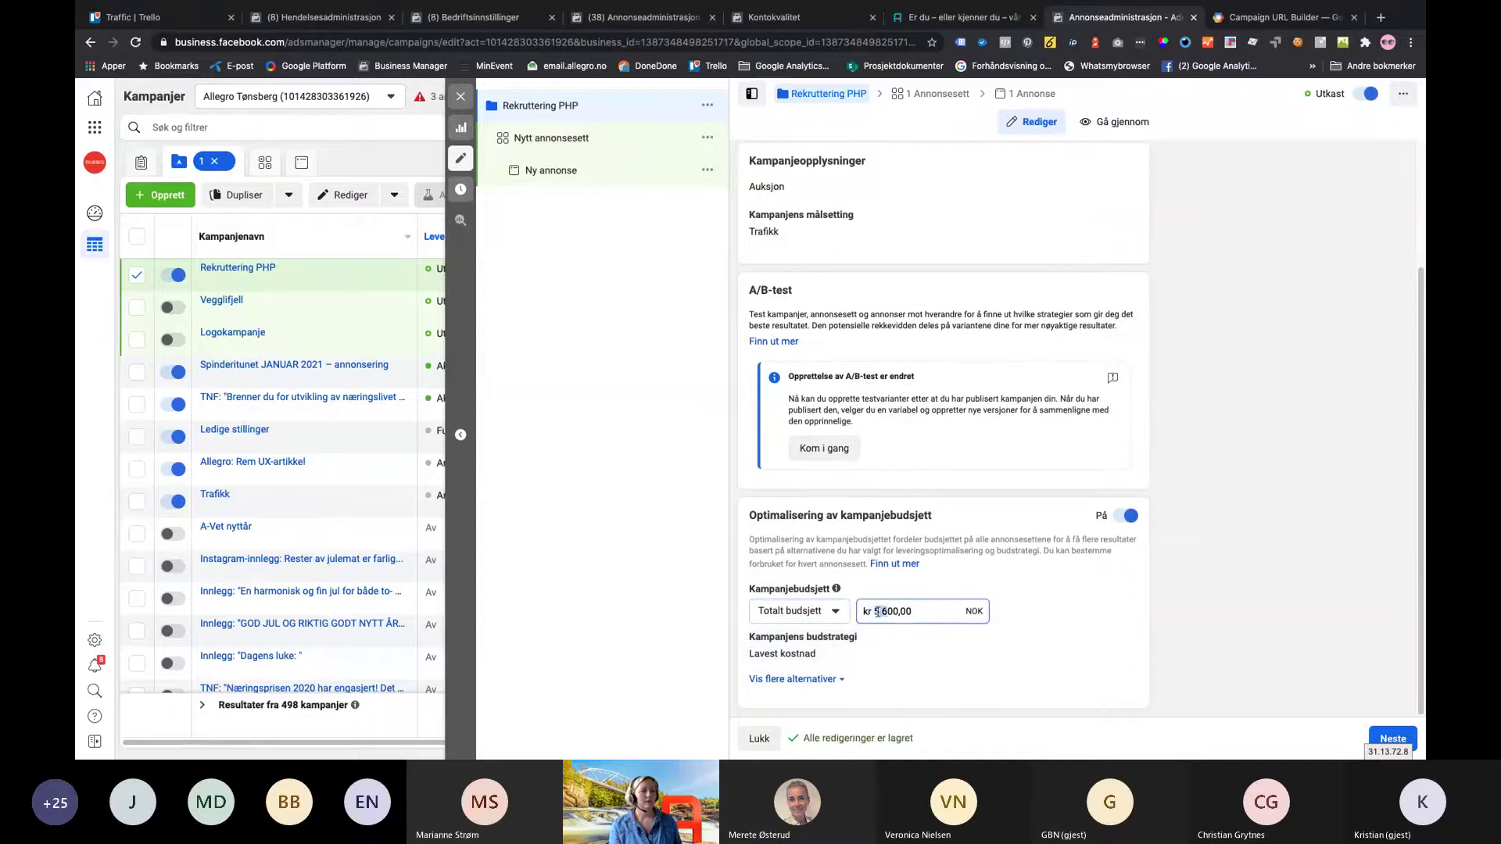
key("BackSpace")
key("BackSpace")
key("BackSpace")
key("BackSpace")
key("BackSpace")
type("1000")
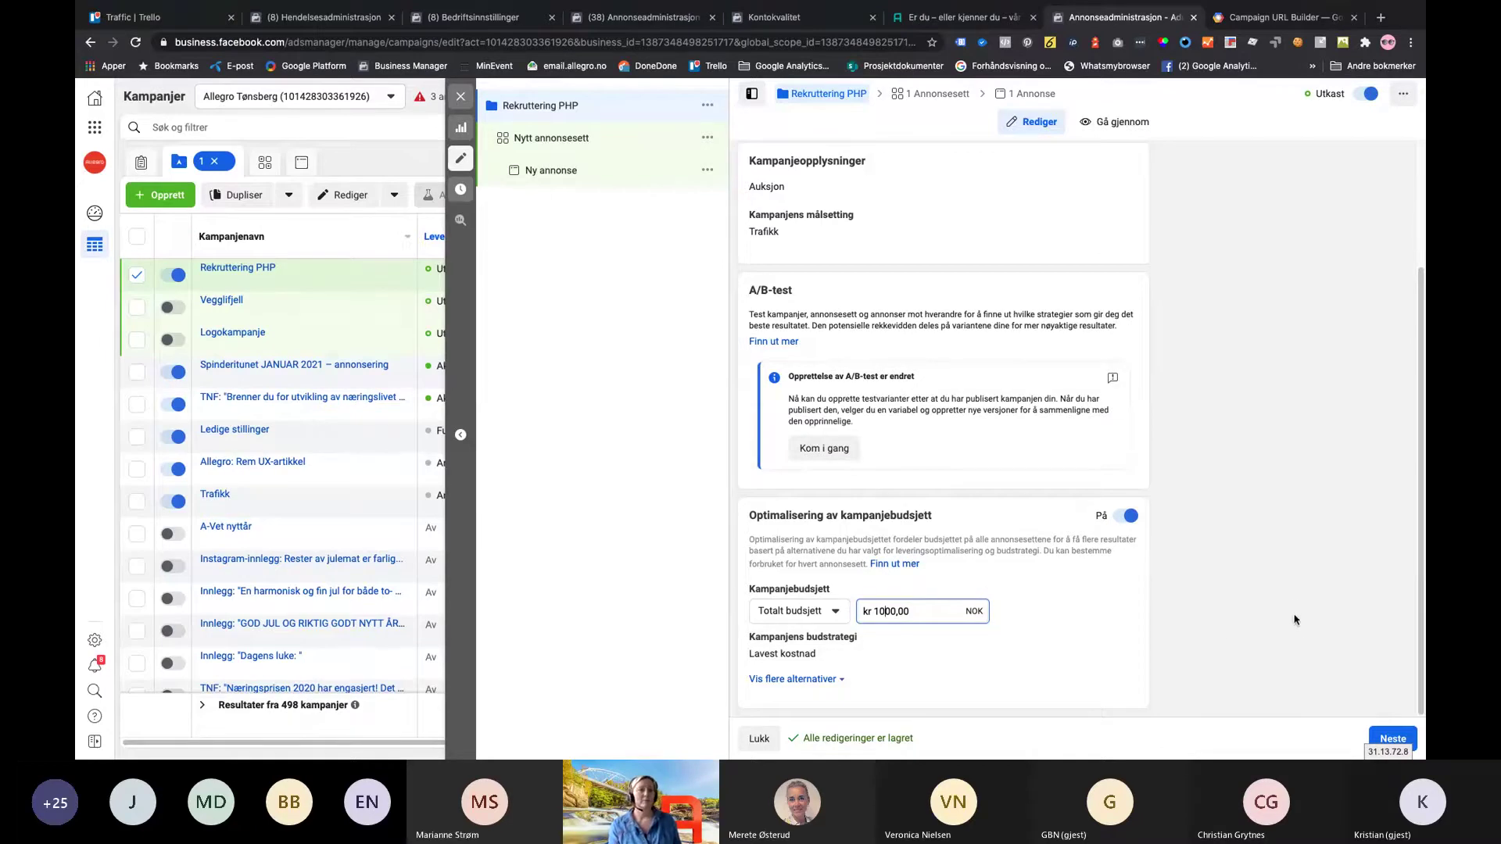
left_click(1392, 739)
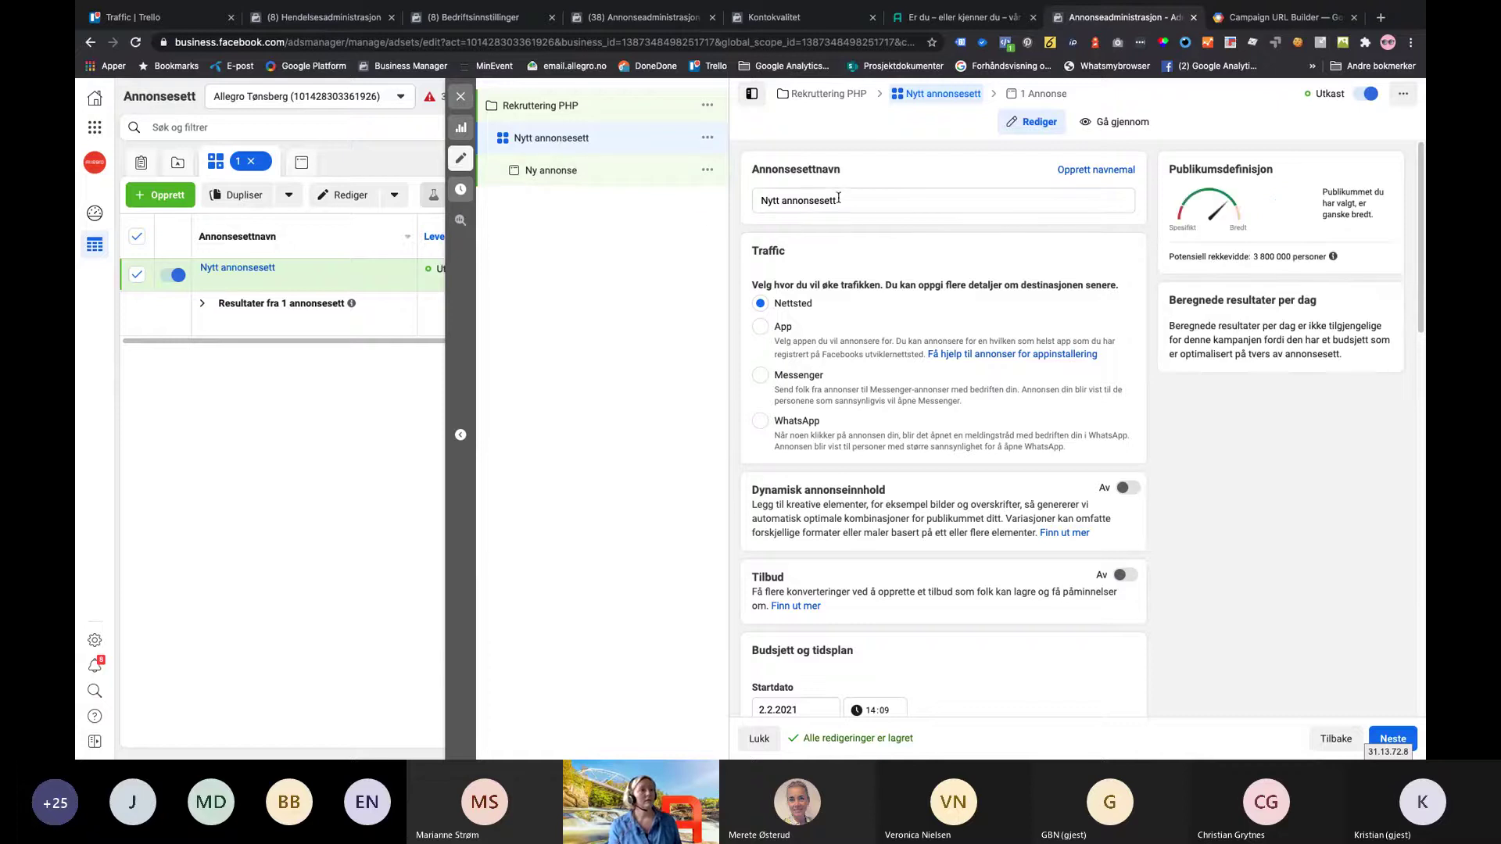
Rename the new ad set as 20-35
left_click_drag(838, 199, 749, 203)
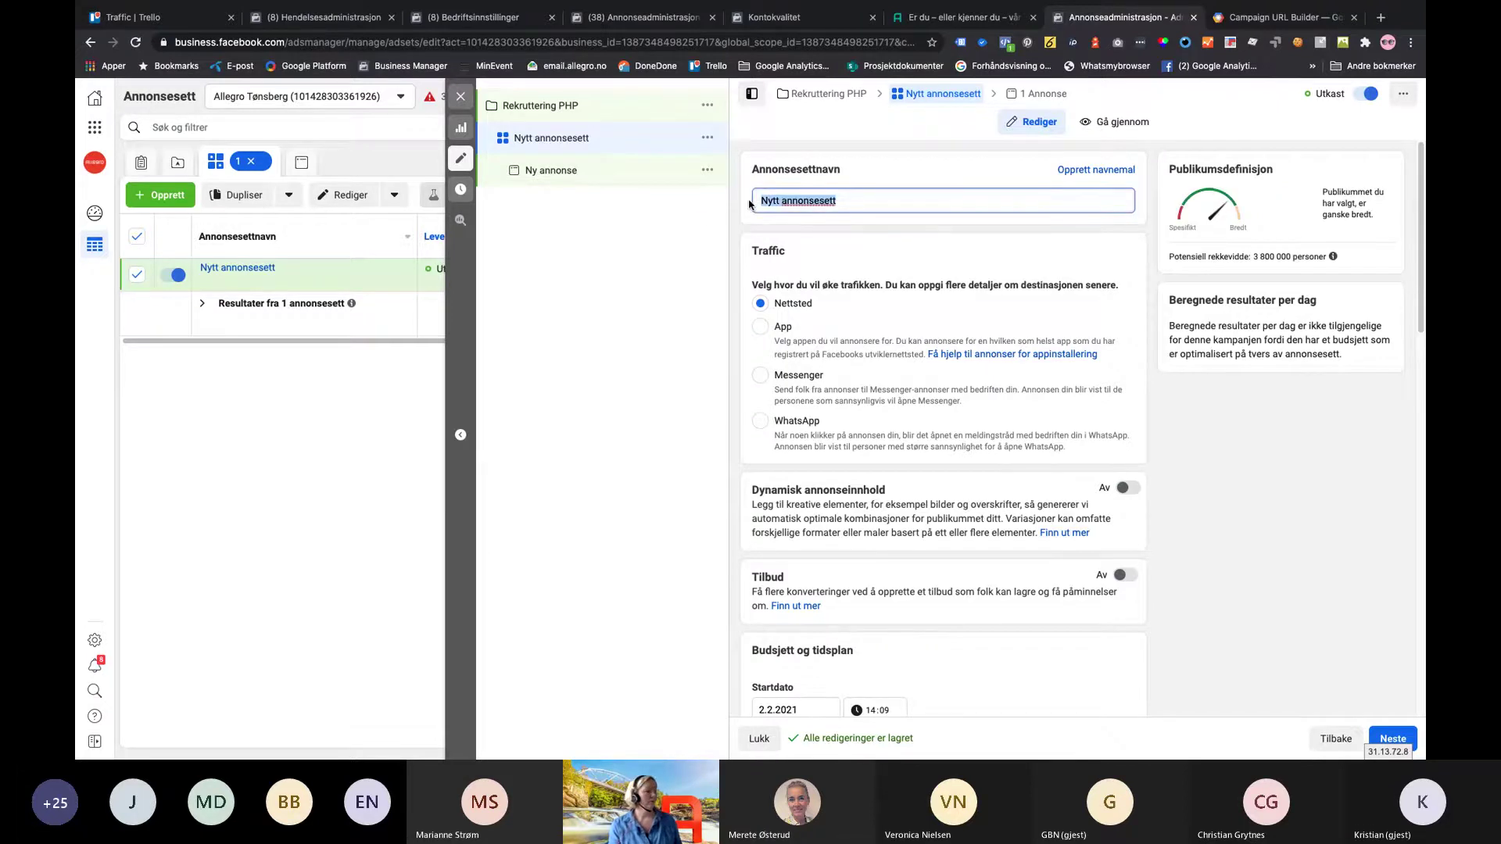
type("20-35")
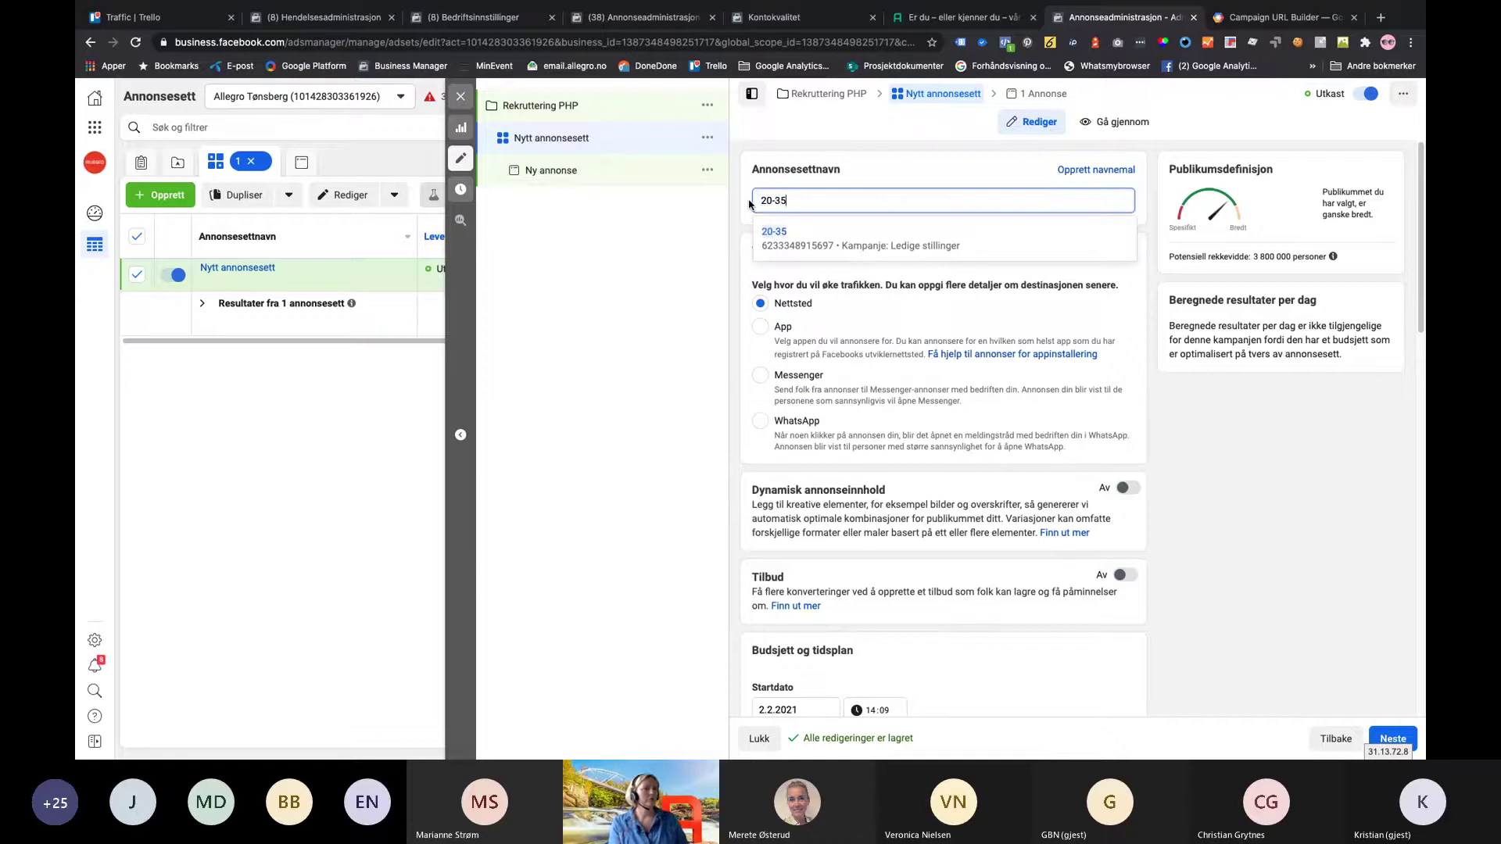
left_click(701, 247)
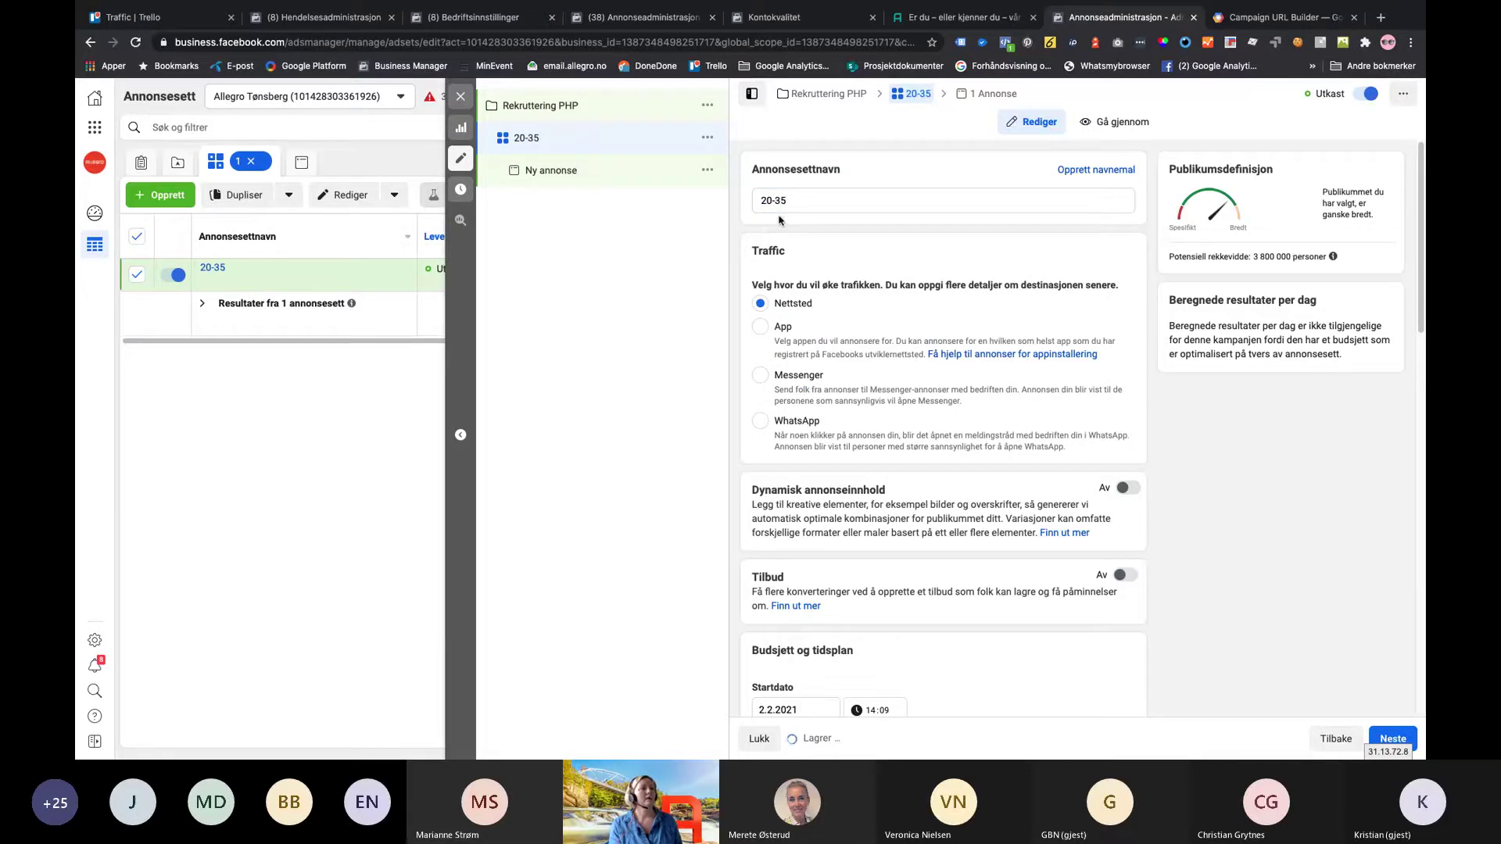
left_click(810, 201)
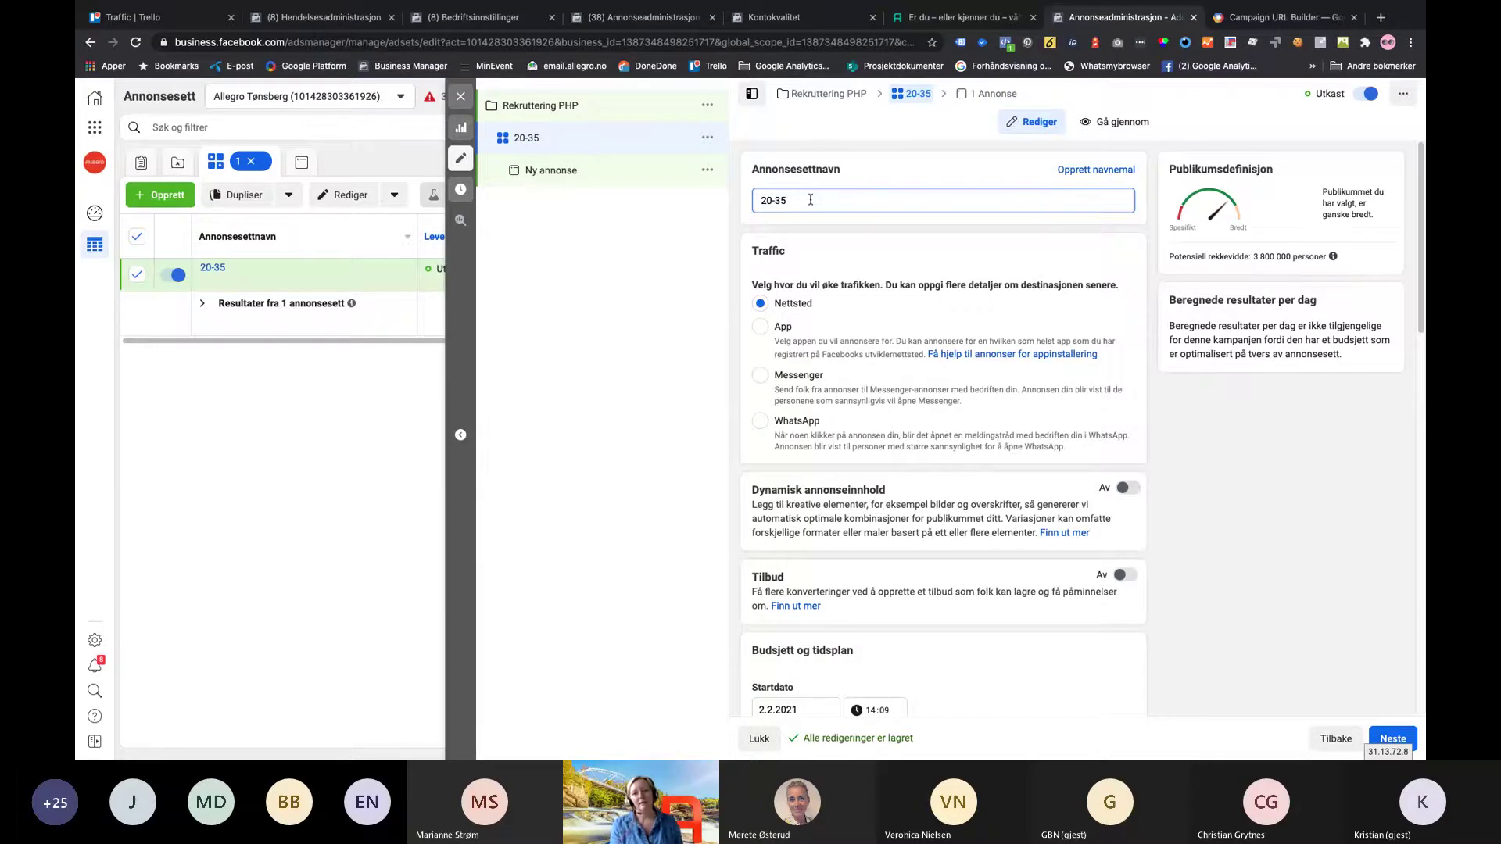
Set the ad set's start date to 3.2.2021 and its start time to 08:00
scroll(811, 200, "down", 2)
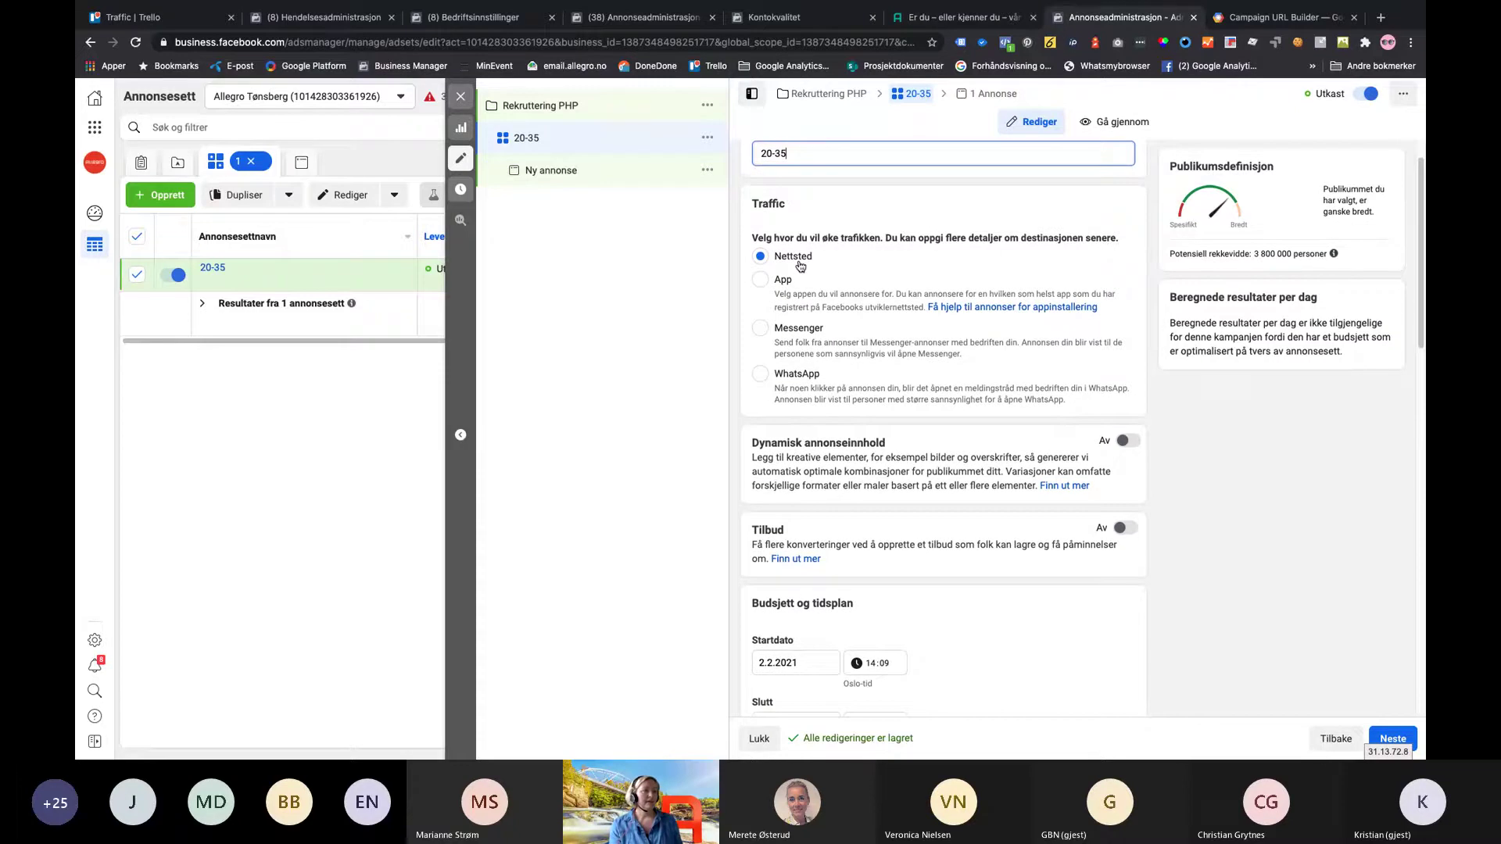
scroll(801, 266, "down", 1)
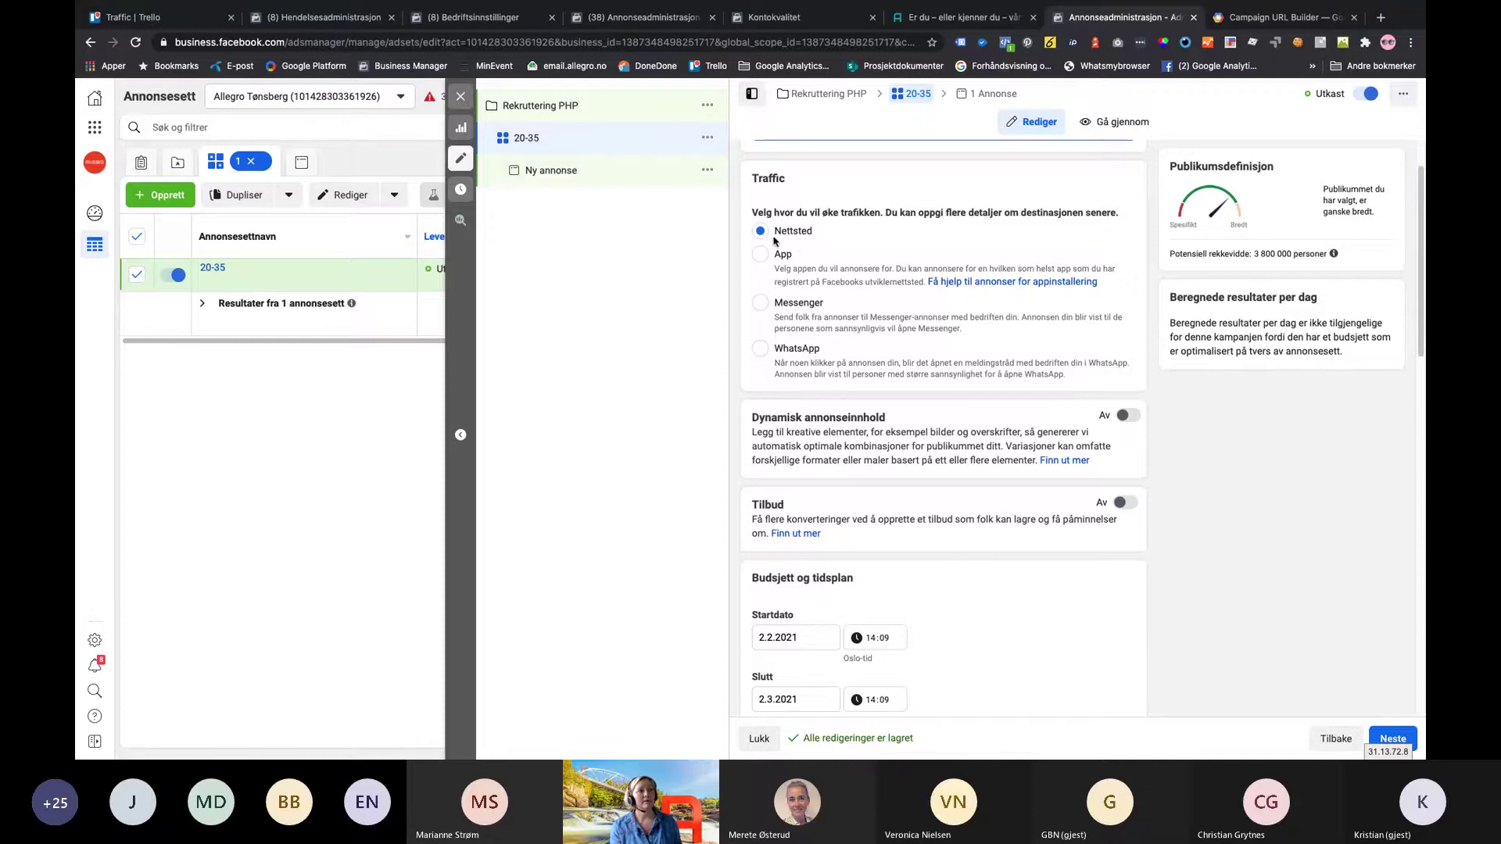
scroll(858, 275, "down", 1)
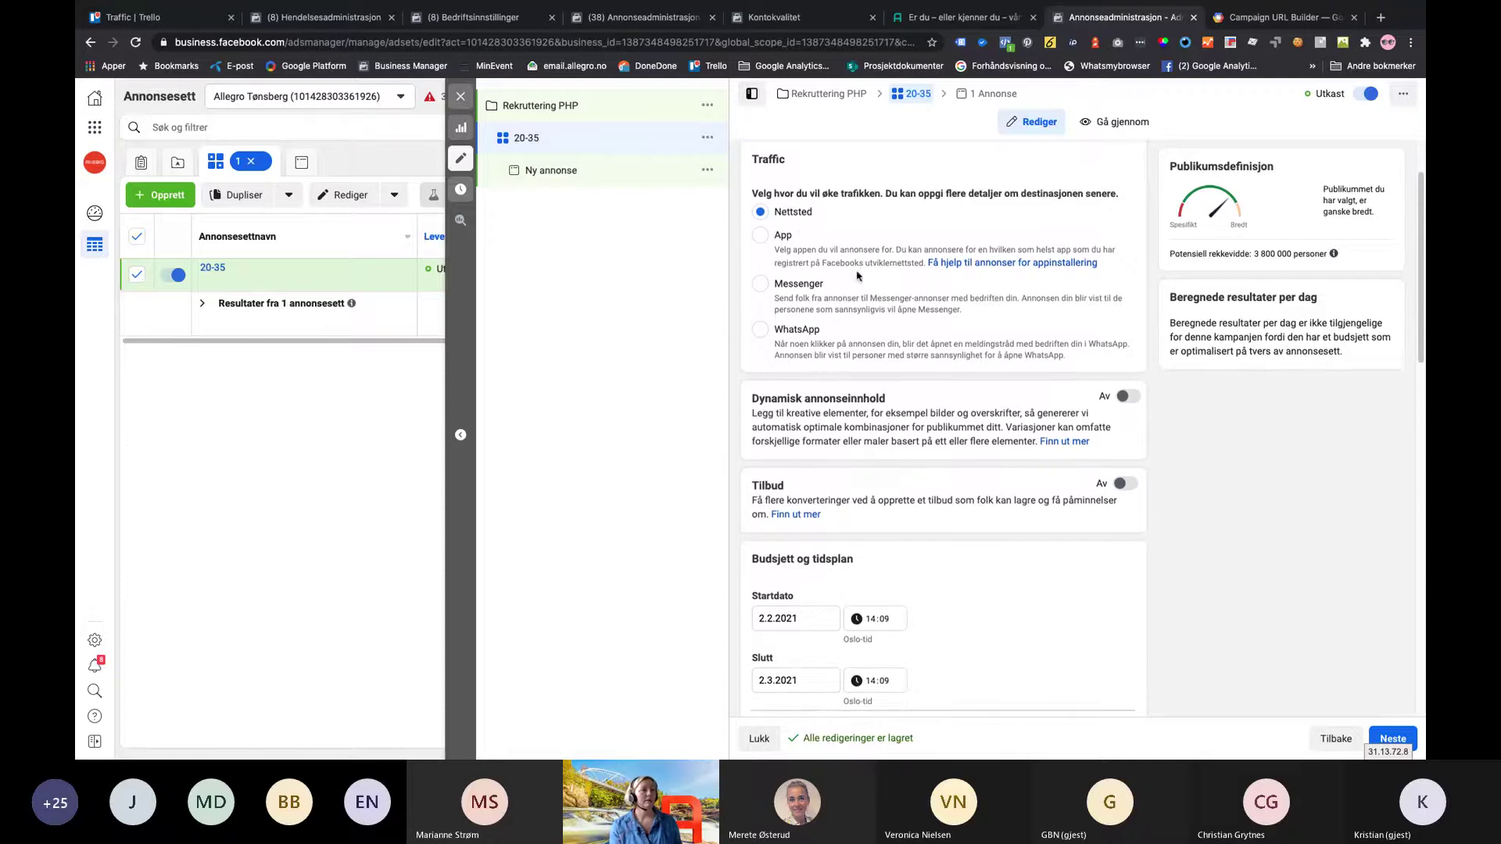
scroll(858, 275, "down", 5)
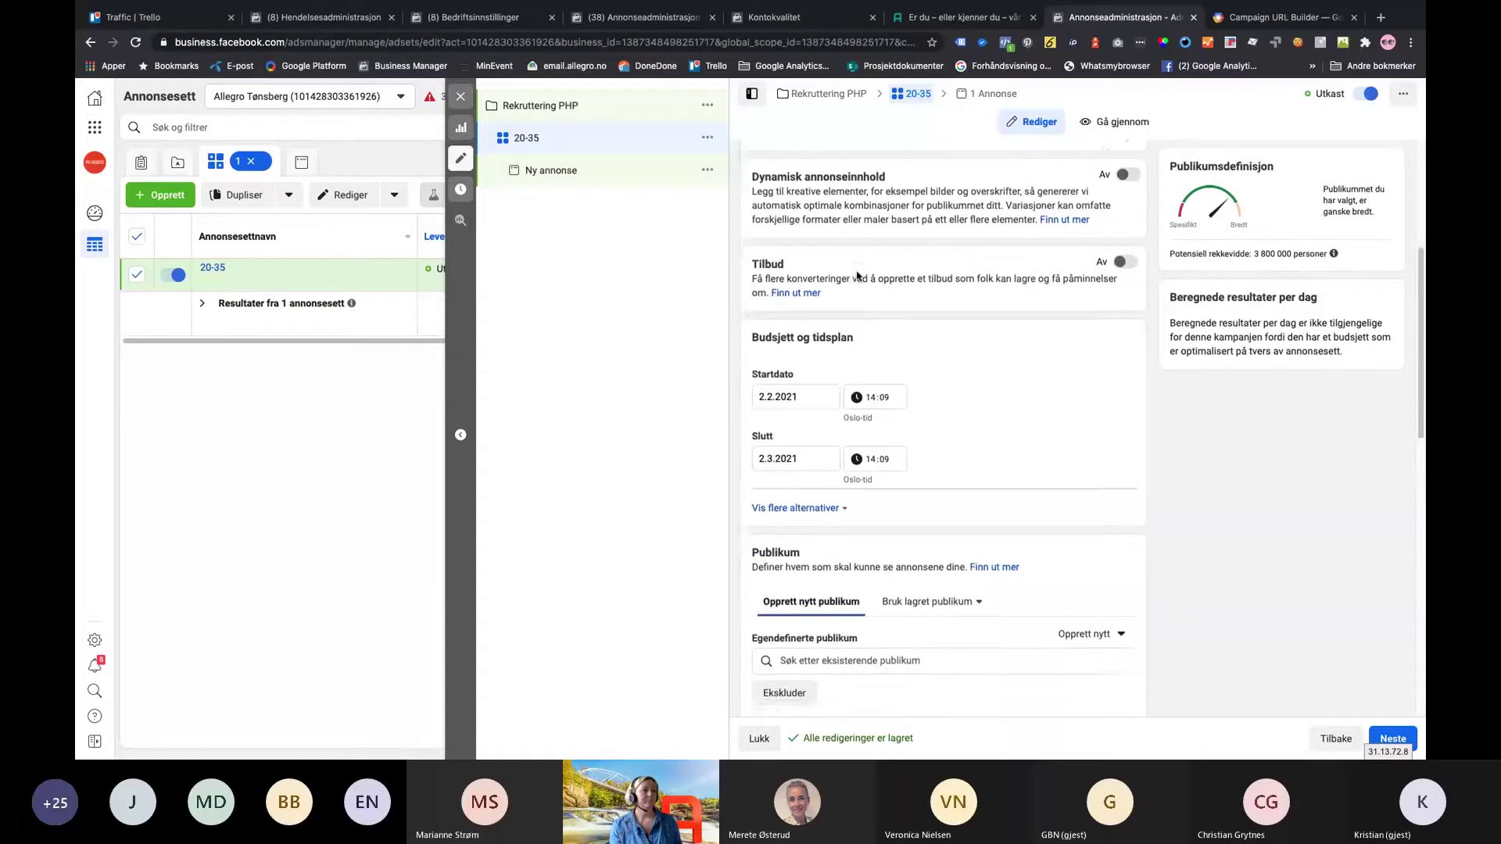
scroll(857, 275, "down", 1)
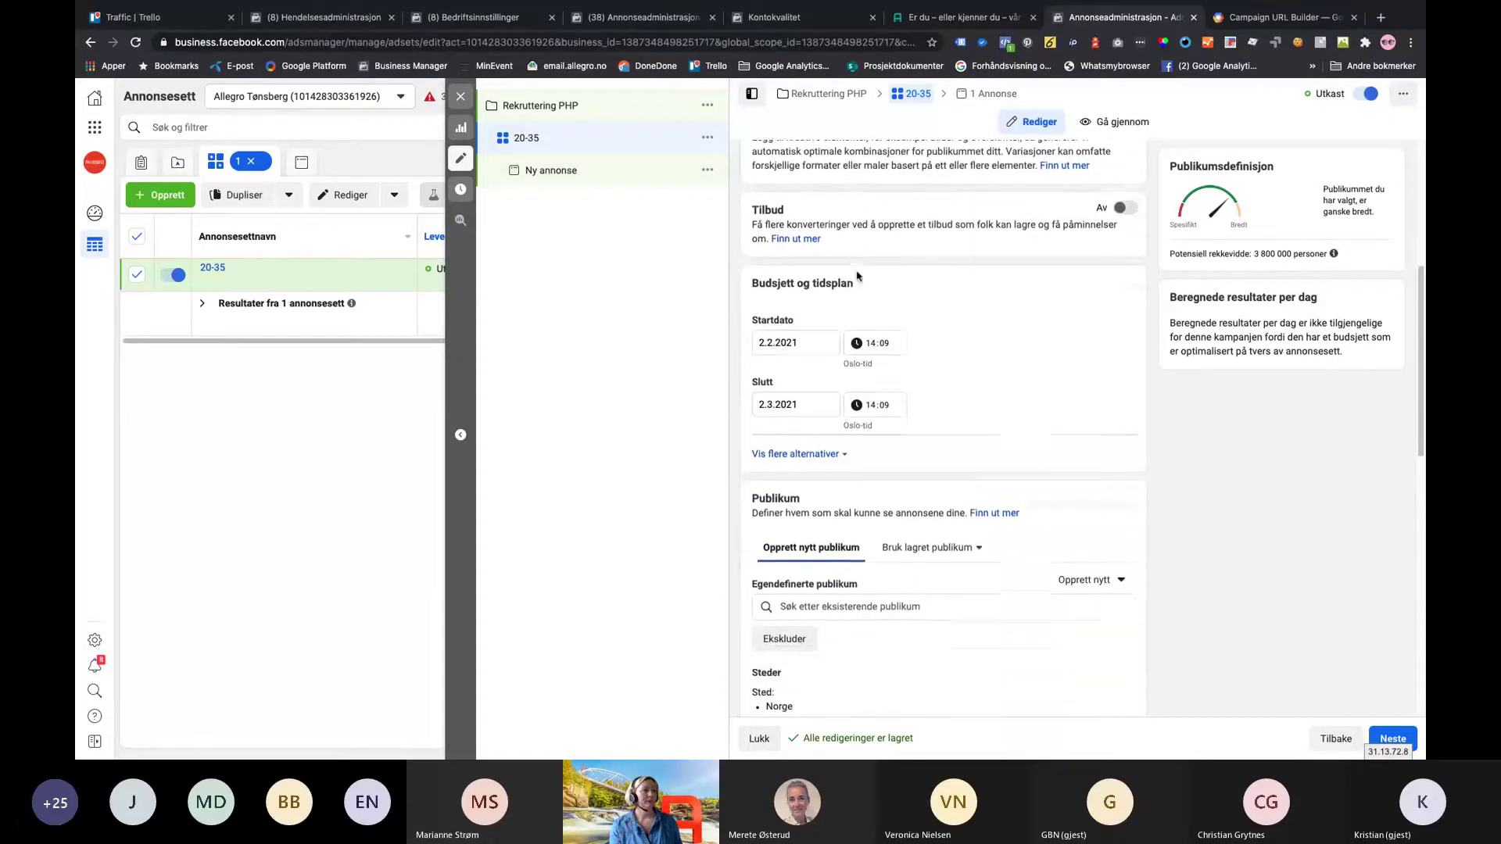
left_click(802, 343)
left_click(817, 412)
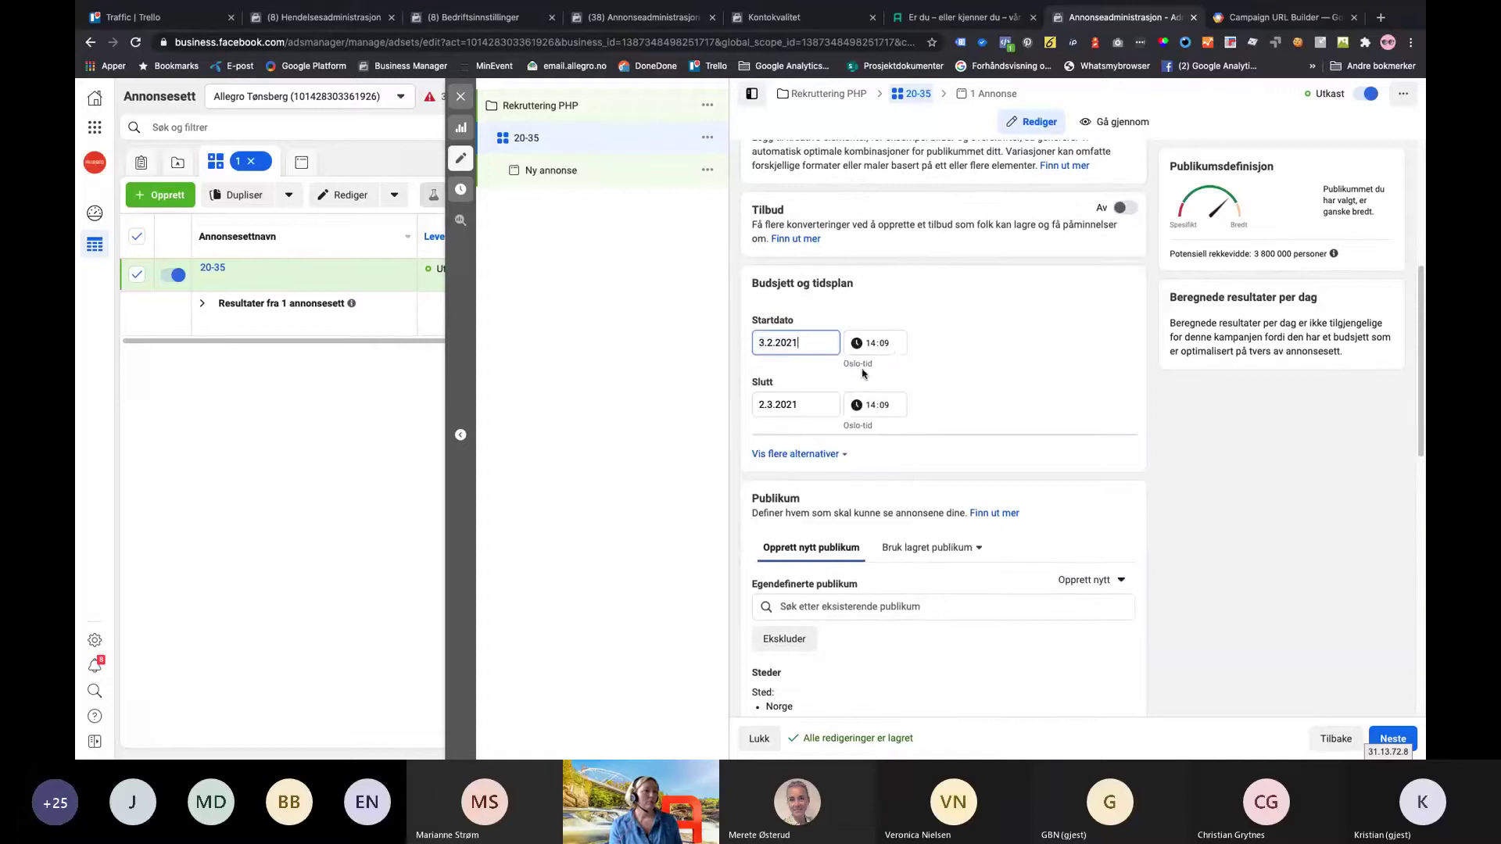
left_click(870, 344)
type("00")
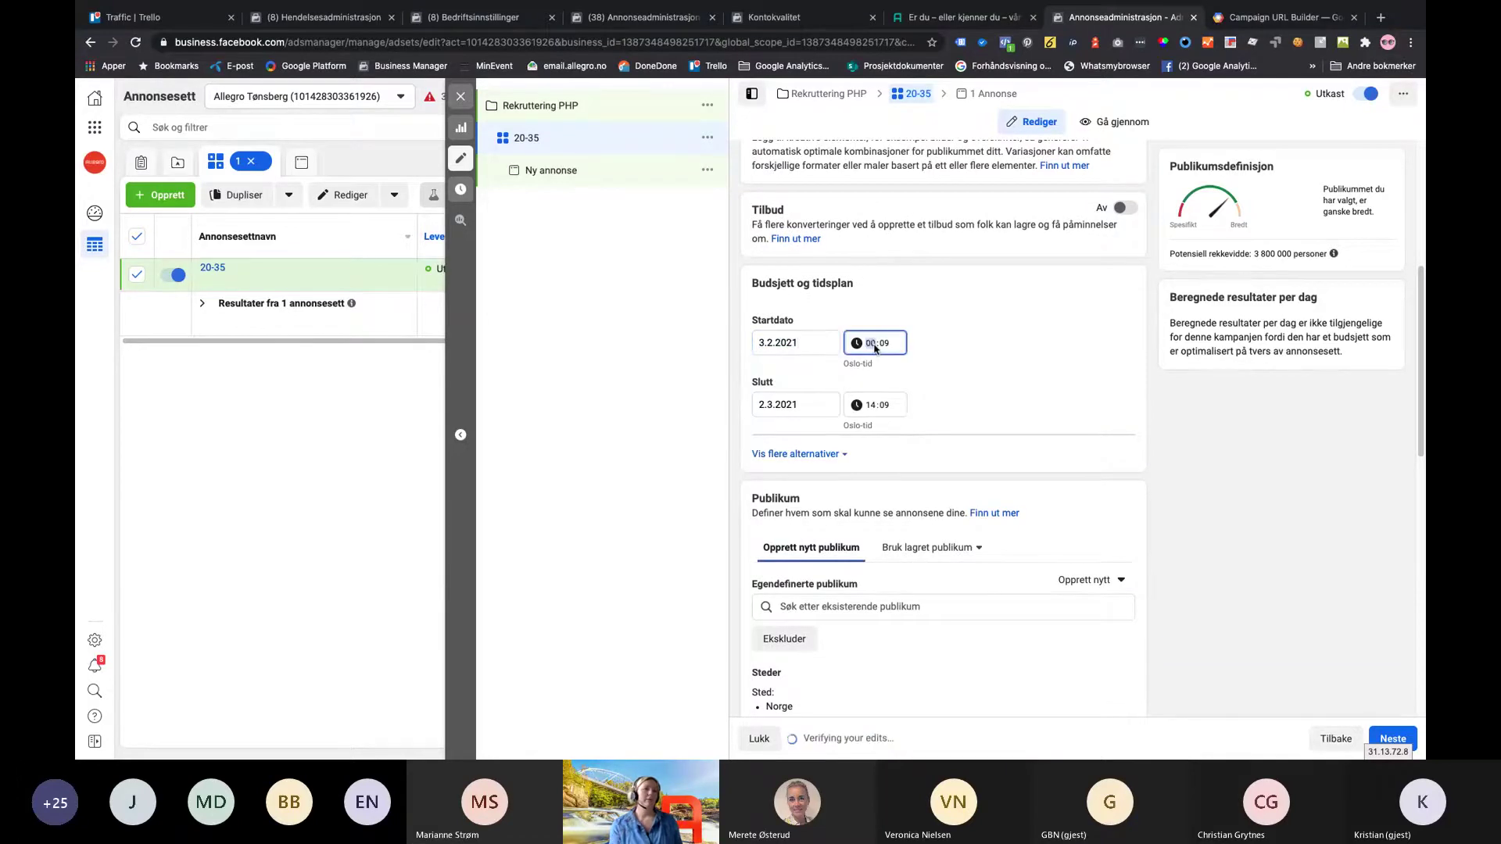
left_click(883, 347)
type("00")
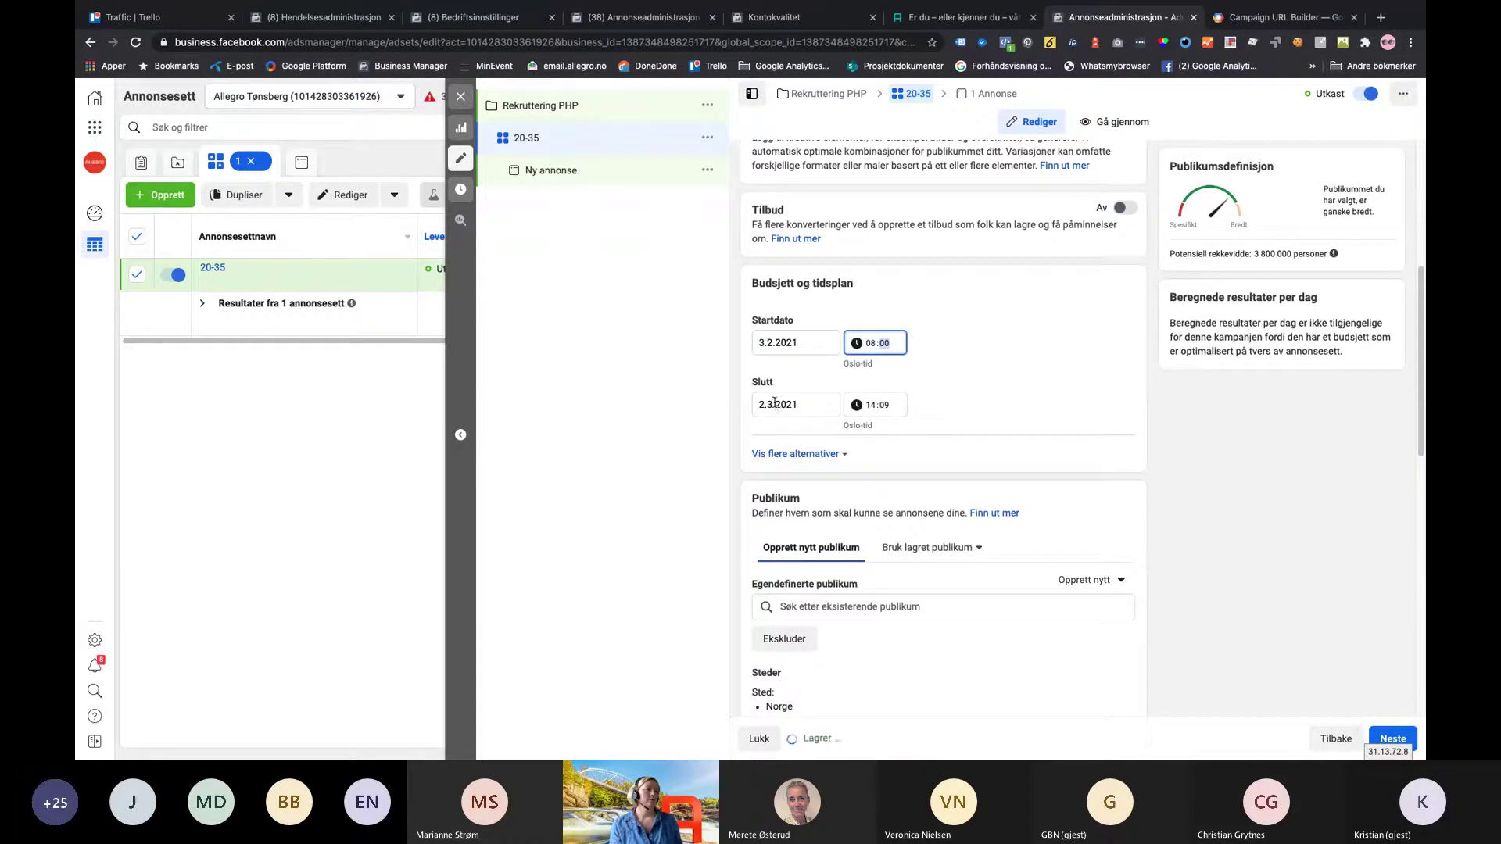
Set the ad set's end date to 10.3.2021 and its end time to 23:59
left_click(774, 403)
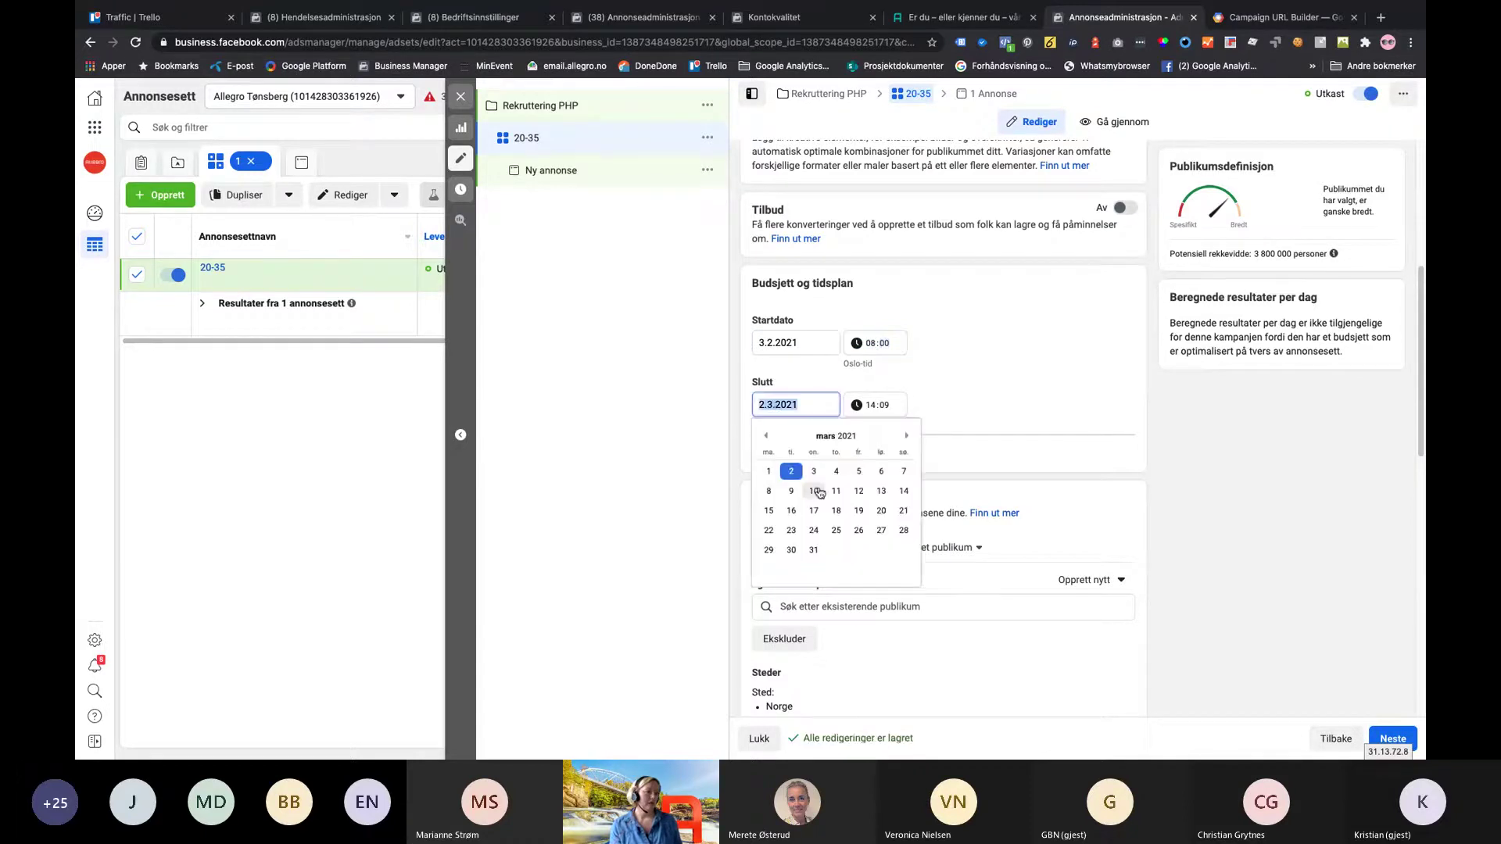
left_click(817, 492)
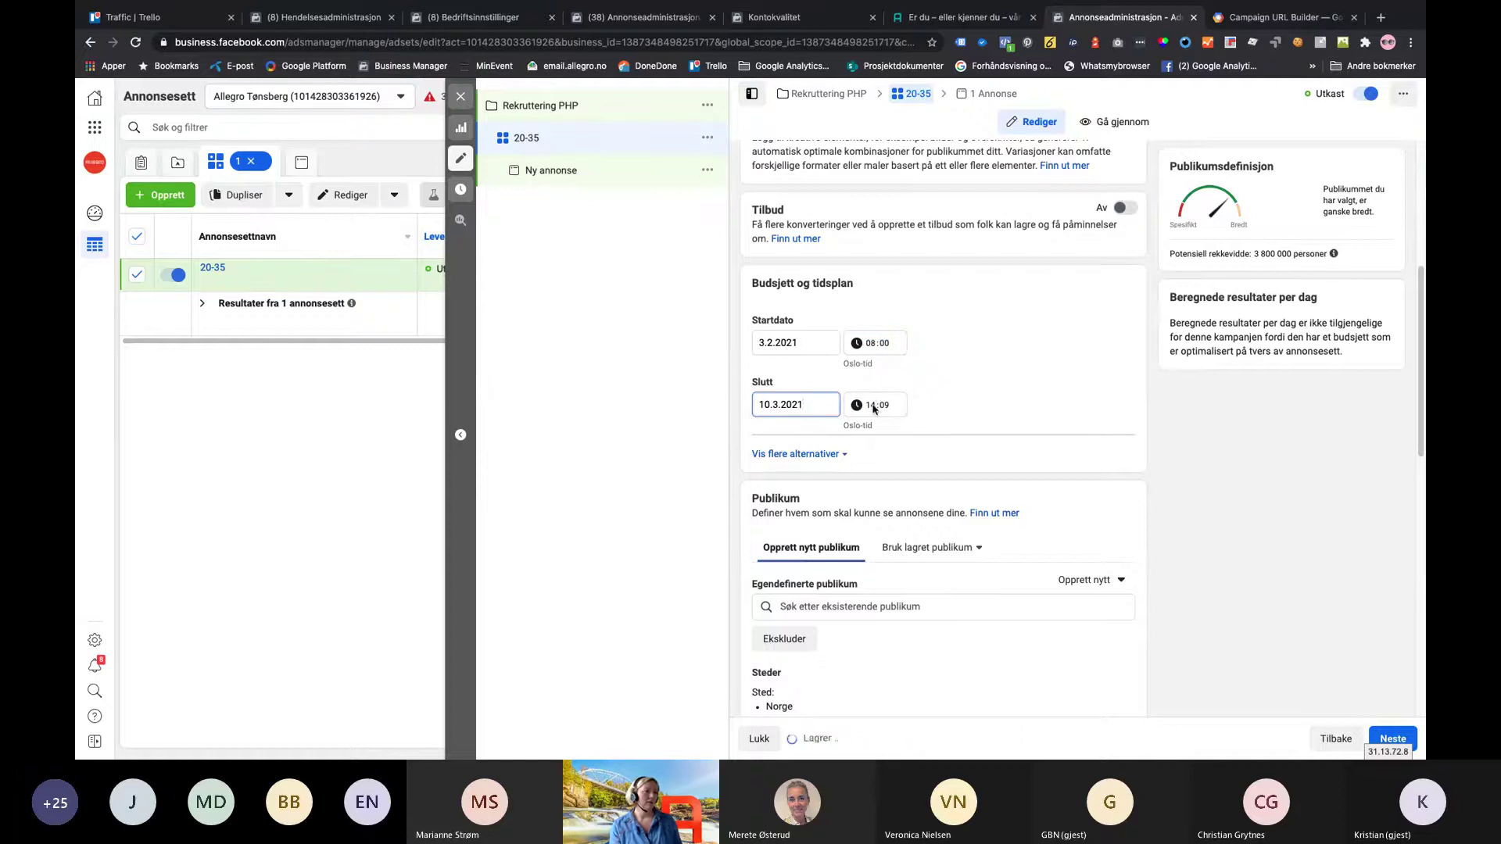
left_click(874, 405)
type("23")
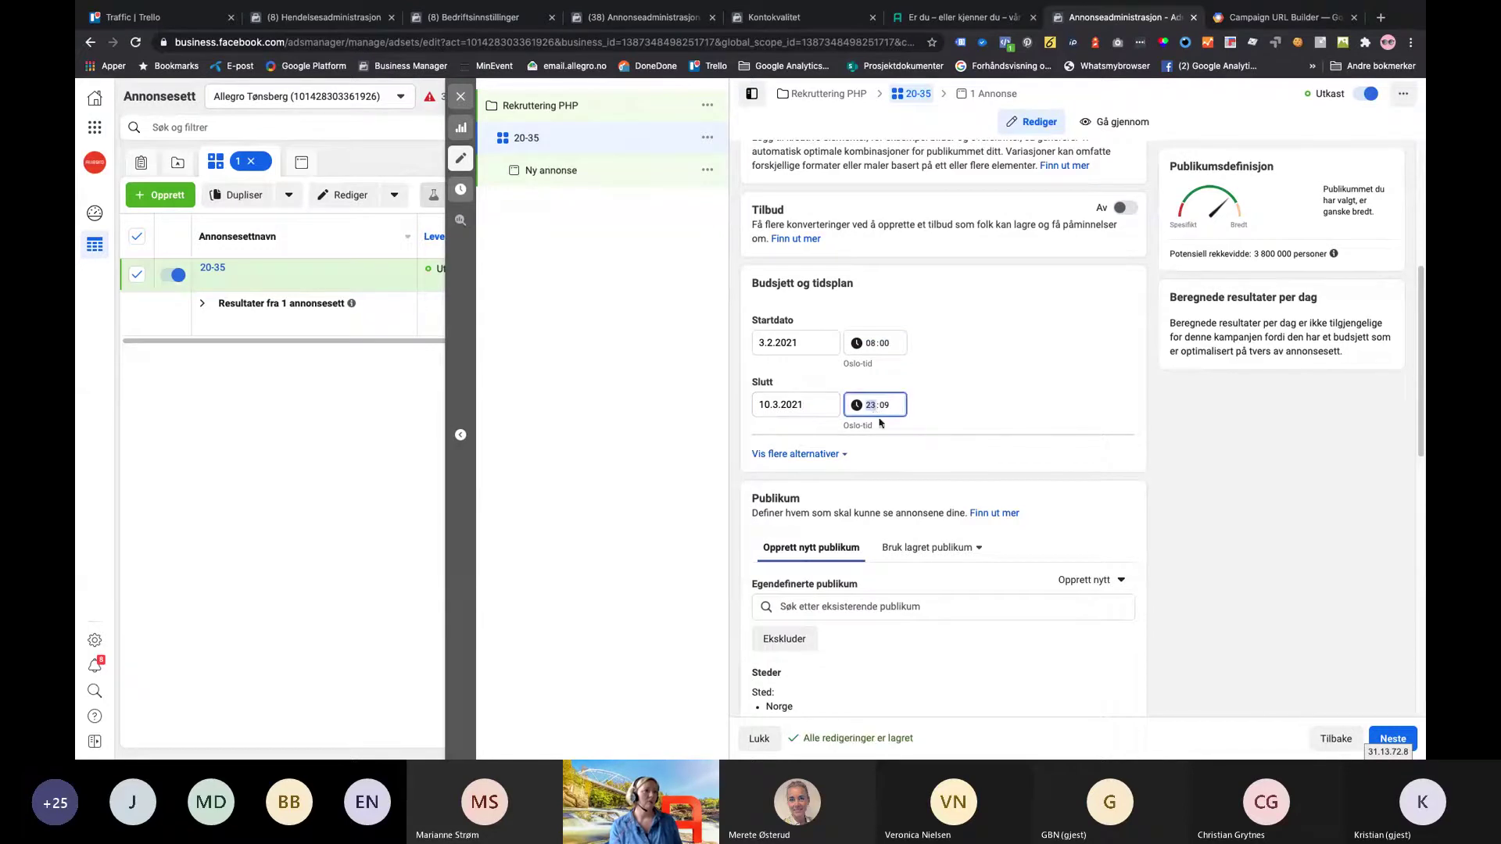
left_click(885, 406)
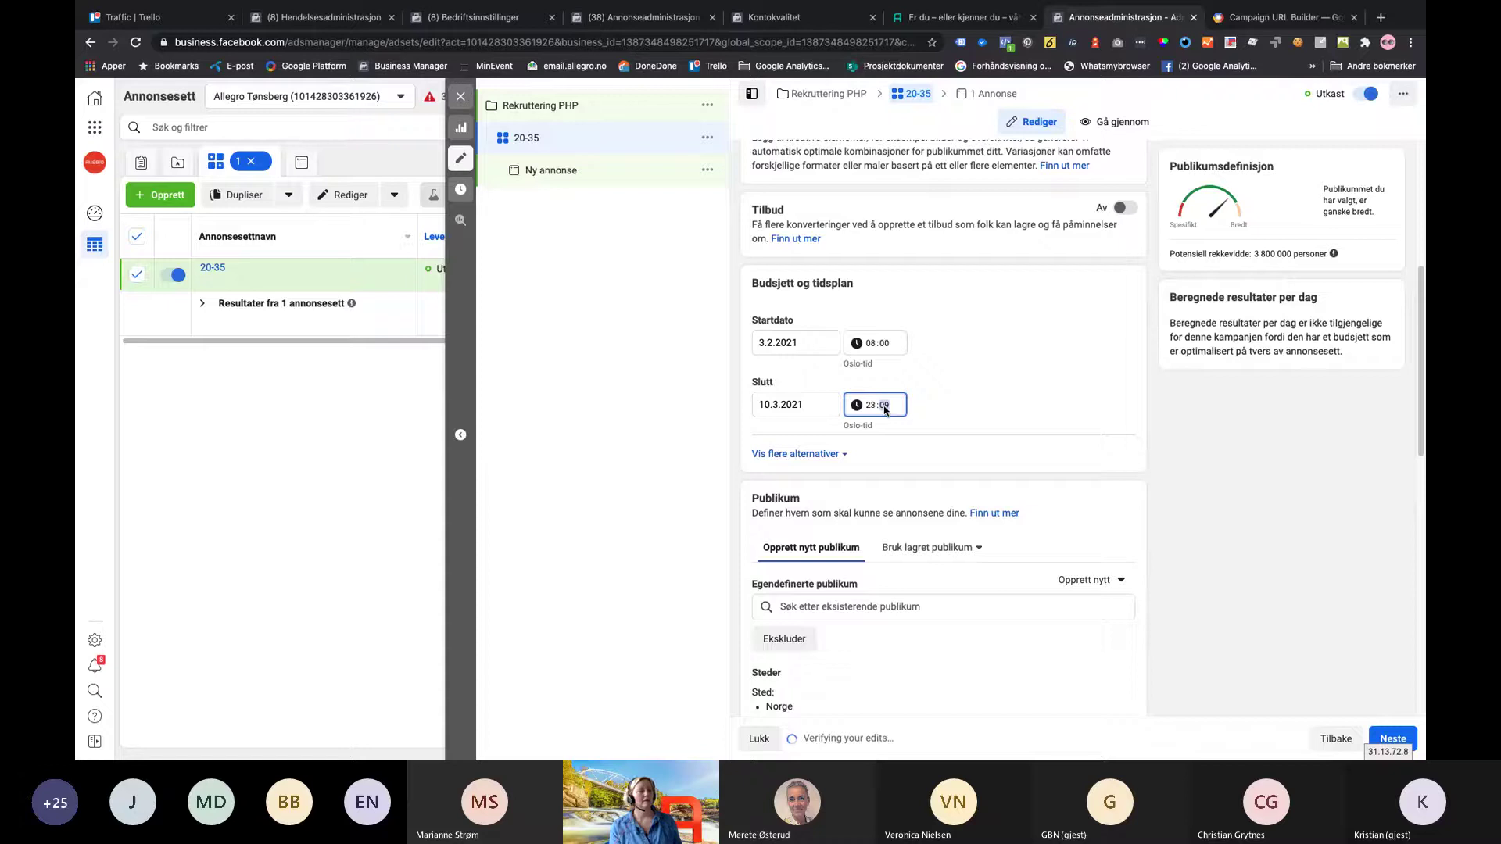
type("59")
scroll(928, 398, "down", 1)
scroll(931, 400, "down", 3)
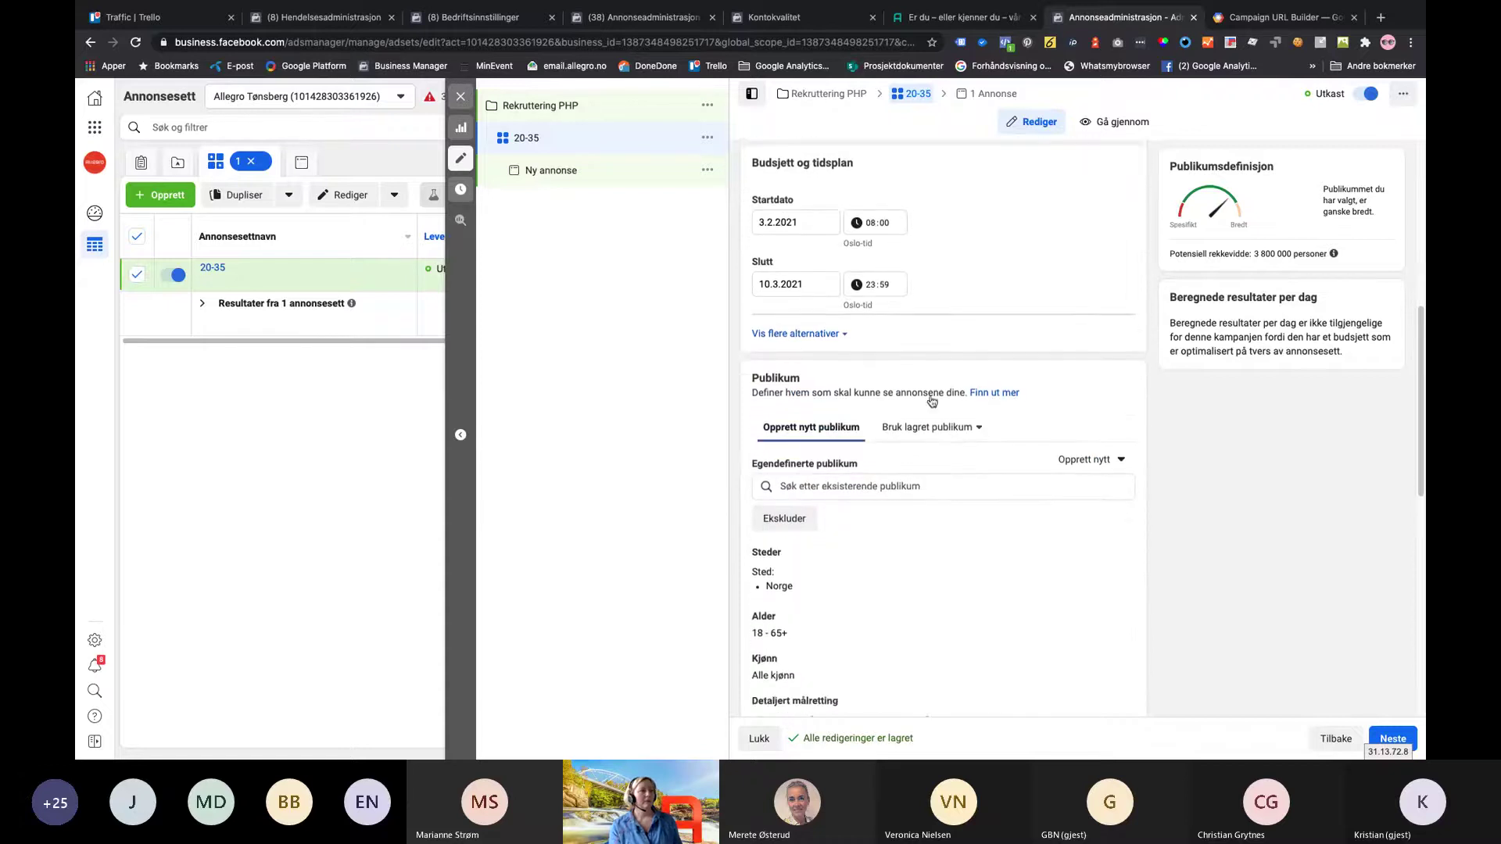
scroll(931, 400, "down", 1)
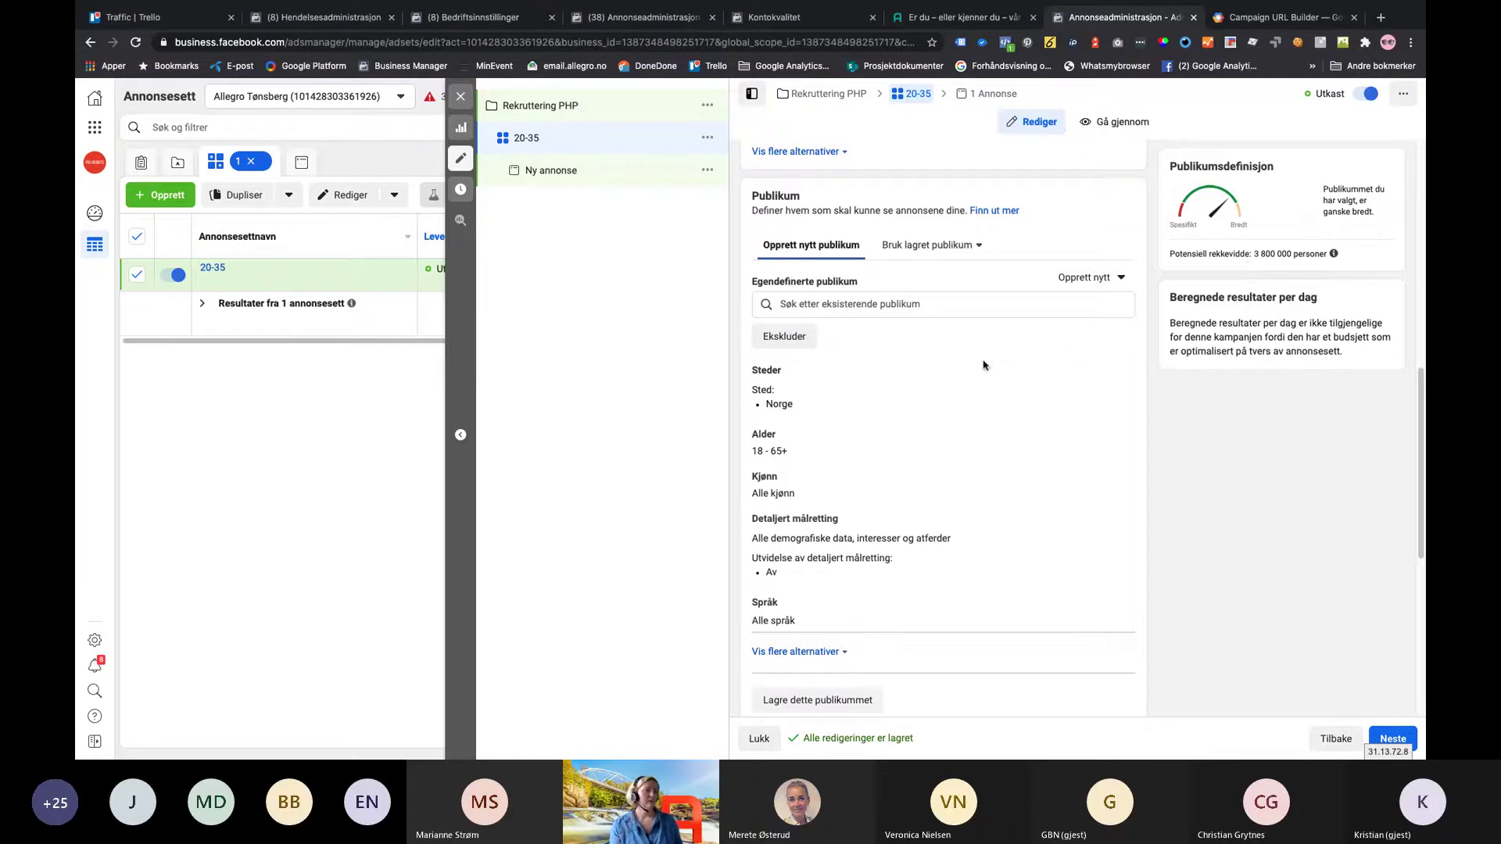
Set the audience's included locations to the Norwegian counties Vestfold and Buskerud
left_click(1103, 374)
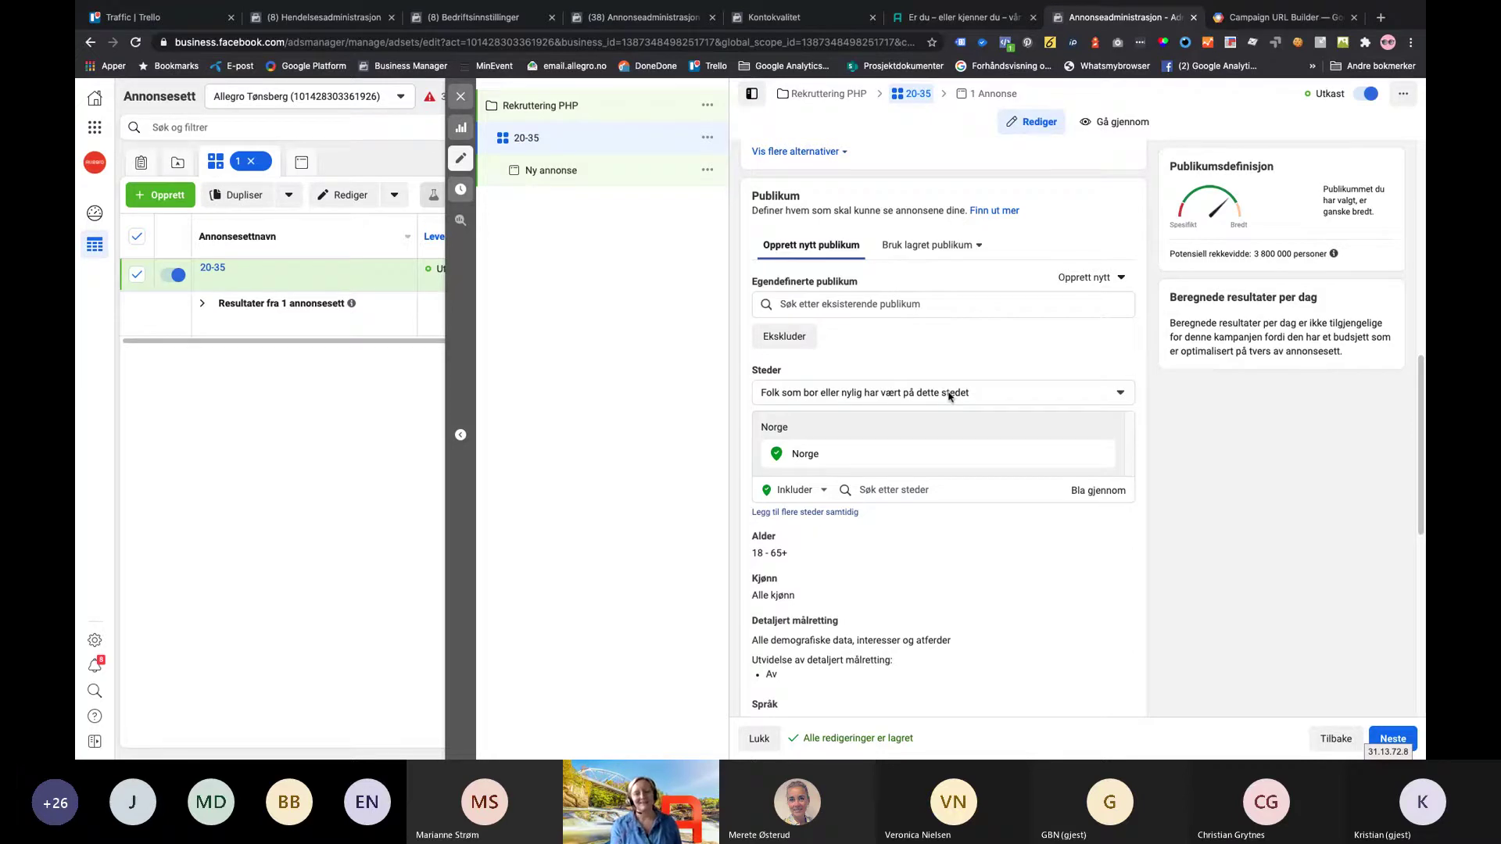
left_click(911, 488)
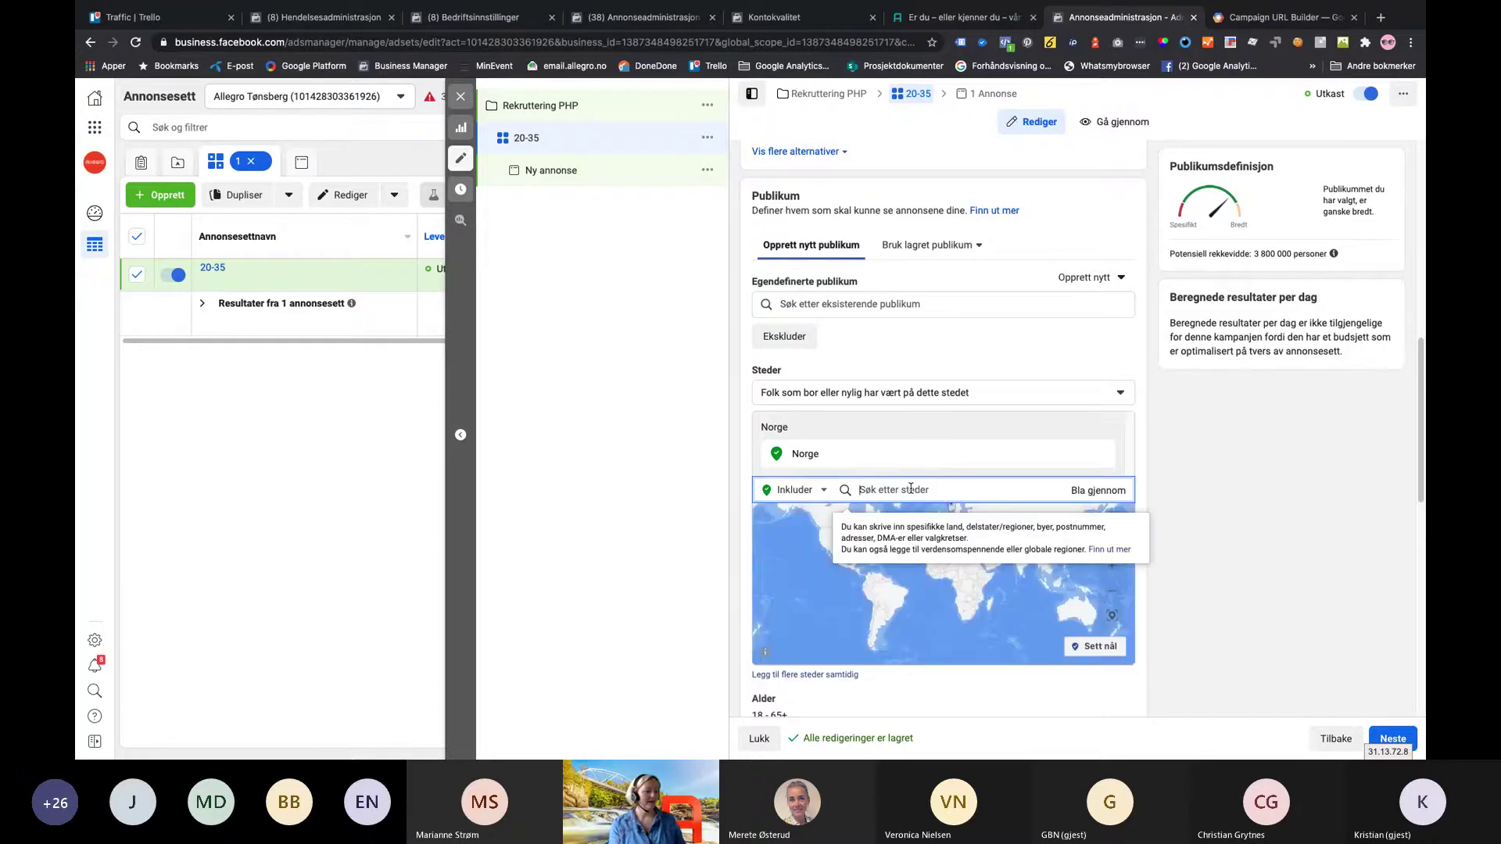
type("vestfold")
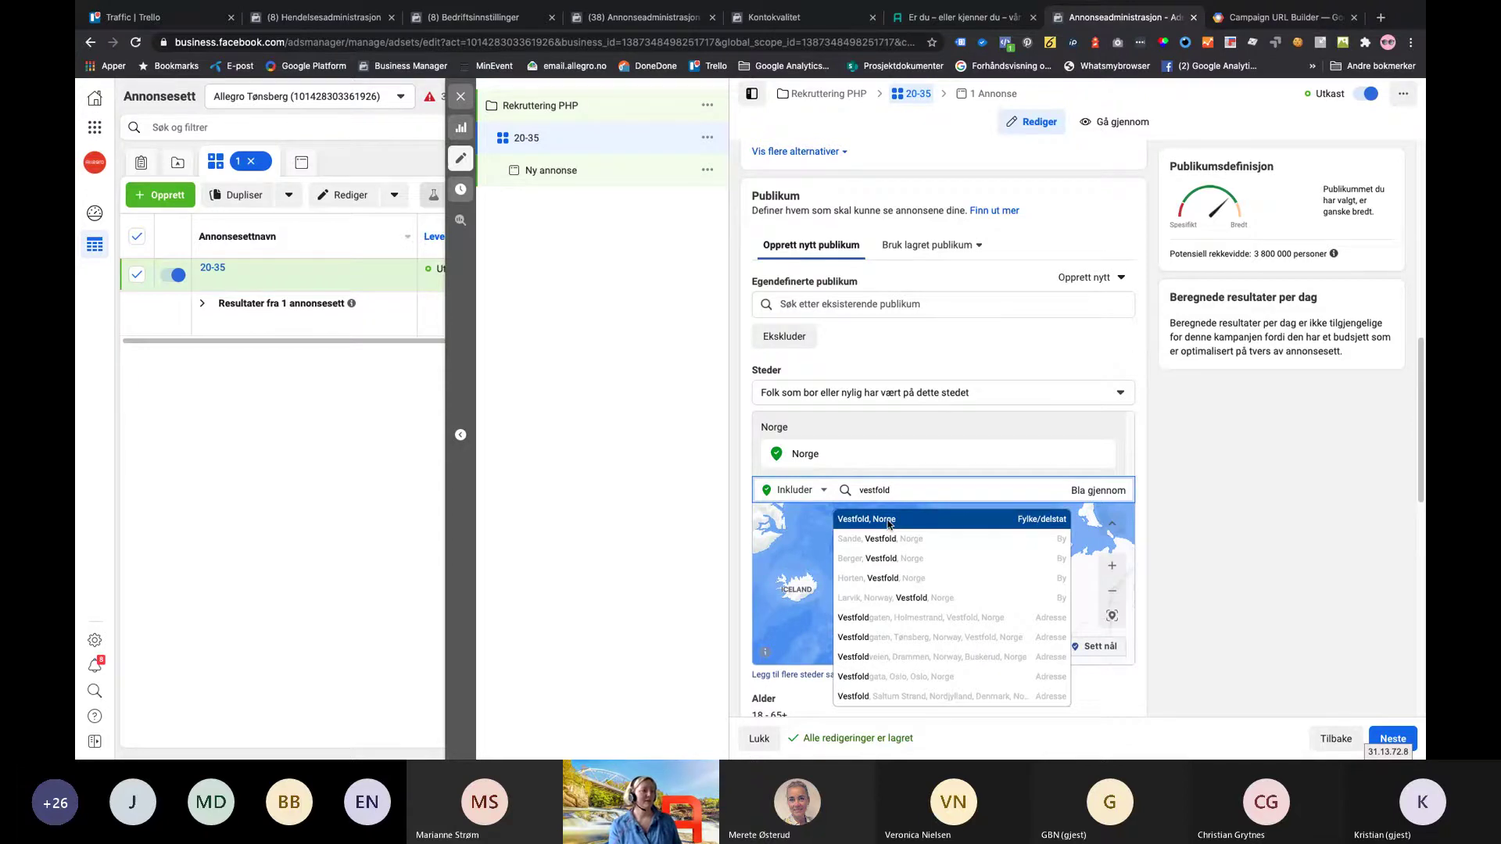
left_click(888, 522)
type("b")
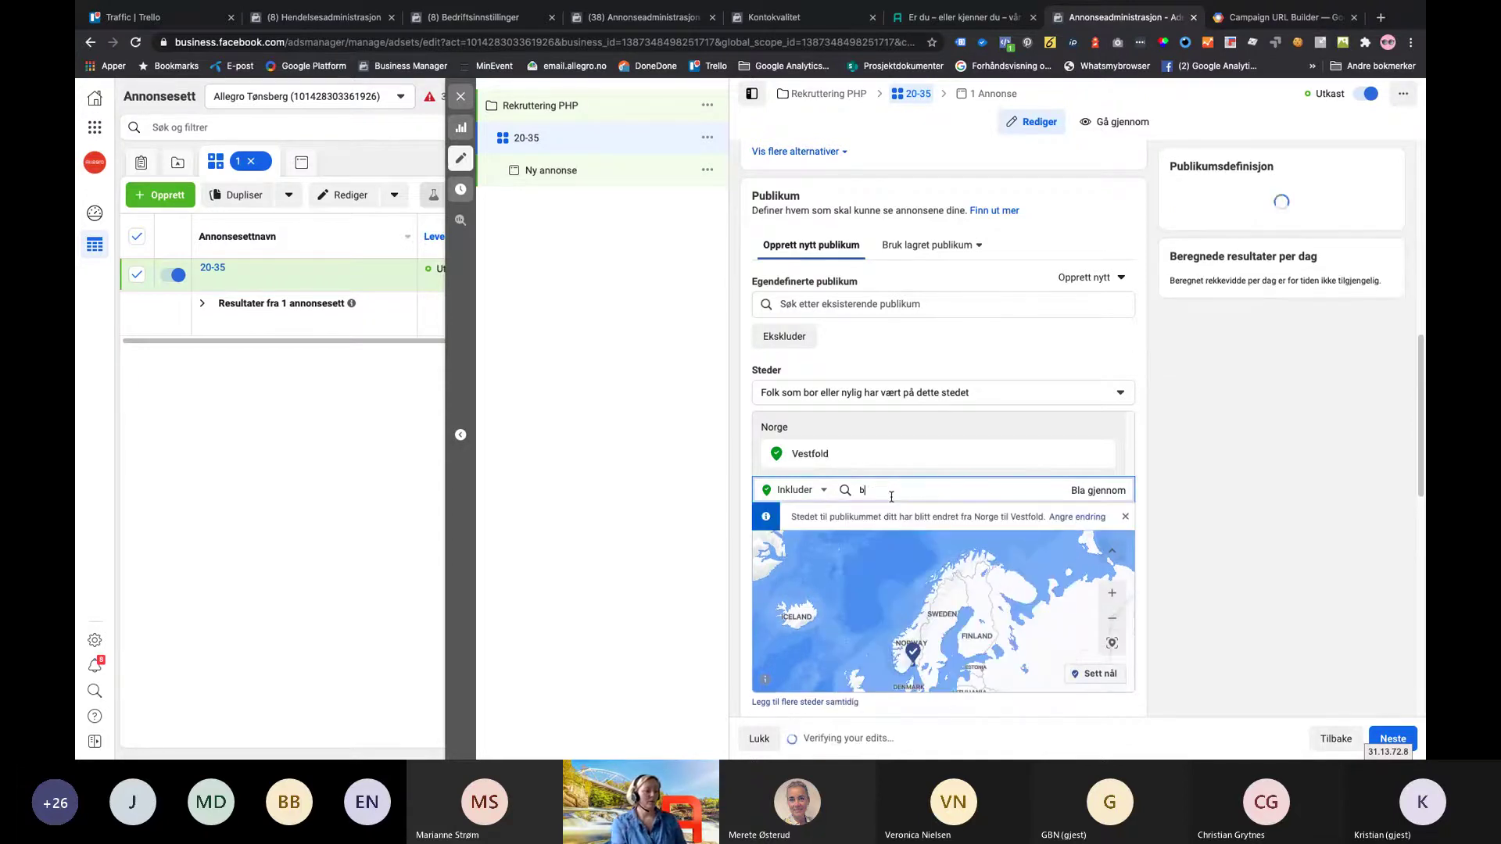
type("uskerud")
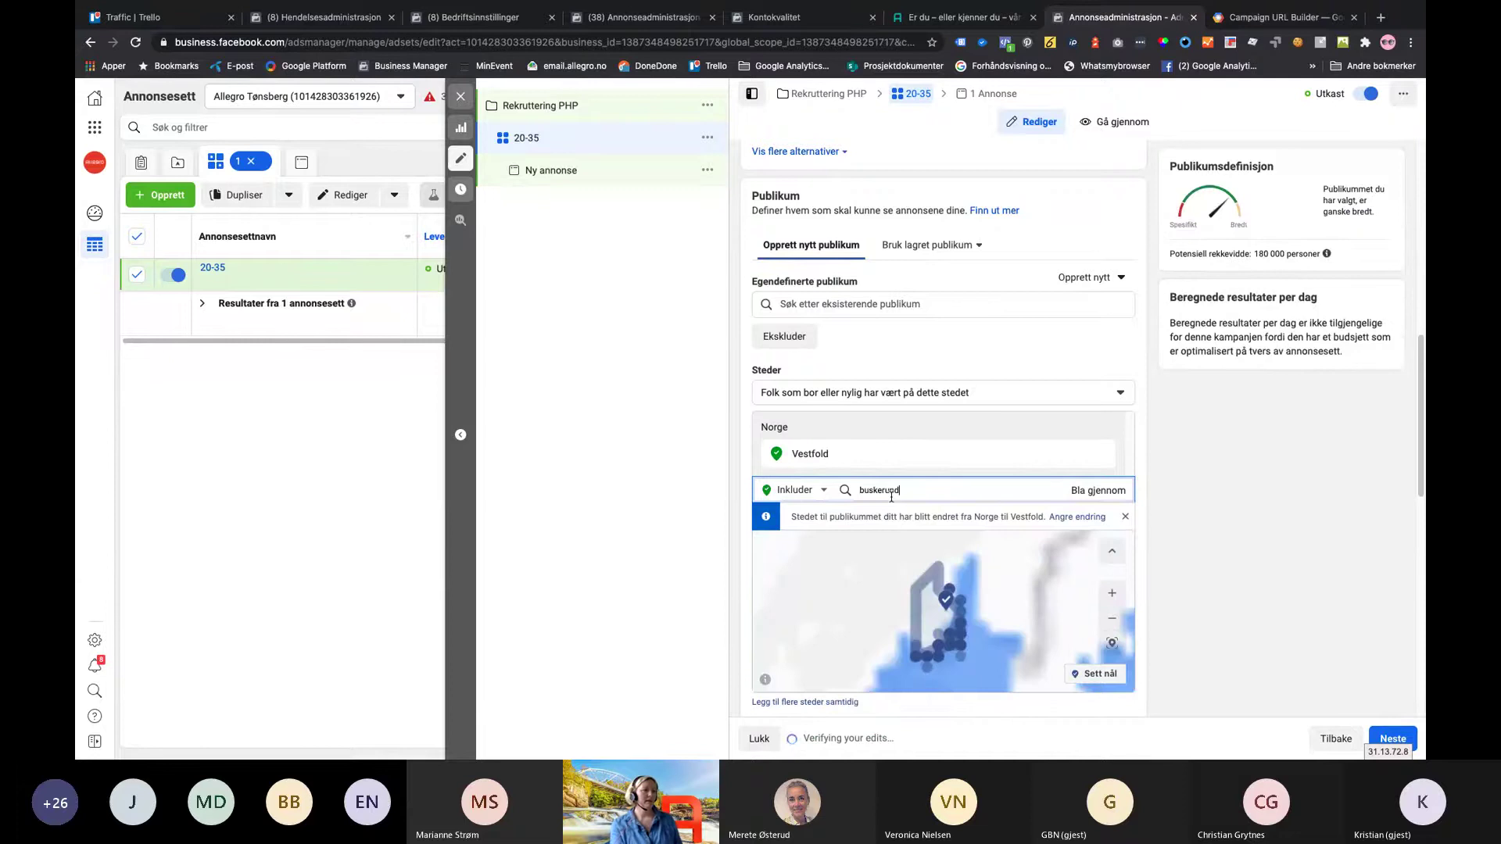
key("BackSpace")
type("d")
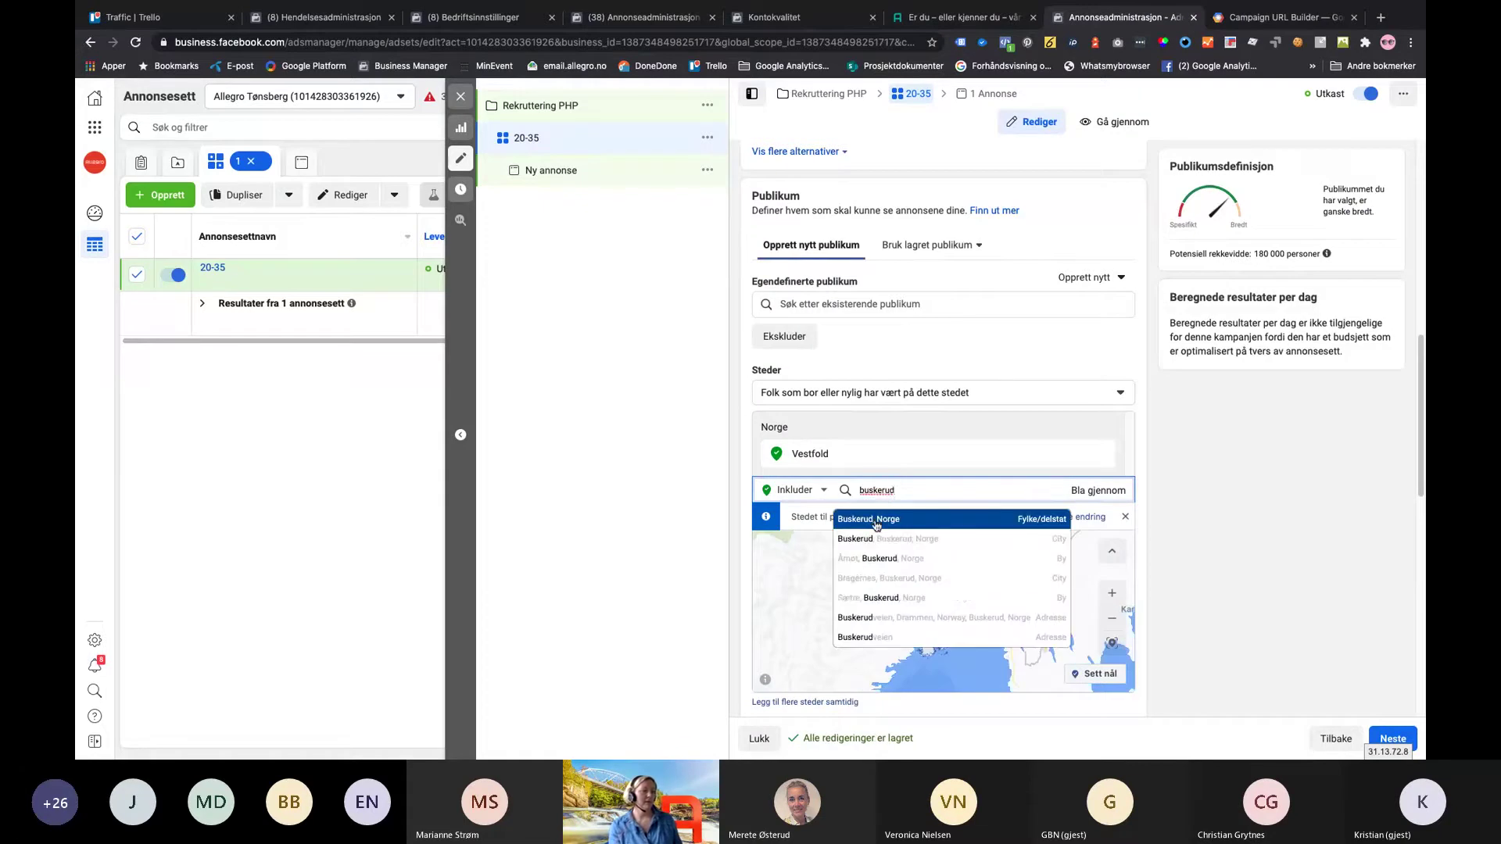
left_click(876, 522)
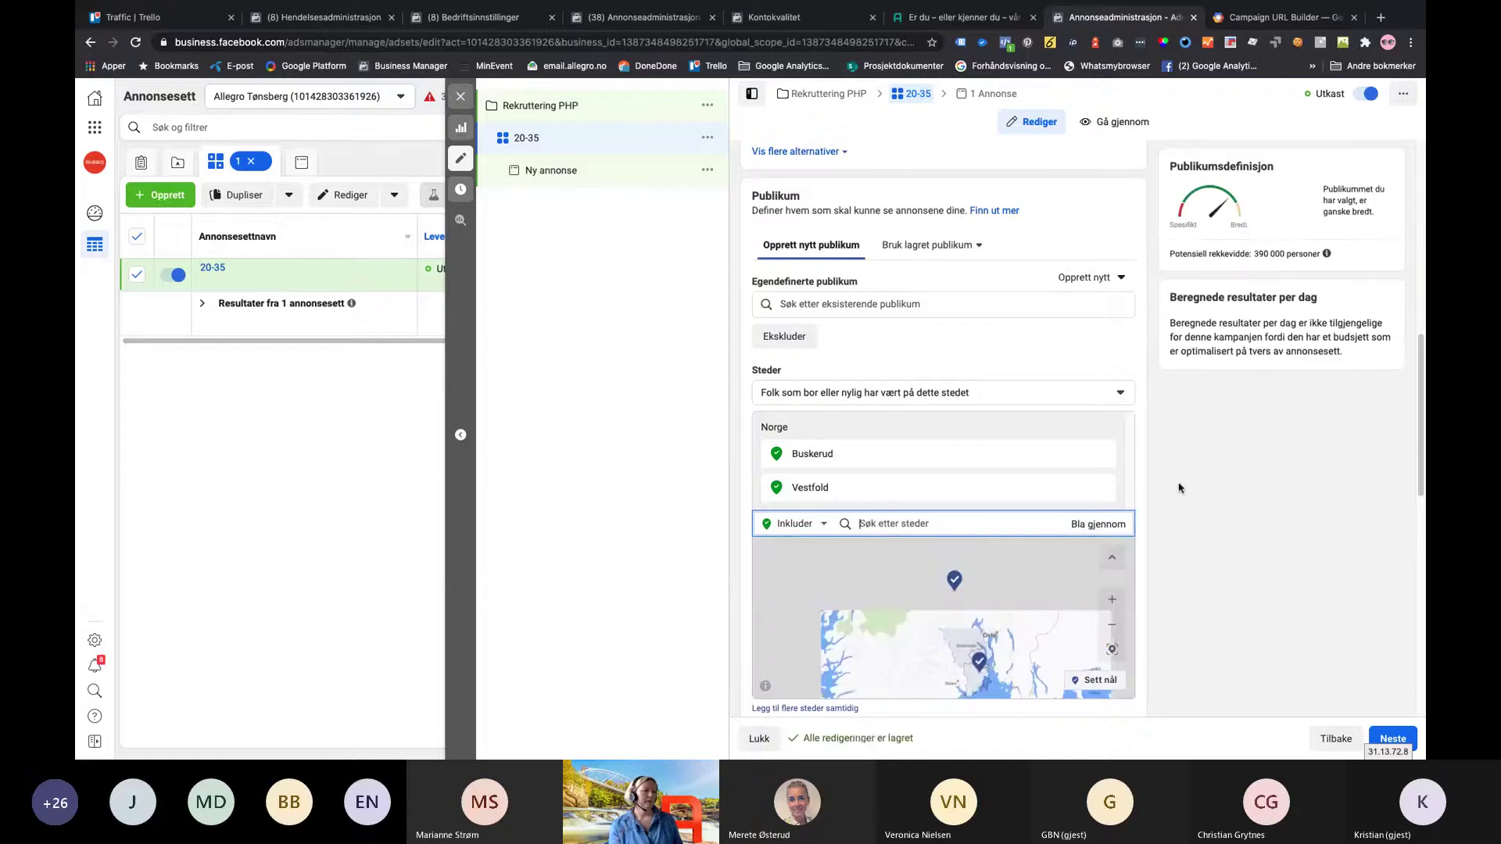
Set the audience's age range to 20 through 35
scroll(1179, 488, "down", 4)
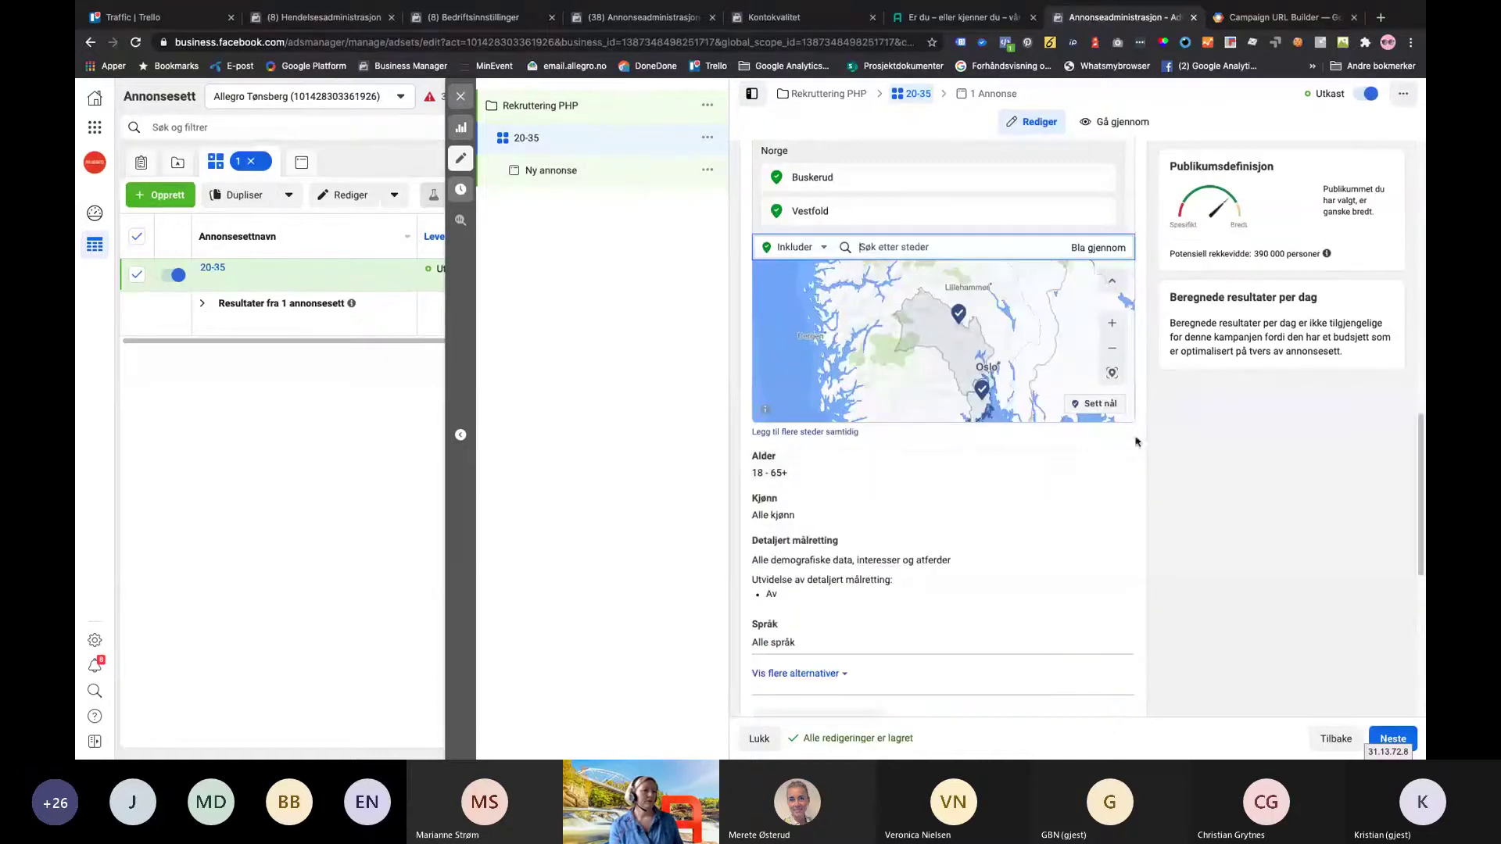
left_click(1112, 458)
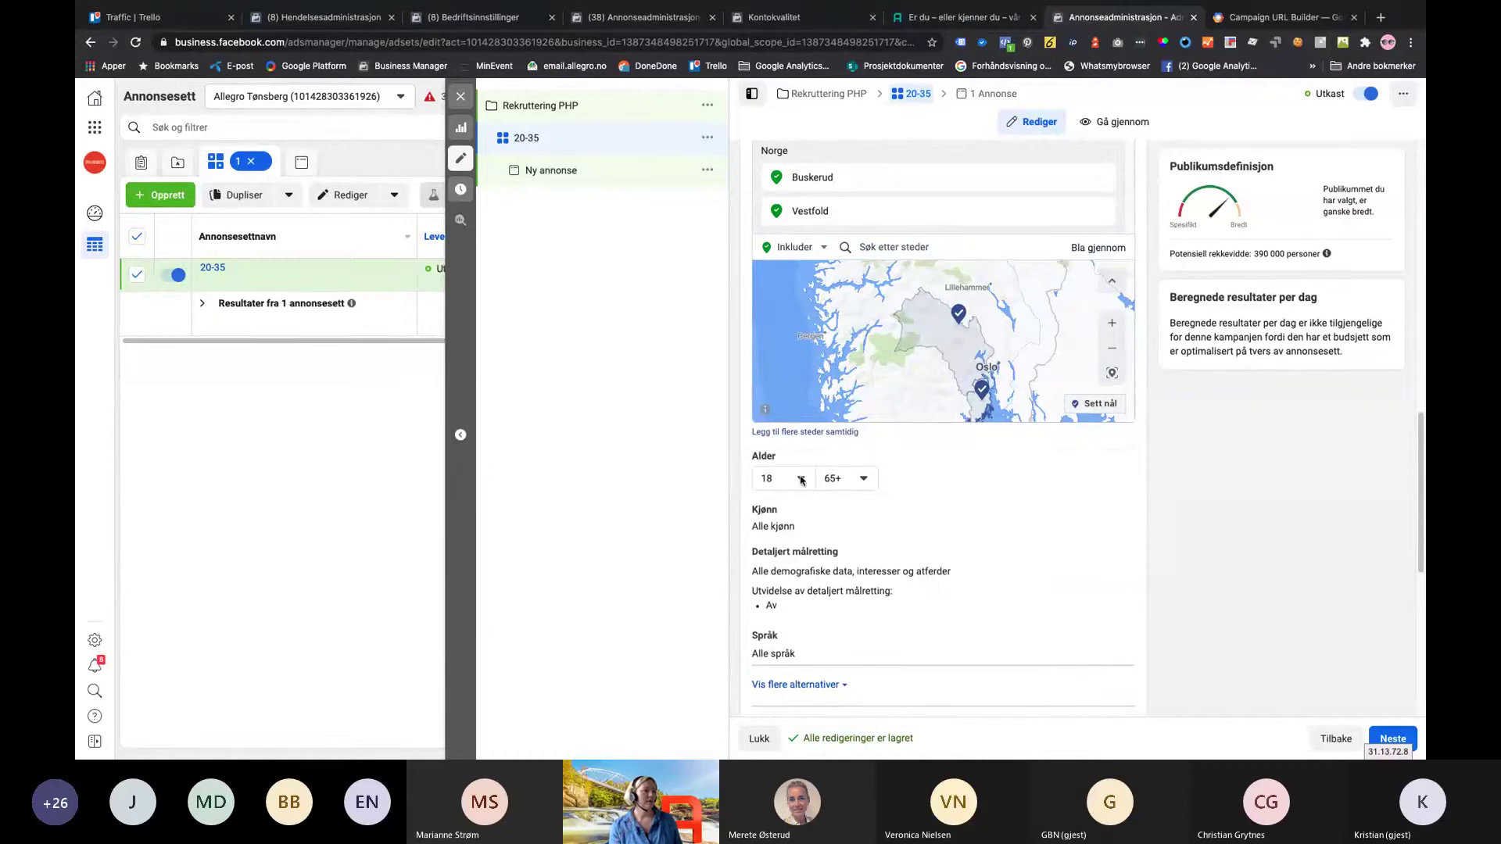
left_click(800, 479)
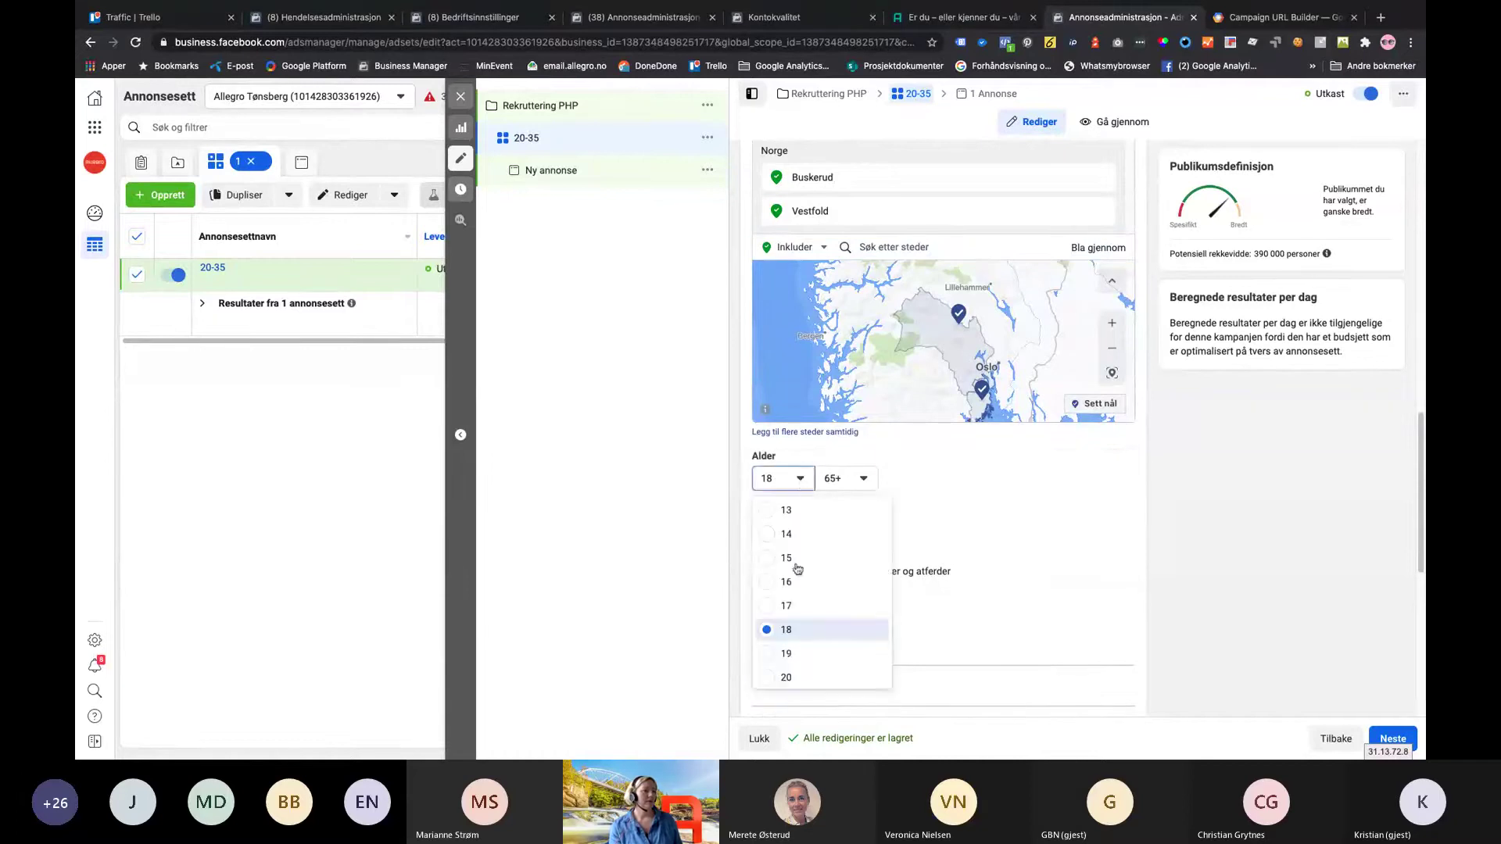
left_click(789, 676)
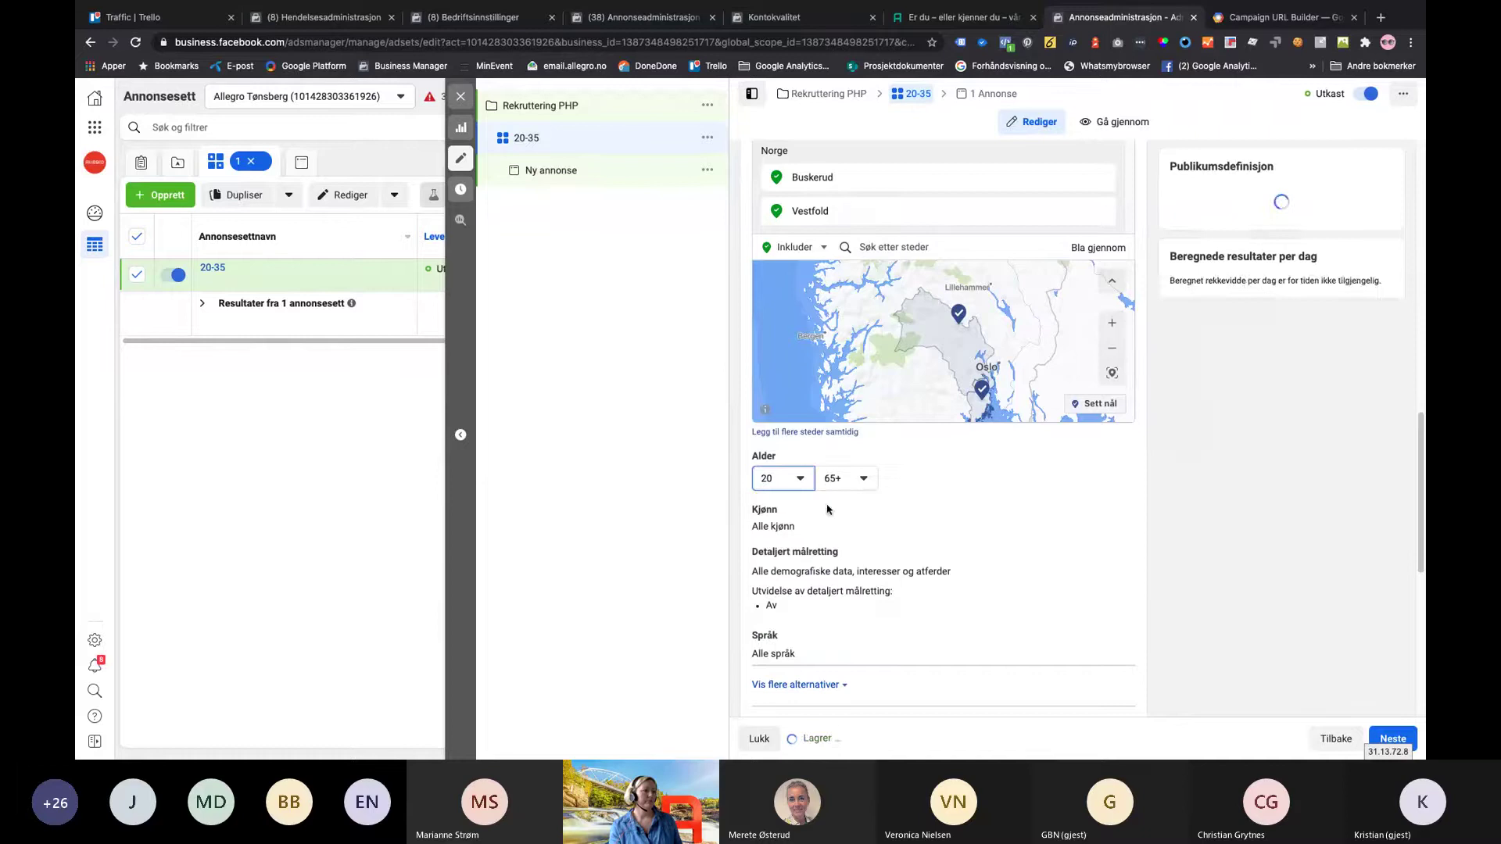
left_click(865, 480)
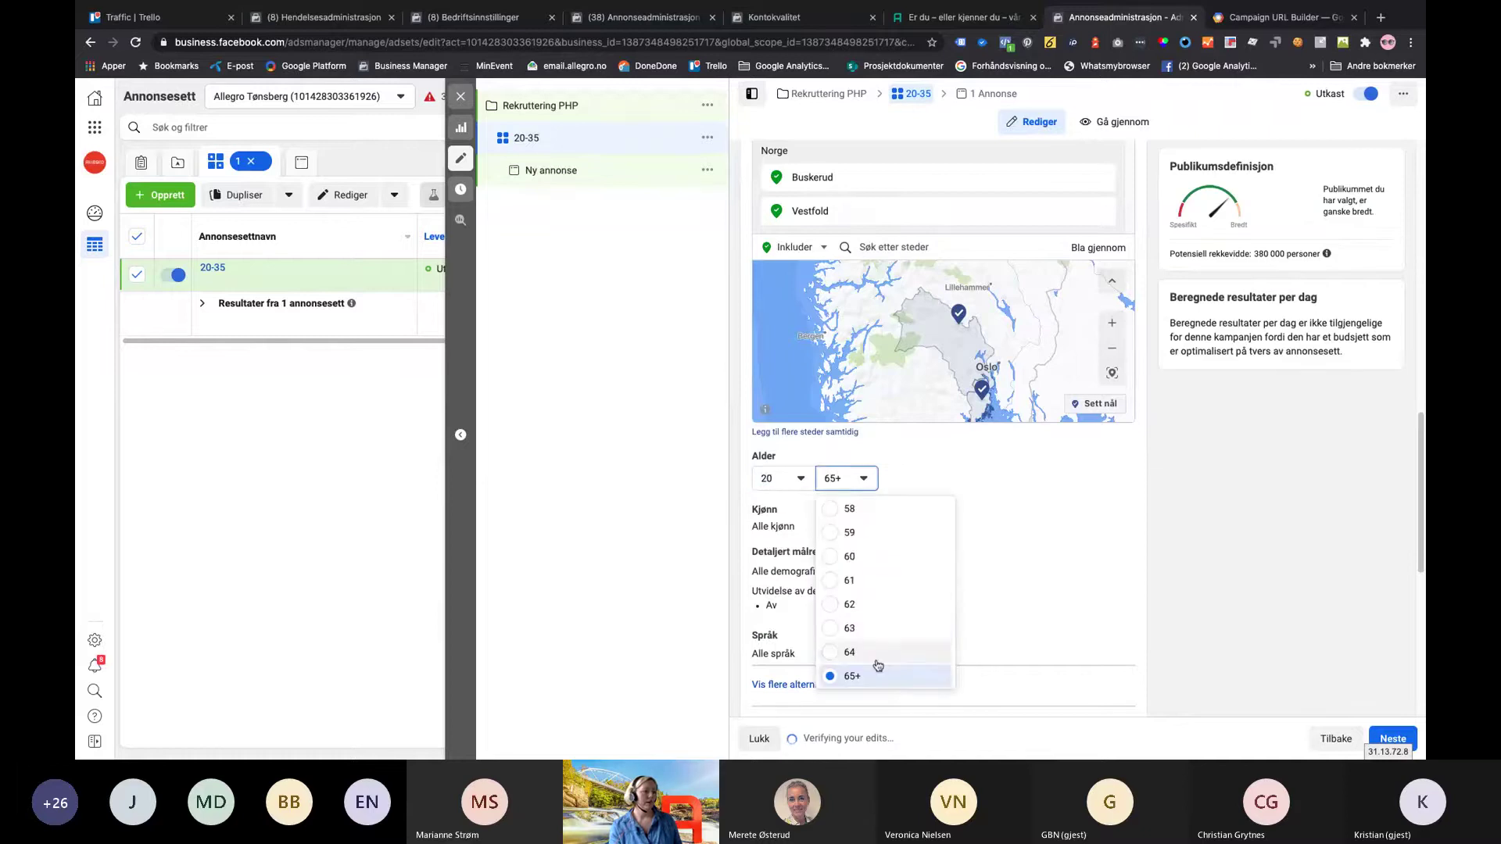
scroll(878, 666, "up", 9)
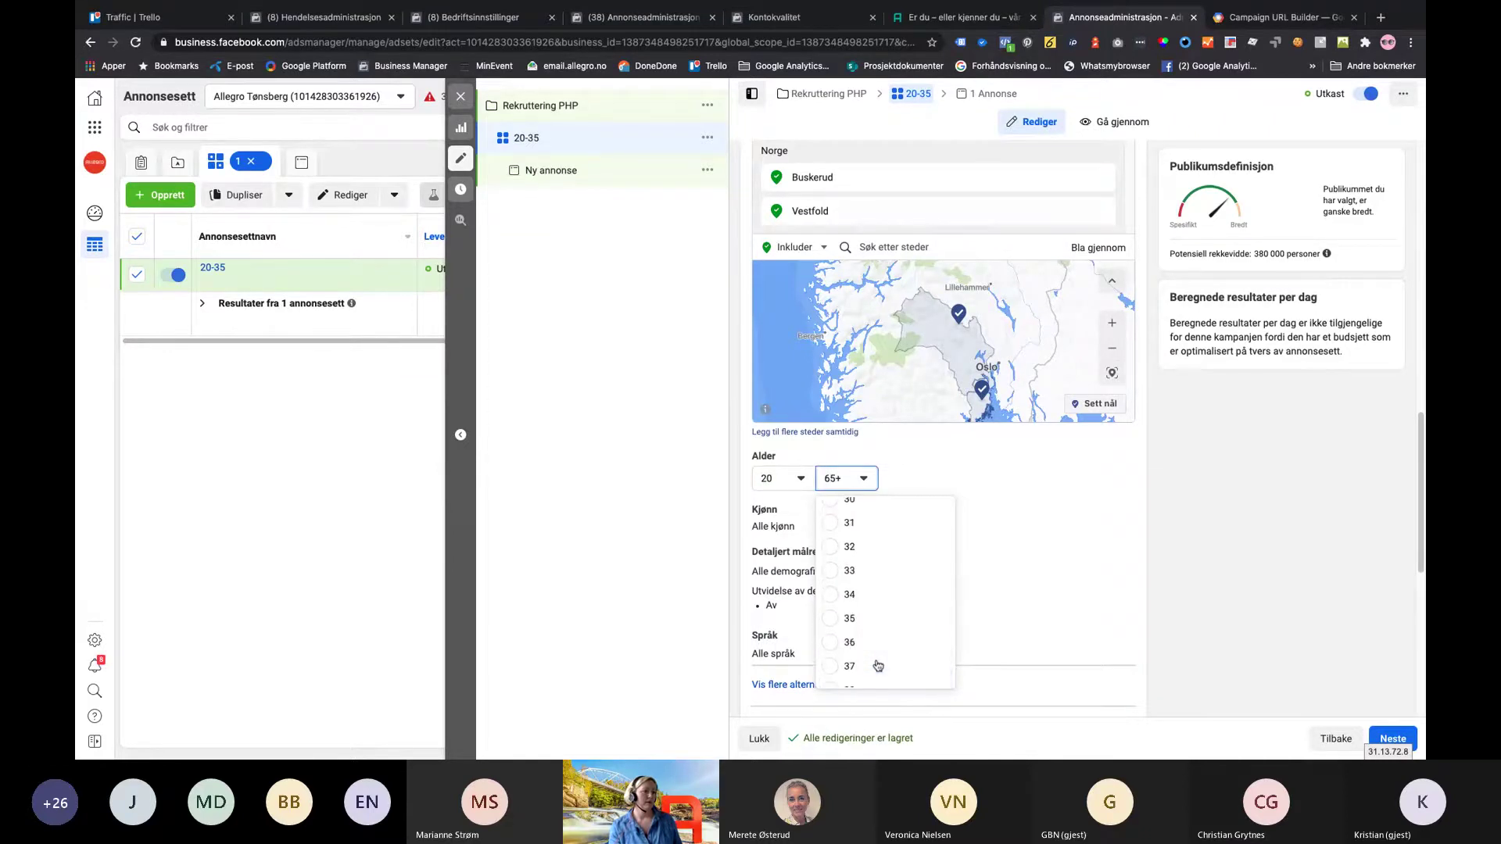
left_click(825, 622)
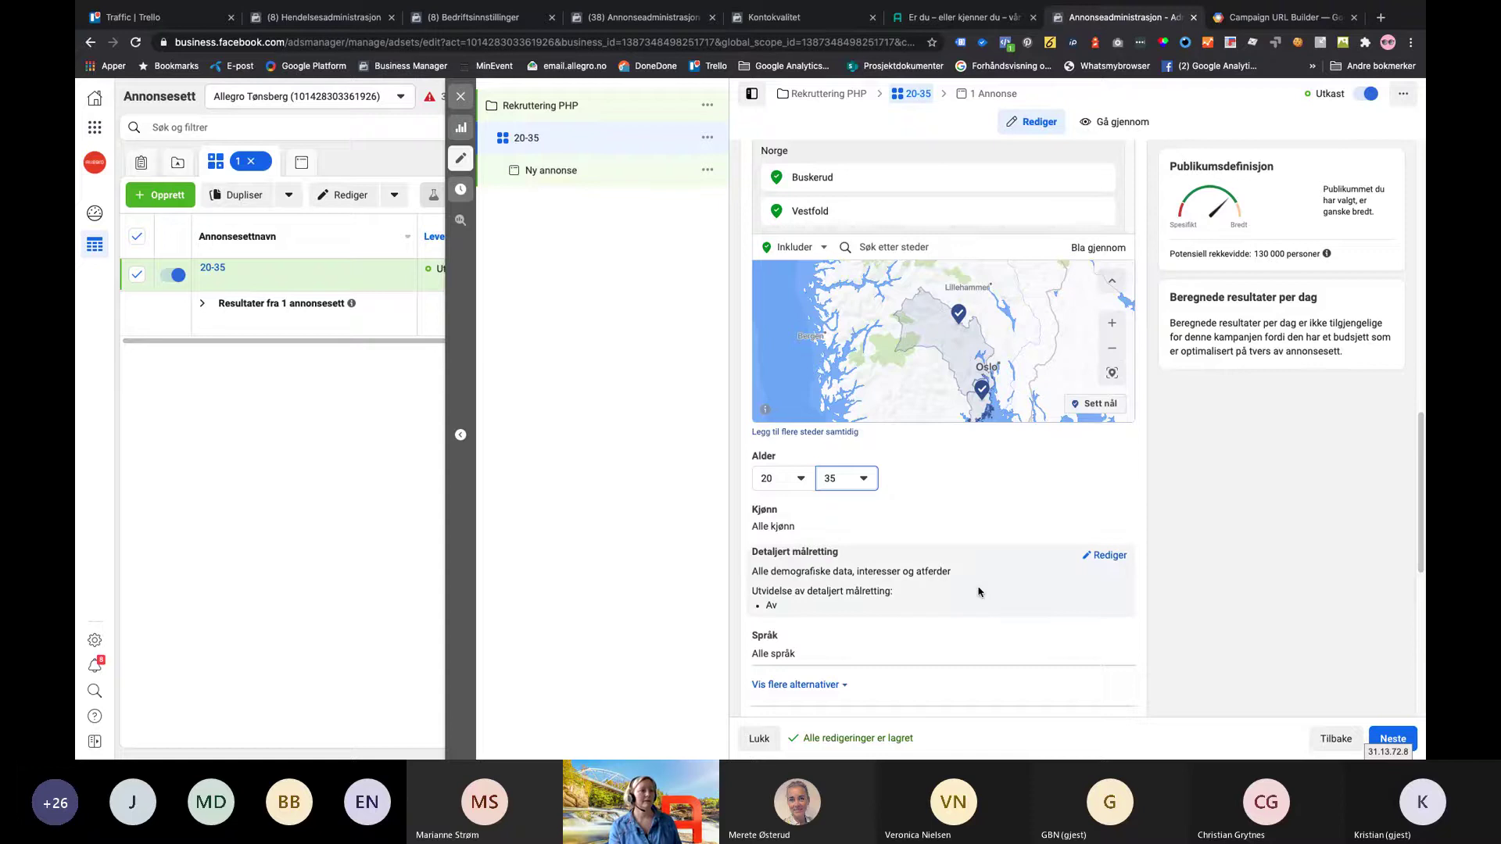
Add the field of study PHP and the interests PHP Developers and php Programmer to the detailed targeting
scroll(977, 592, "down", 2)
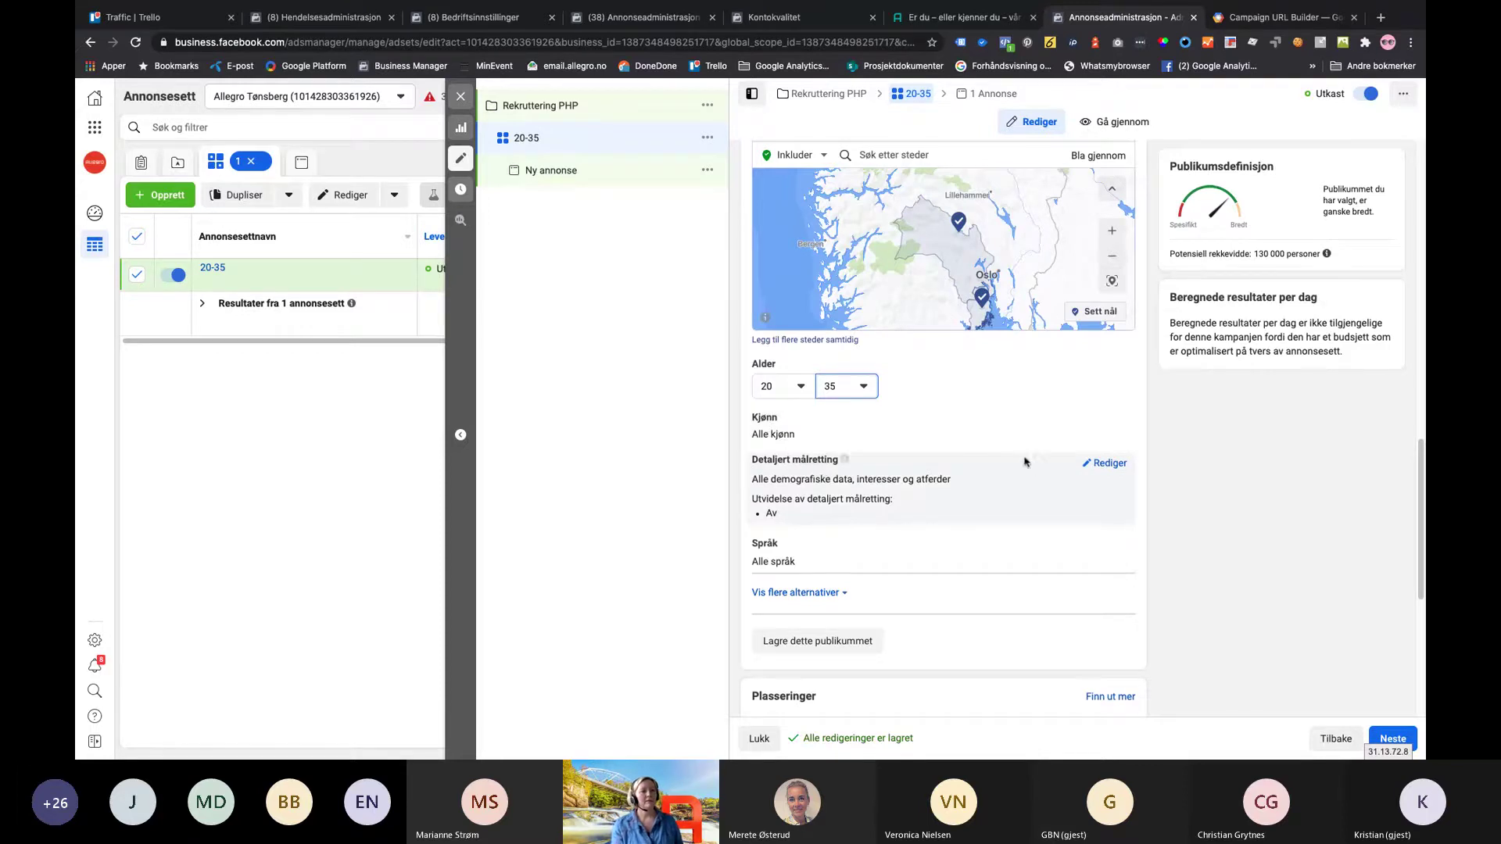
left_click(1103, 464)
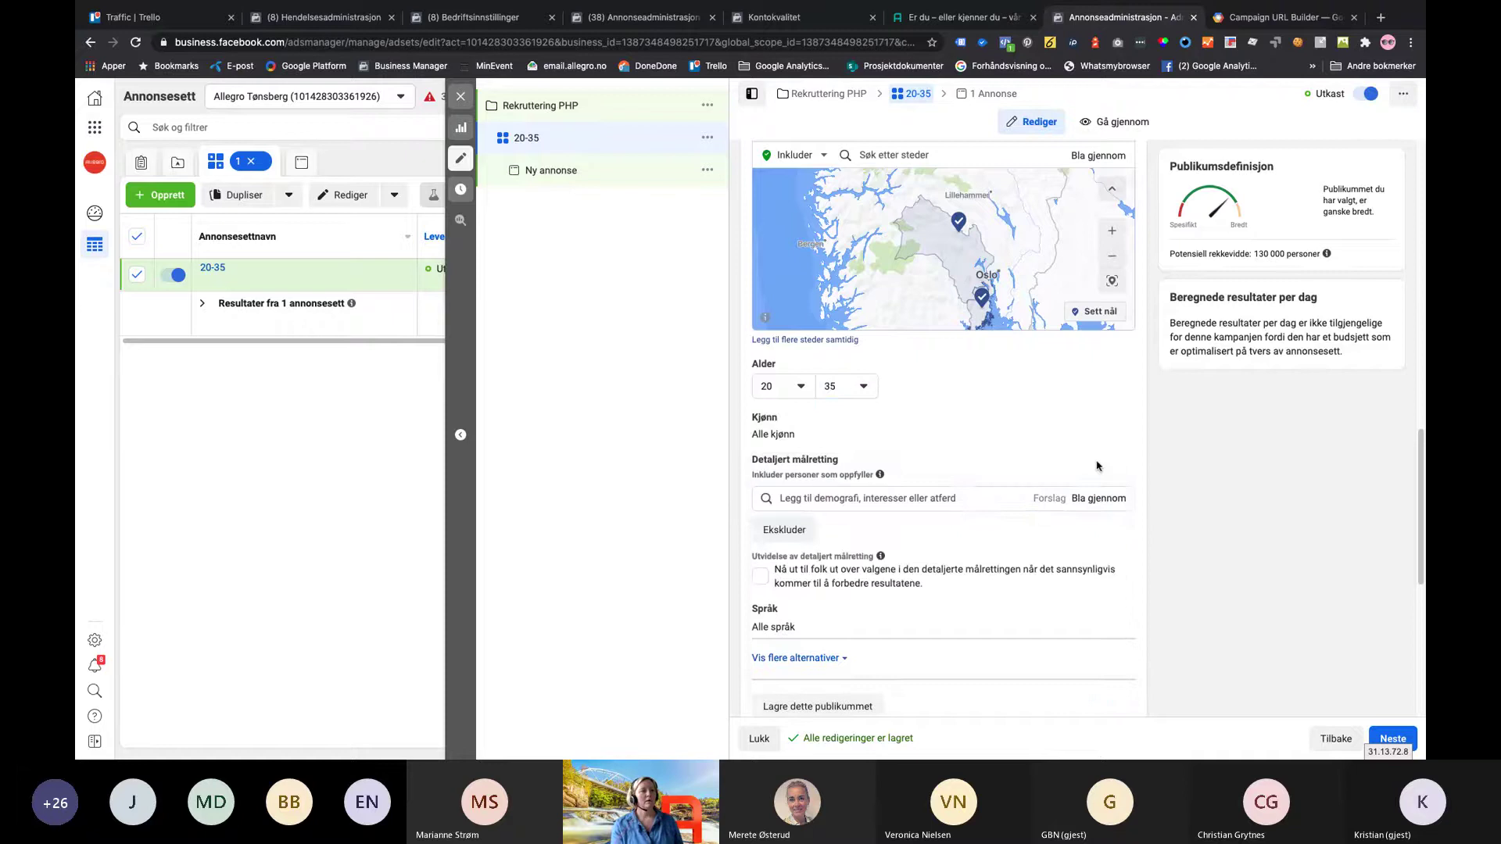
left_click(867, 500)
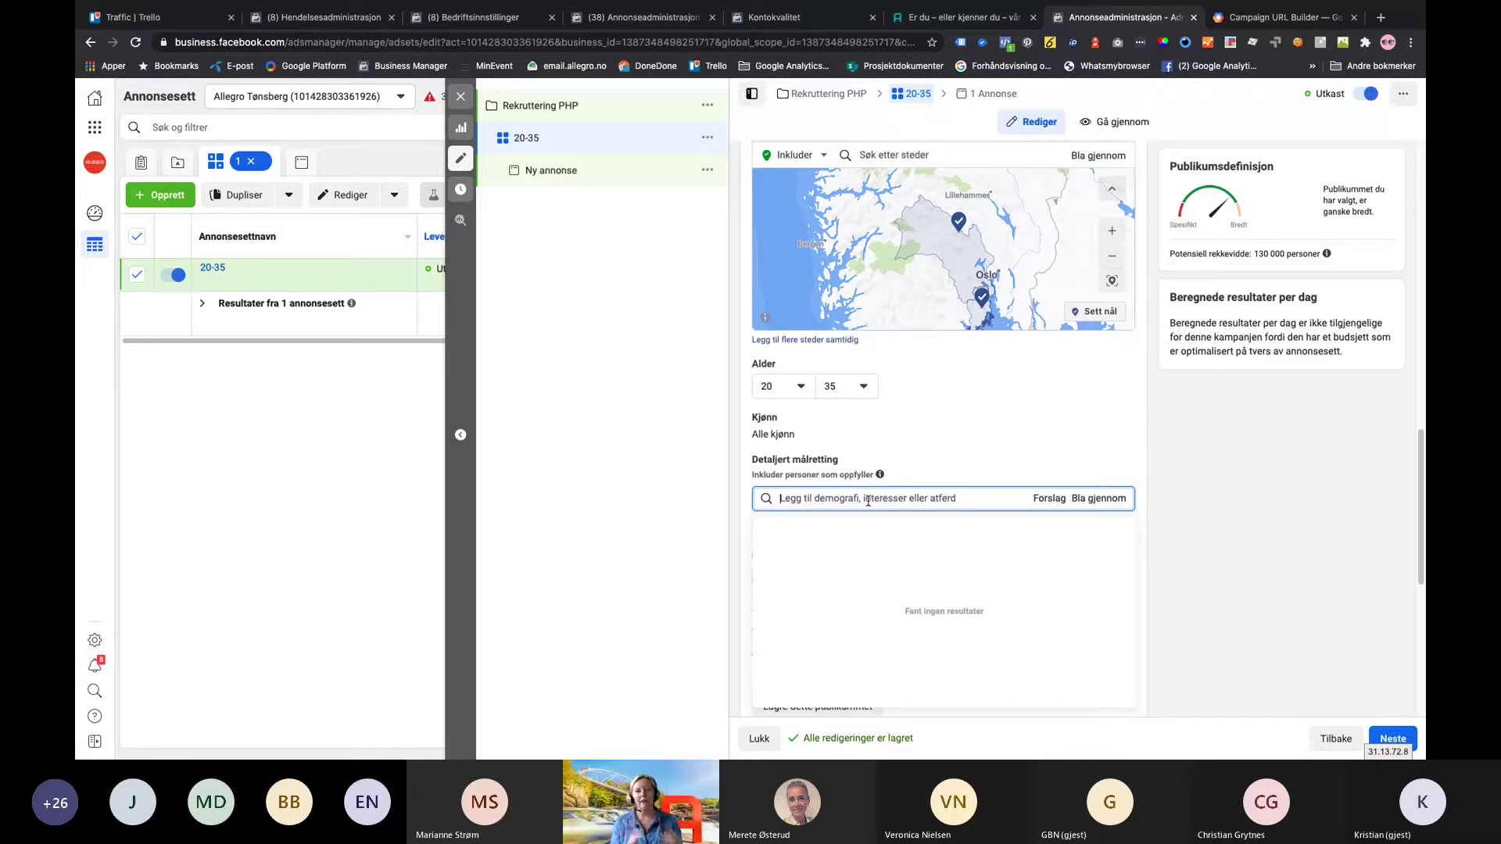
type("php")
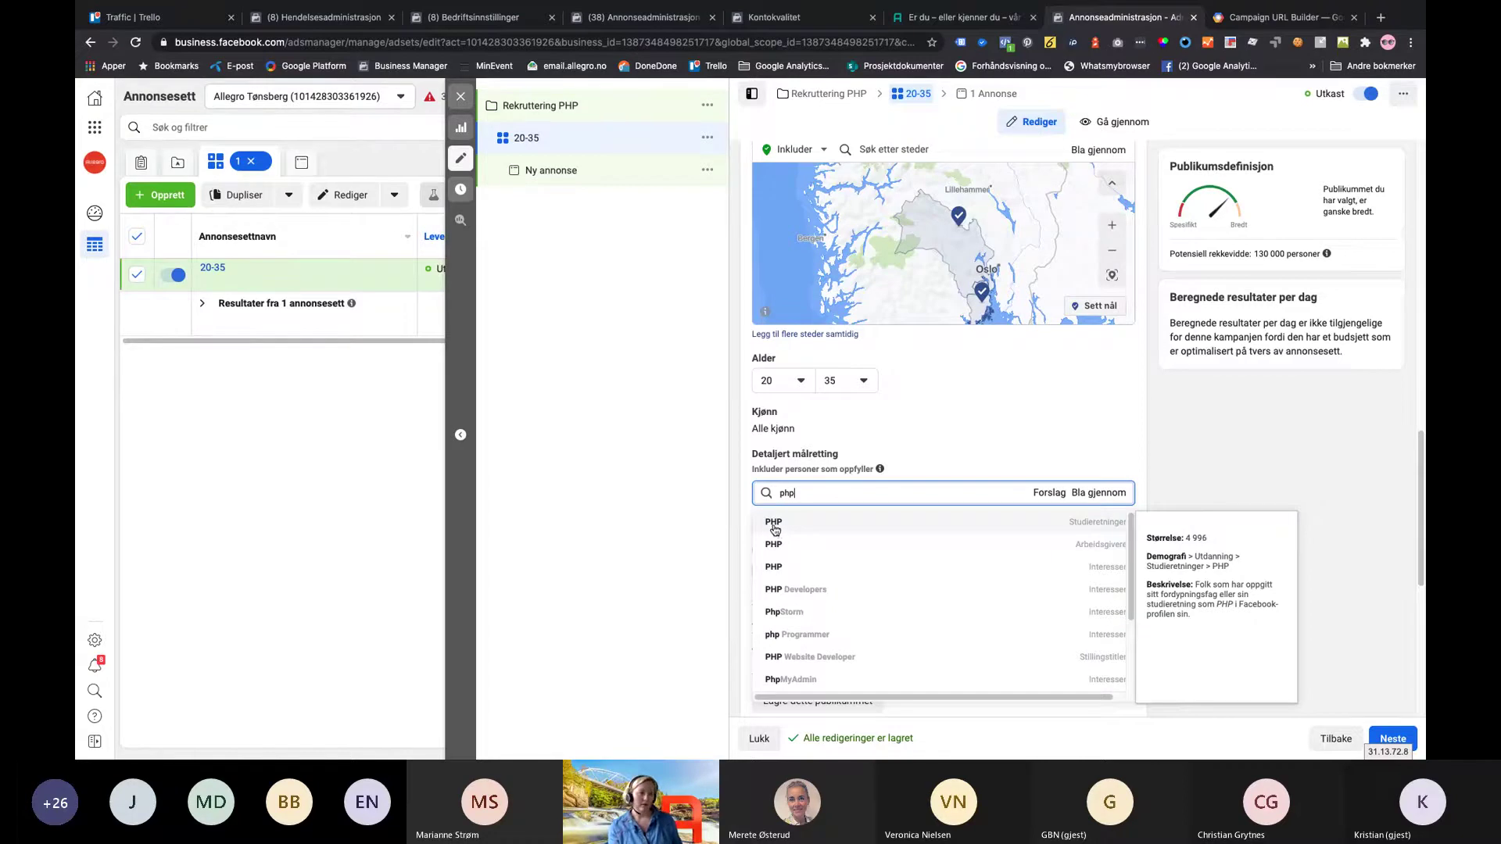
left_click(775, 523)
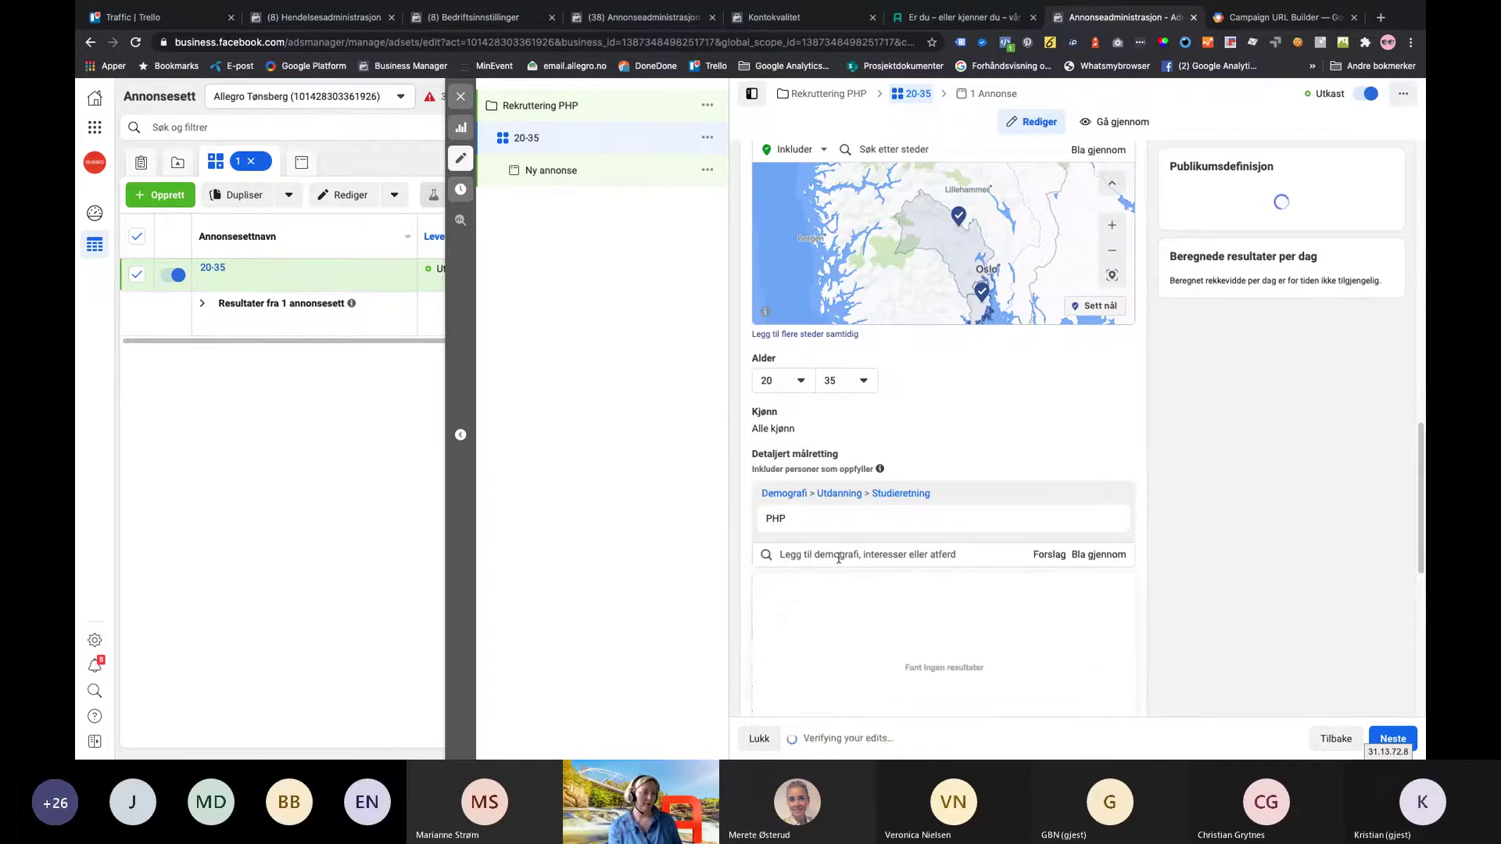
type("php")
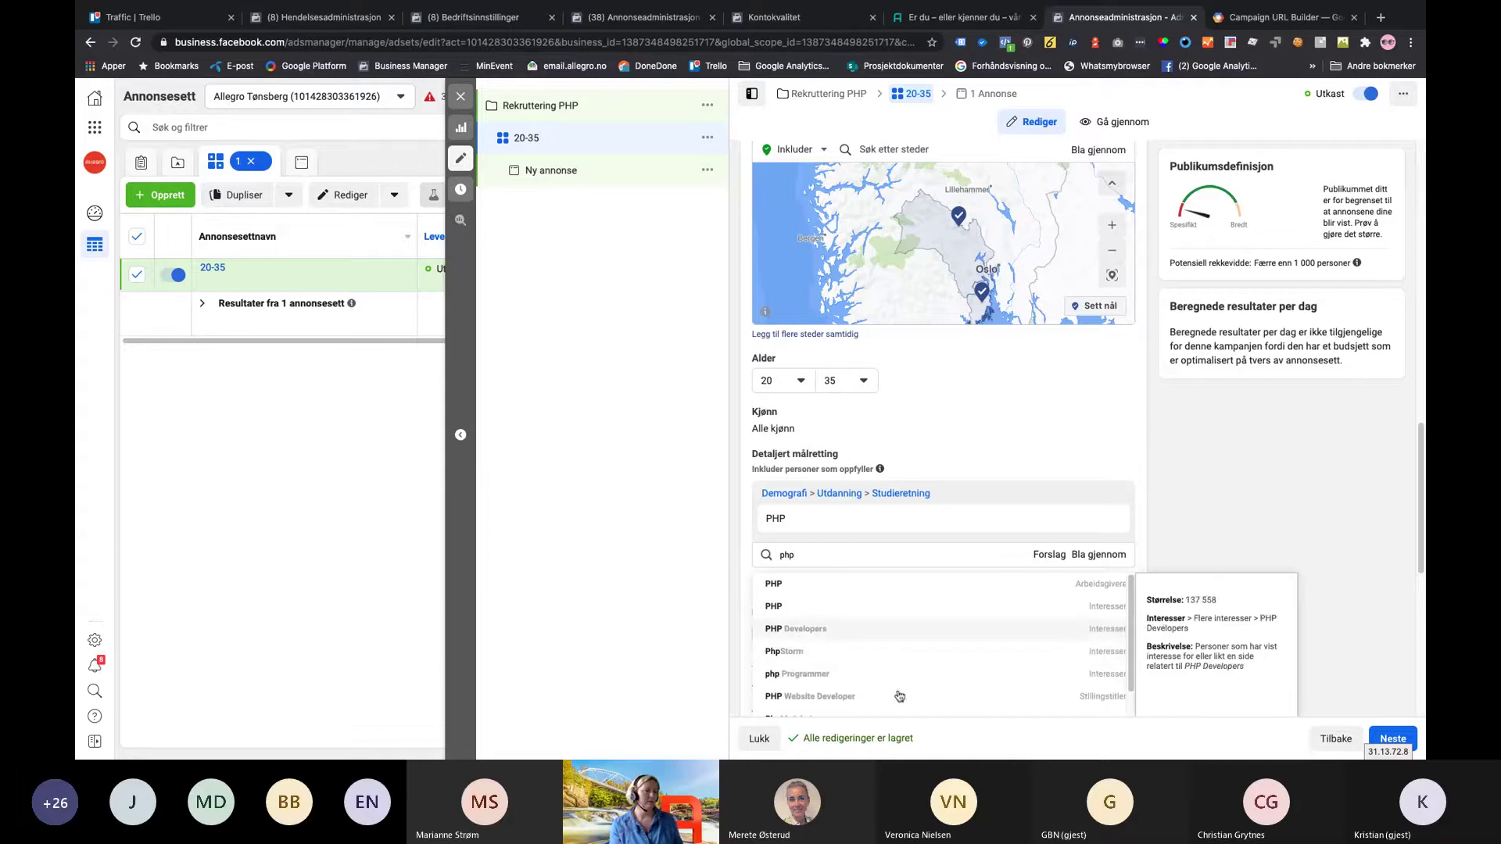
left_click(805, 635)
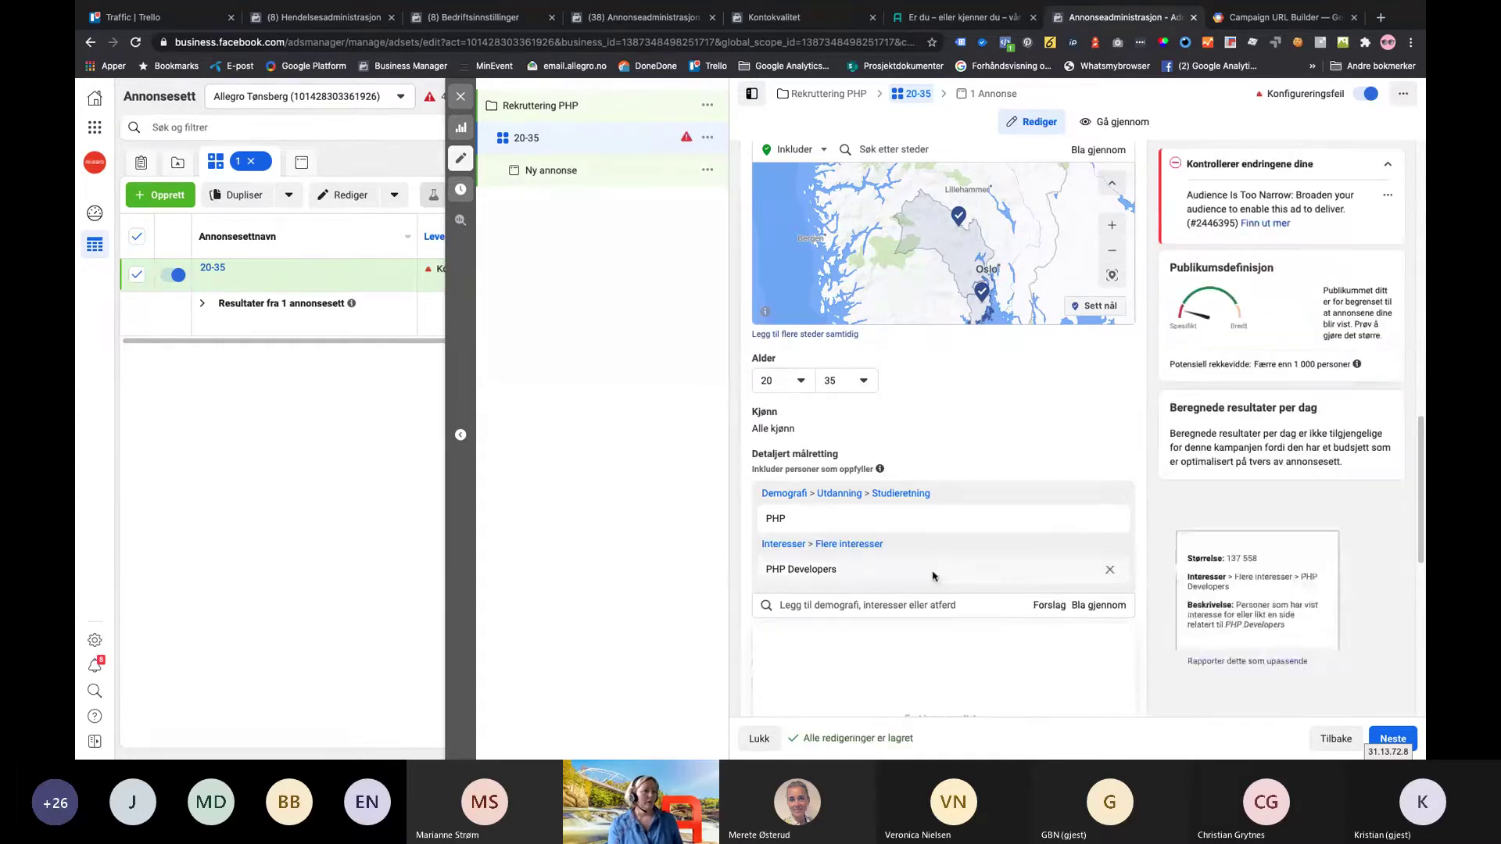
left_click(895, 605)
type("php")
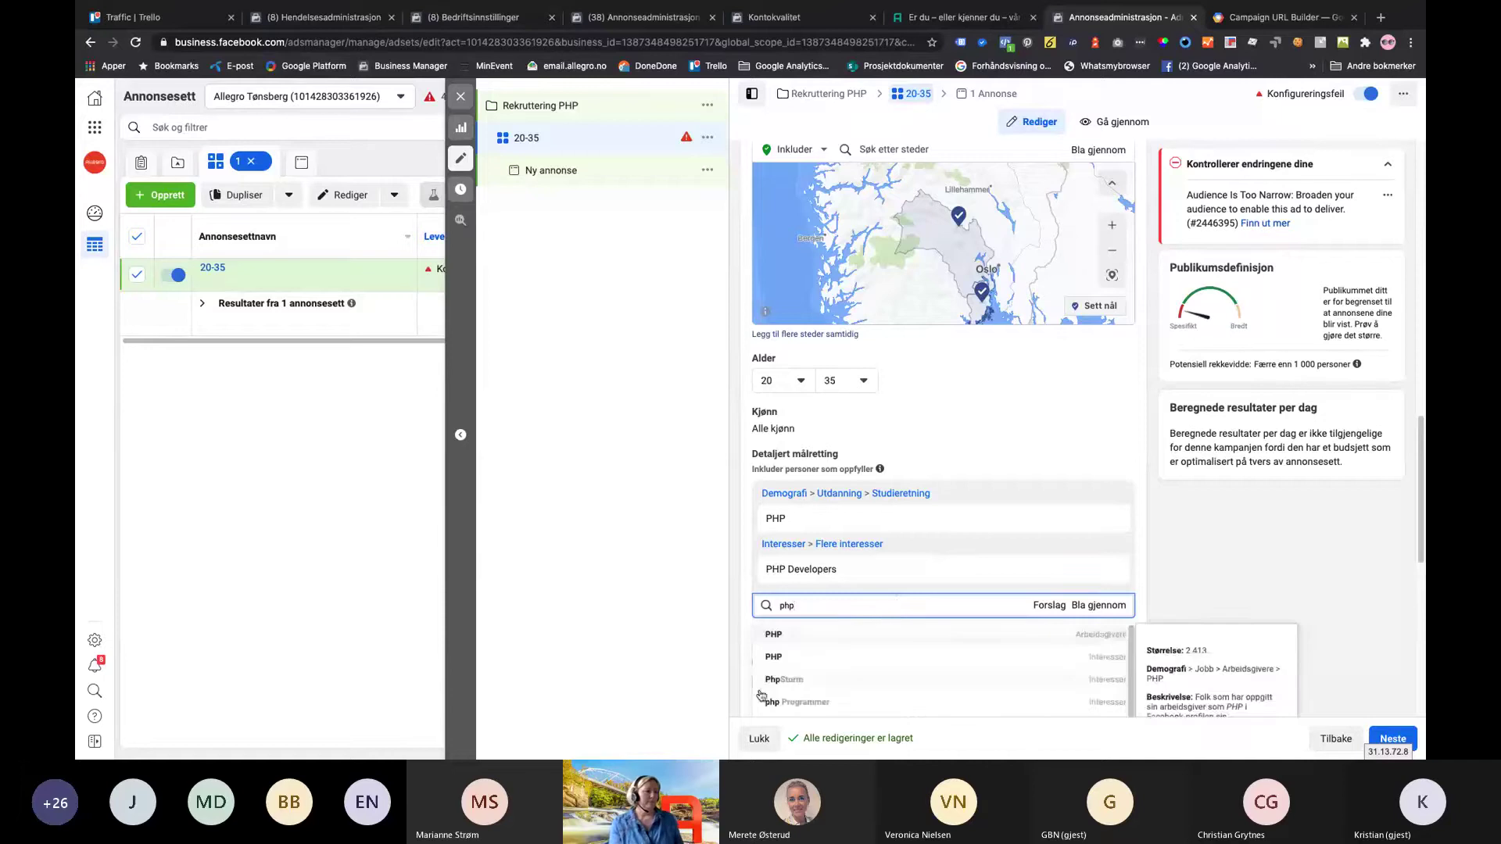
left_click(813, 702)
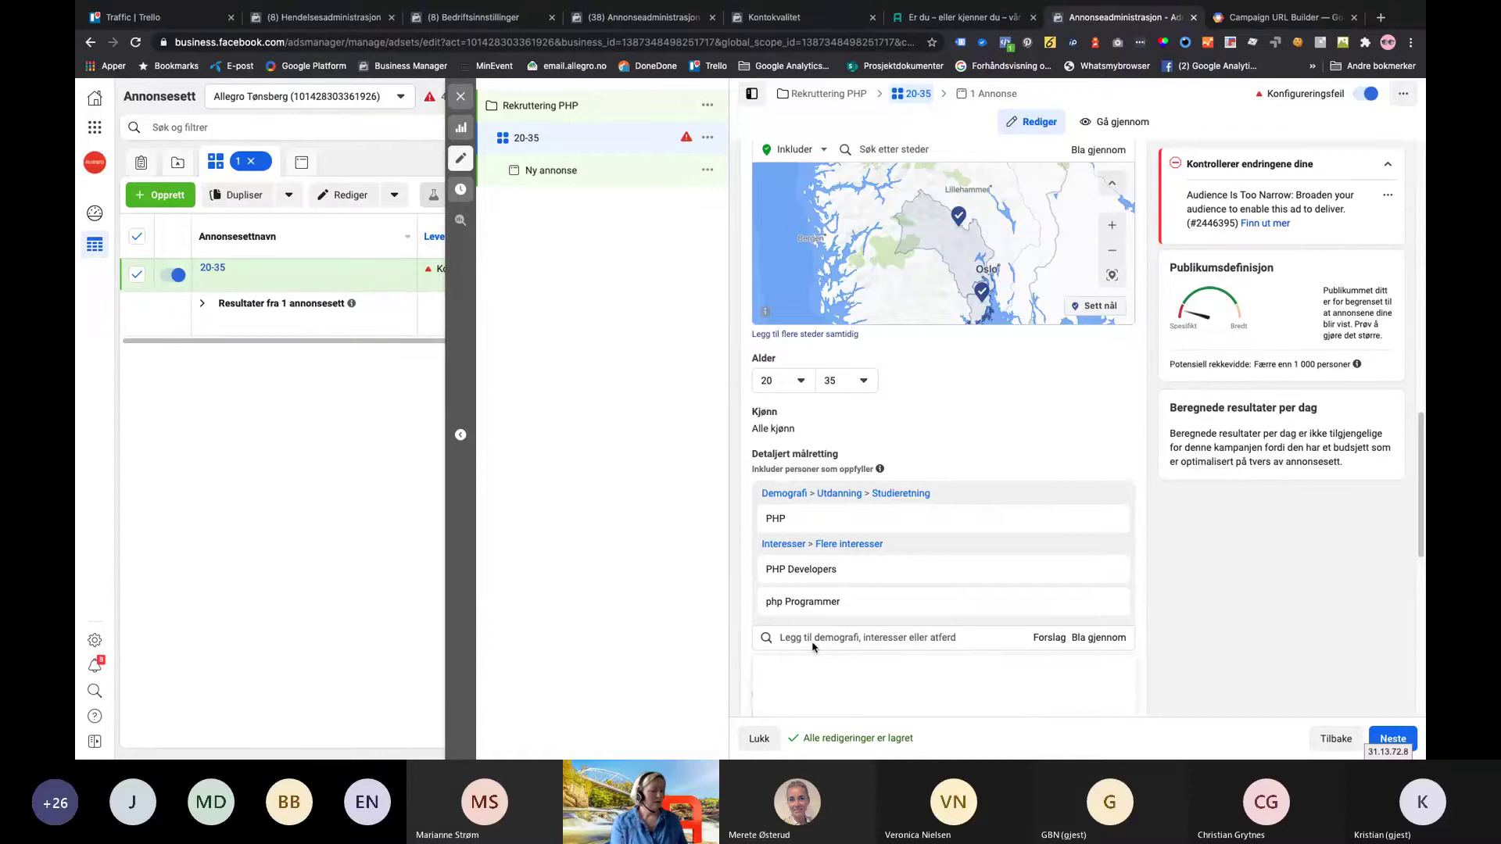
Add the interests HTML and HTML5 to the detailed targeting
type("html")
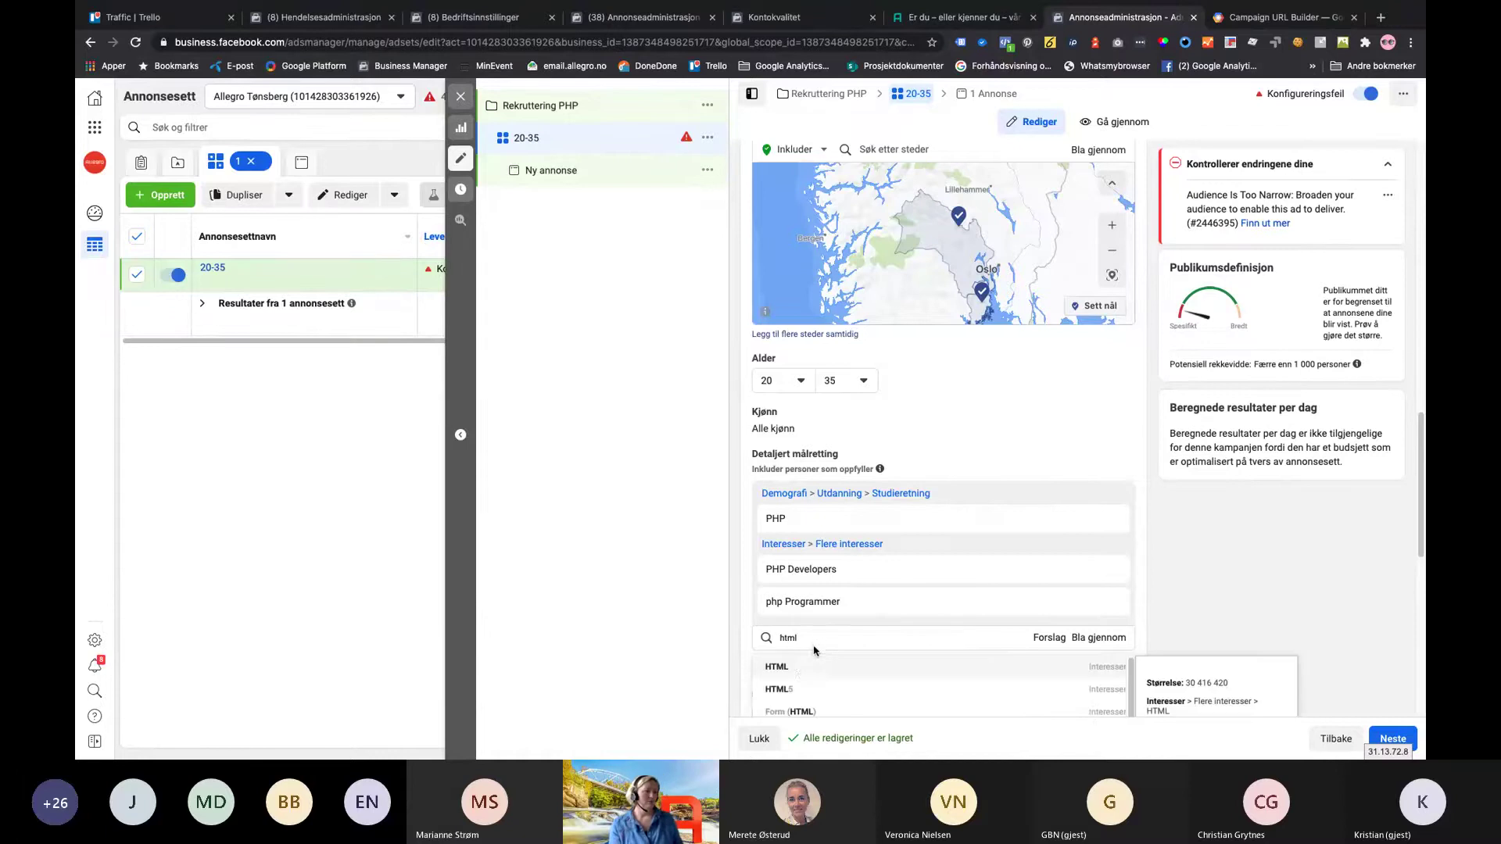
left_click(802, 675)
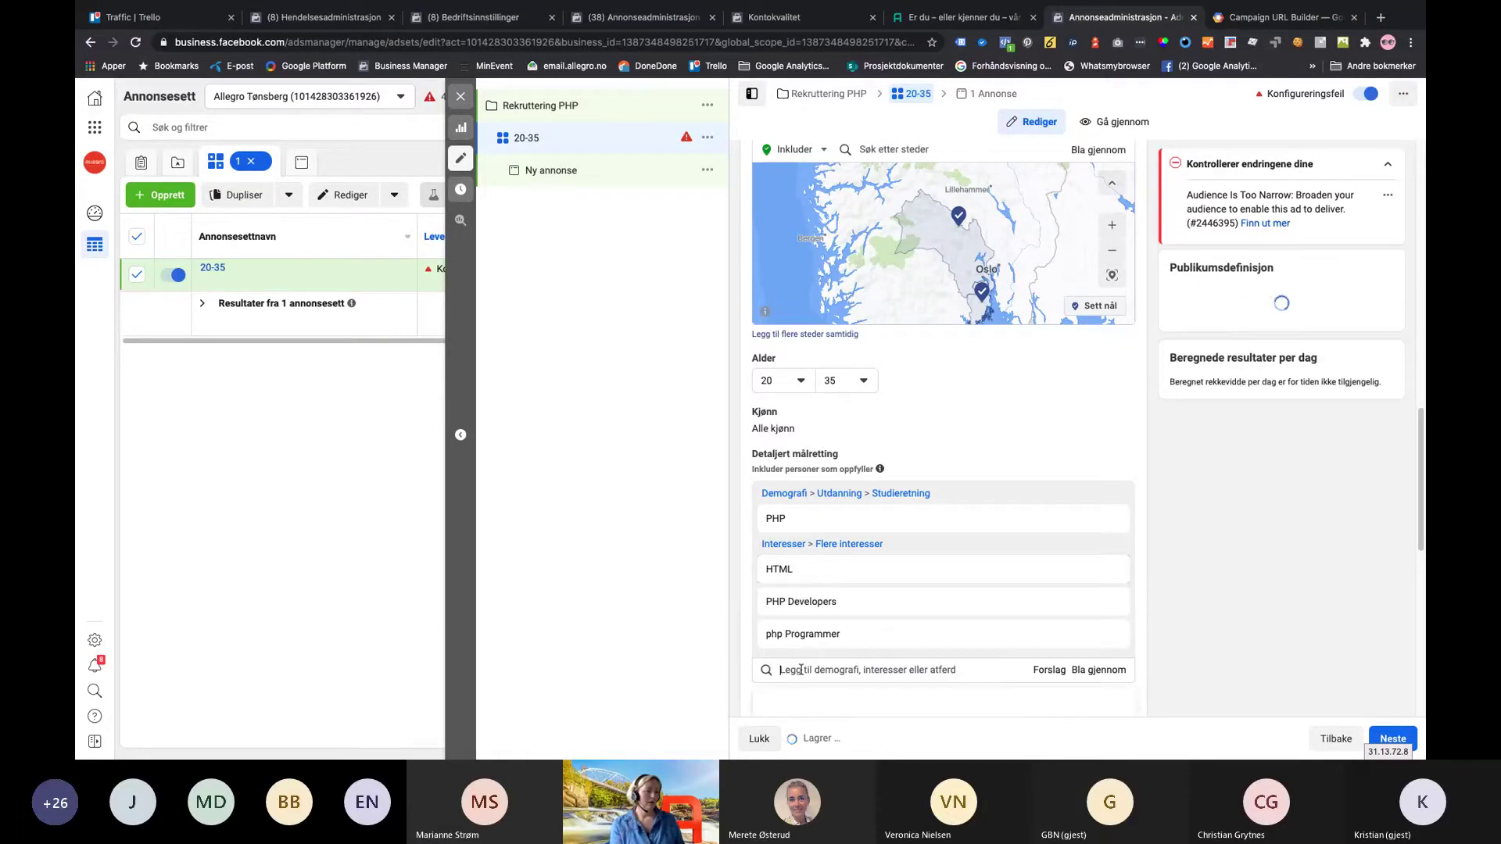
type("html5")
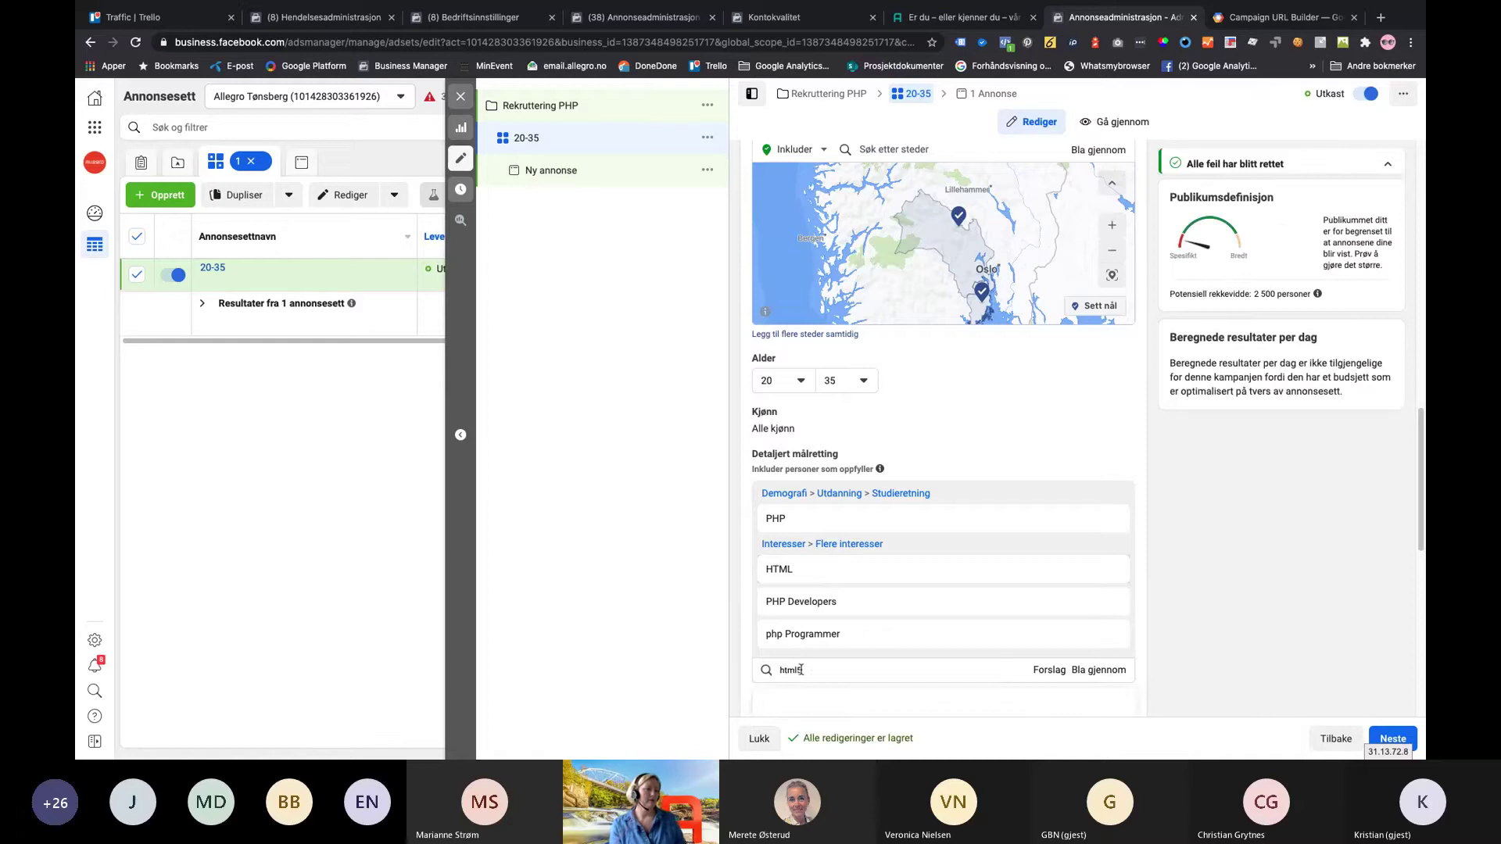
left_click(807, 701)
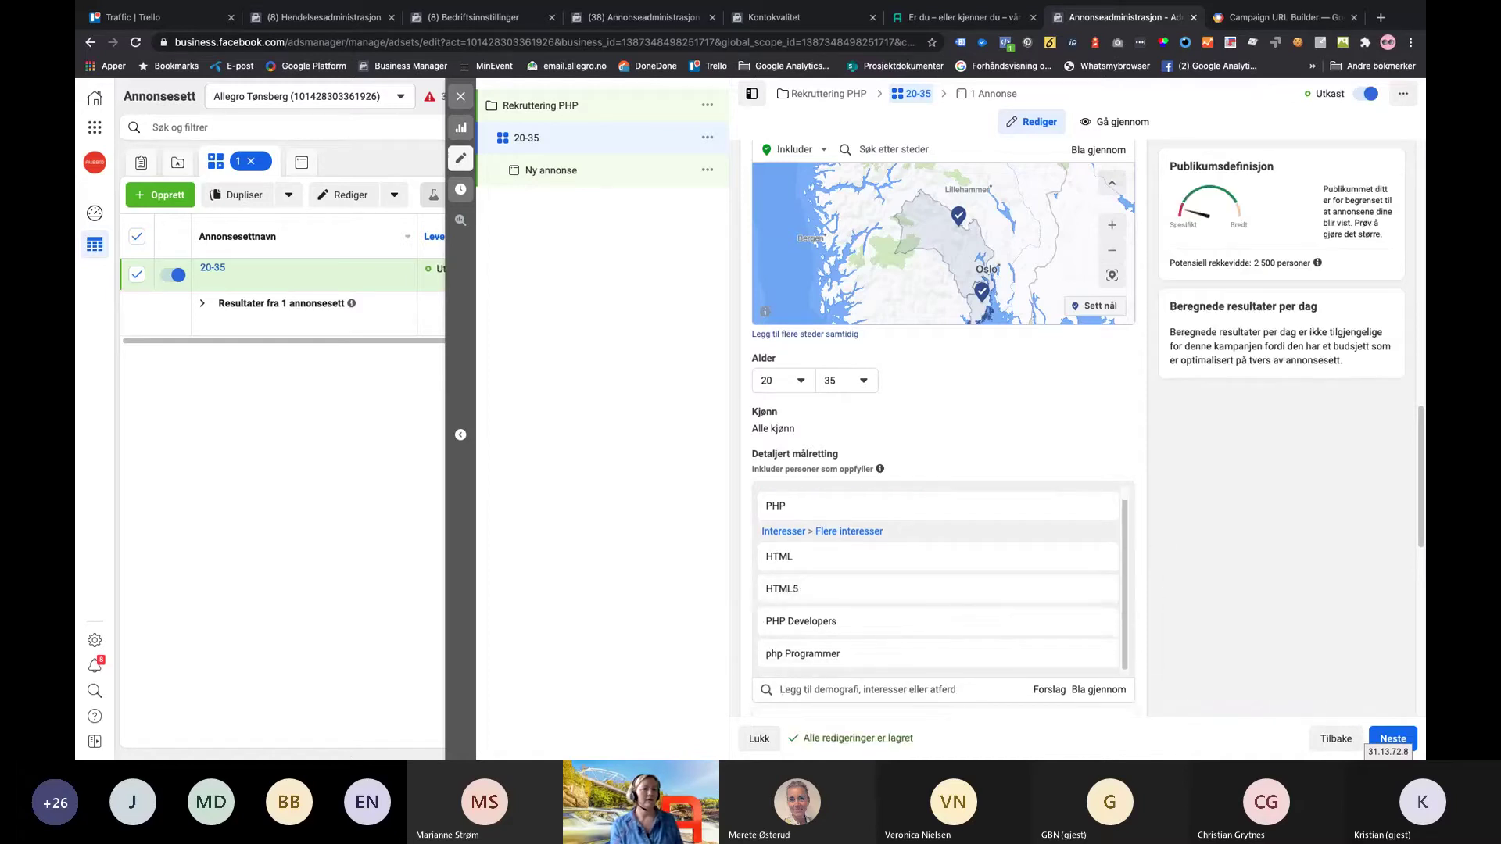
Add the suggested interests Webutvikling, Webdesign and MySQL and the job titles PHP Website Developer and PHP Programmer to the detailed targeting
left_click_drag(1421, 469, 1418, 516)
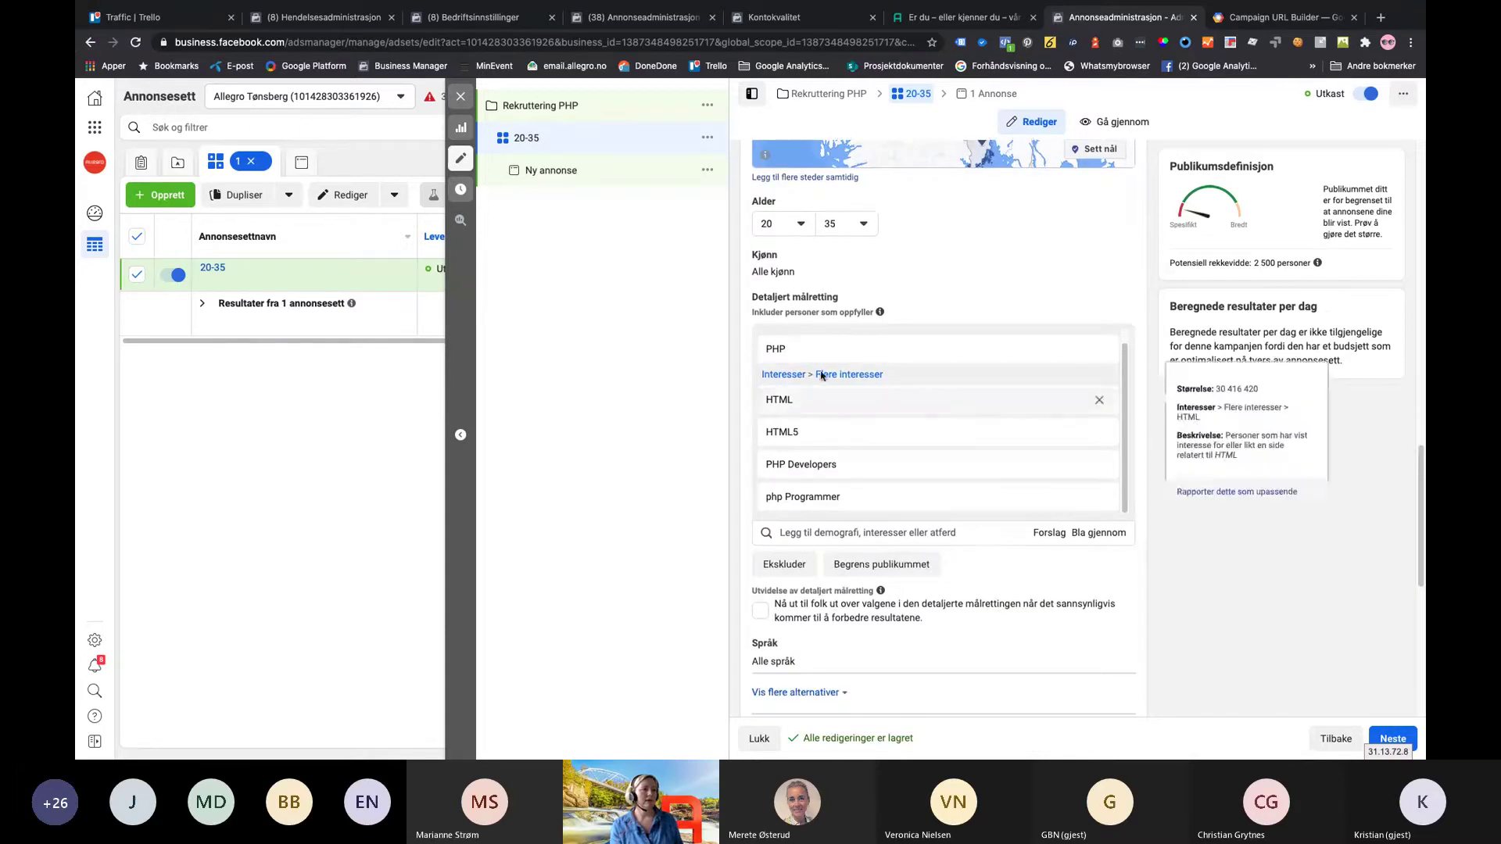
left_click(1048, 535)
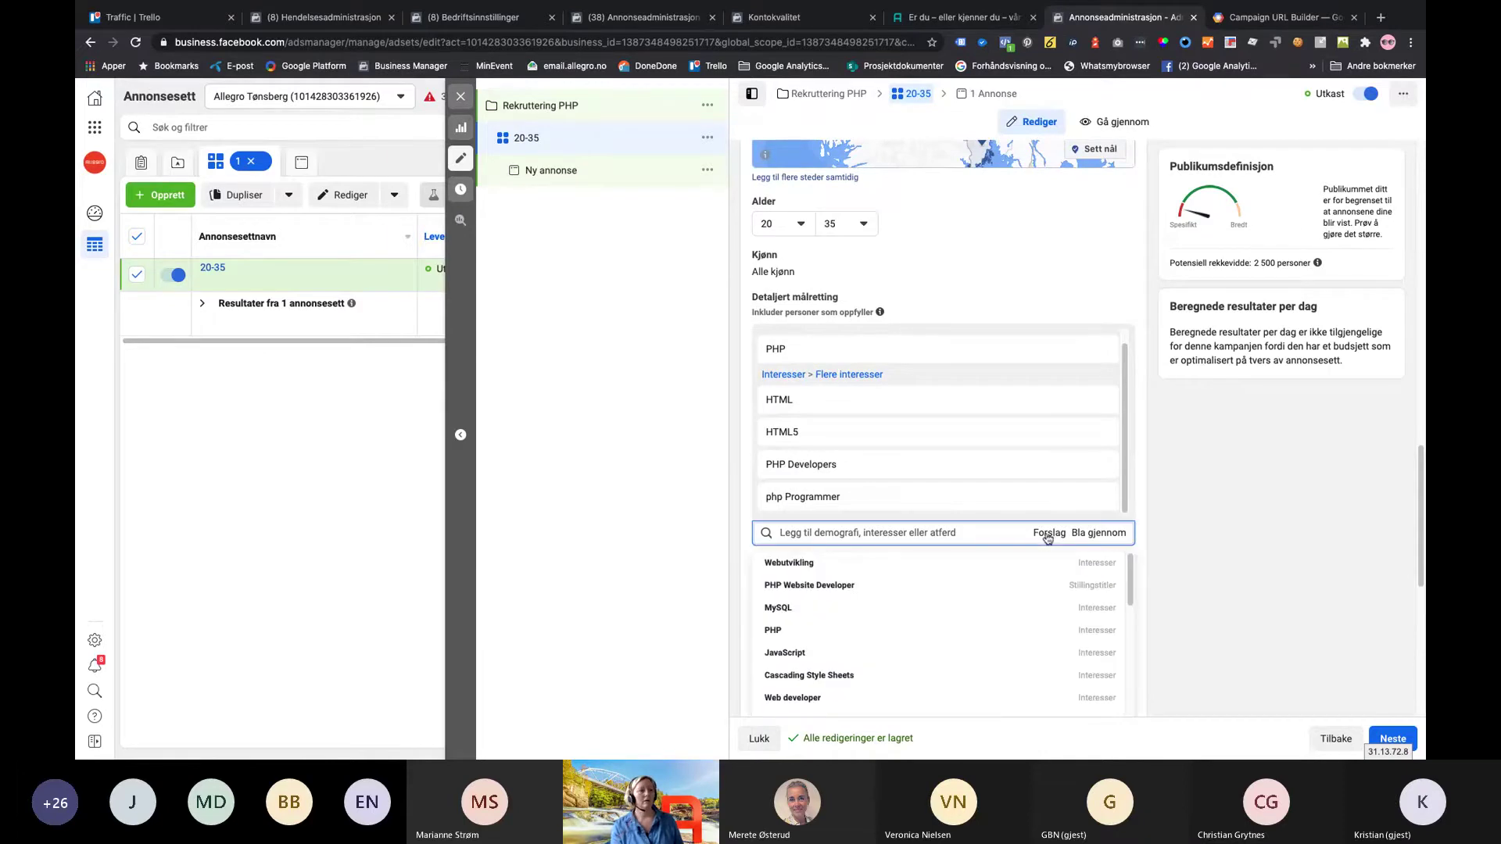
mouse_move(775, 575)
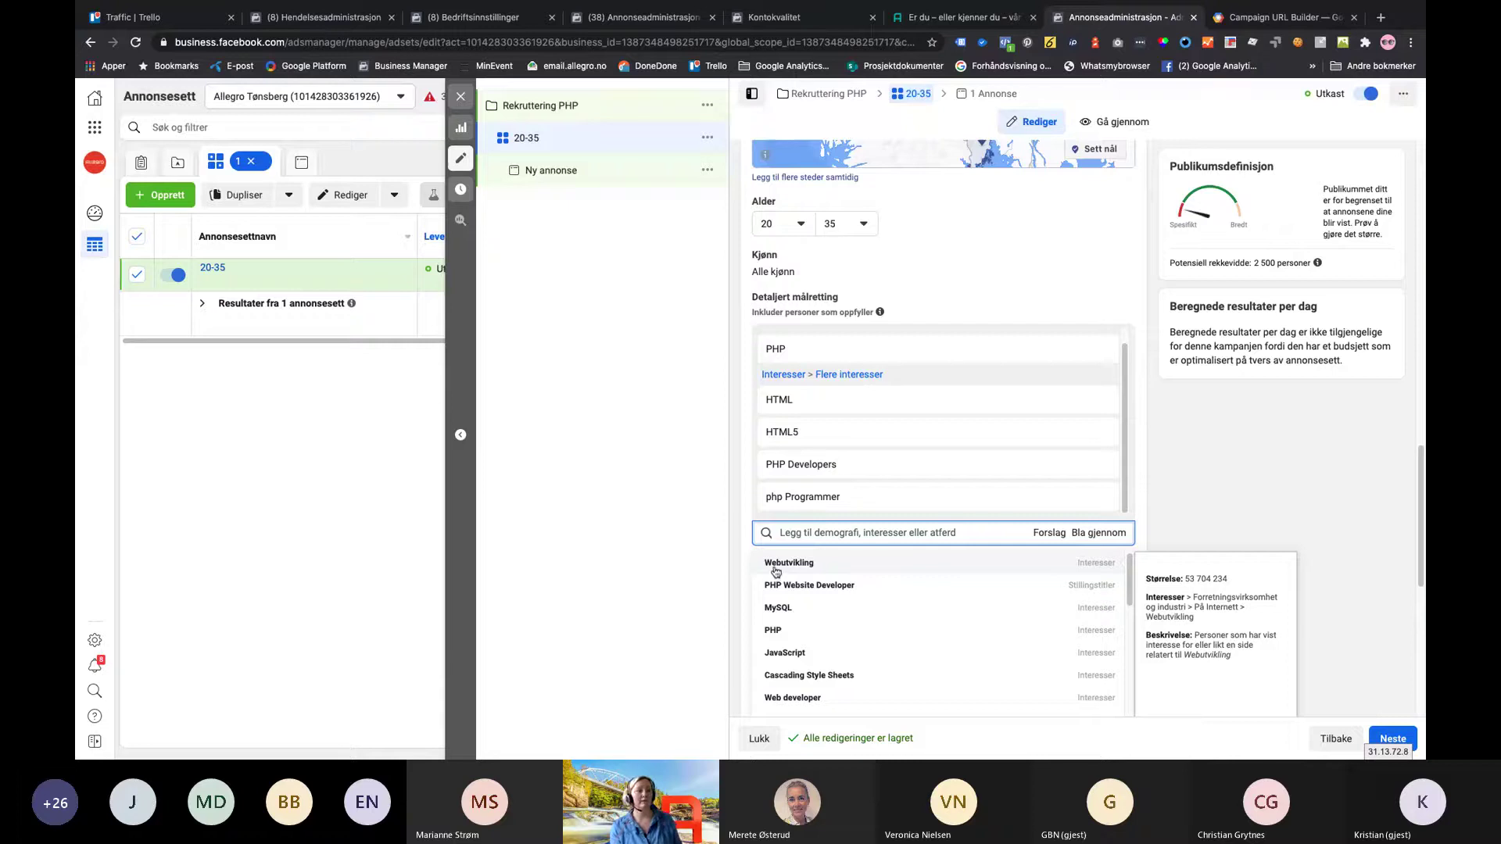
left_click(775, 565)
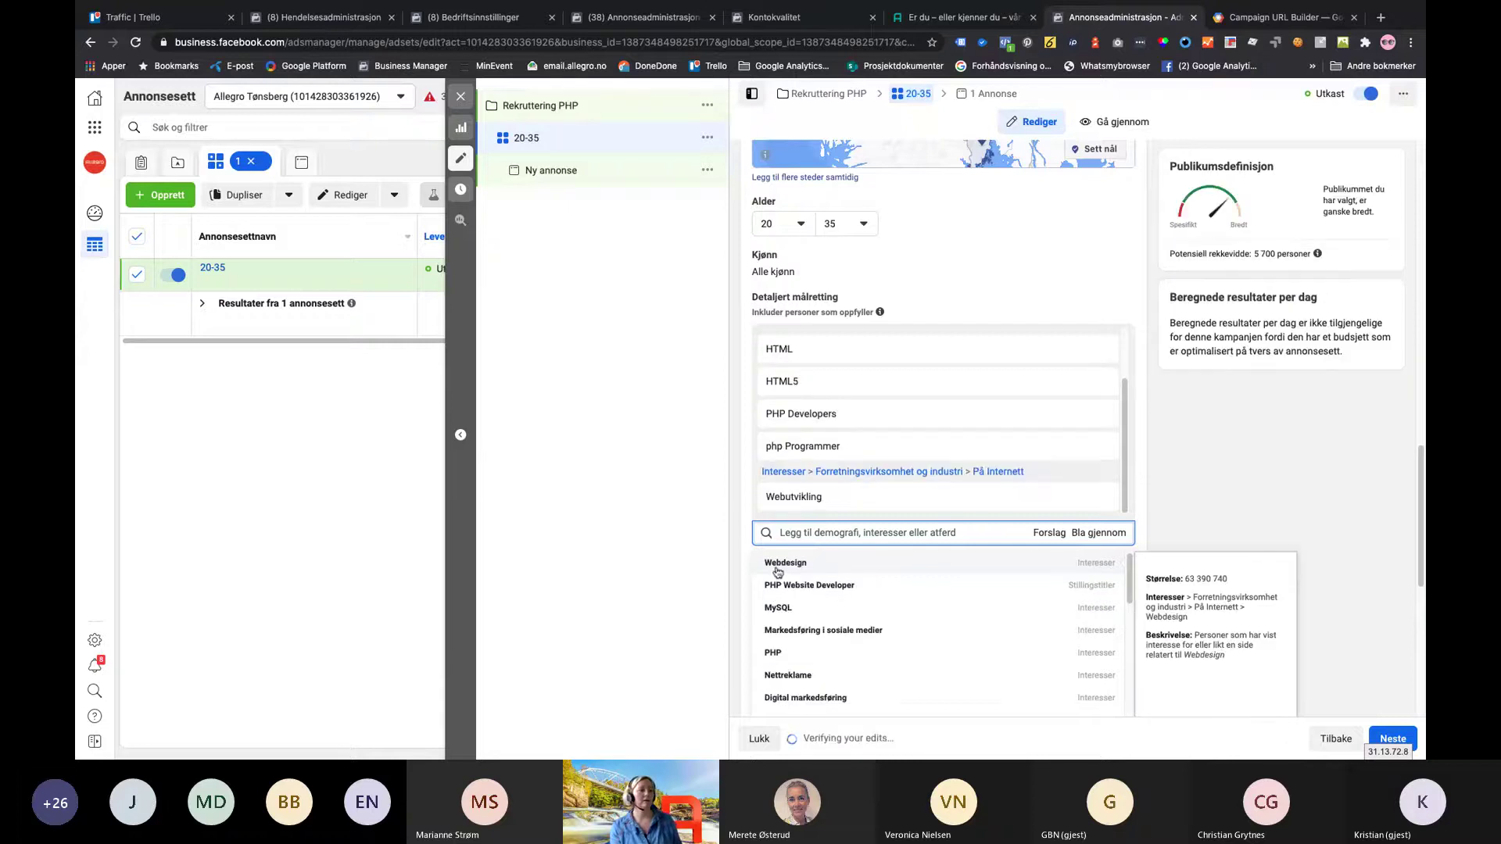
left_click(778, 565)
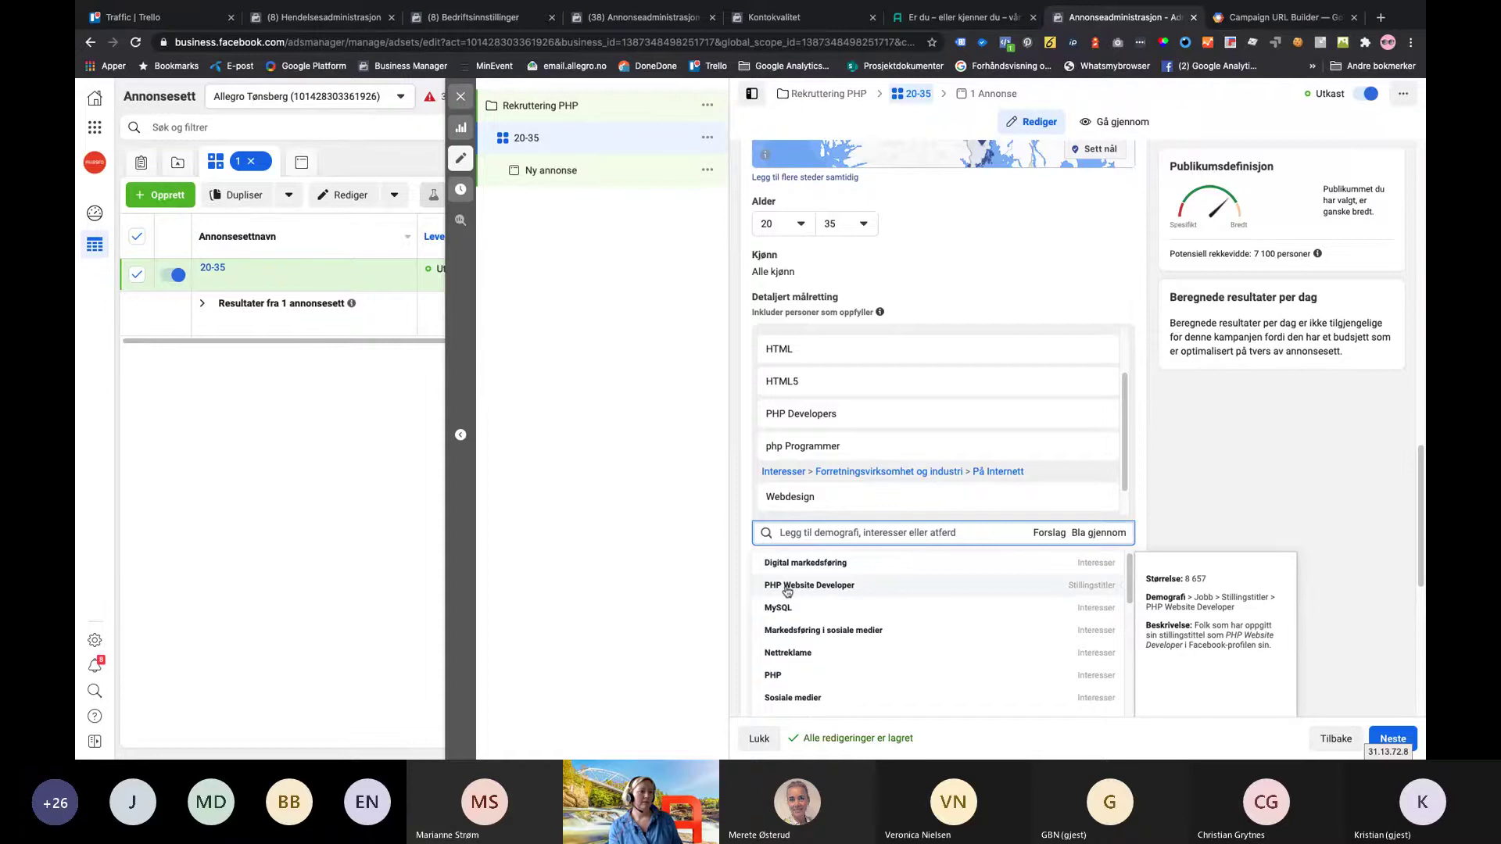
left_click(787, 586)
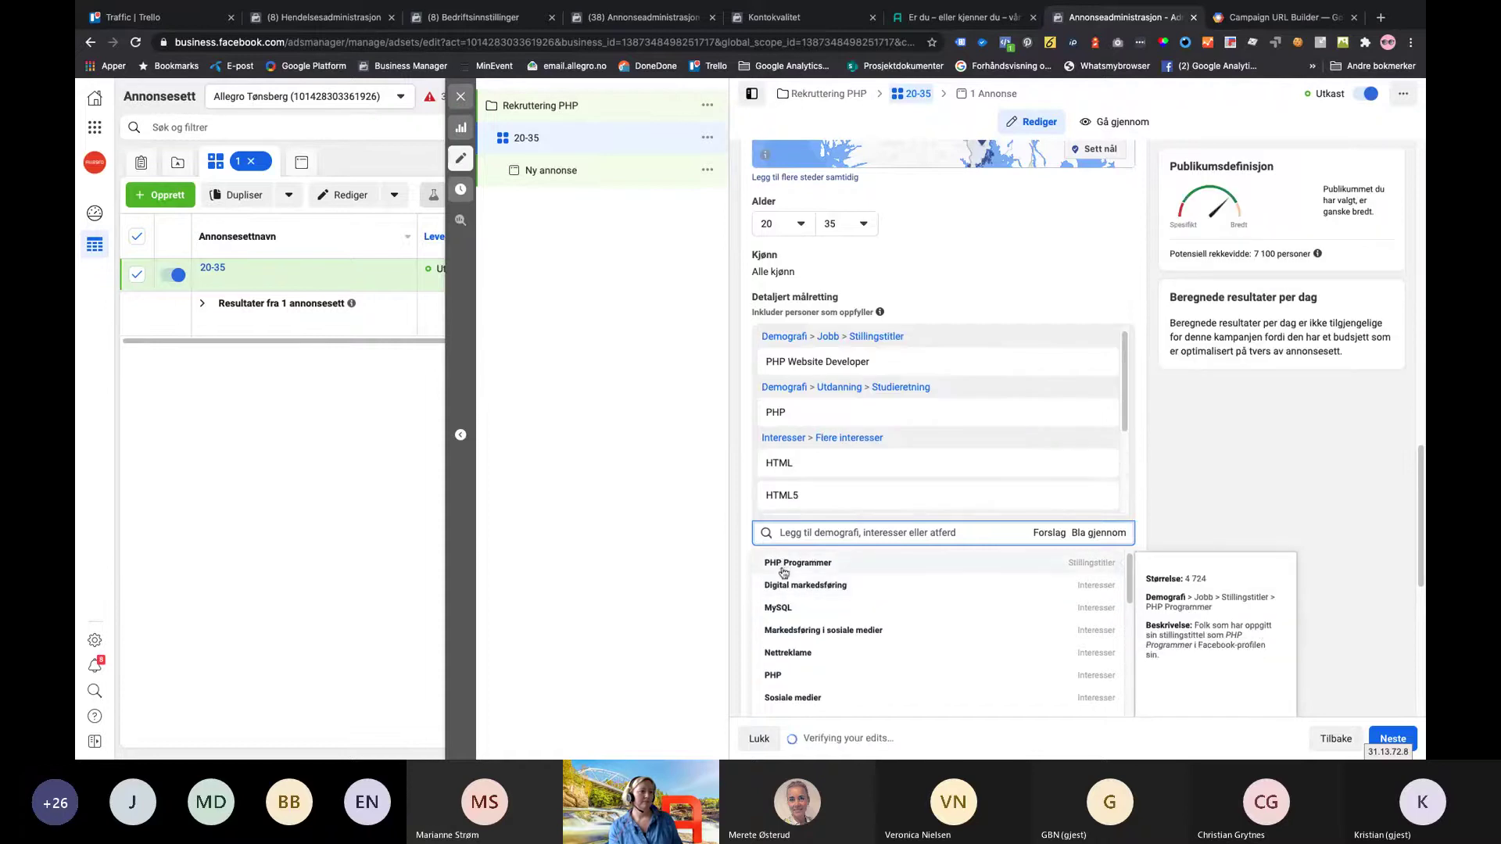
left_click(784, 564)
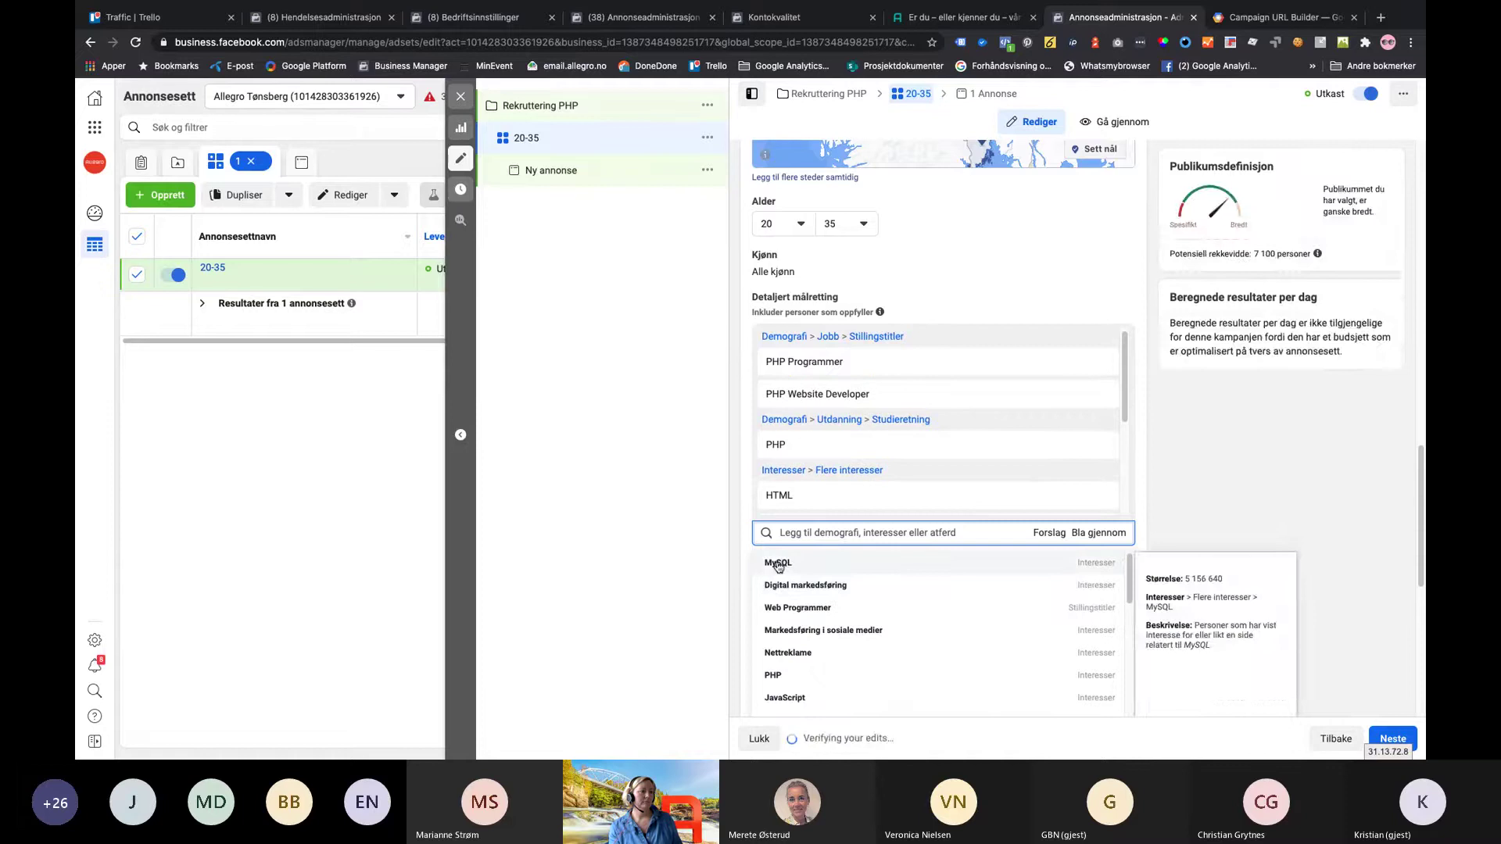
left_click(778, 565)
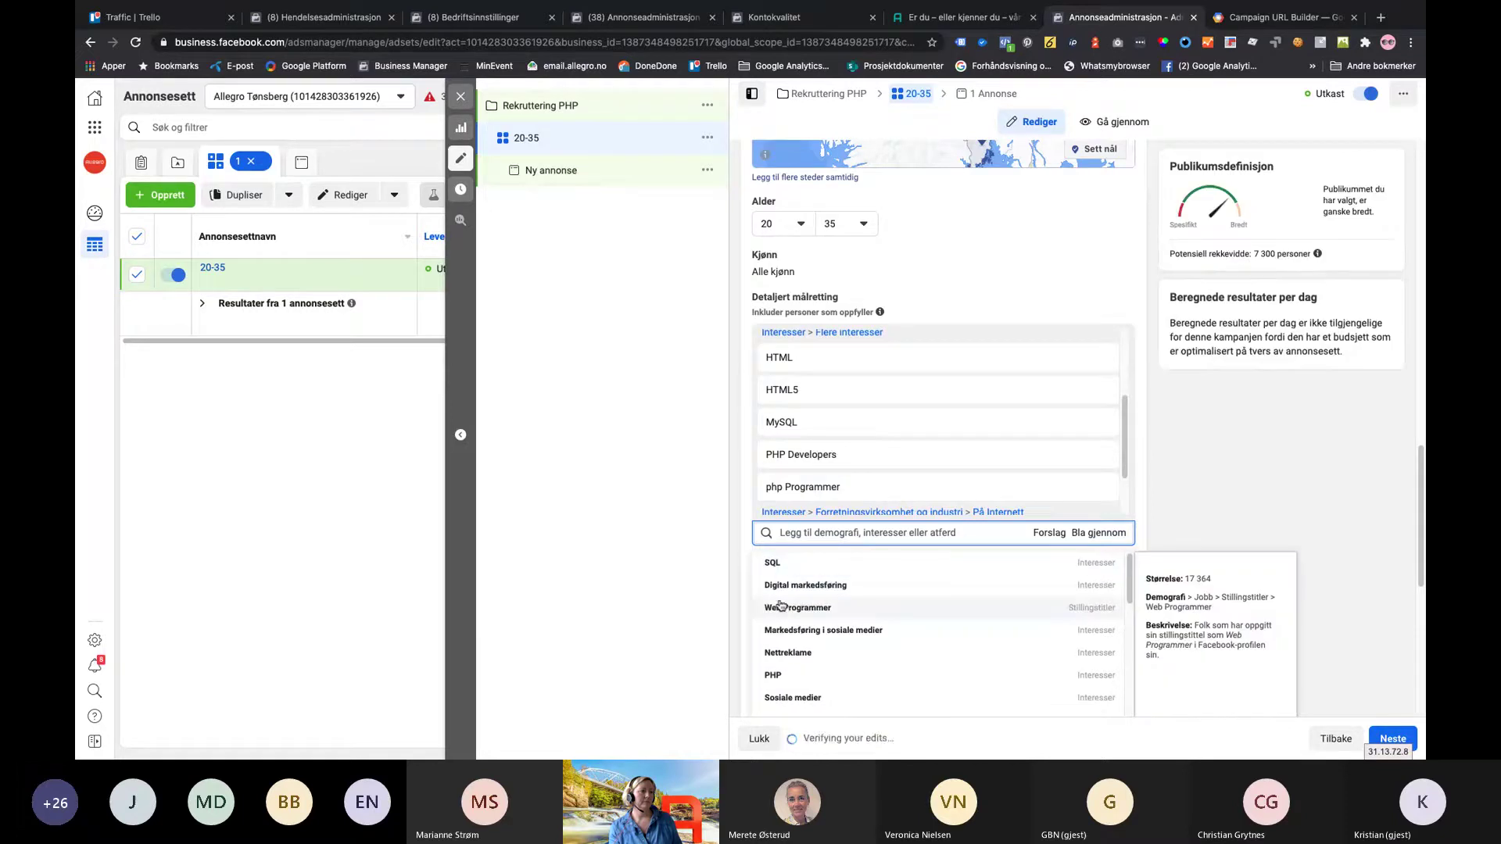
Add the suggested job title Web Programmer to the detailed targeting and dismiss the suggestions
left_click(785, 610)
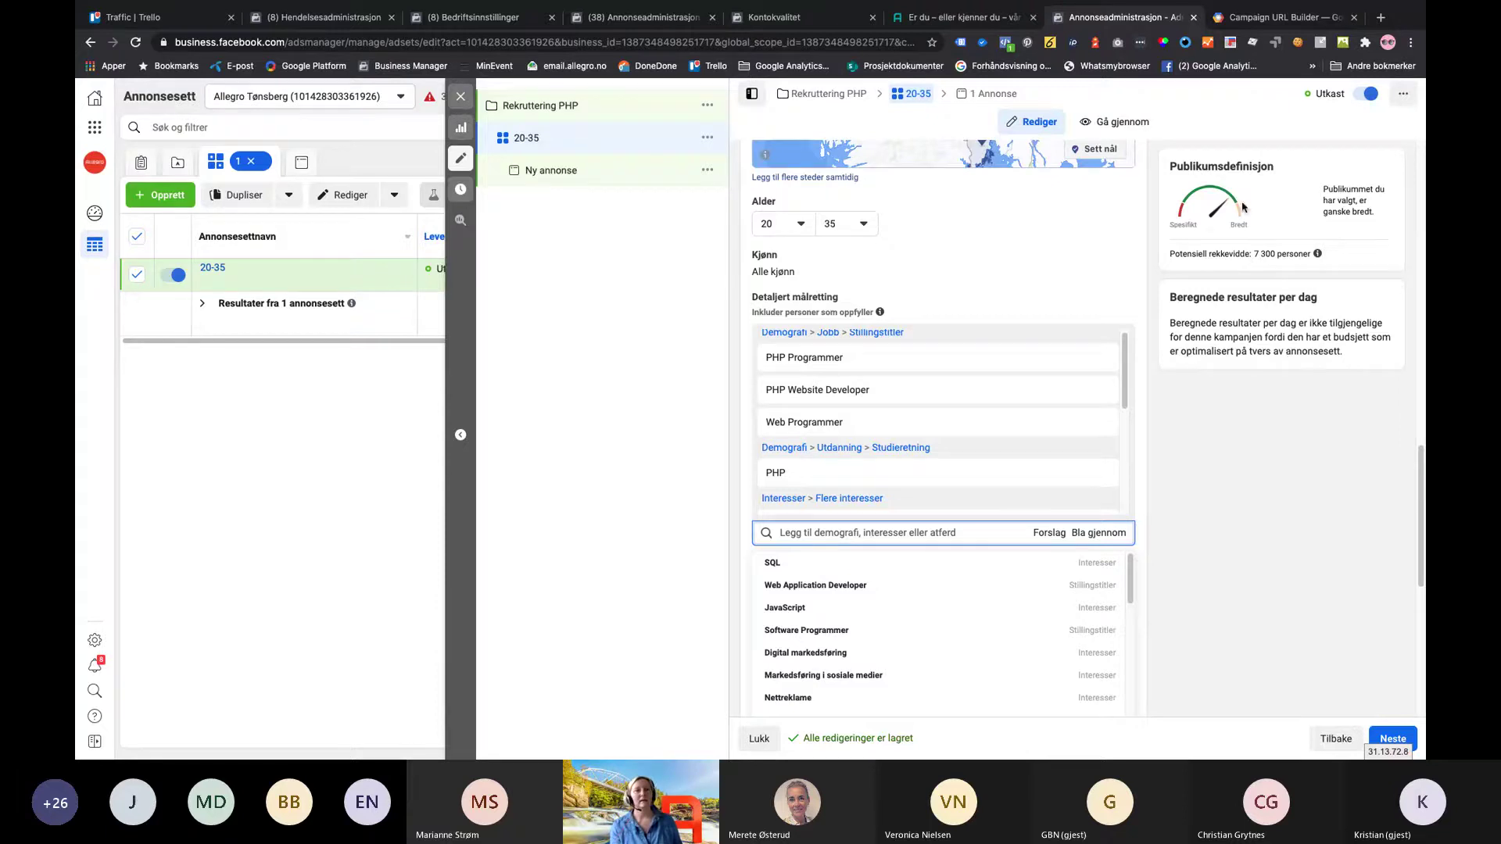
left_click(1215, 516)
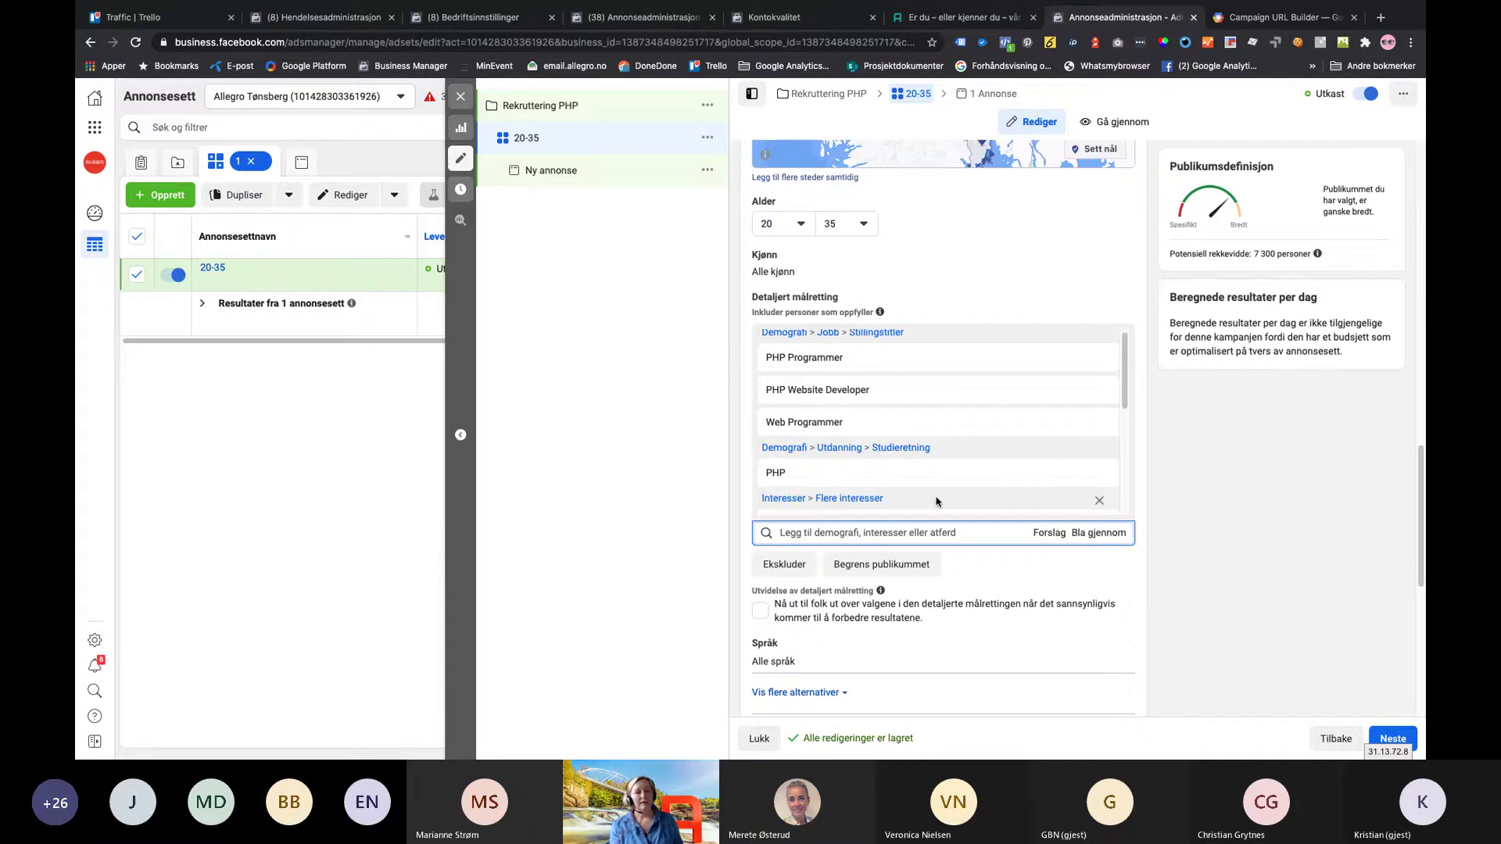
Browse the detailed targeting categories, examining Demografi and the Kjæledyr and Kunst og musikk groups under Hobbyer og fritidsaktiviteter in Interesser
left_click(1096, 534)
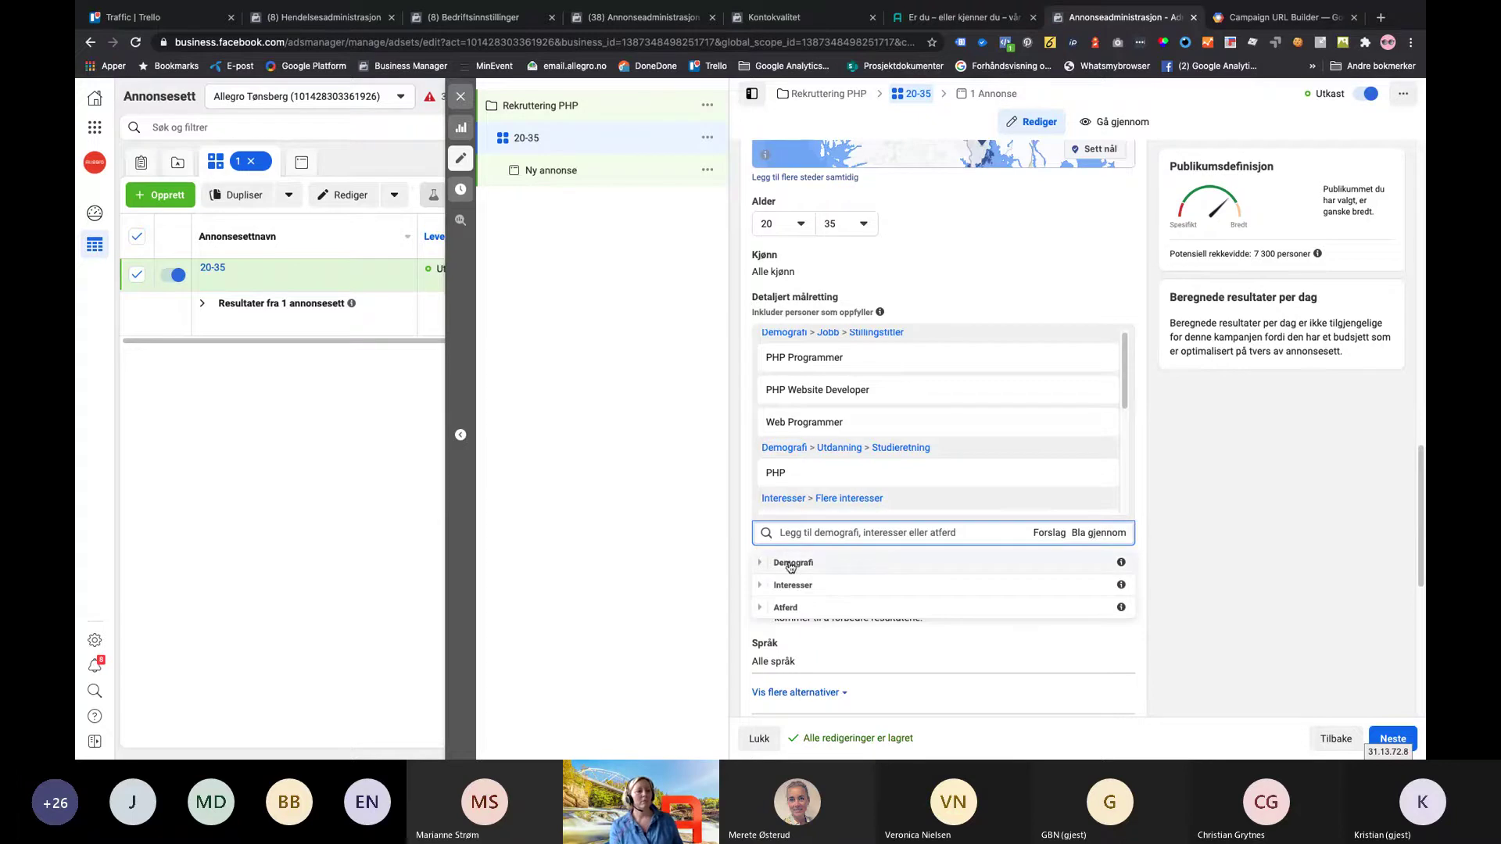
left_click(760, 563)
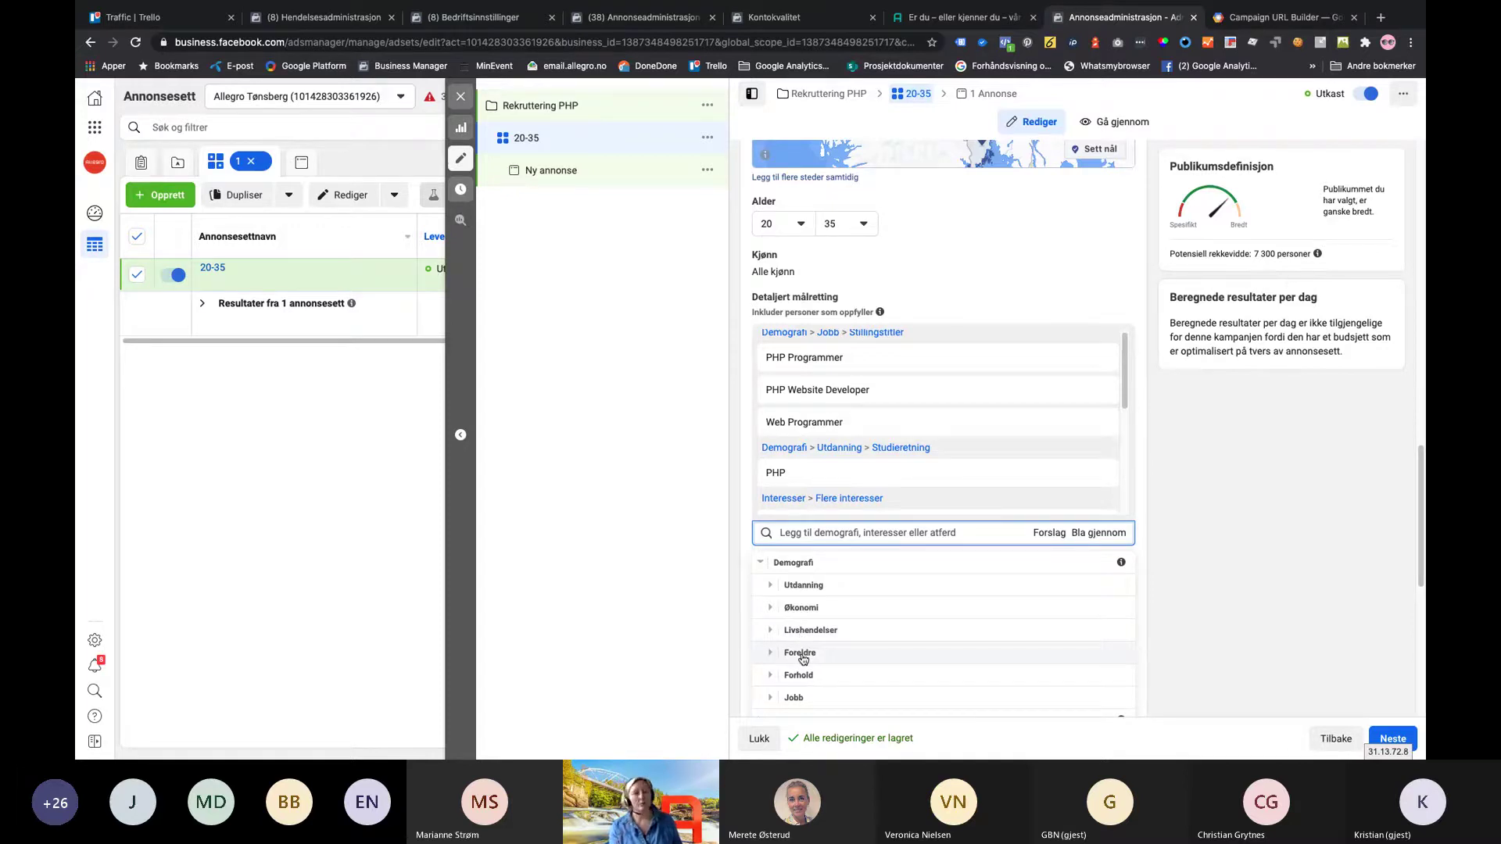
left_click(759, 564)
left_click(762, 585)
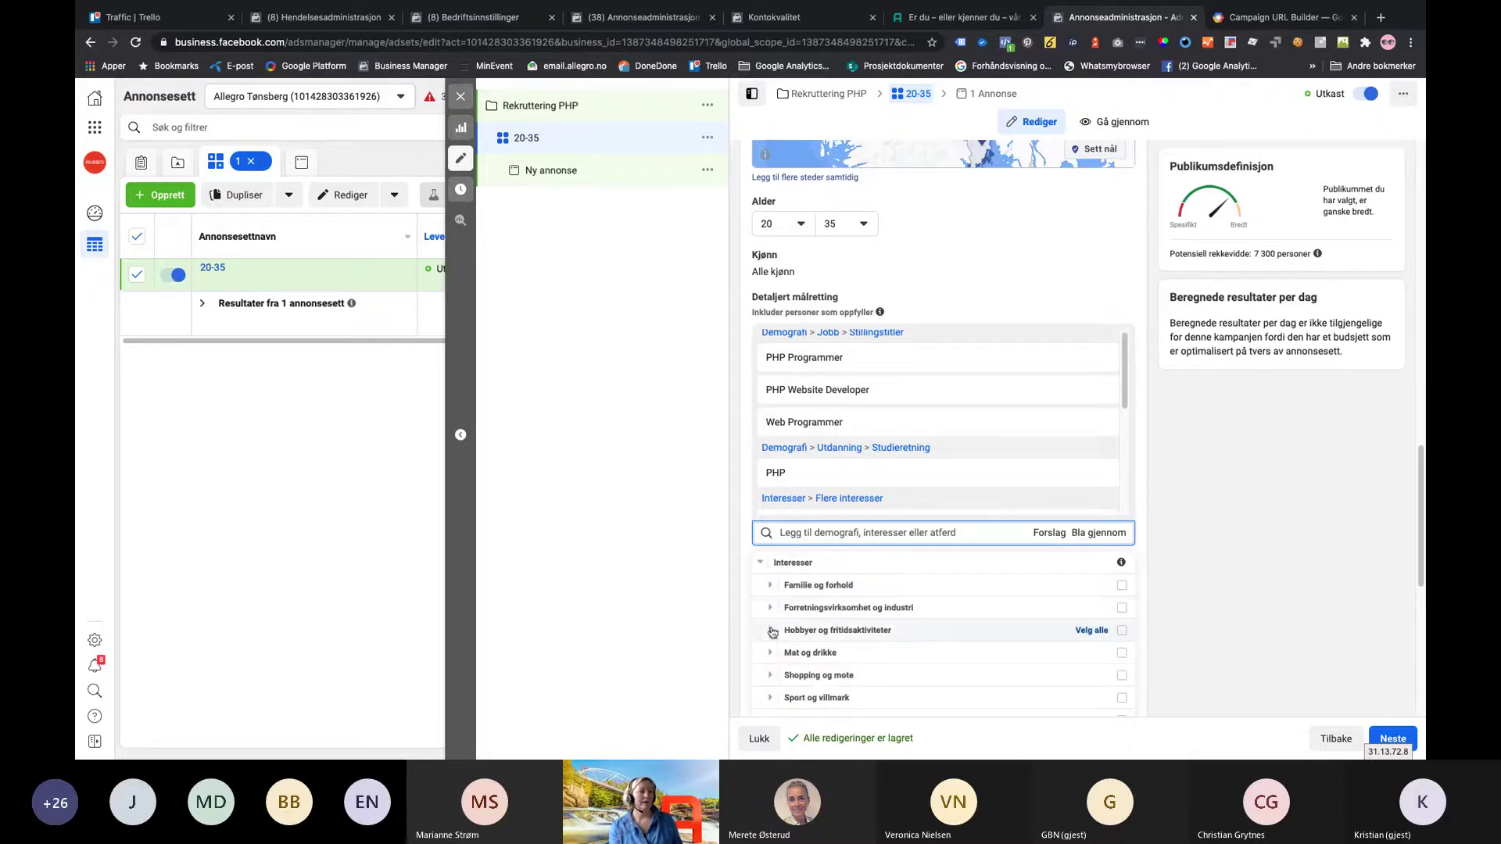
left_click(771, 631)
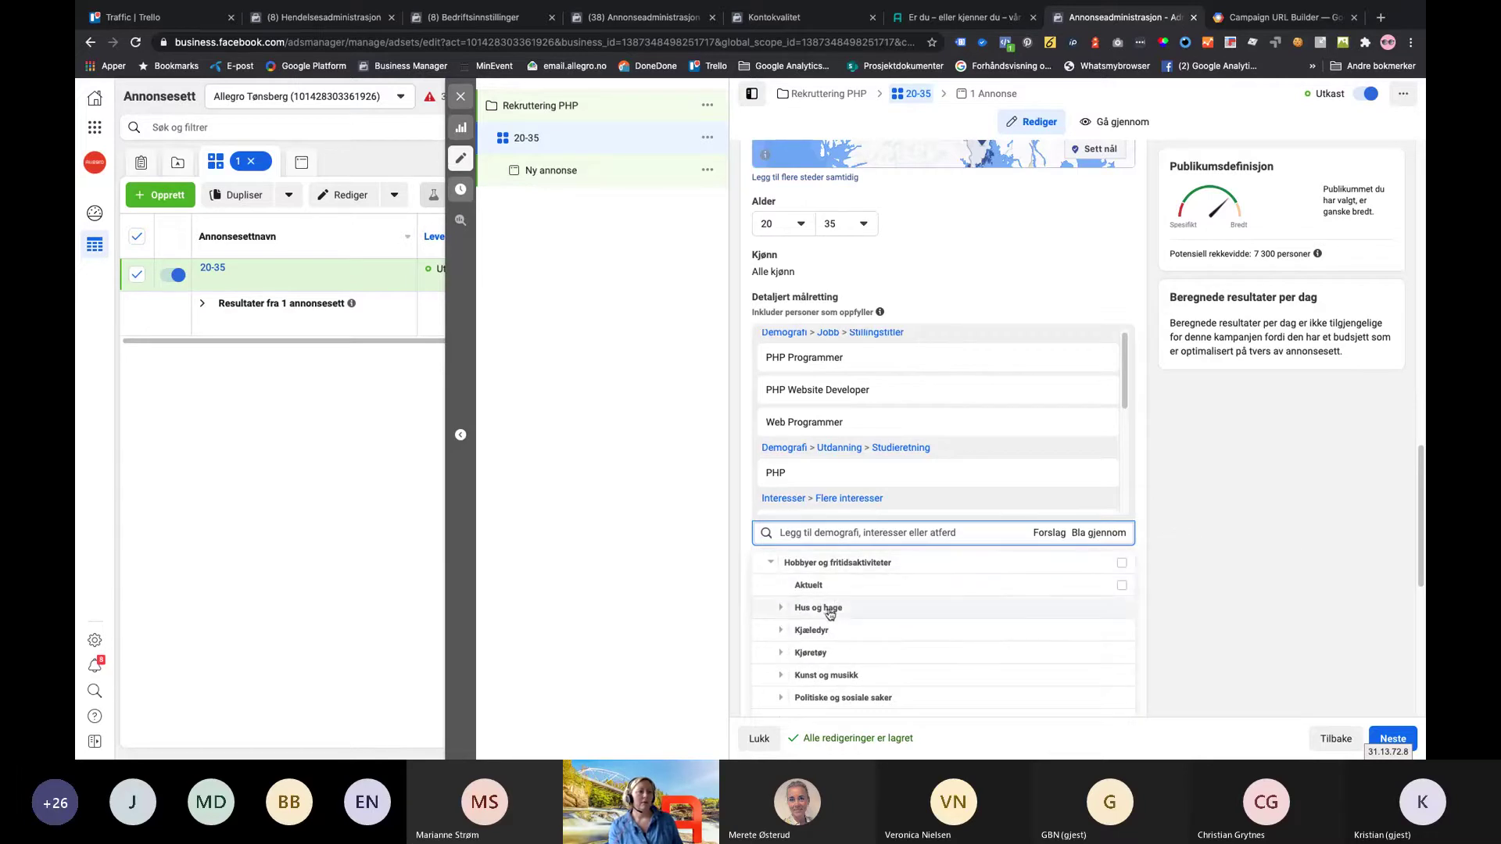
left_click(781, 630)
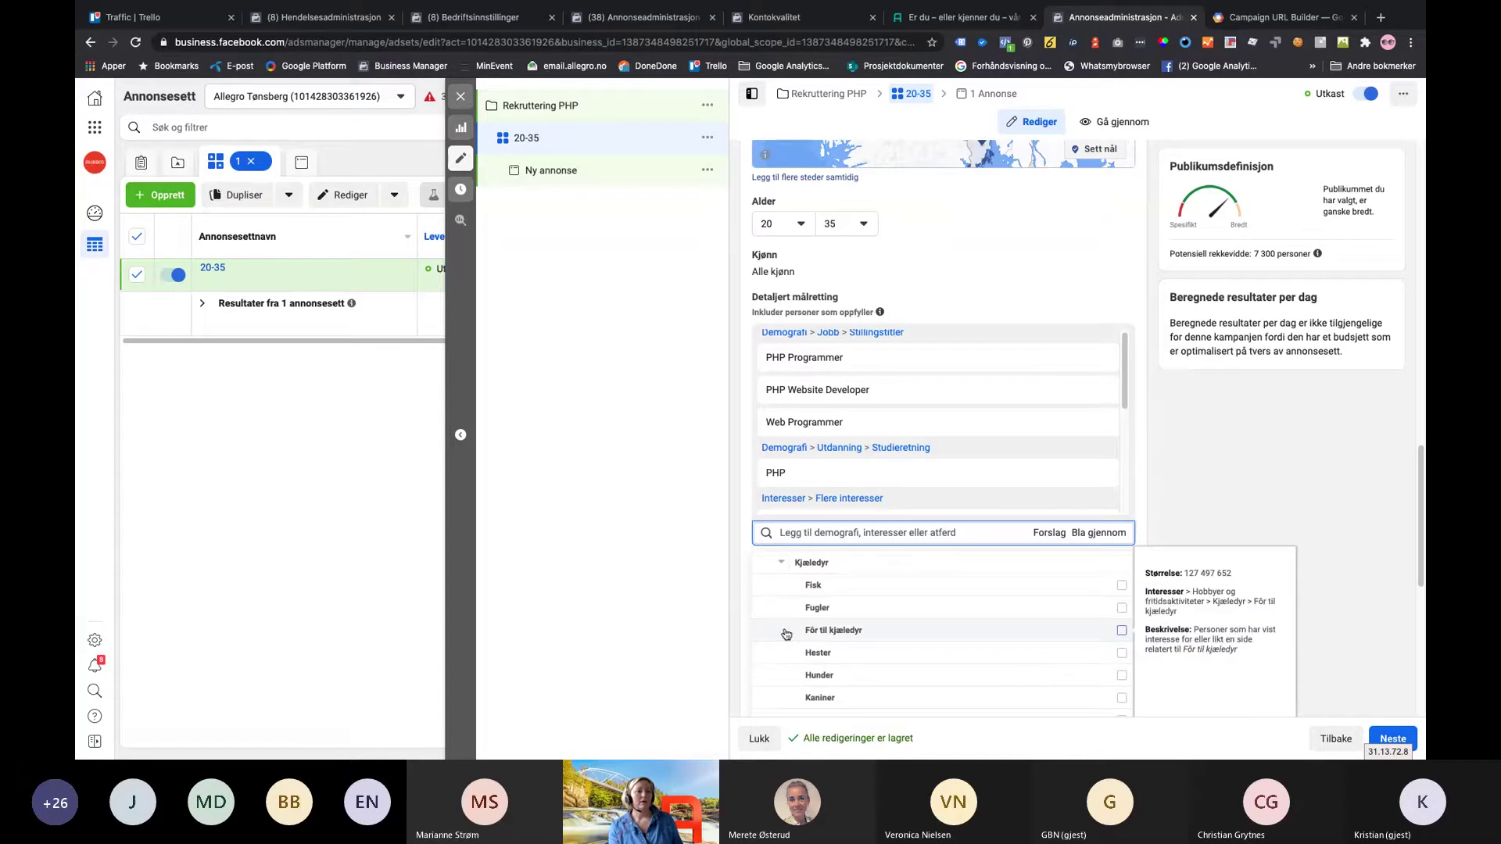
left_click(781, 564)
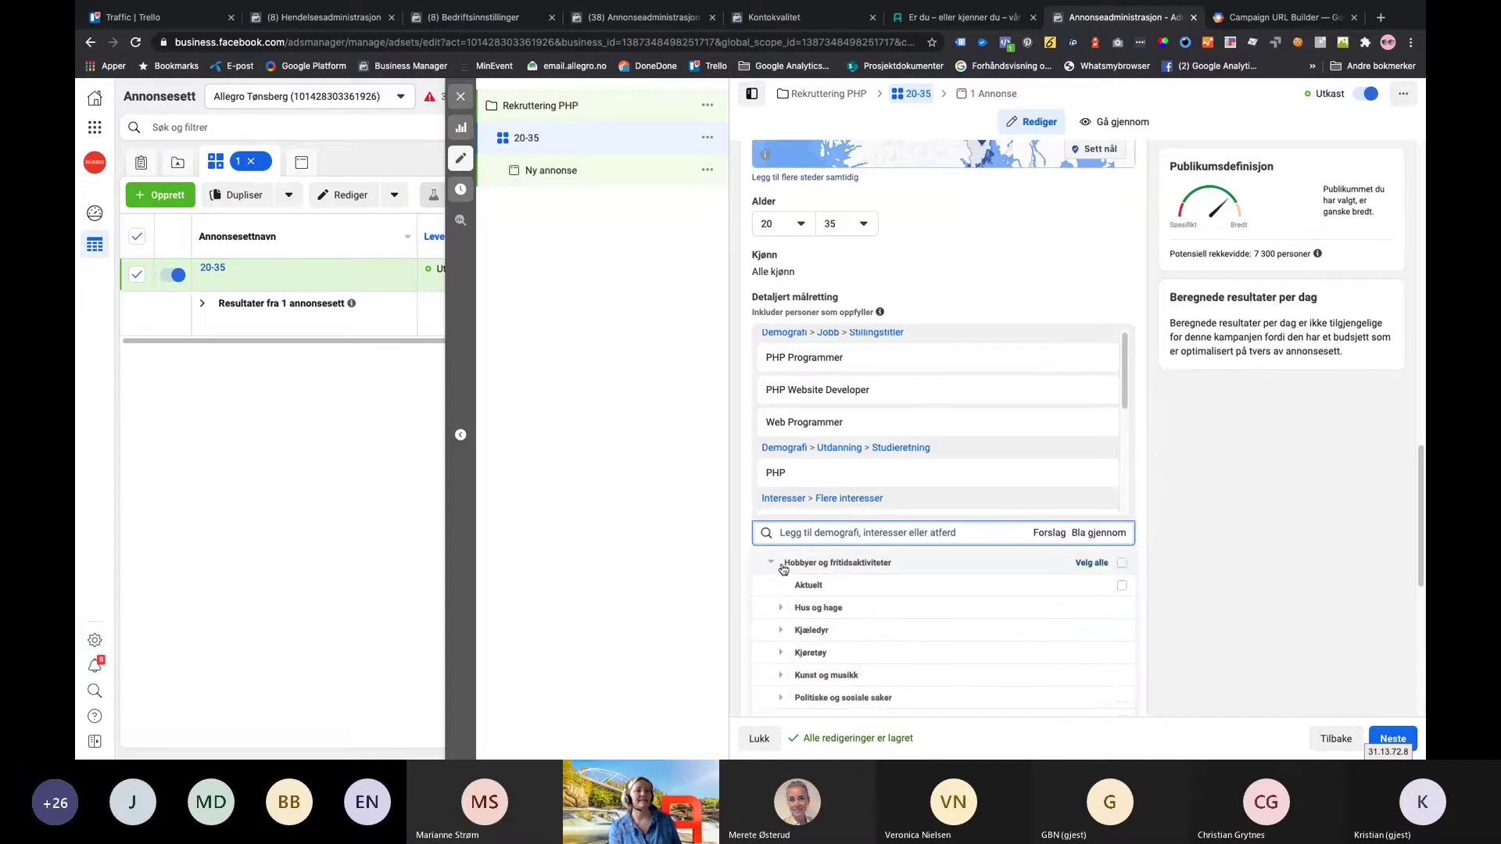
left_click(780, 677)
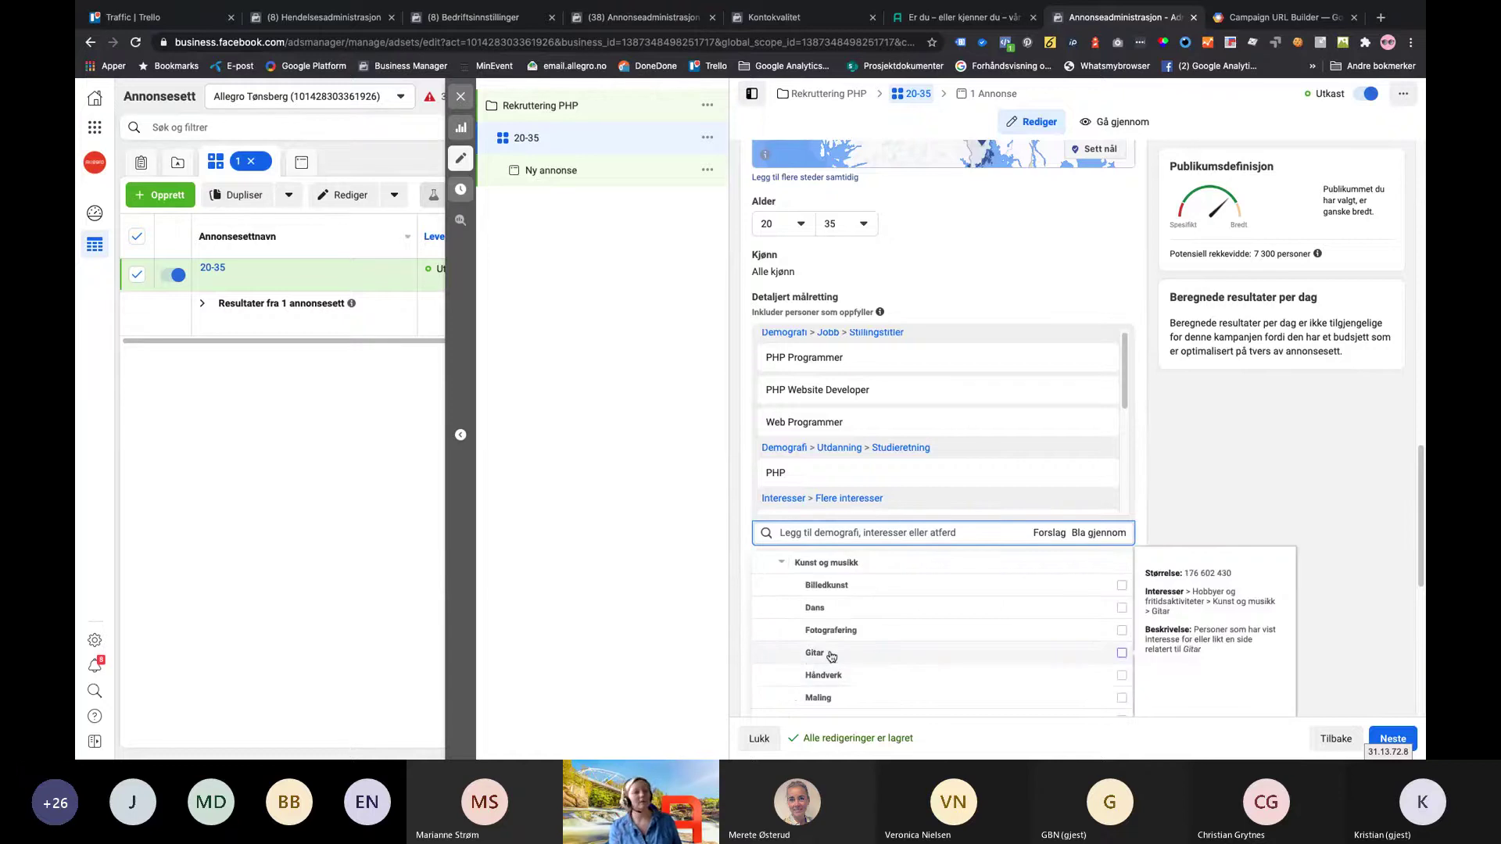
left_click(781, 563)
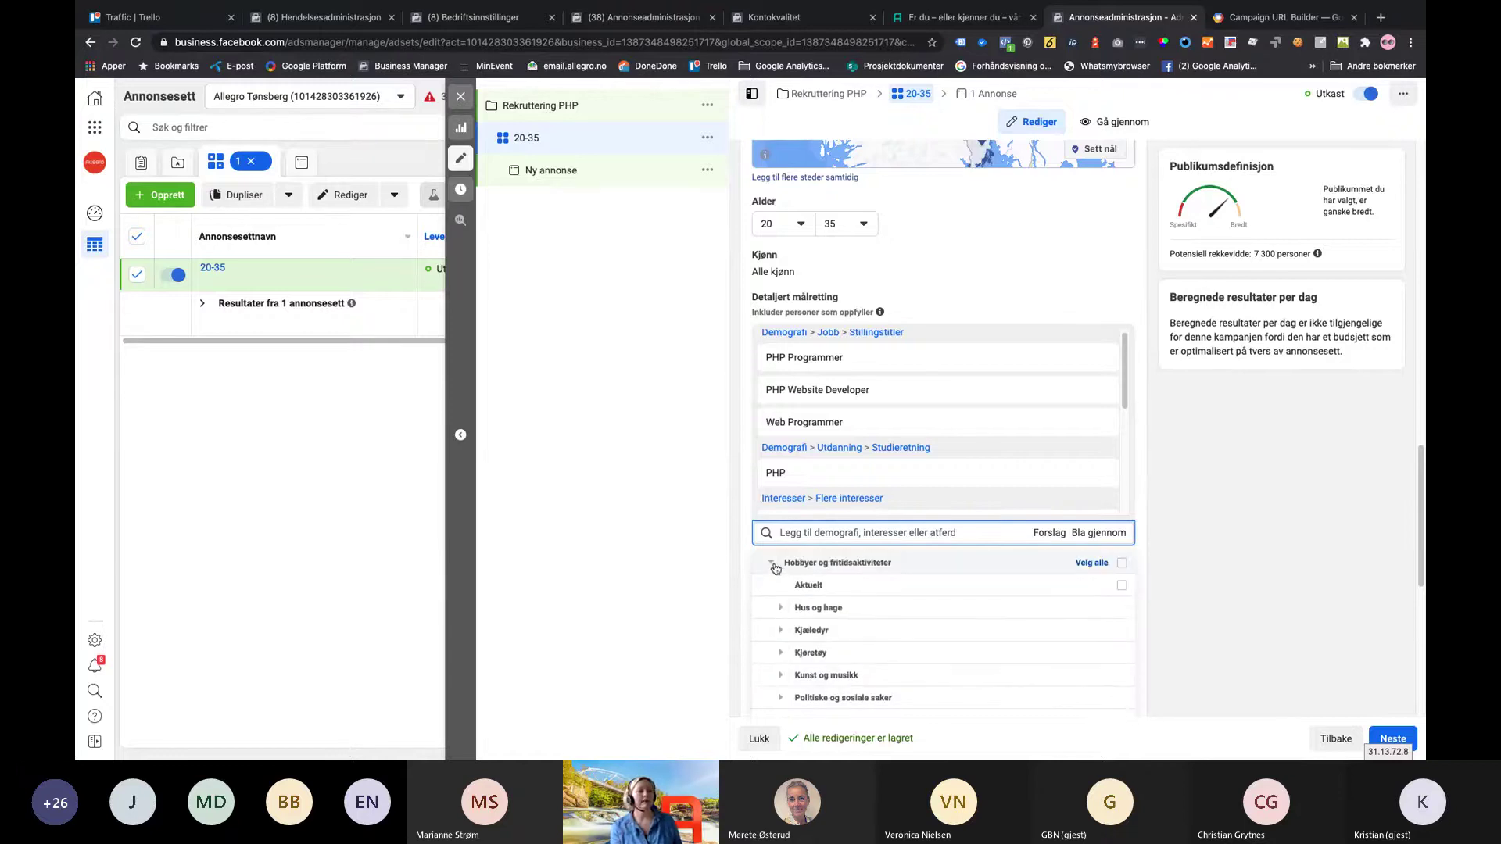
left_click(771, 563)
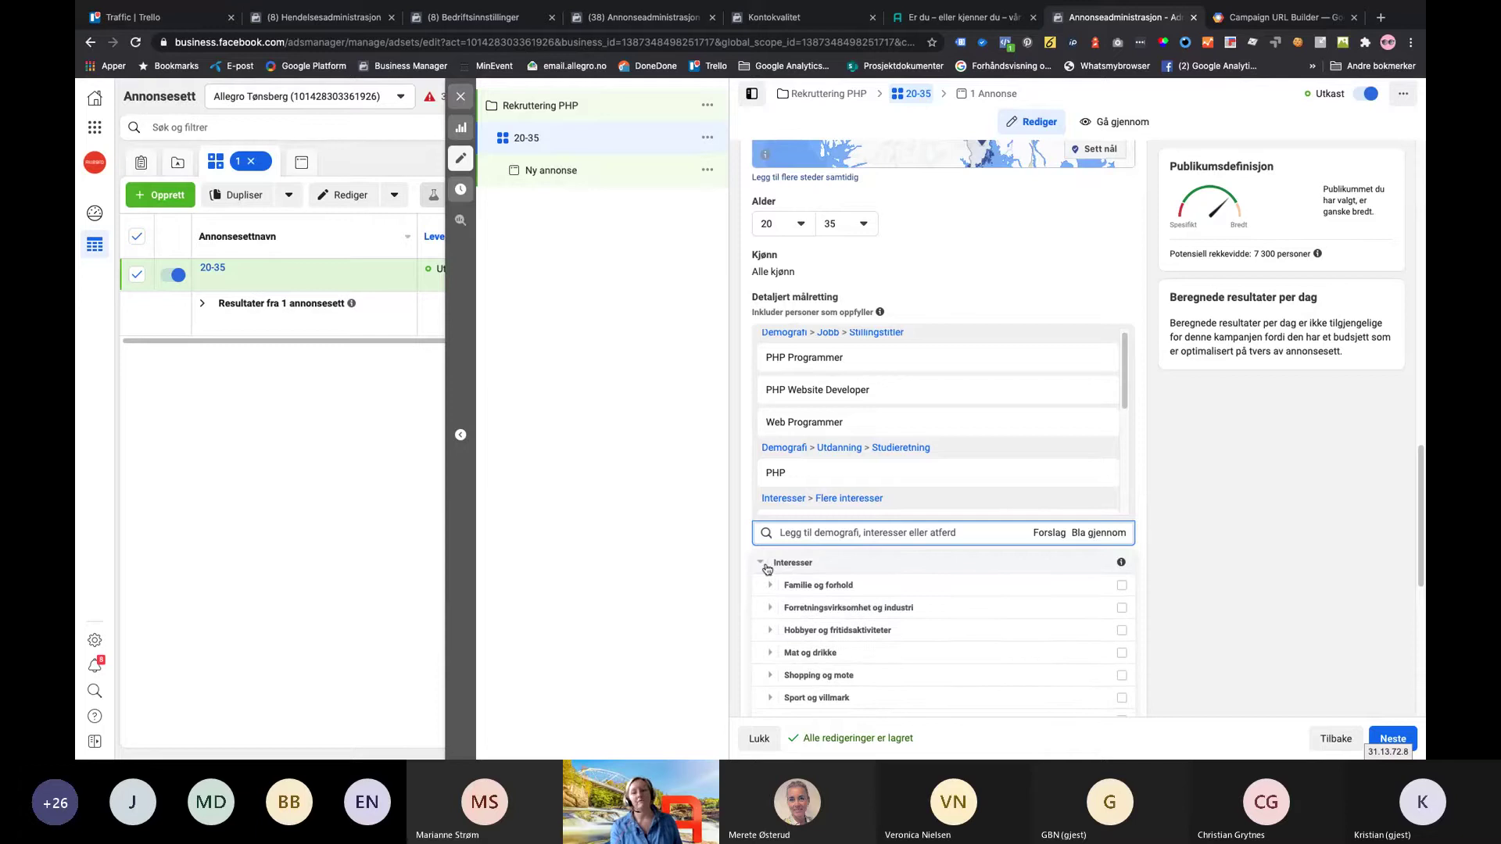
left_click(767, 566)
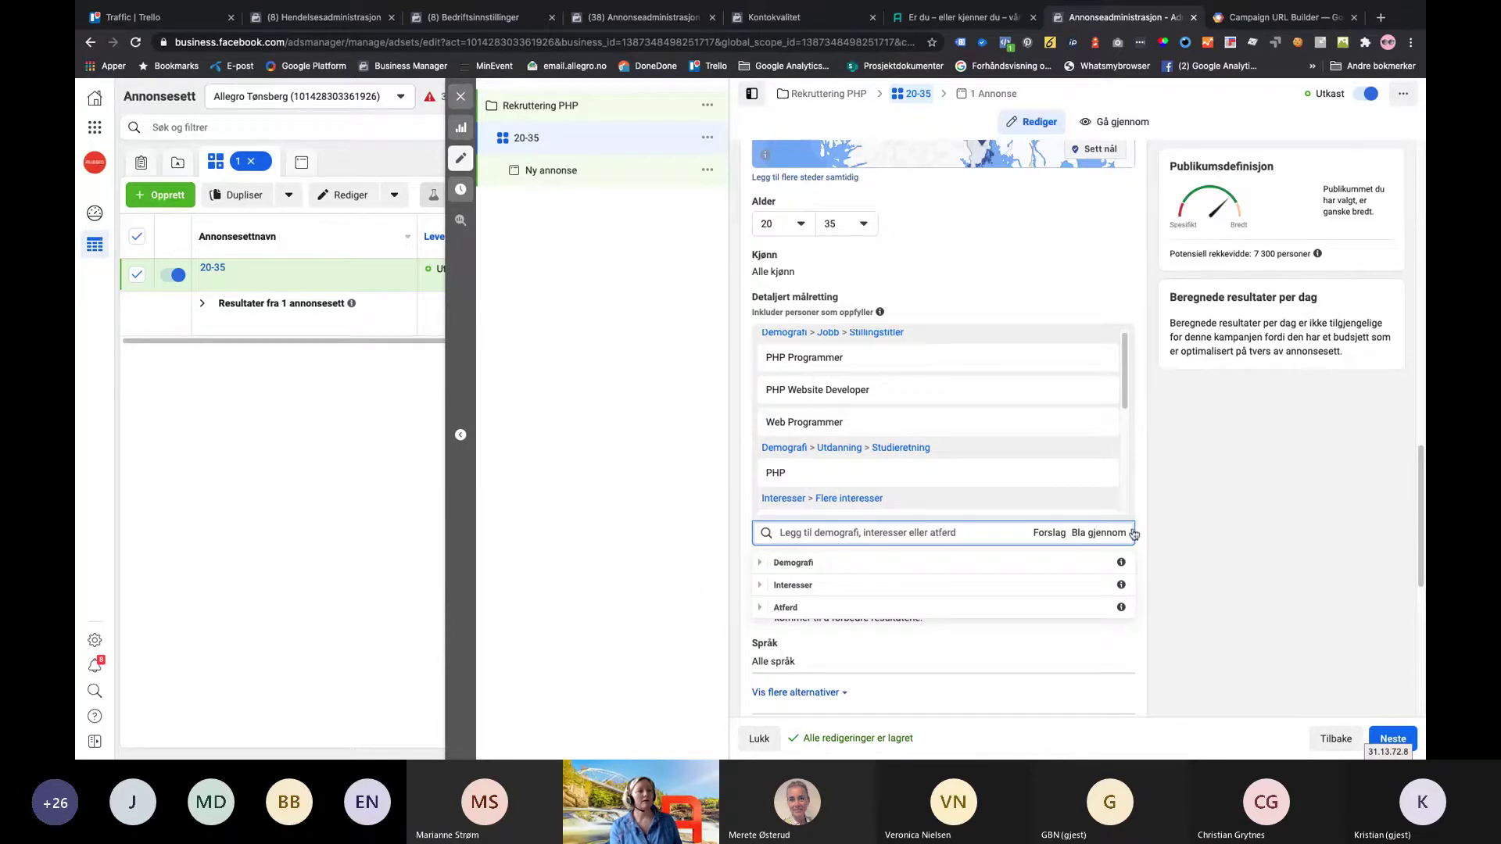
left_click(1206, 528)
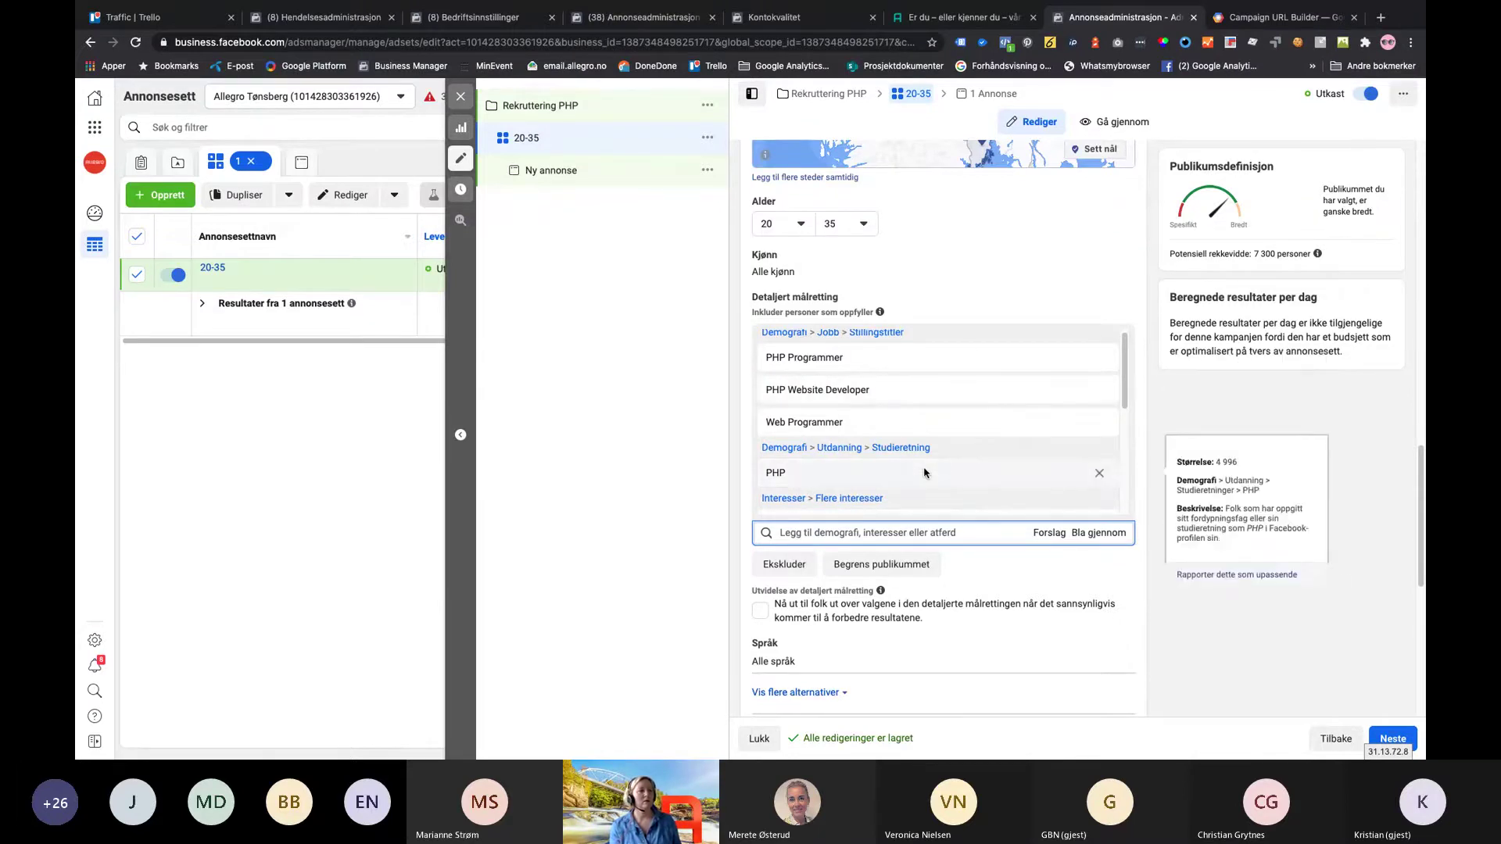
Review the selected targeting criteria and turn on detailed targeting expansion to reach people beyond them
scroll(924, 472, "down", 5)
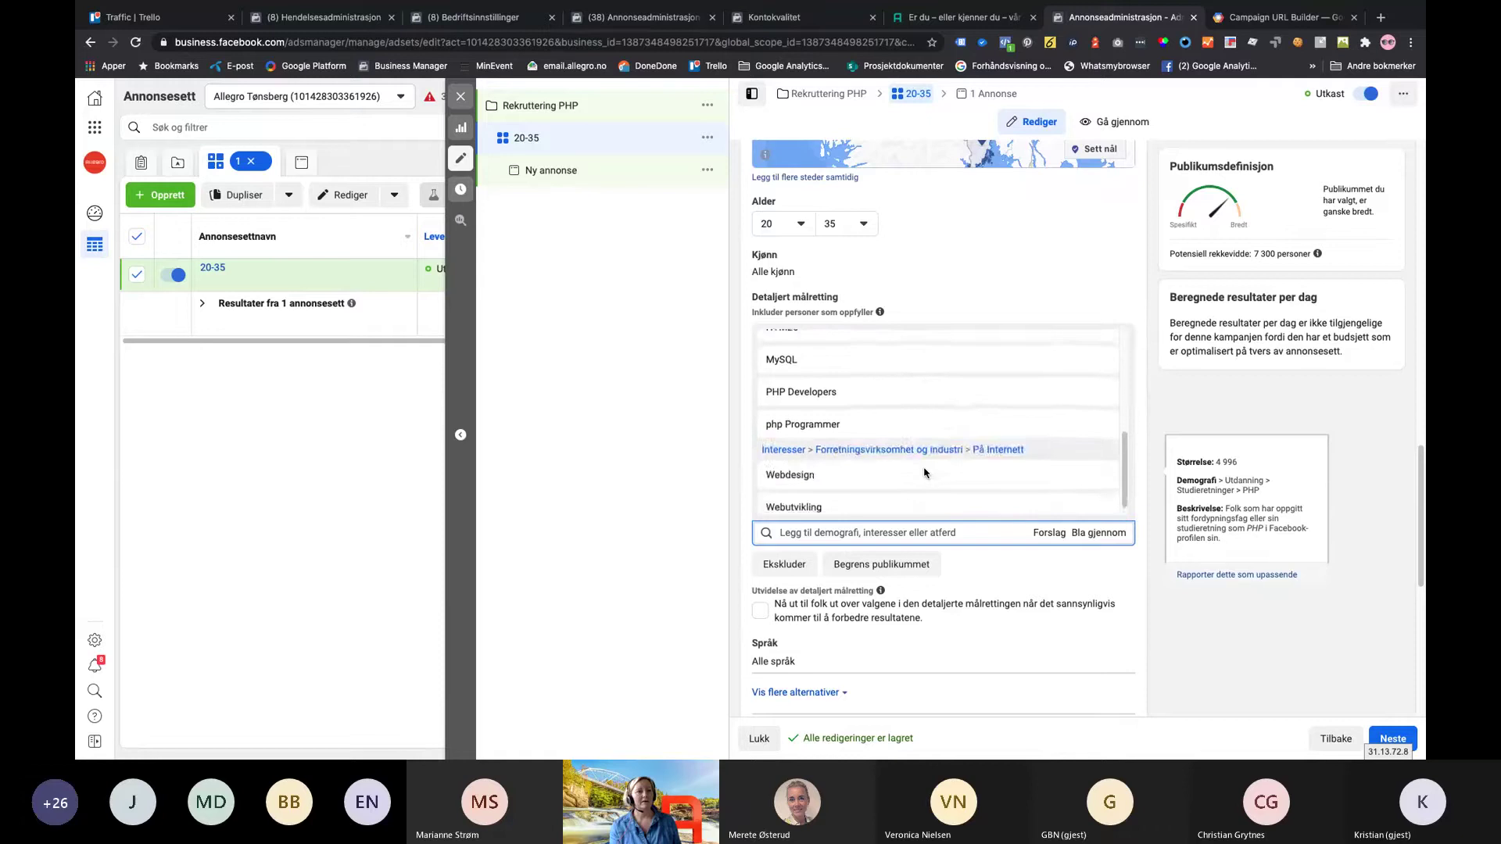
scroll(924, 472, "up", 3)
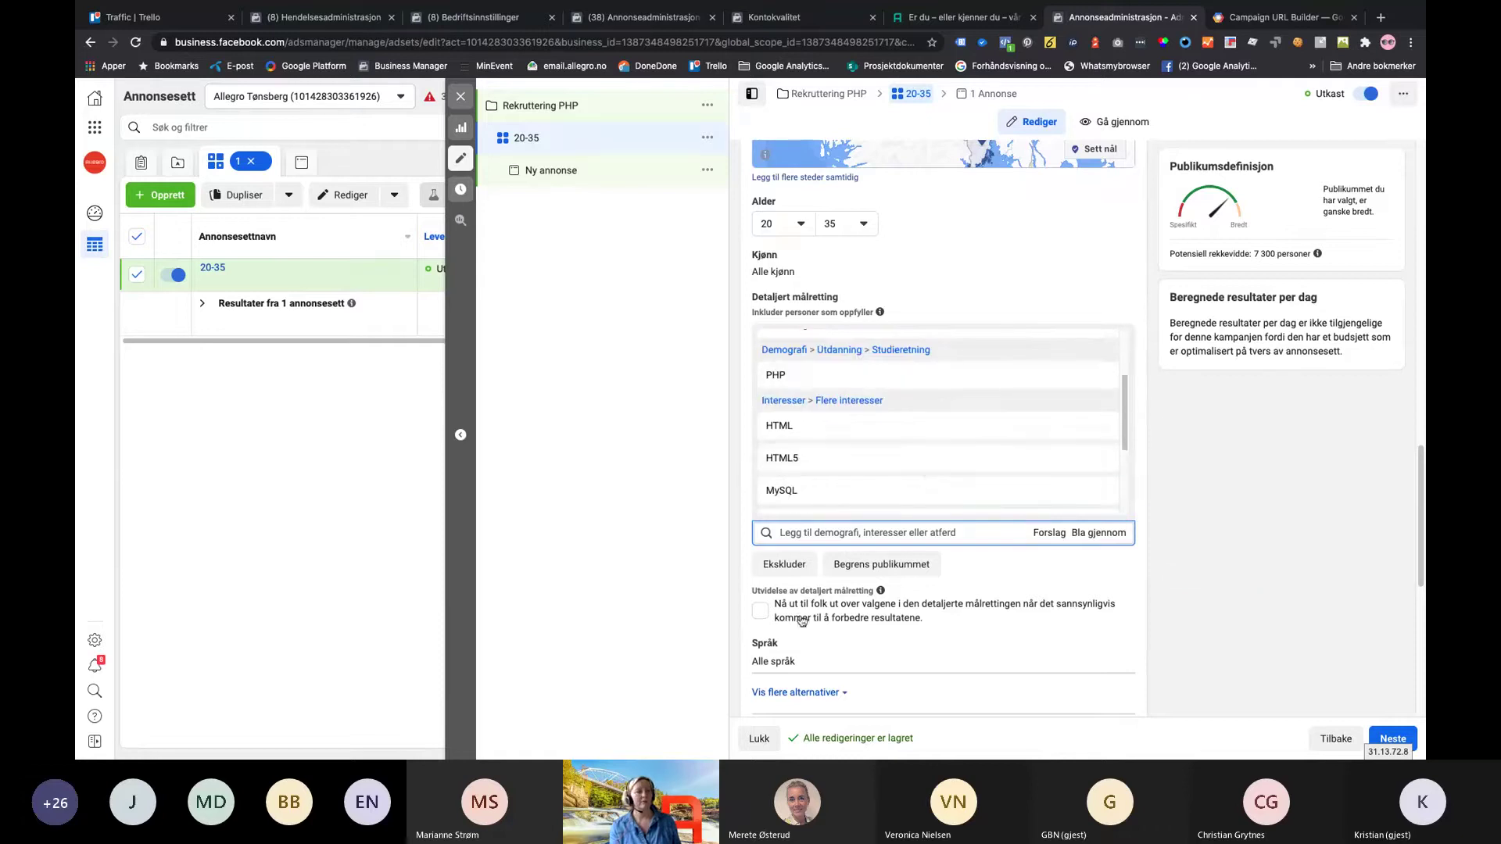
left_click(759, 620)
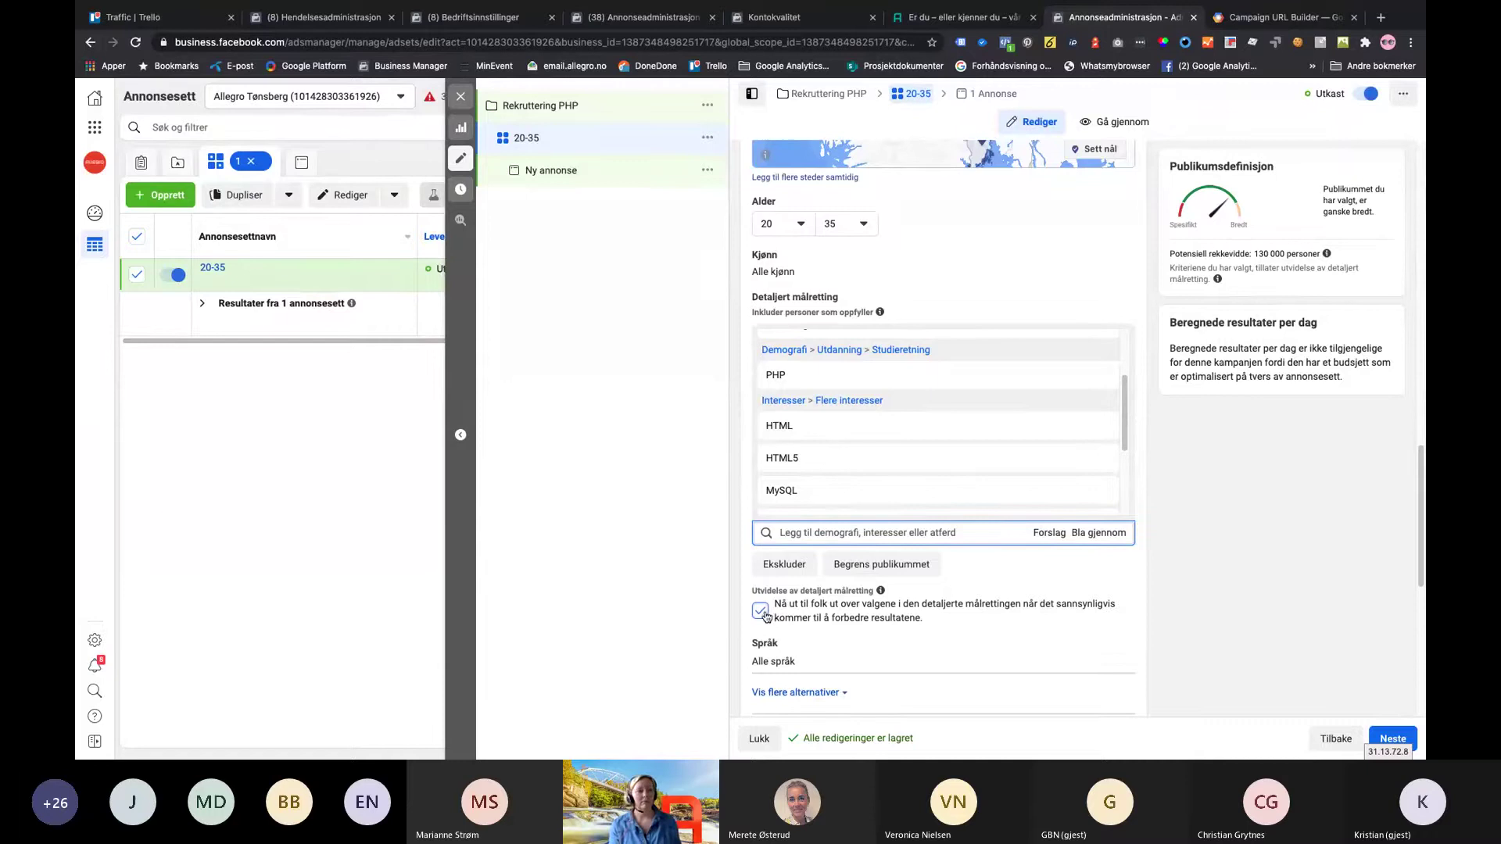
Save the ad set's audience under the name PHP
scroll(841, 652, "down", 3)
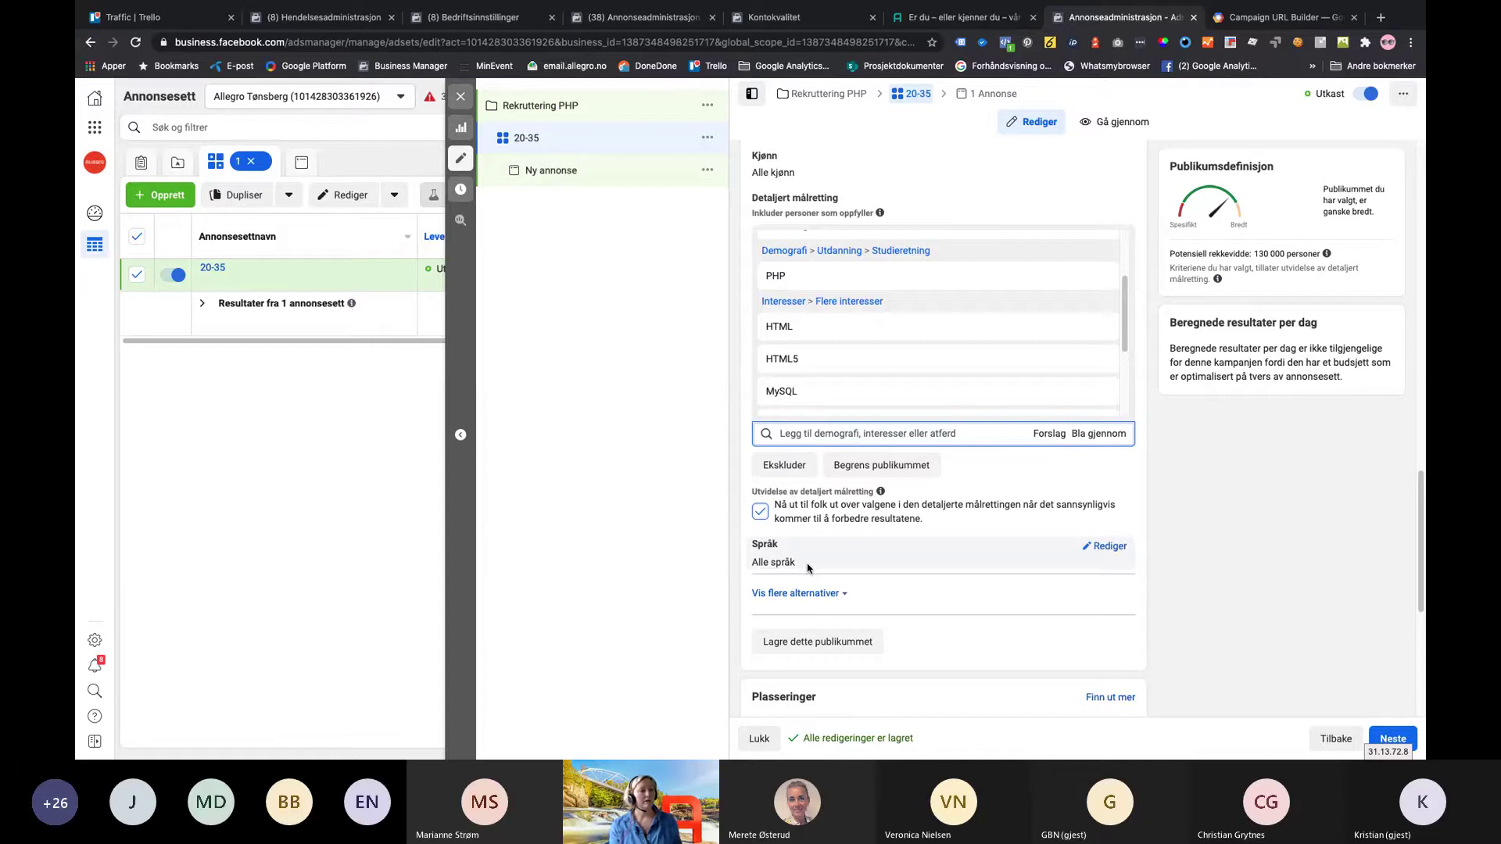
scroll(809, 568, "down", 2)
scroll(809, 569, "up", 1)
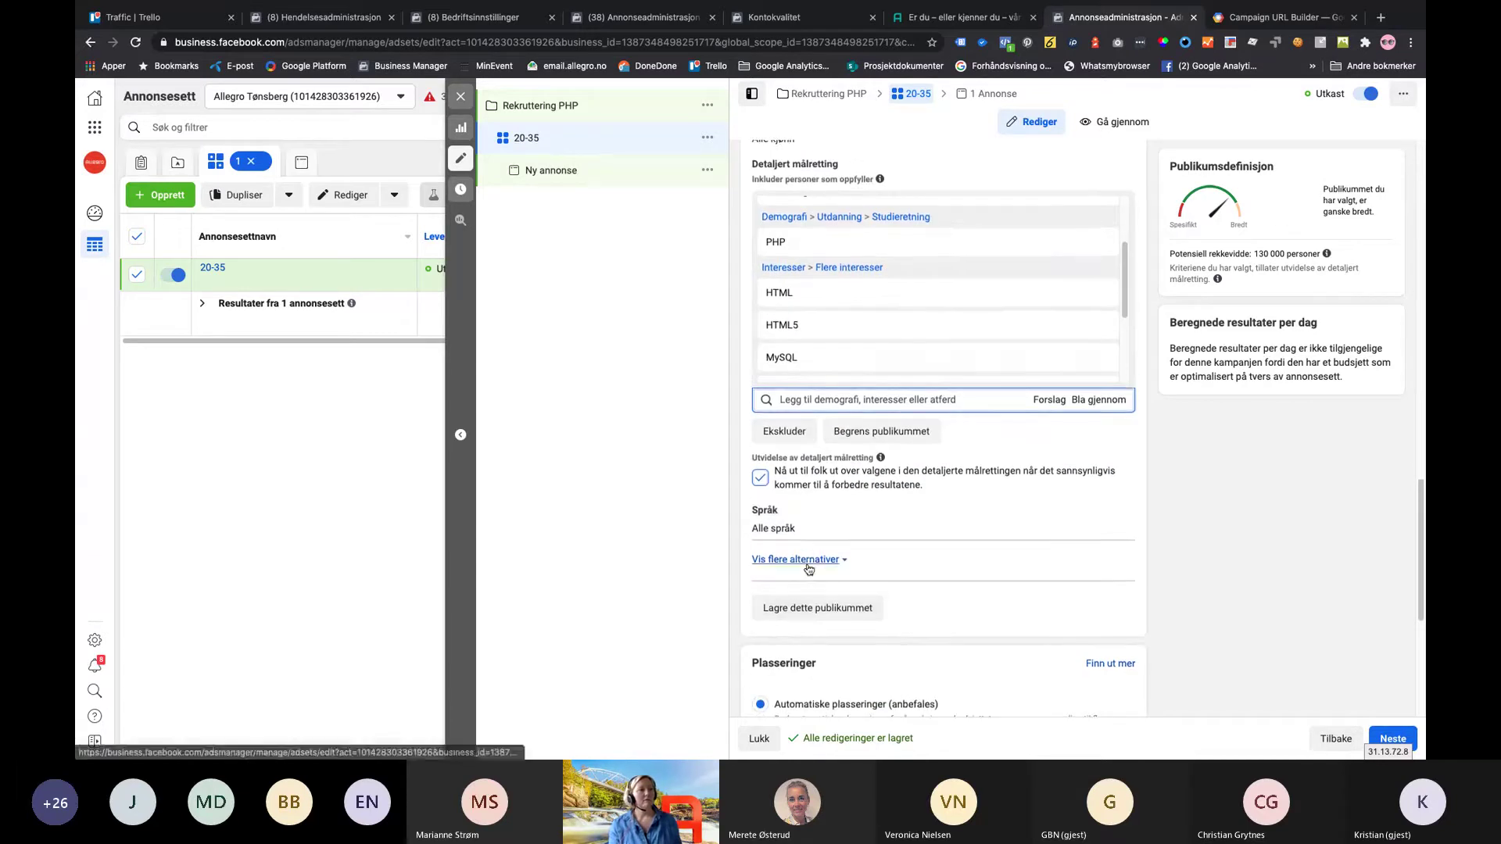
mouse_move(901, 326)
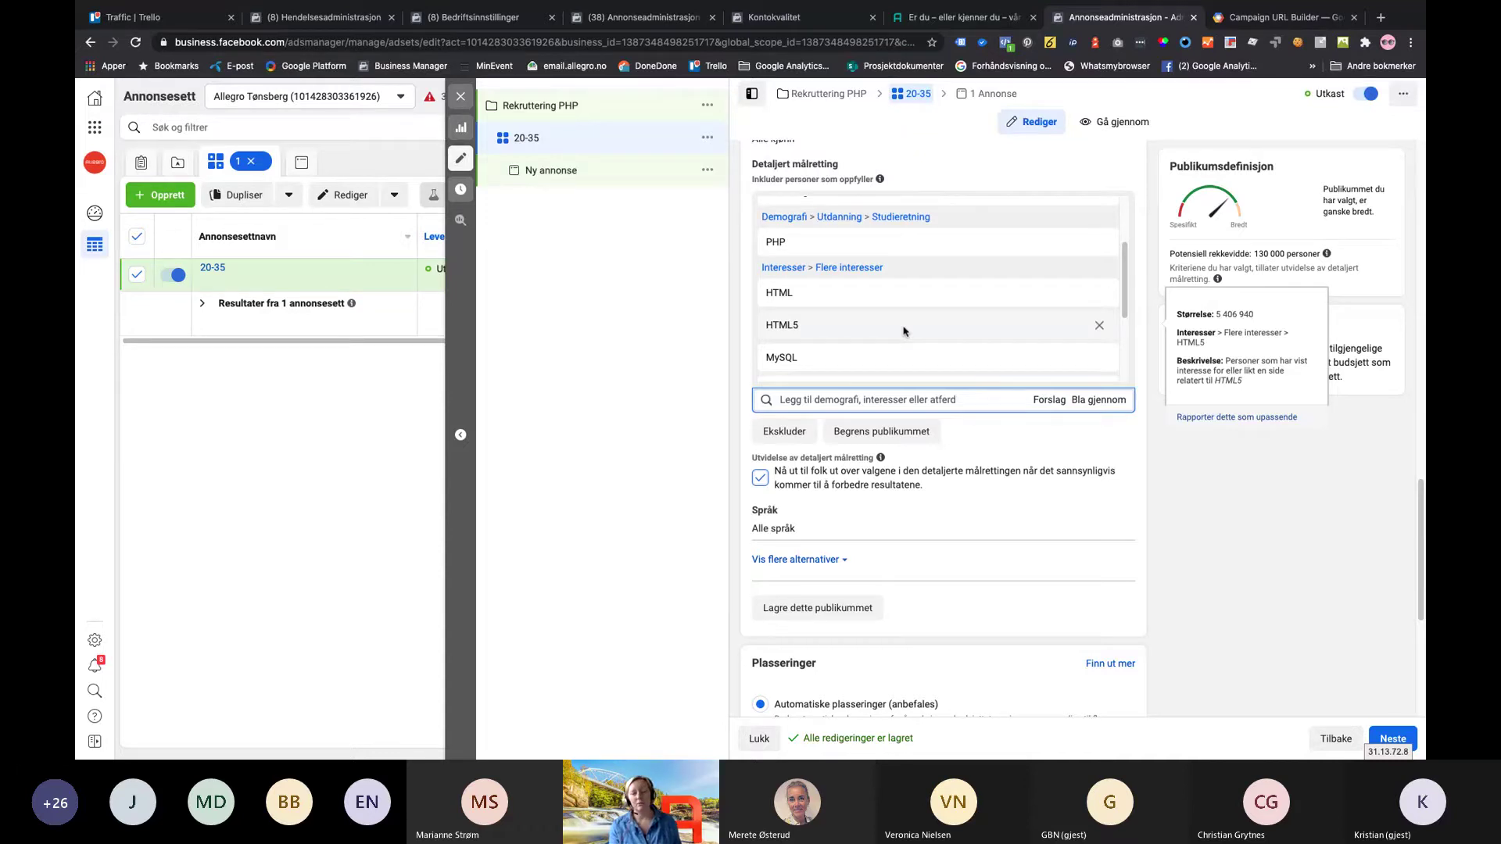
left_click(811, 617)
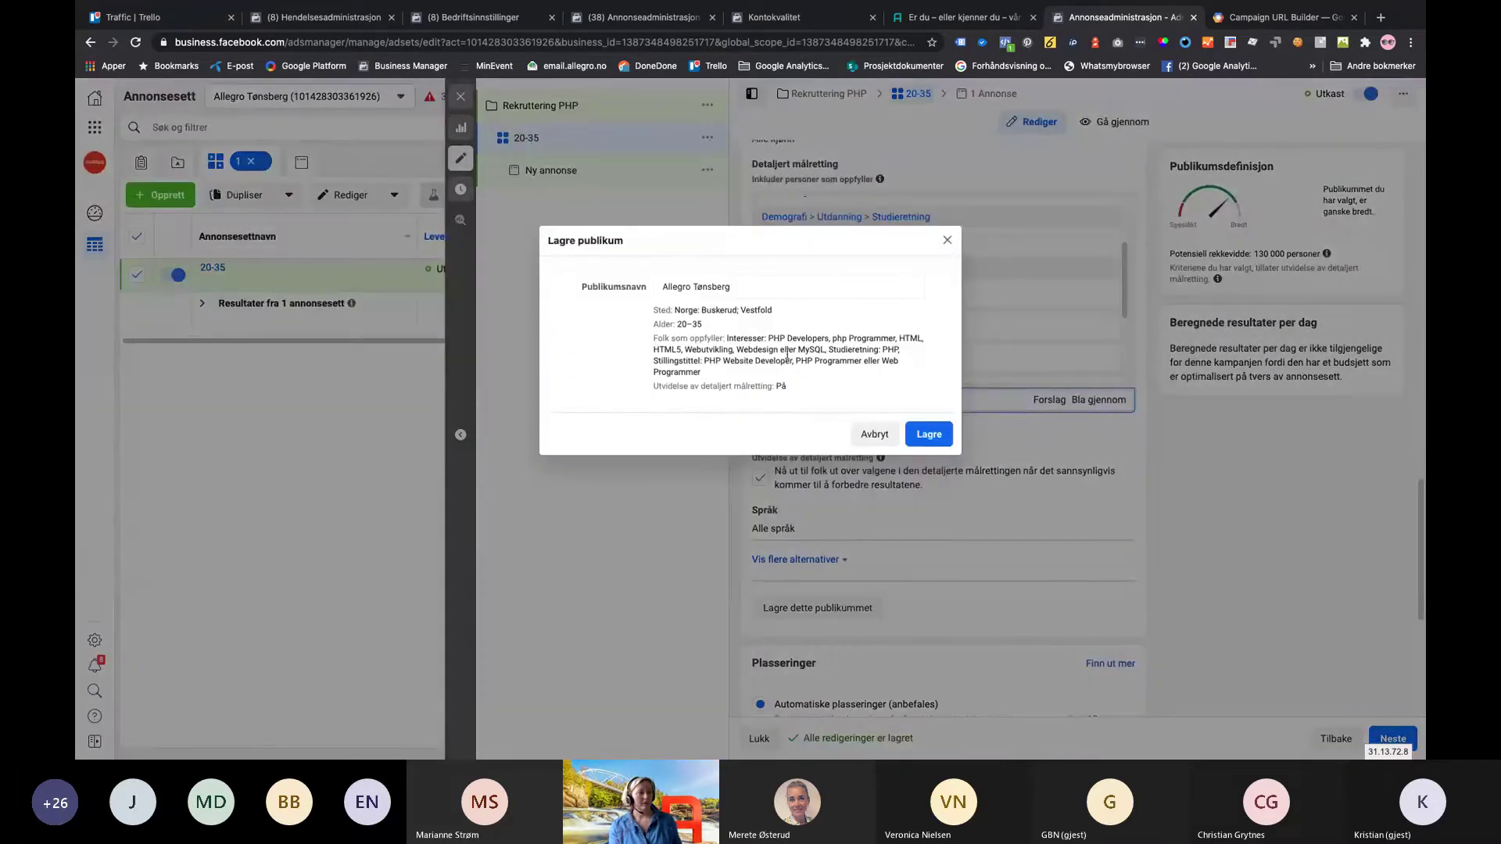
left_click(735, 288)
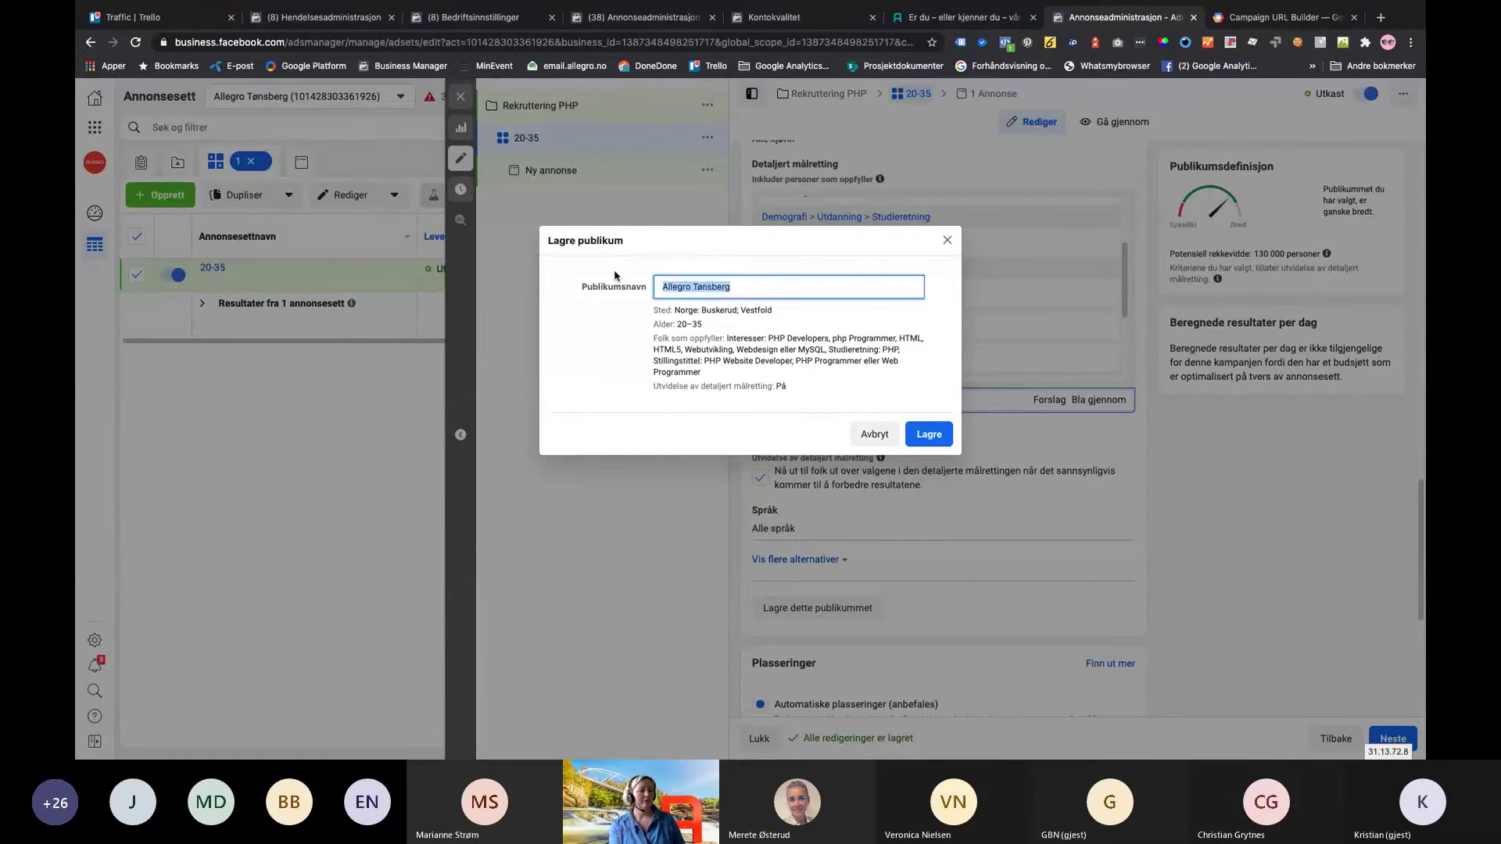
type("PHP")
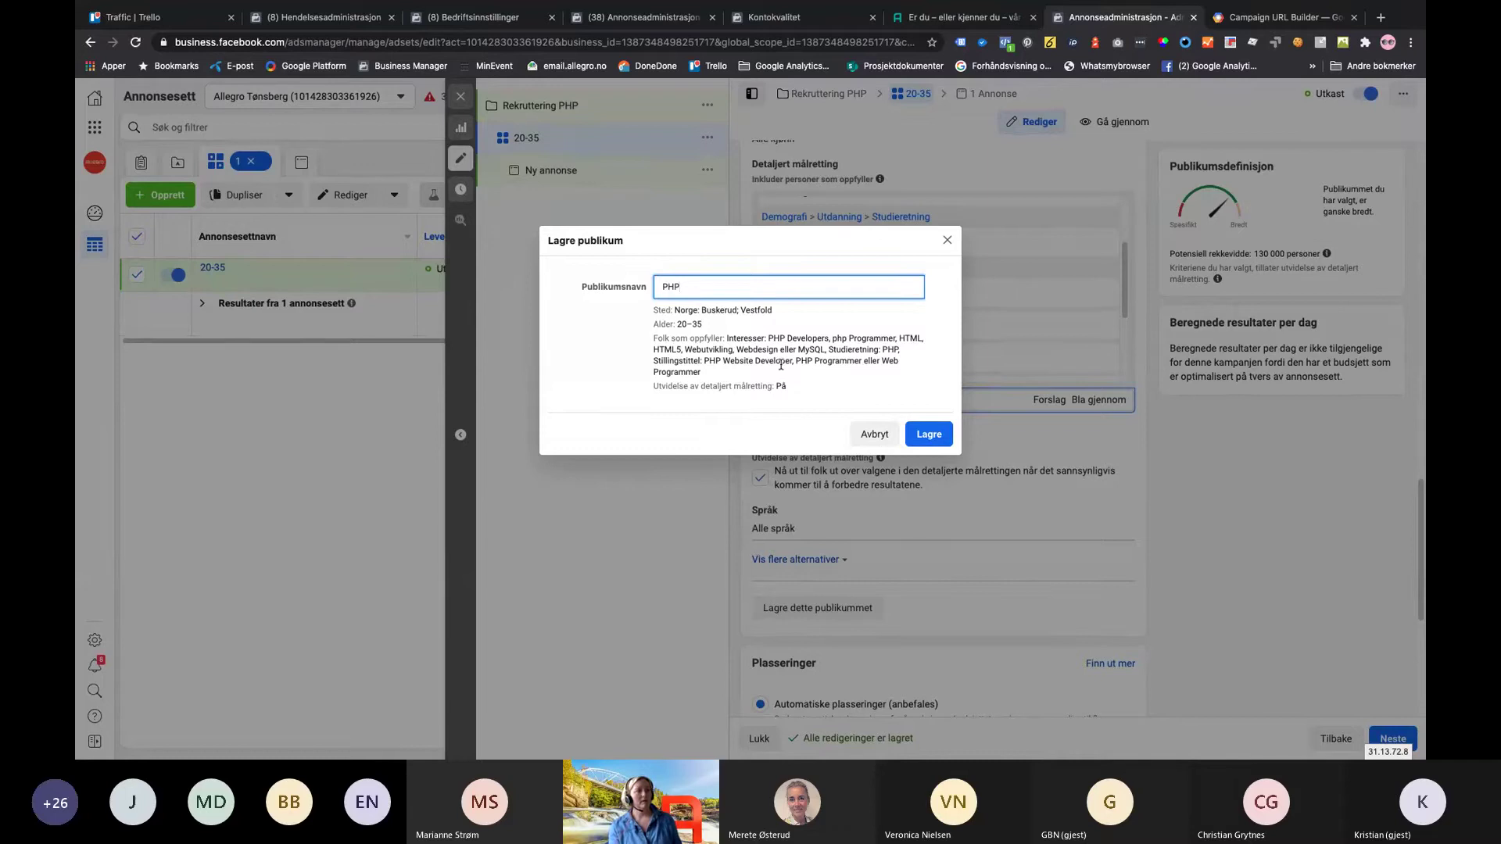
left_click(934, 441)
left_click(934, 440)
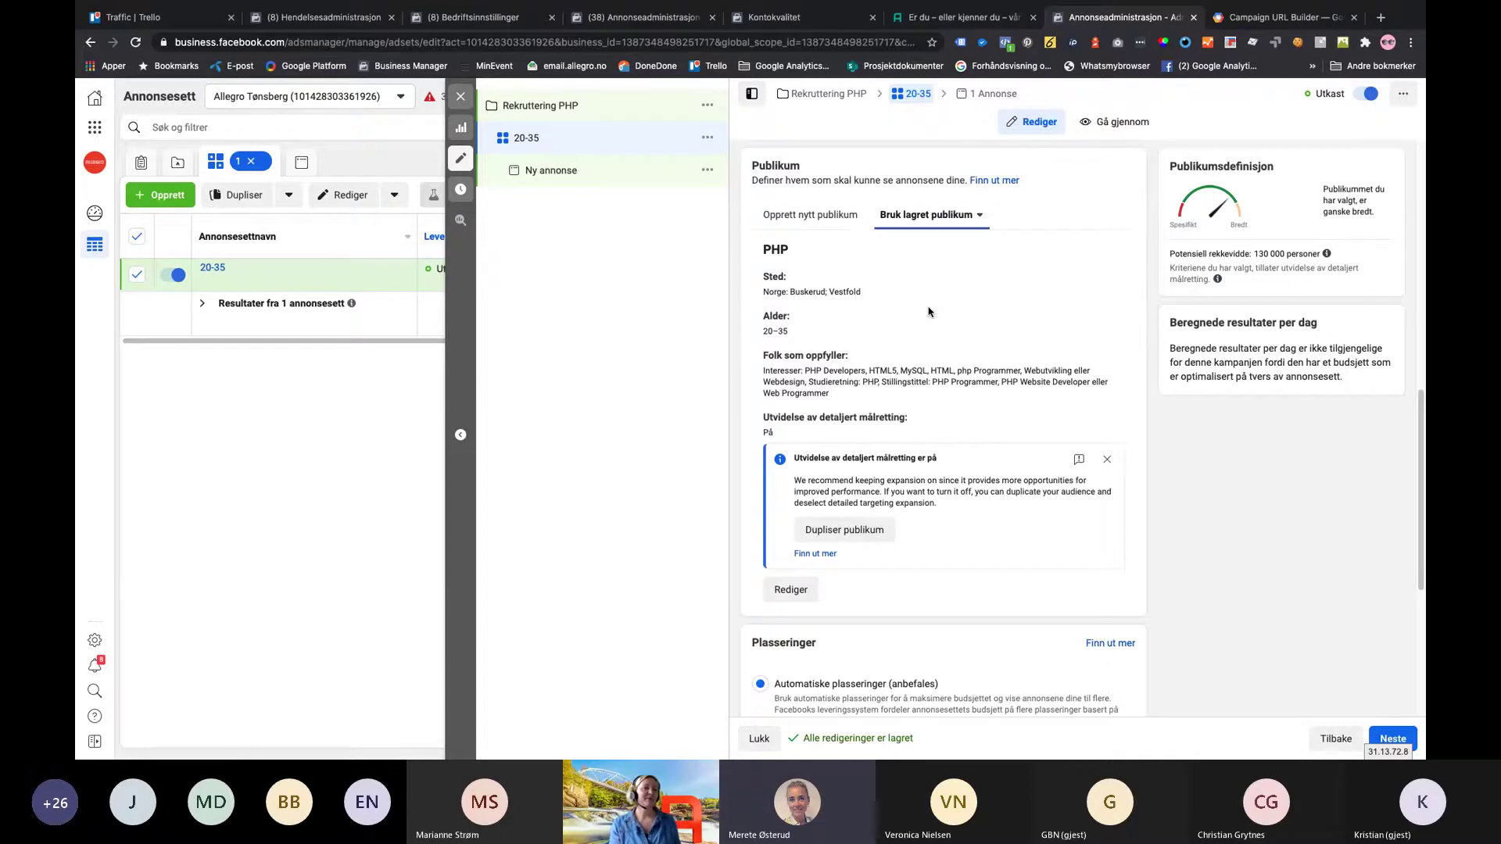
Switch the ad set to manual placements and examine the platforms and placement types on offer
scroll(928, 312, "down", 4)
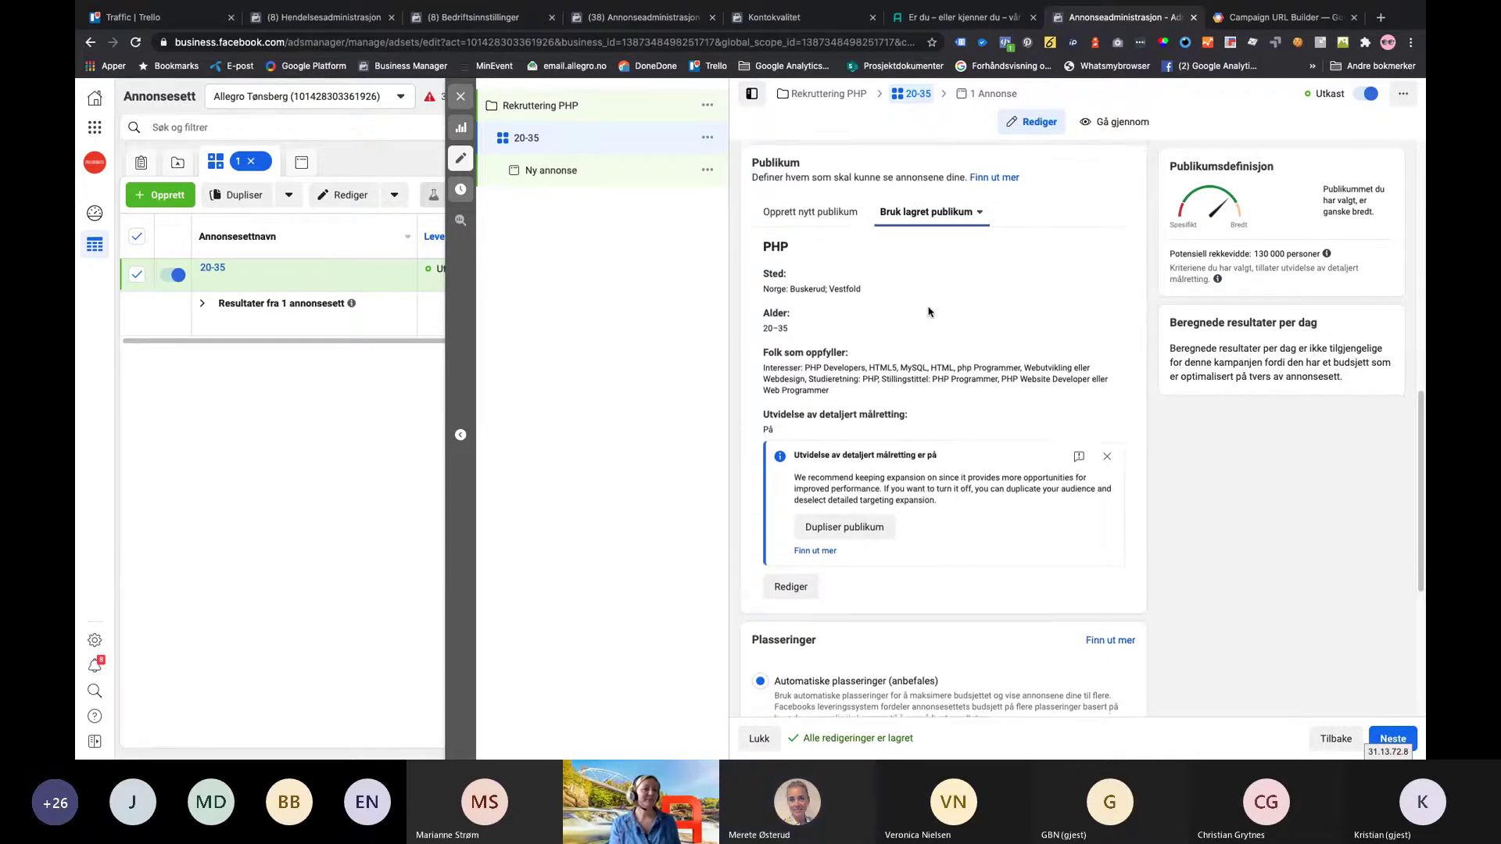
scroll(929, 312, "down", 1)
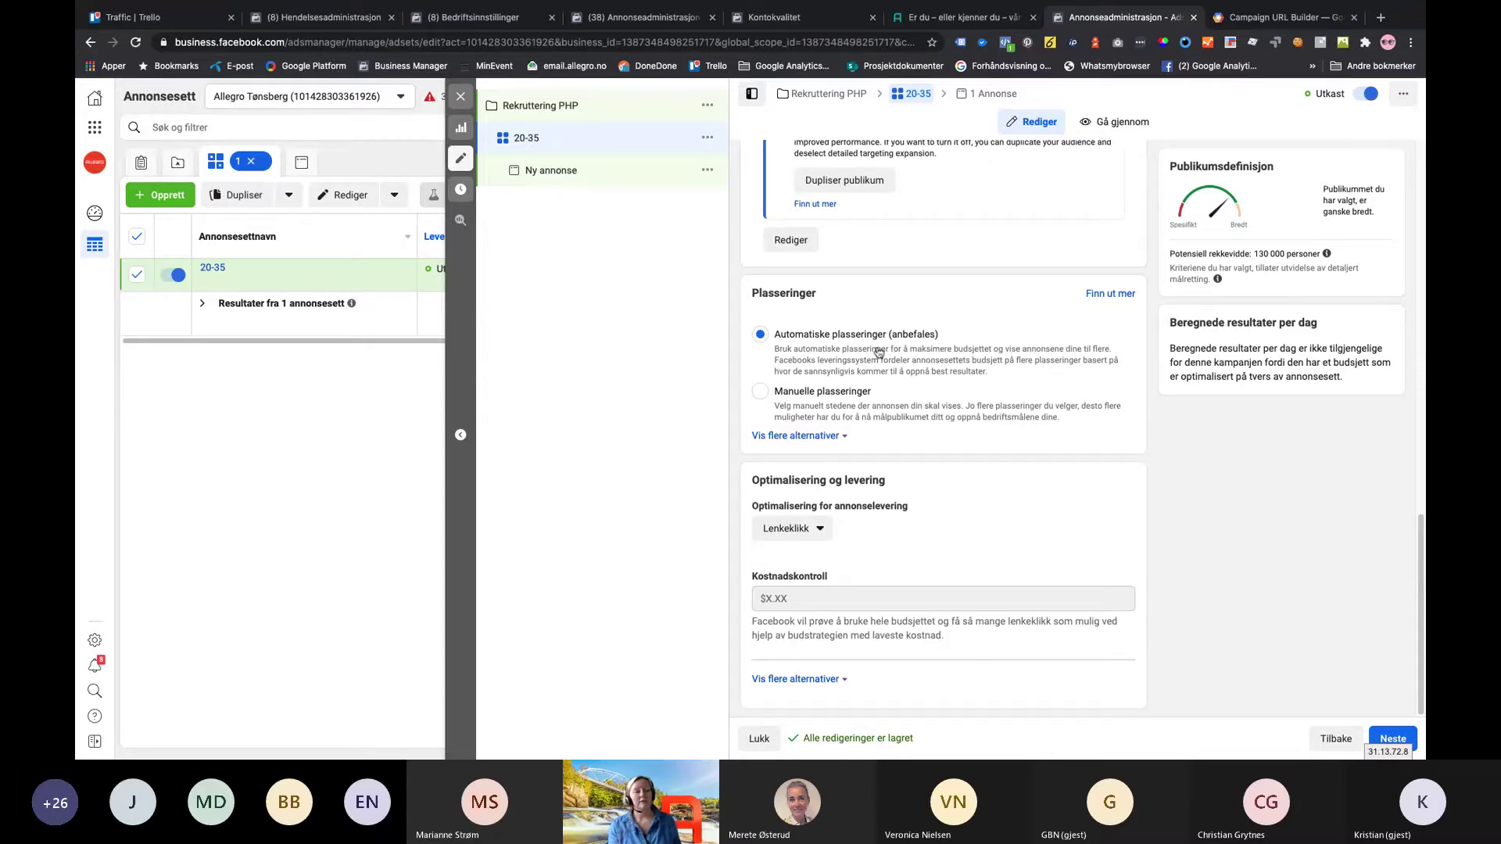
left_click(758, 393)
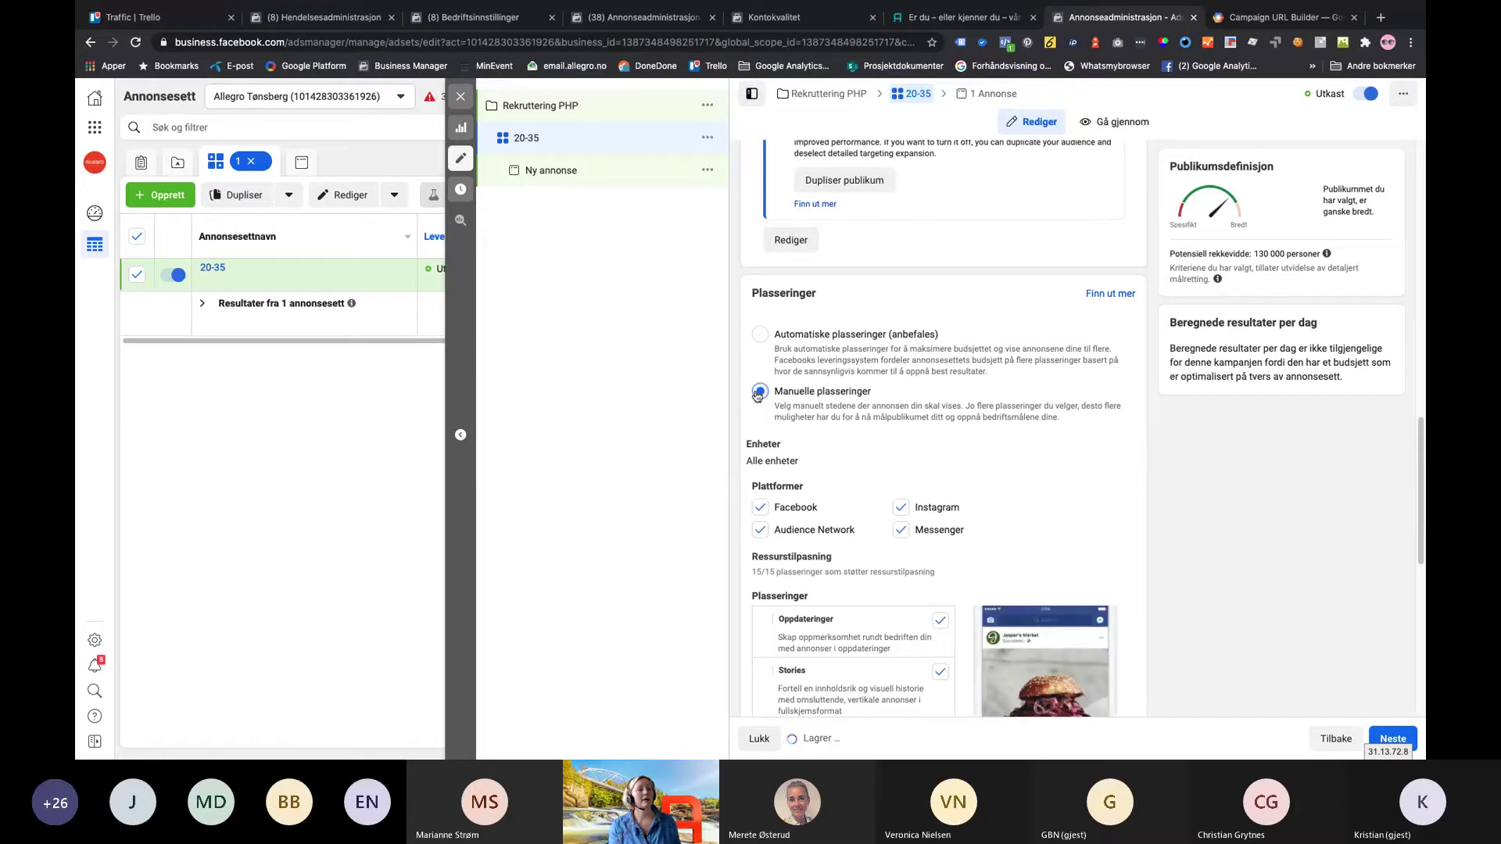
scroll(996, 479, "down", 3)
scroll(995, 475, "down", 1)
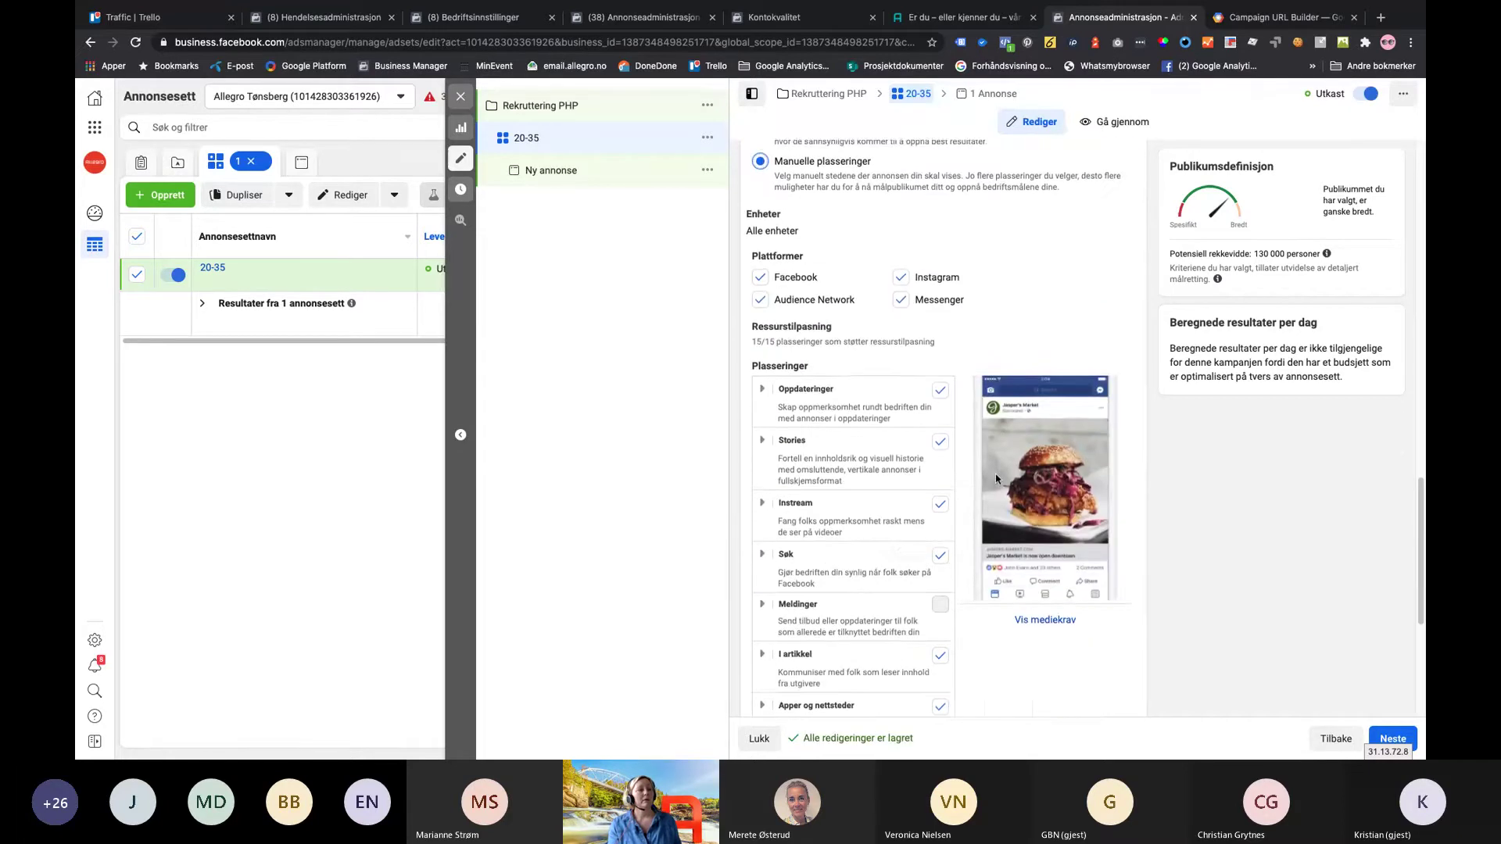
scroll(978, 298, "down", 1)
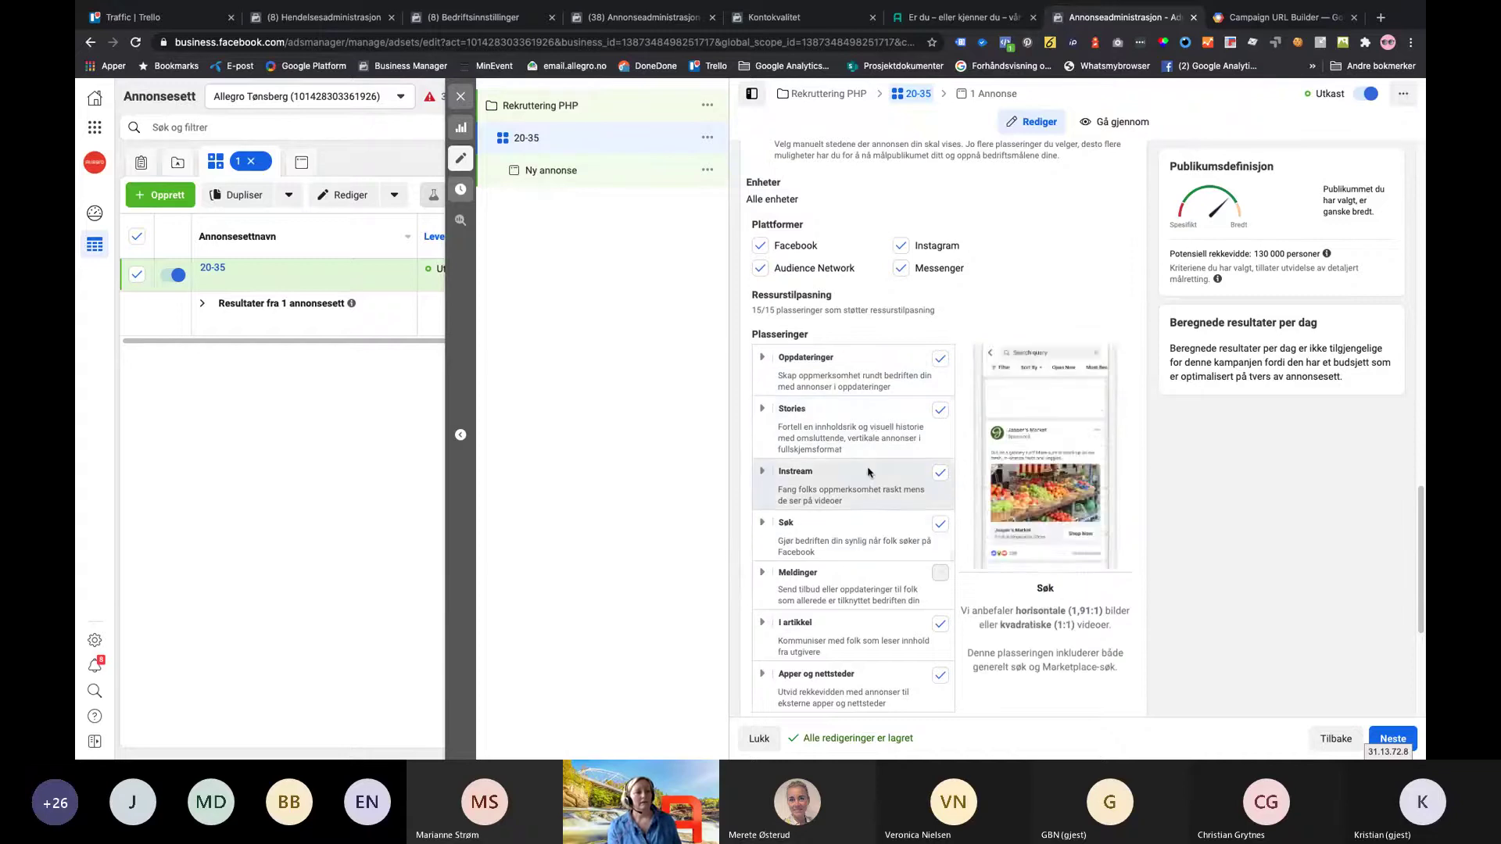
scroll(869, 426, "down", 2)
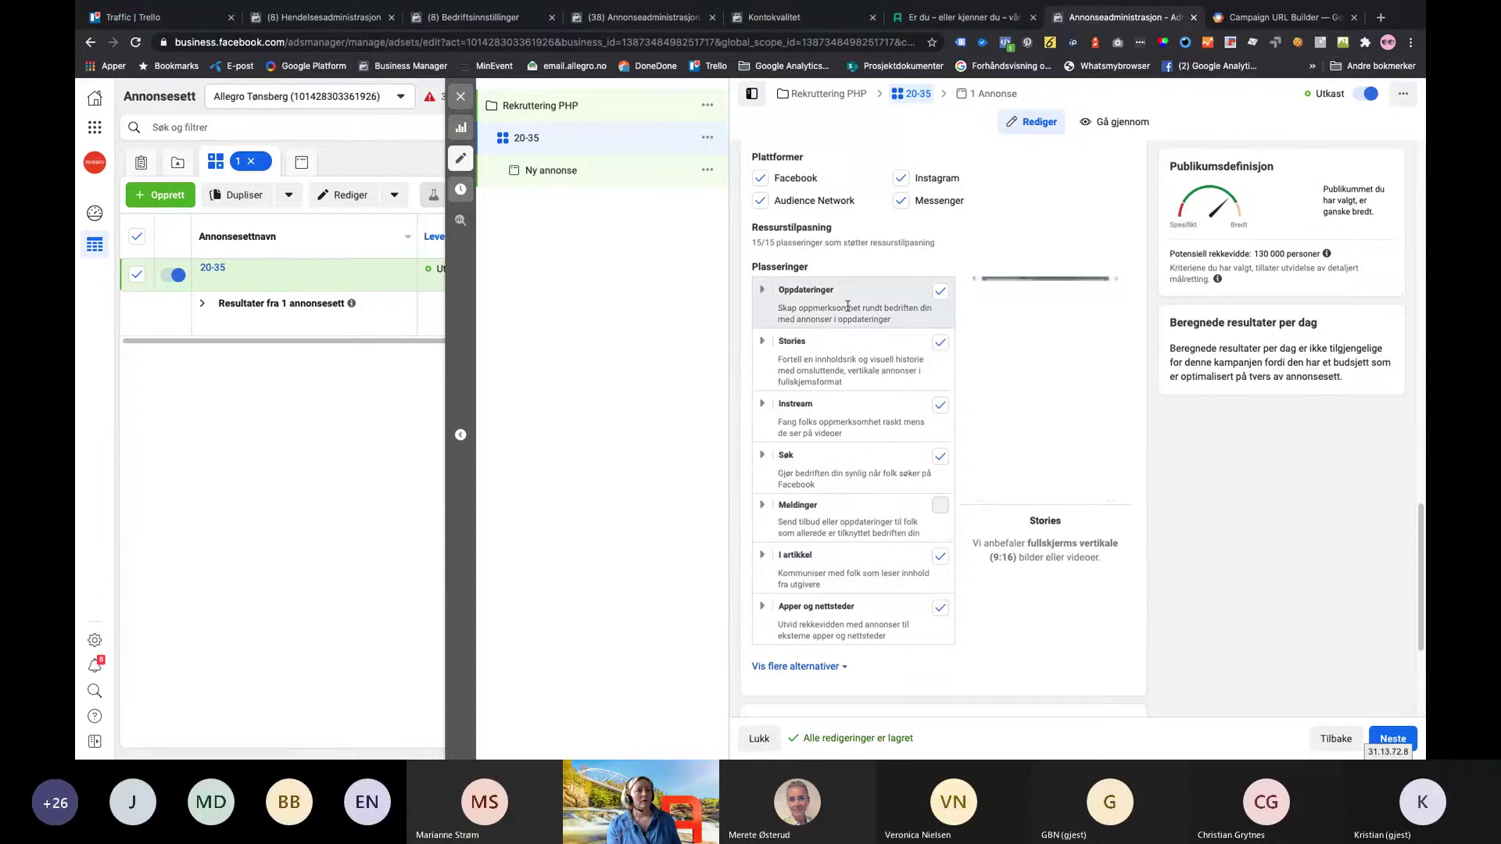
Try excluding Instagram and Messenger from the platforms, and restore both along with the recommended automatic placements
left_click(900, 180)
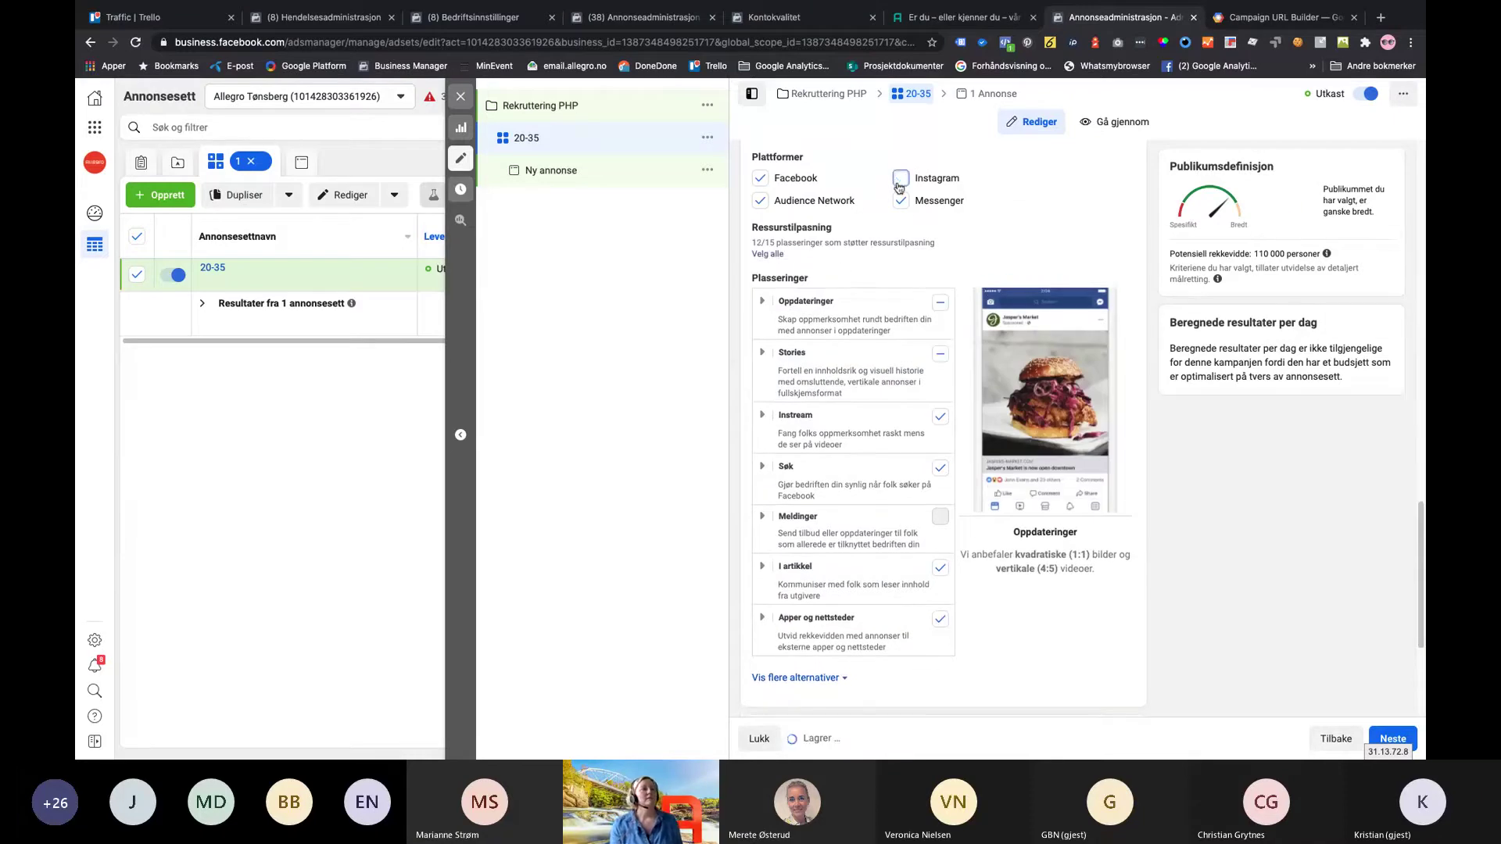
left_click(900, 202)
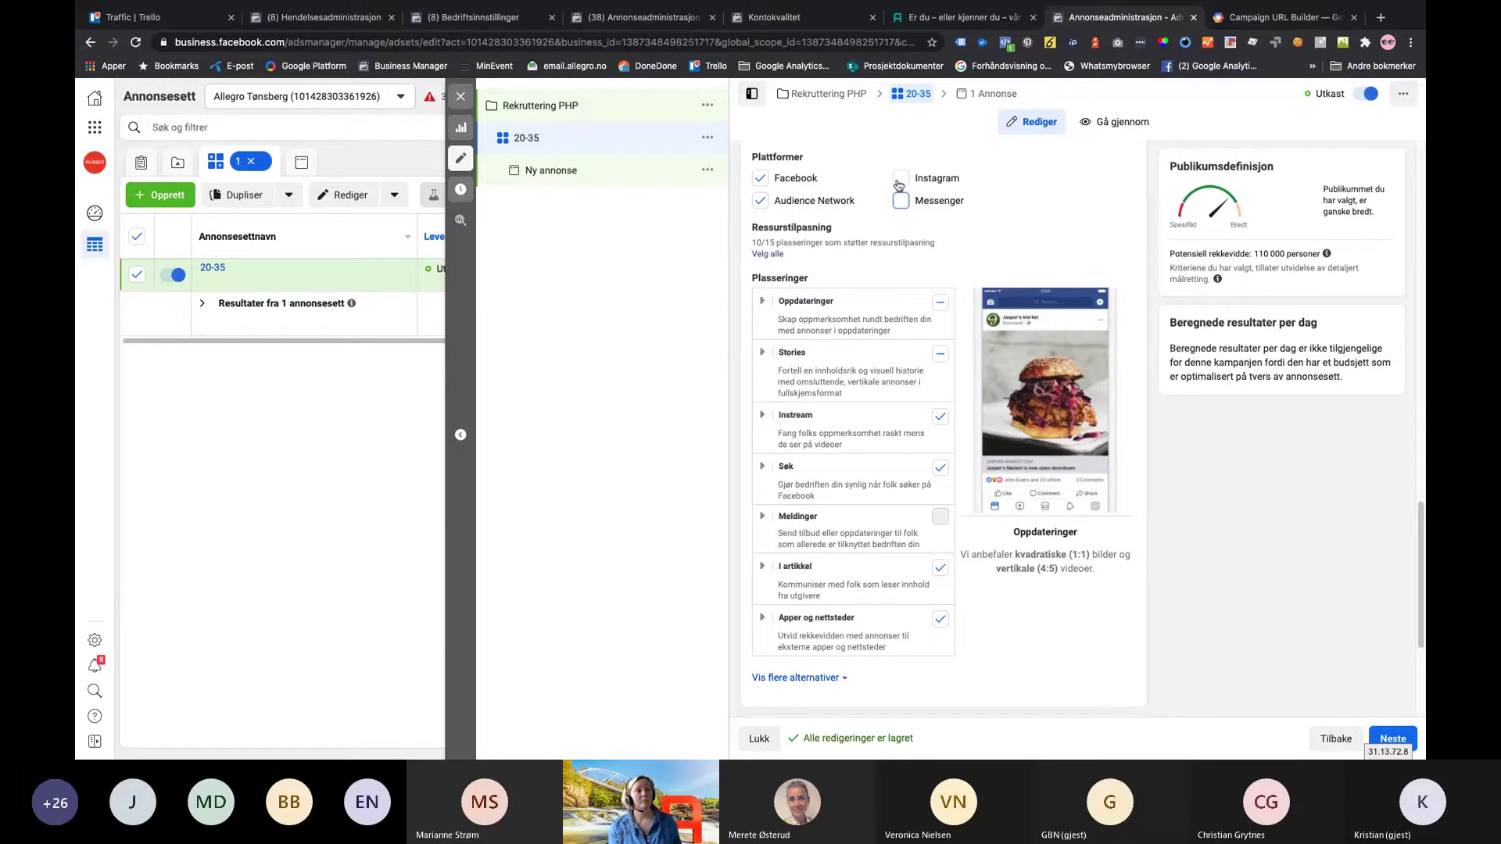
left_click(899, 183)
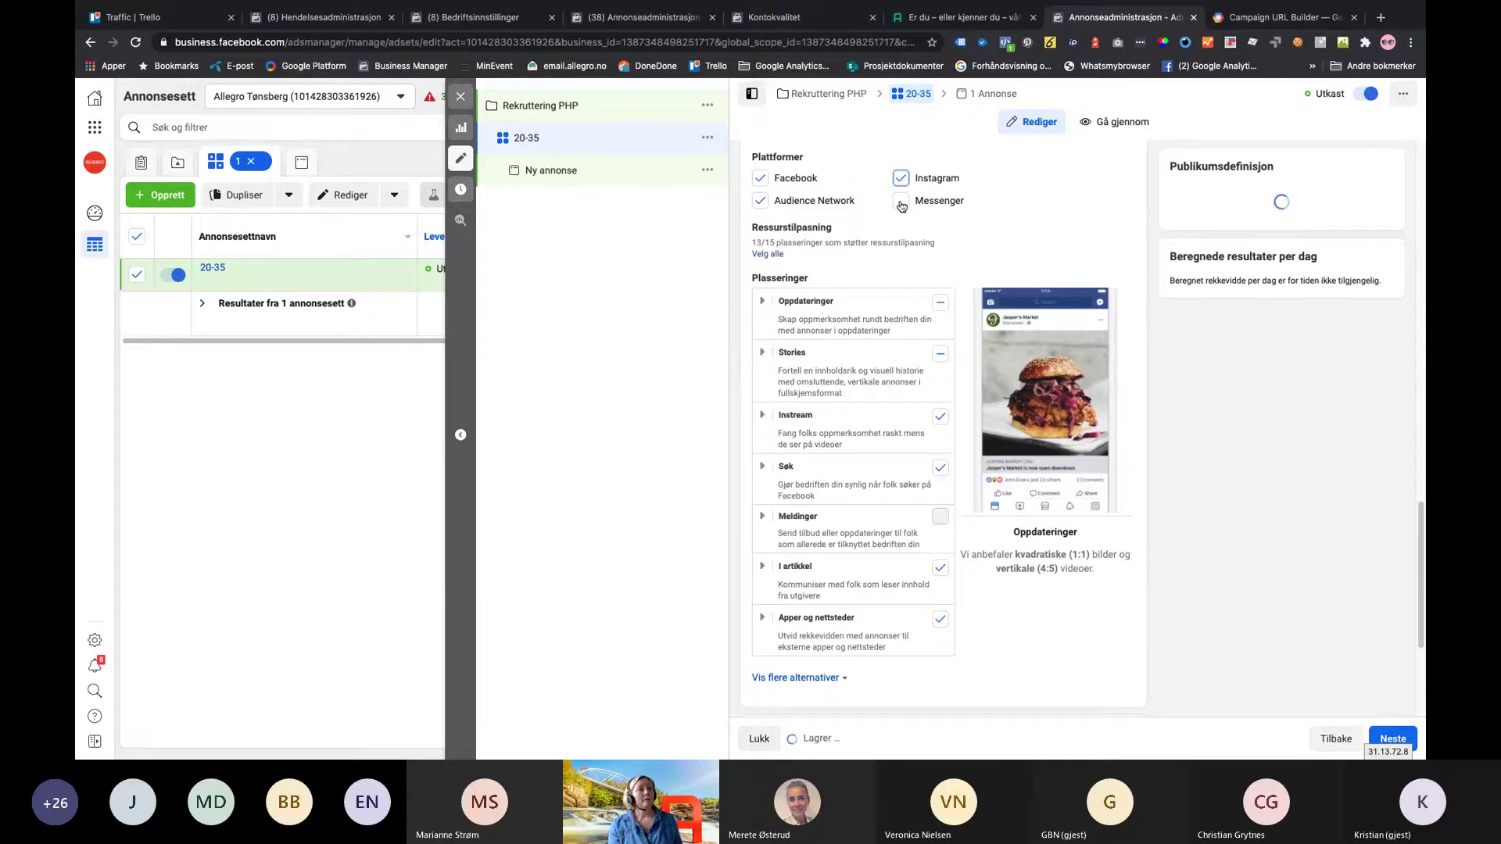
left_click(902, 204)
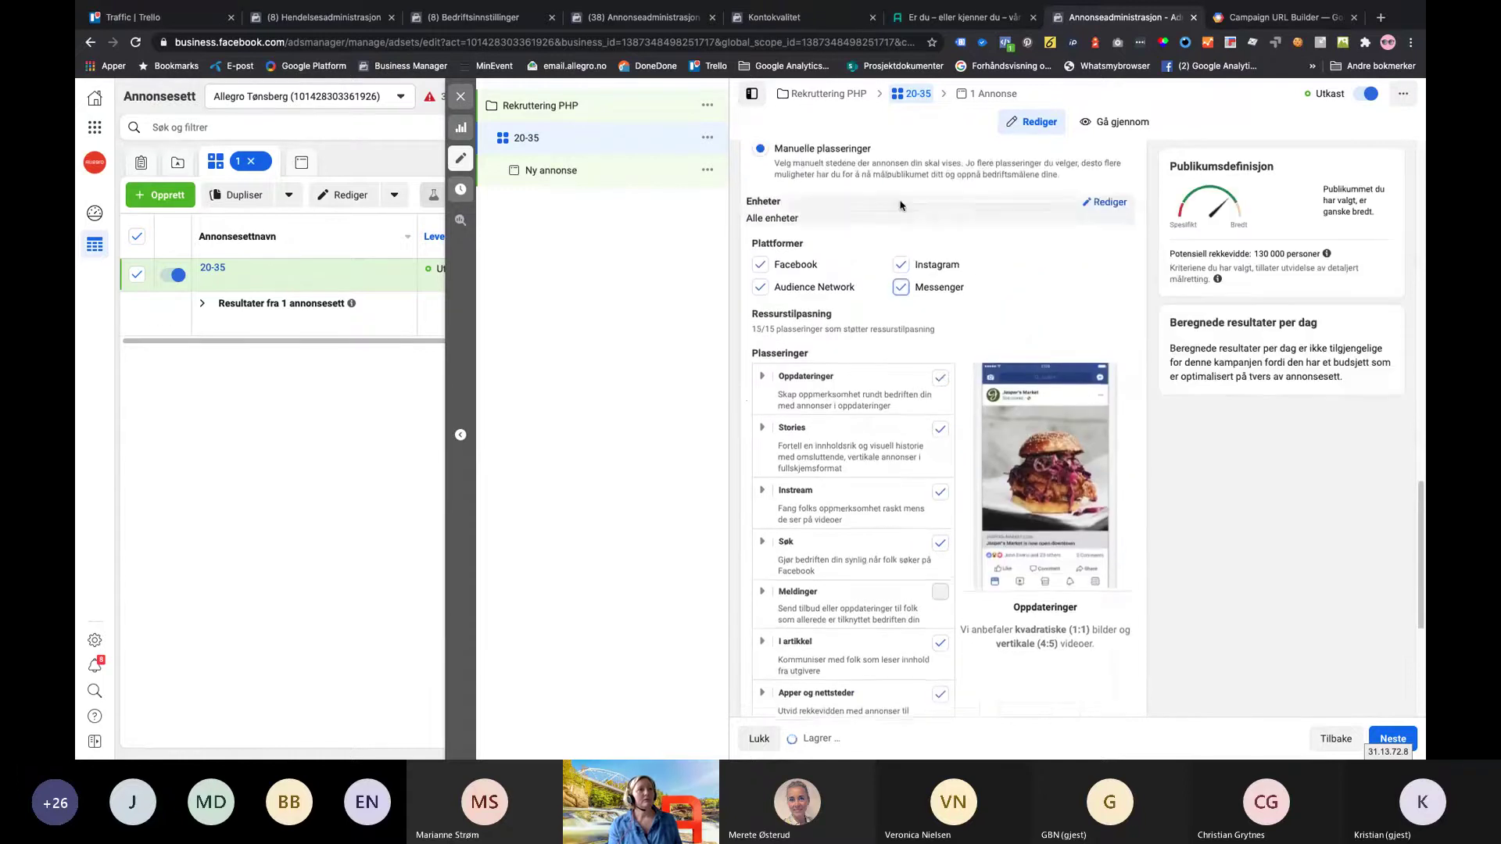
scroll(900, 205, "up", 2)
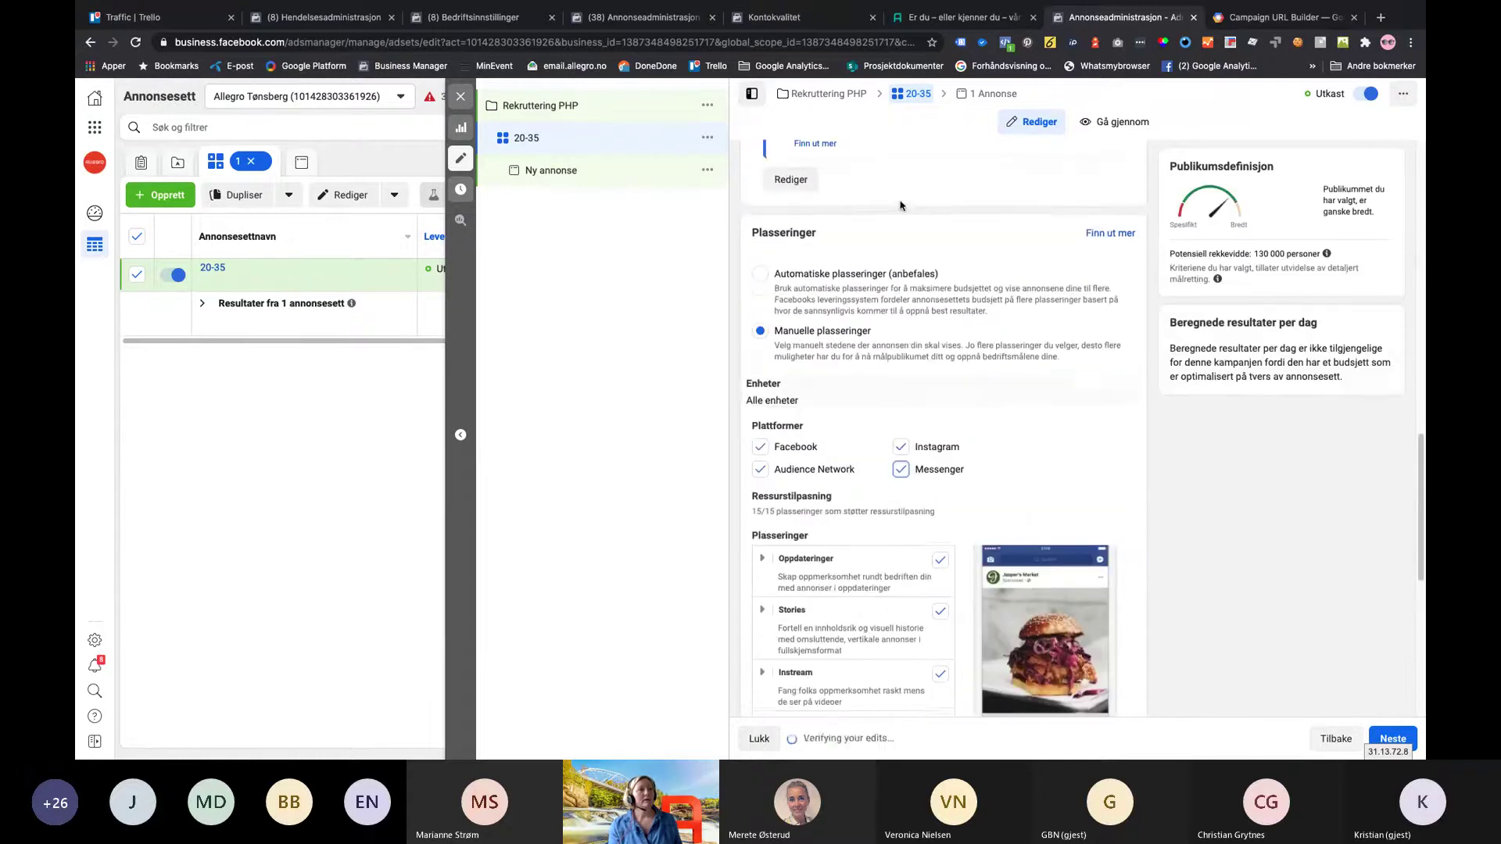
left_click(759, 275)
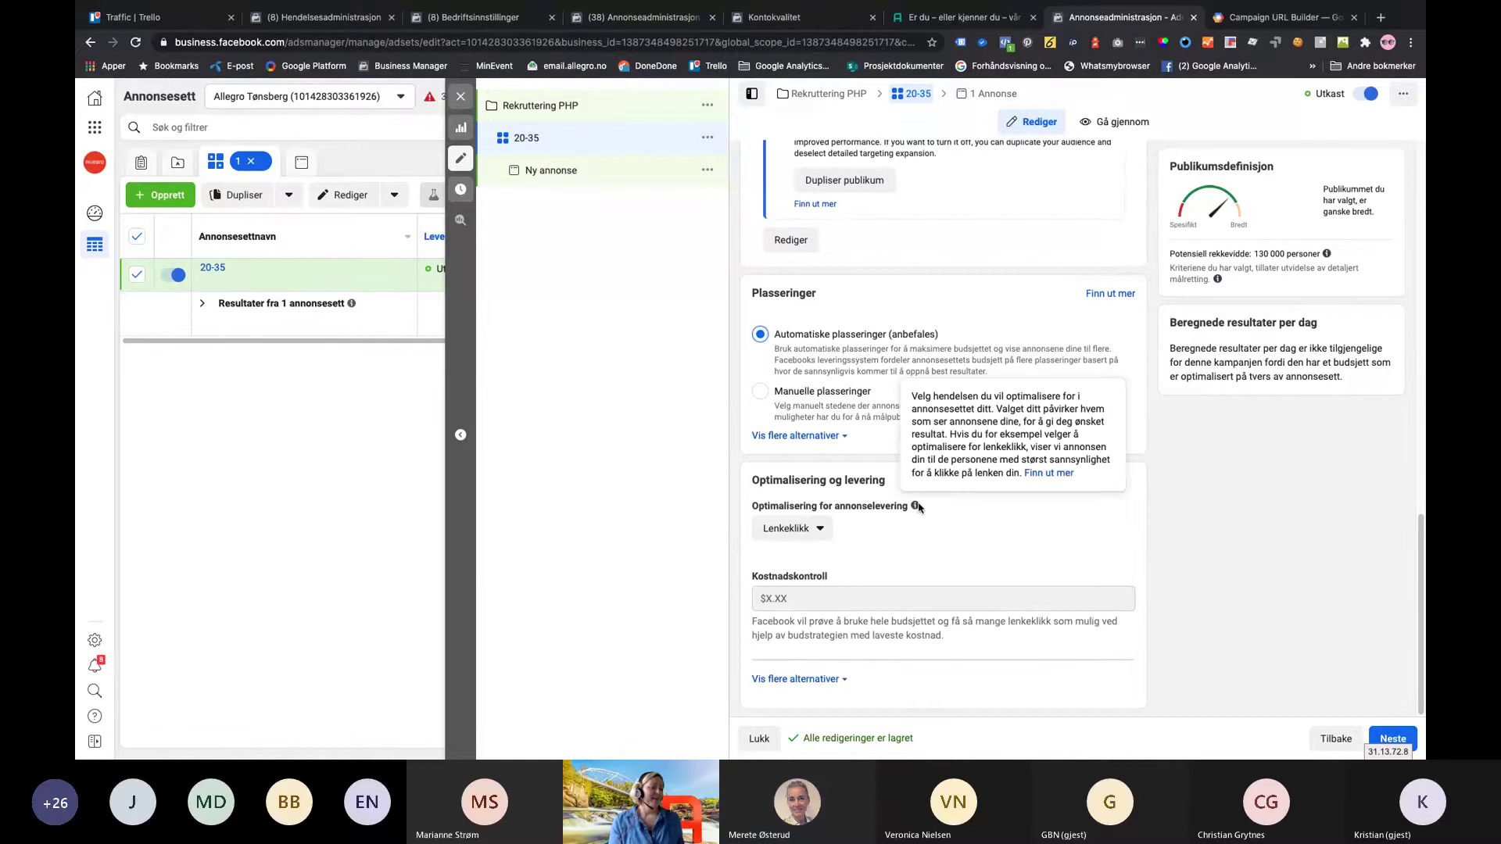
Optimize the ad set's delivery for landing page views (Visninger av landingsside) and review its schedule, saved audience and placements
left_click(817, 525)
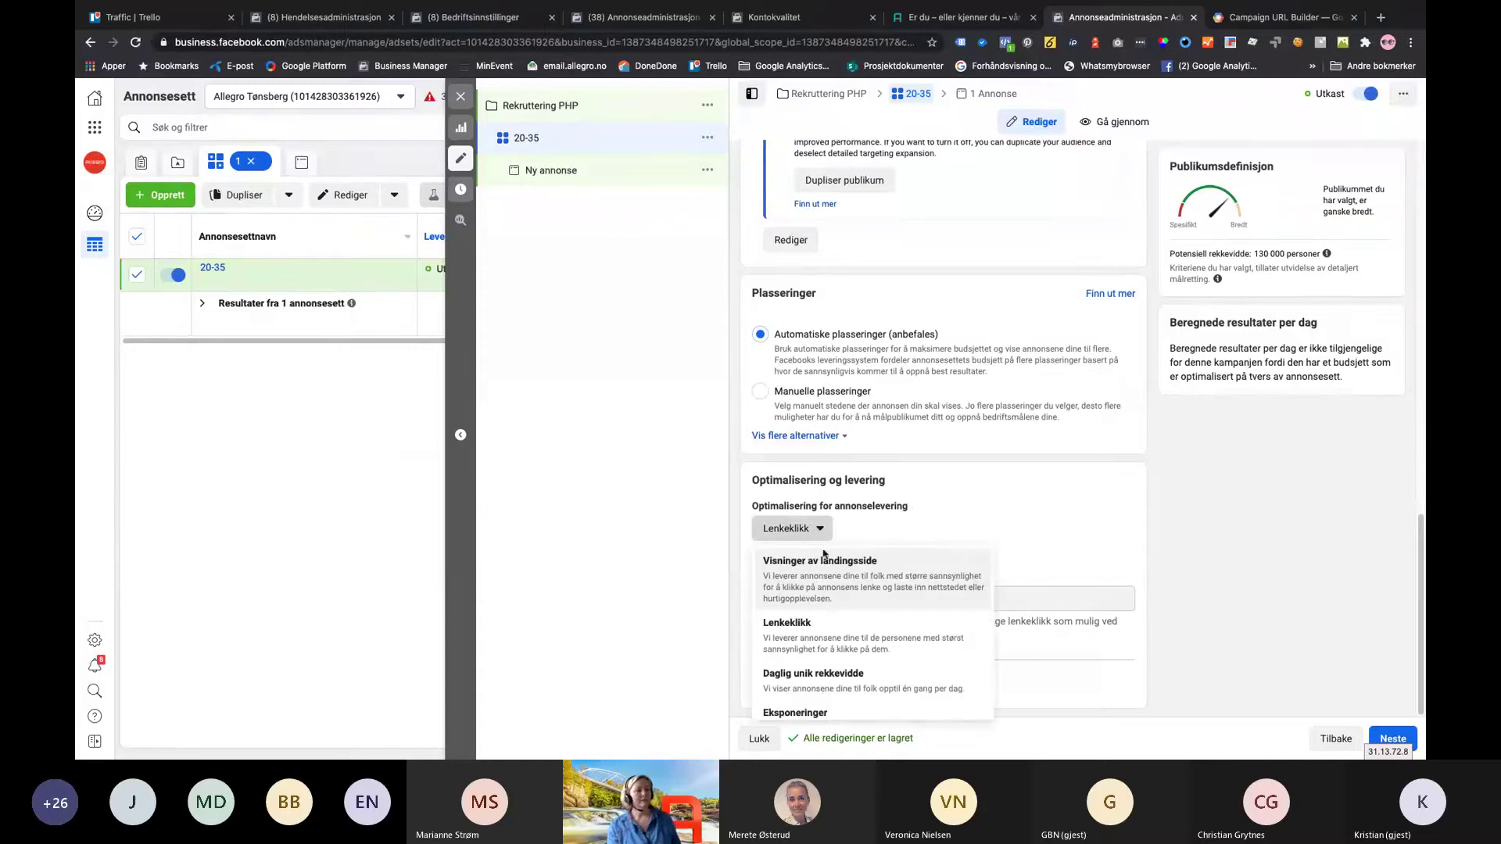
left_click(823, 592)
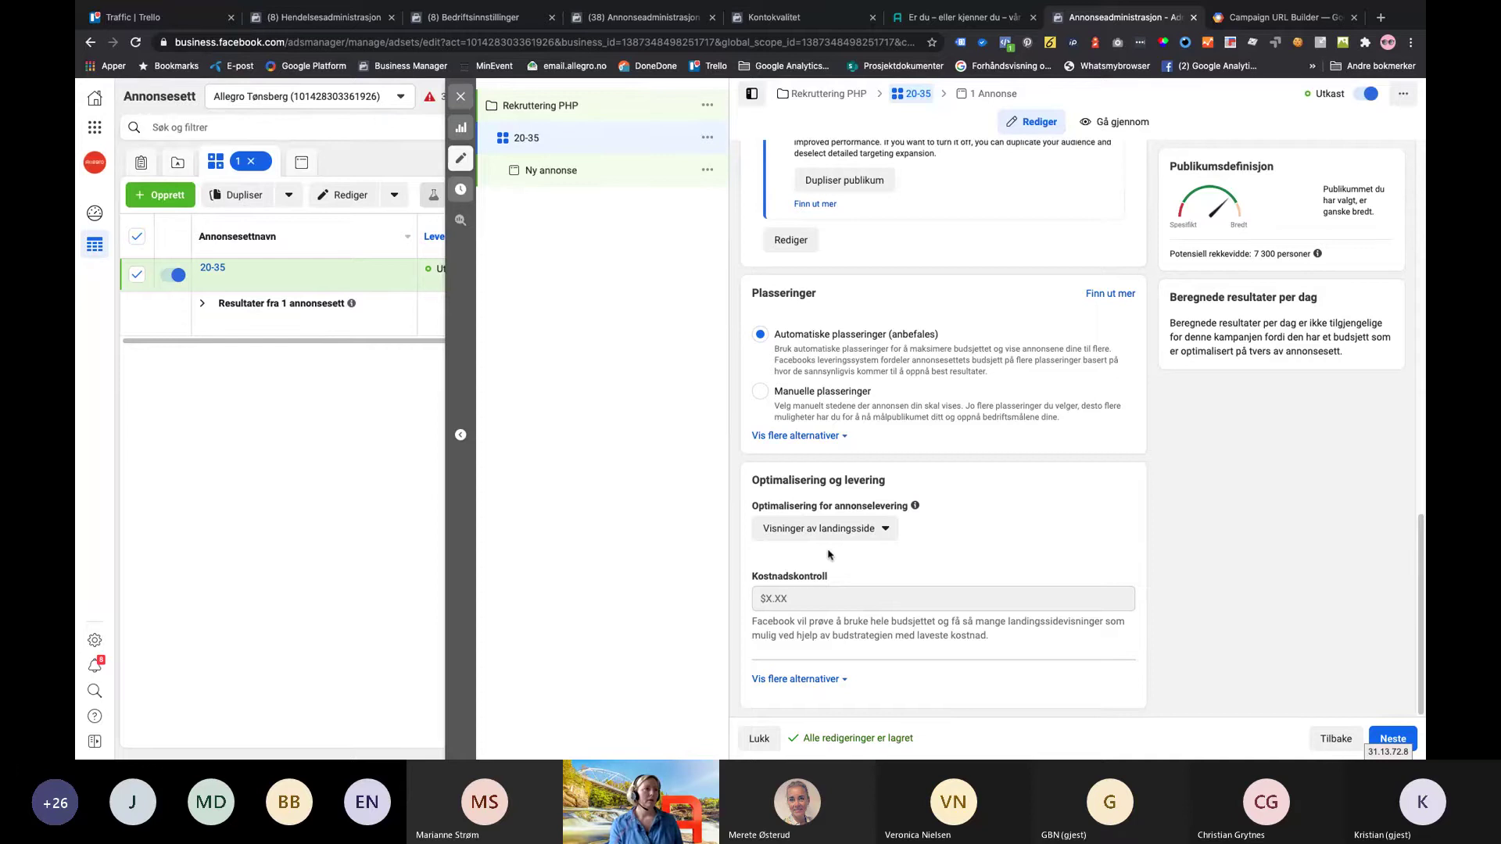
scroll(829, 554, "up", 15)
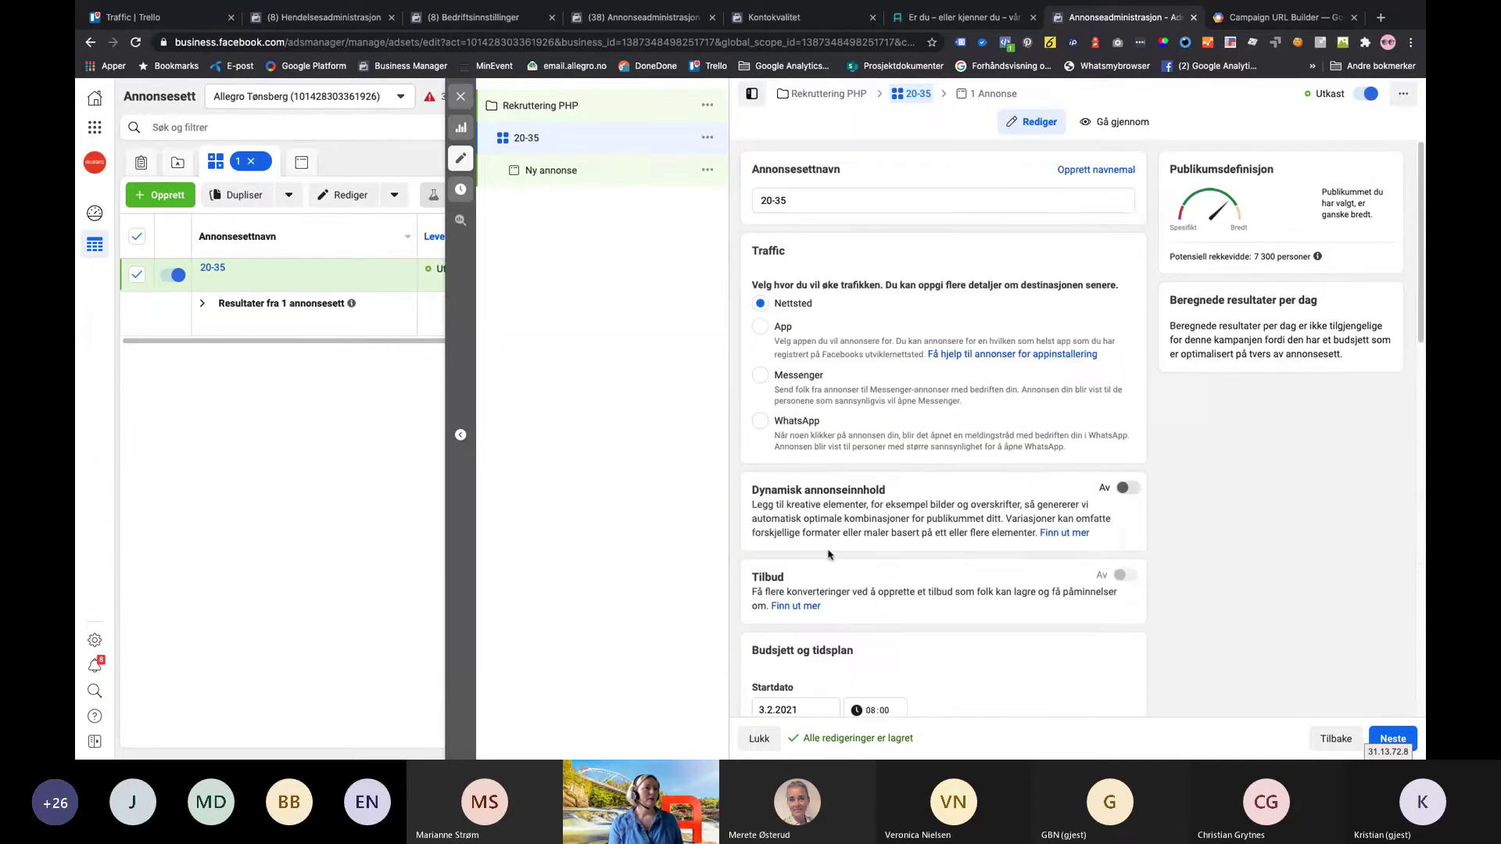
scroll(856, 489, "down", 5)
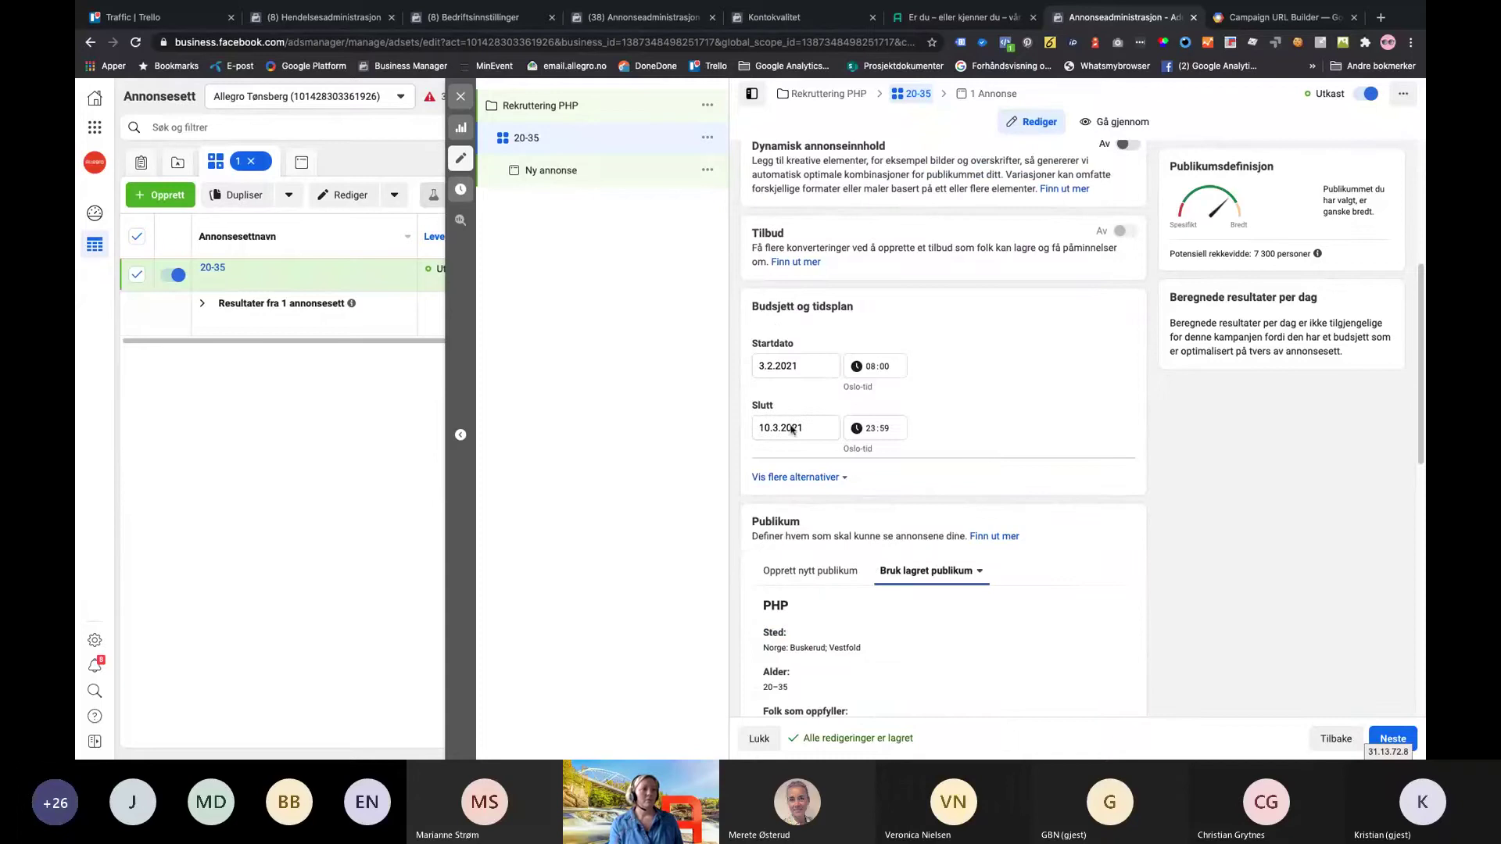
scroll(821, 484, "down", 1)
scroll(822, 484, "down", 4)
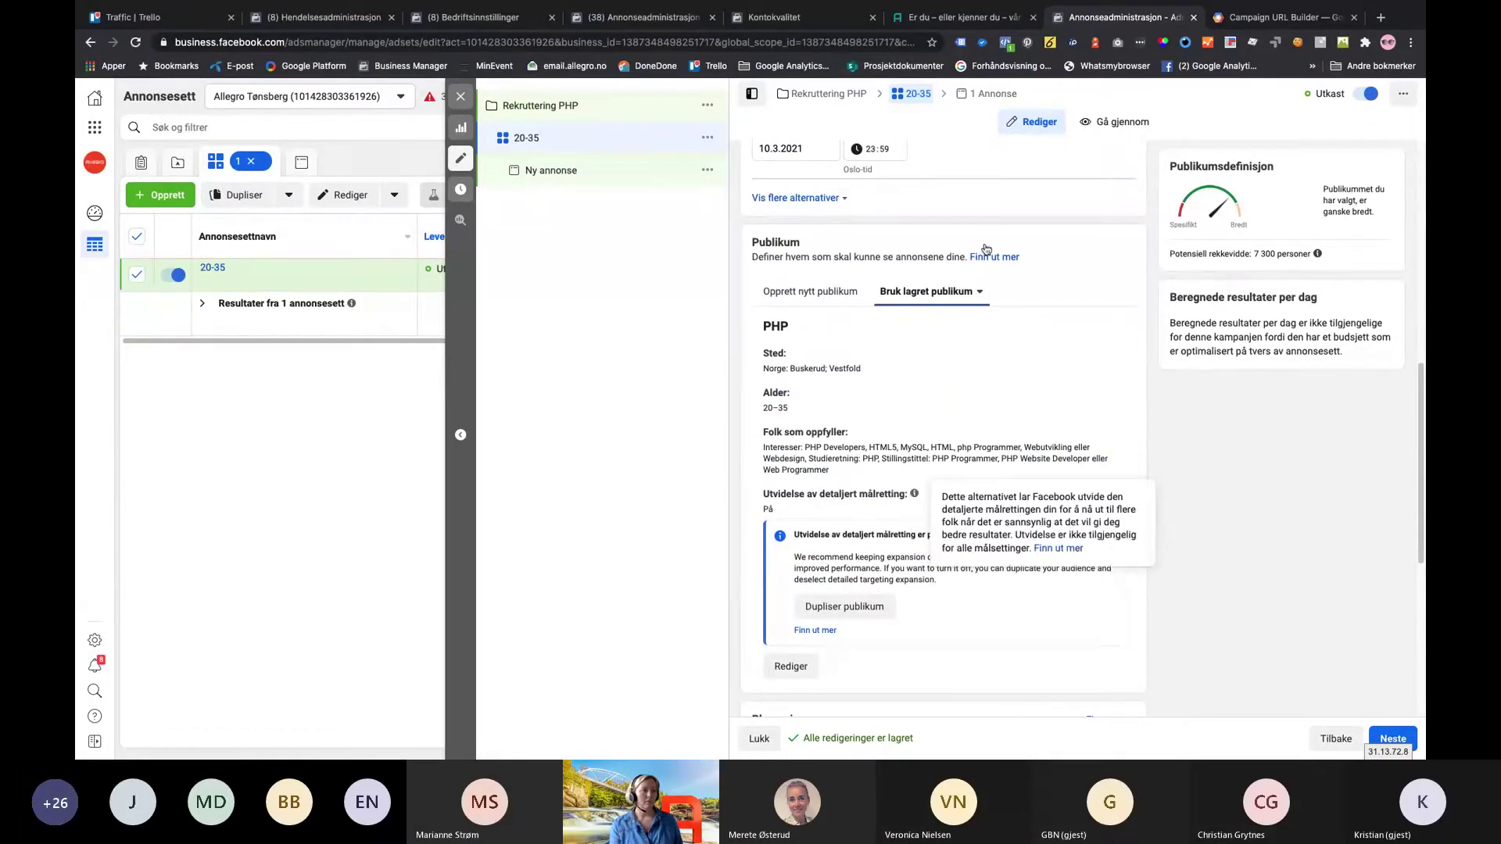
scroll(814, 476, "down", 3)
scroll(815, 476, "down", 4)
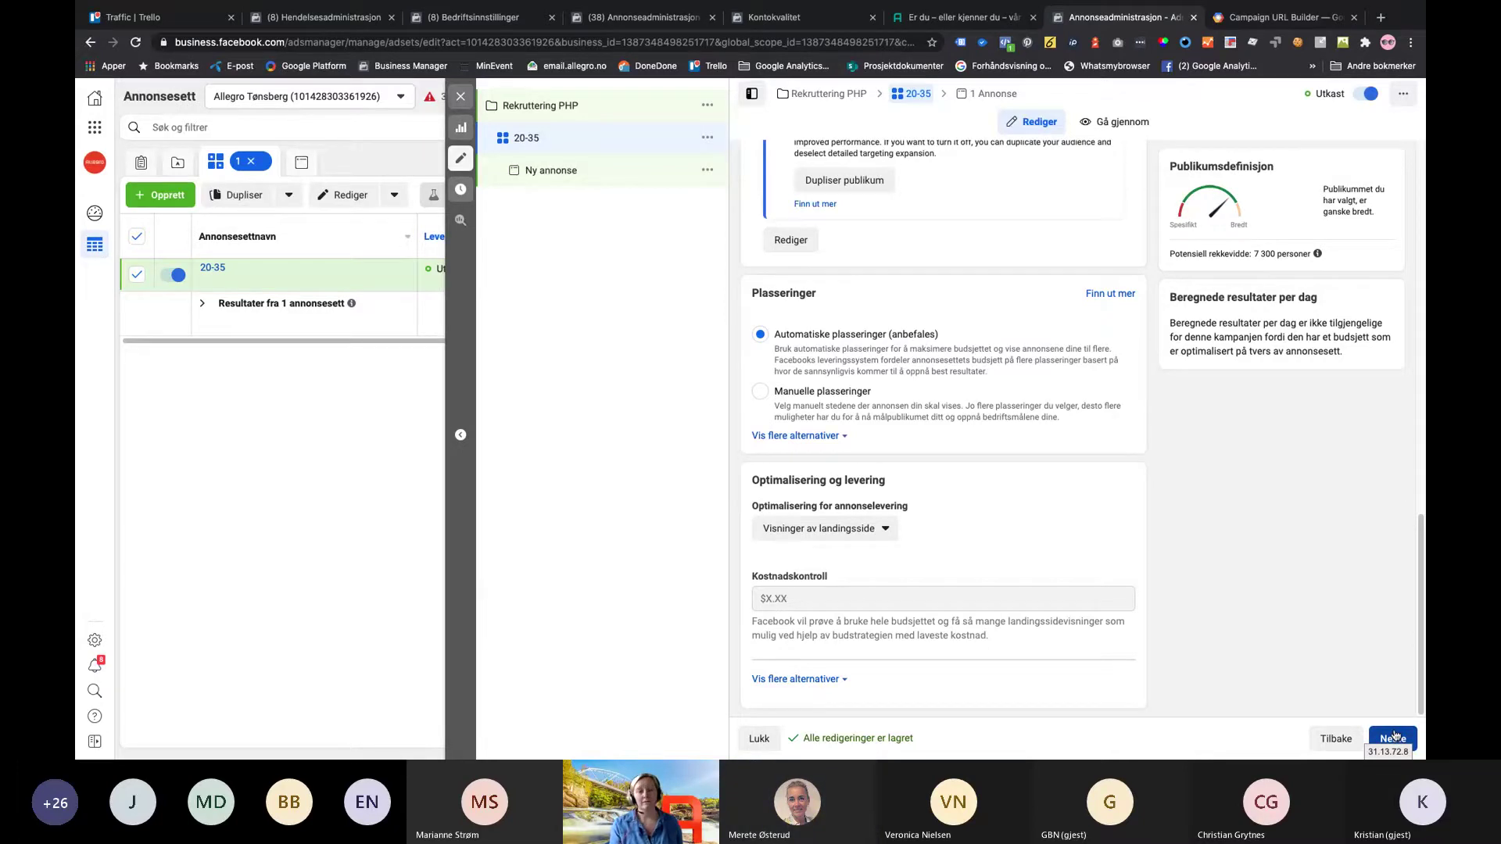
left_click(1395, 736)
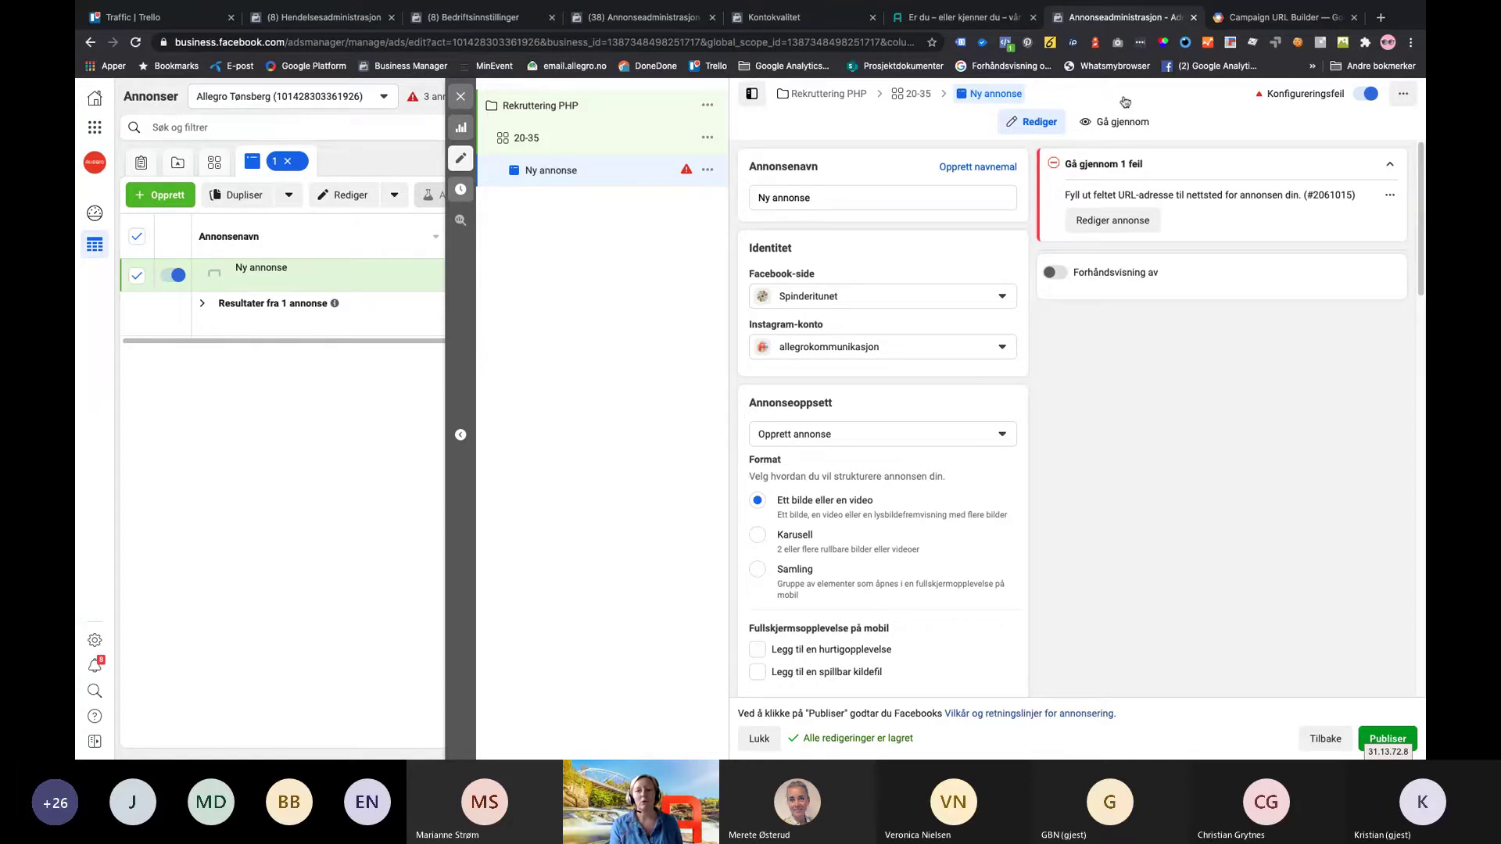
left_click(957, 21)
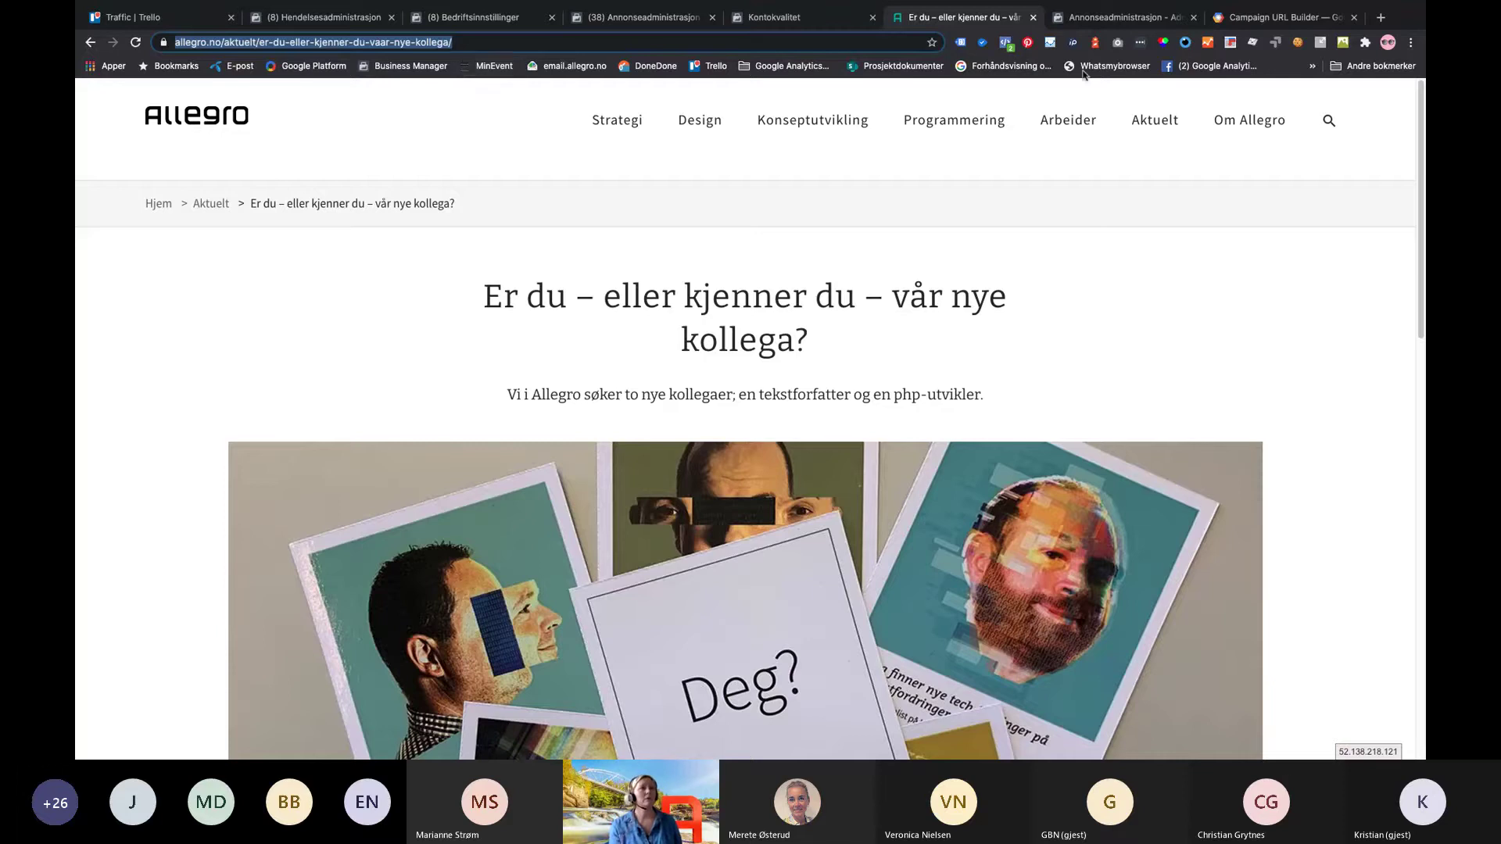
left_click(1107, 19)
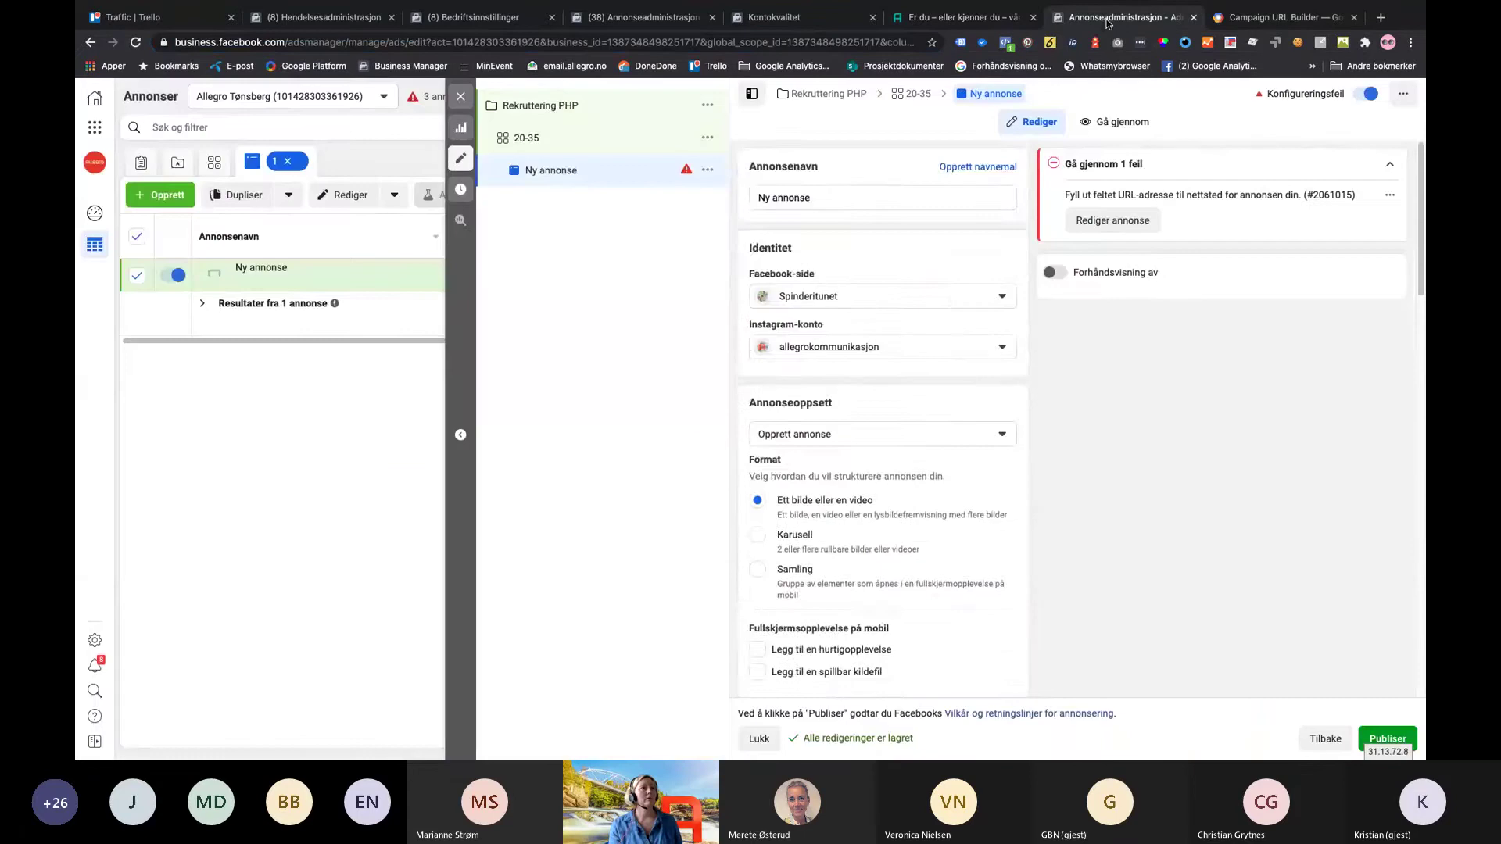
scroll(982, 329, "down", 7)
scroll(982, 329, "down", 3)
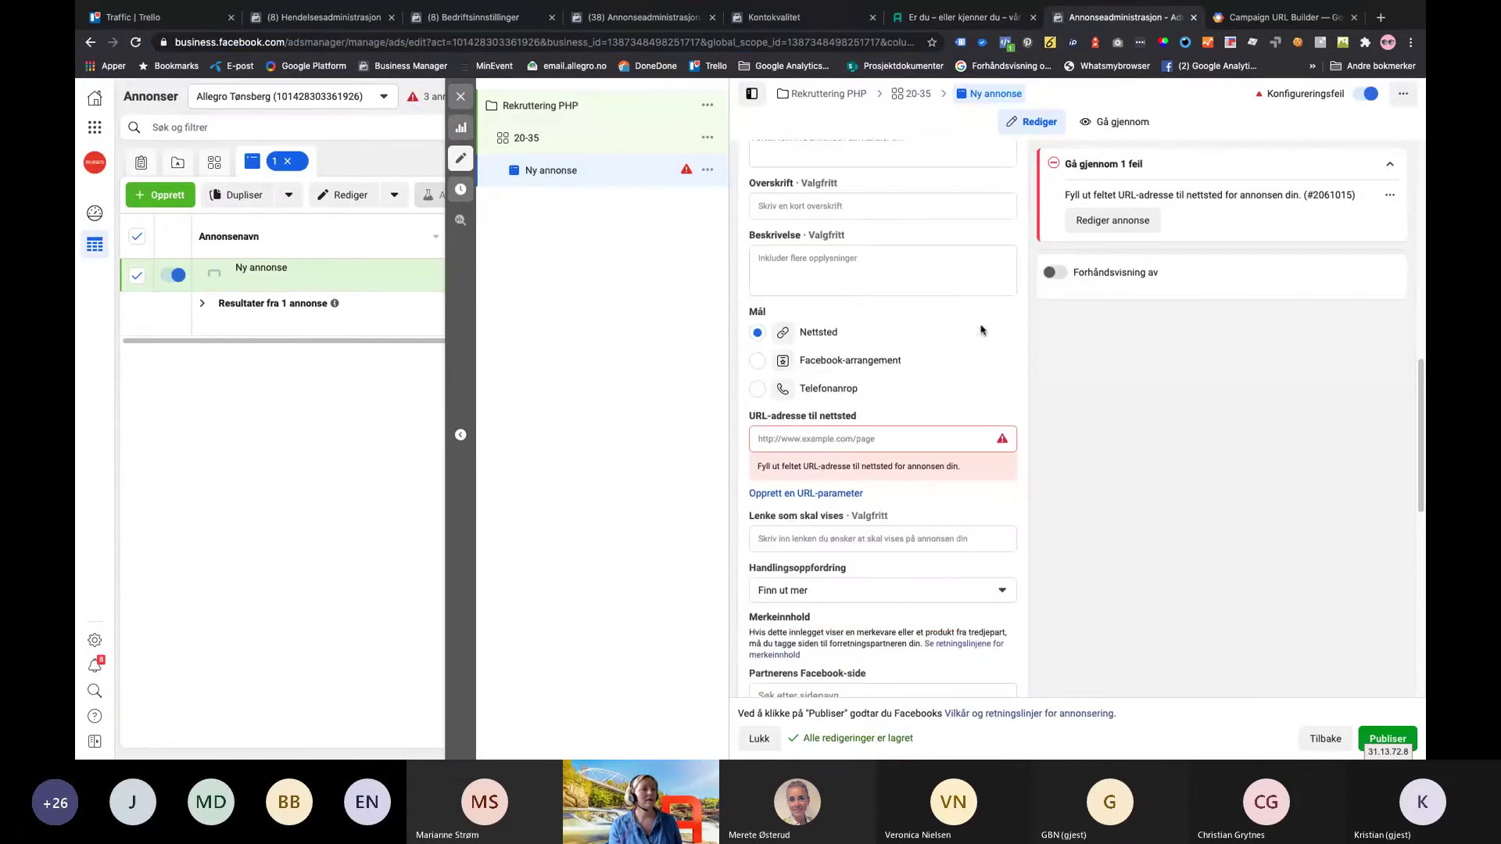
left_click(844, 439)
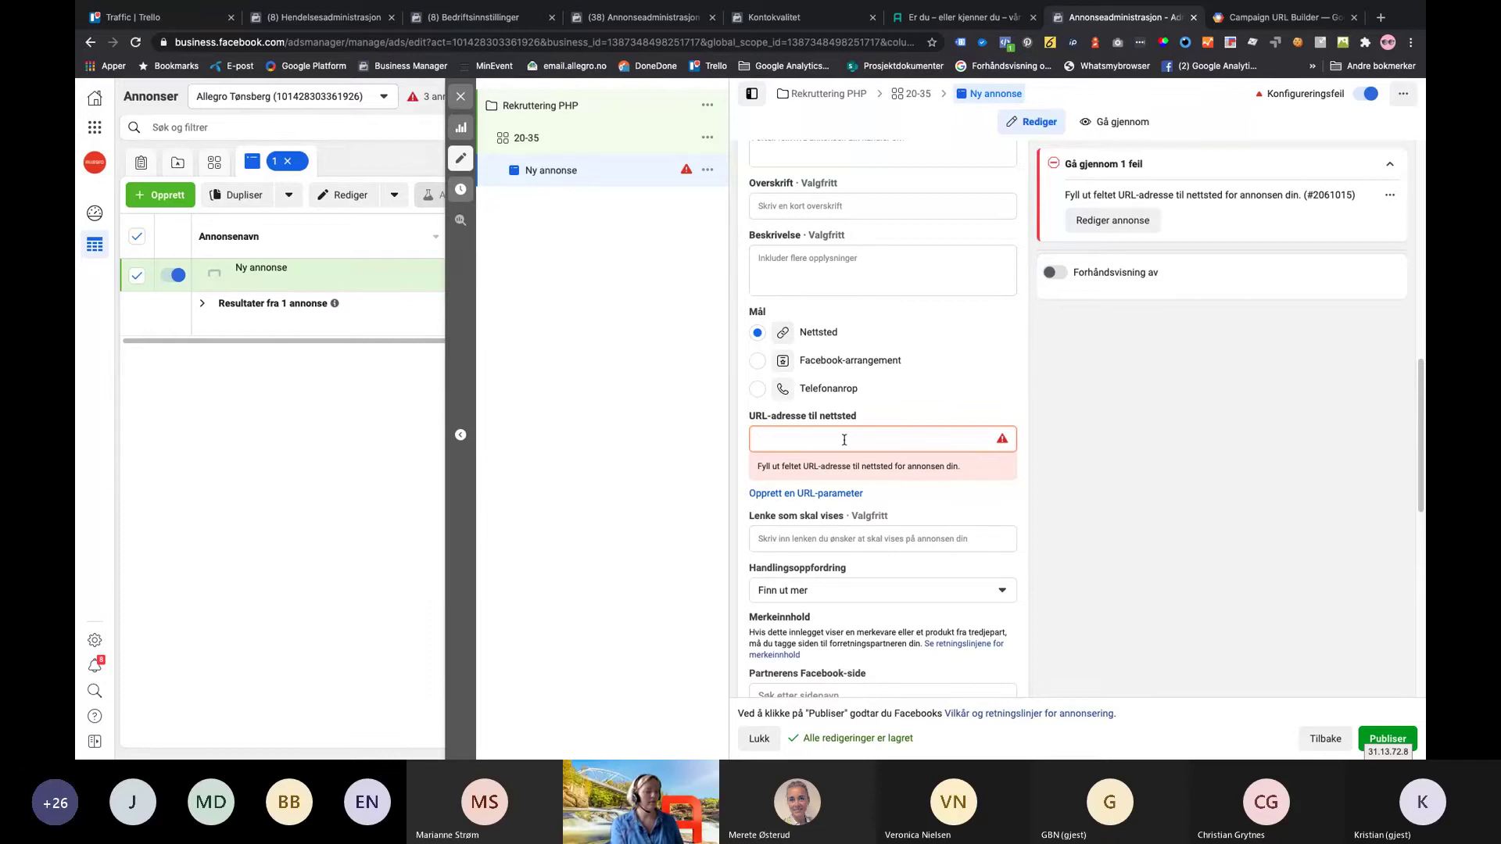
type("https://www.allegro.no/aktuelt/er-du-eller-kjenner-du-vaar-nye-kollega/")
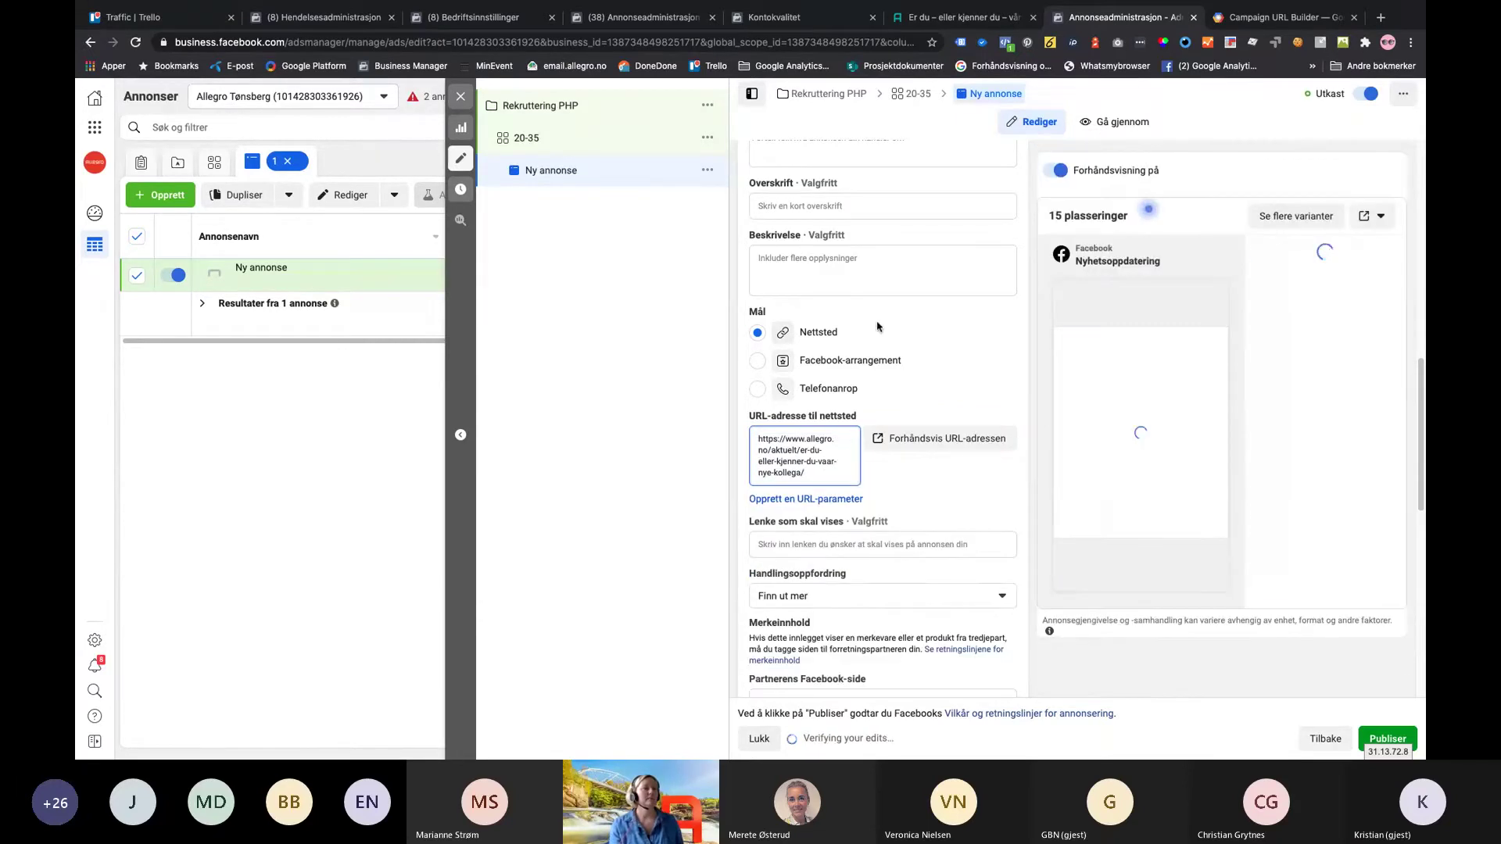
Rename the ad as Film
scroll(878, 328, "up", 15)
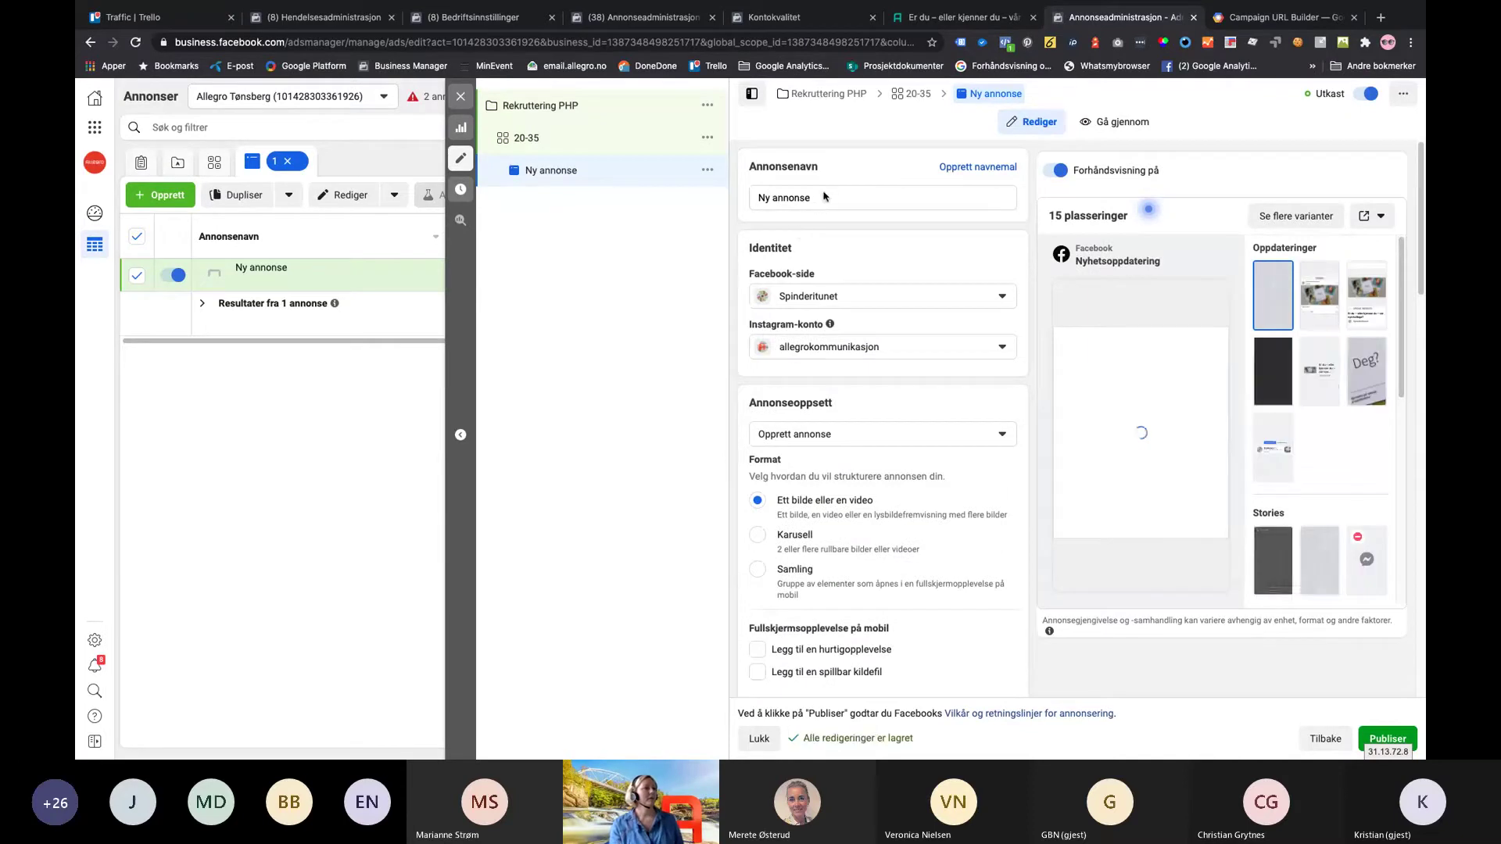
left_click_drag(822, 198, 734, 200)
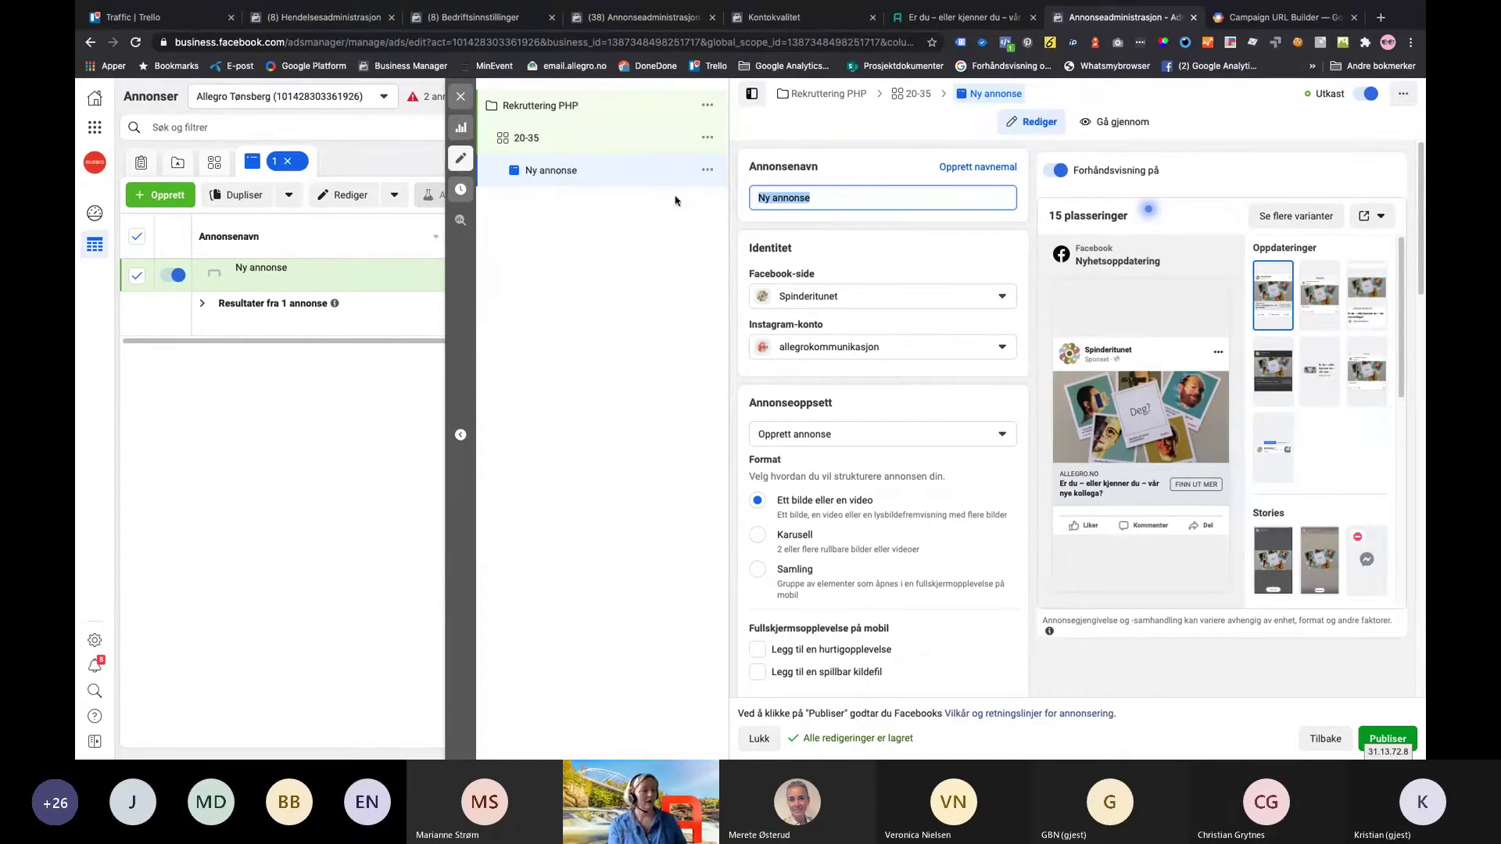
type("Film")
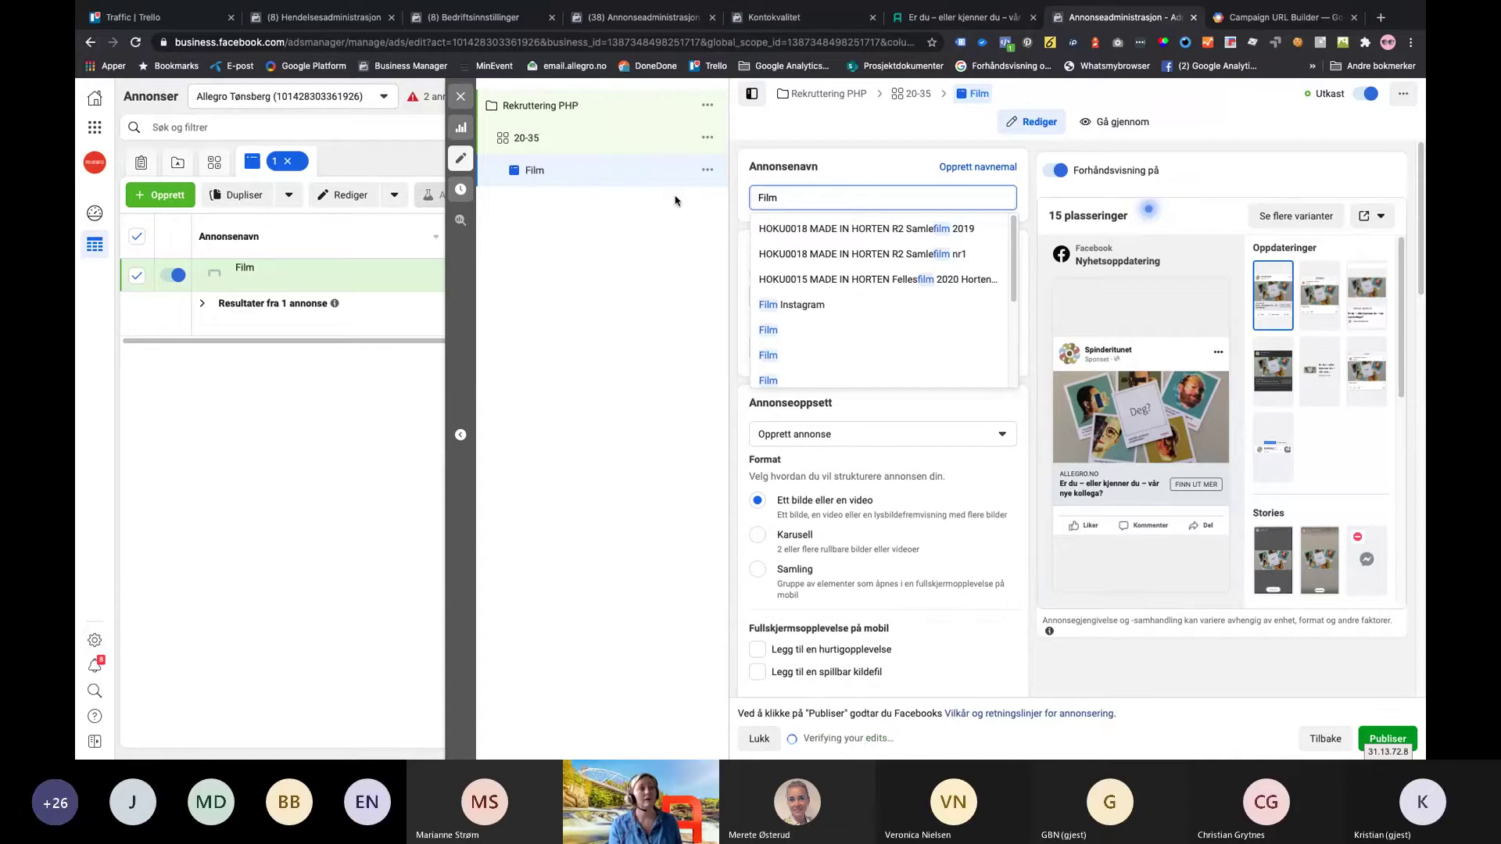
left_click(682, 244)
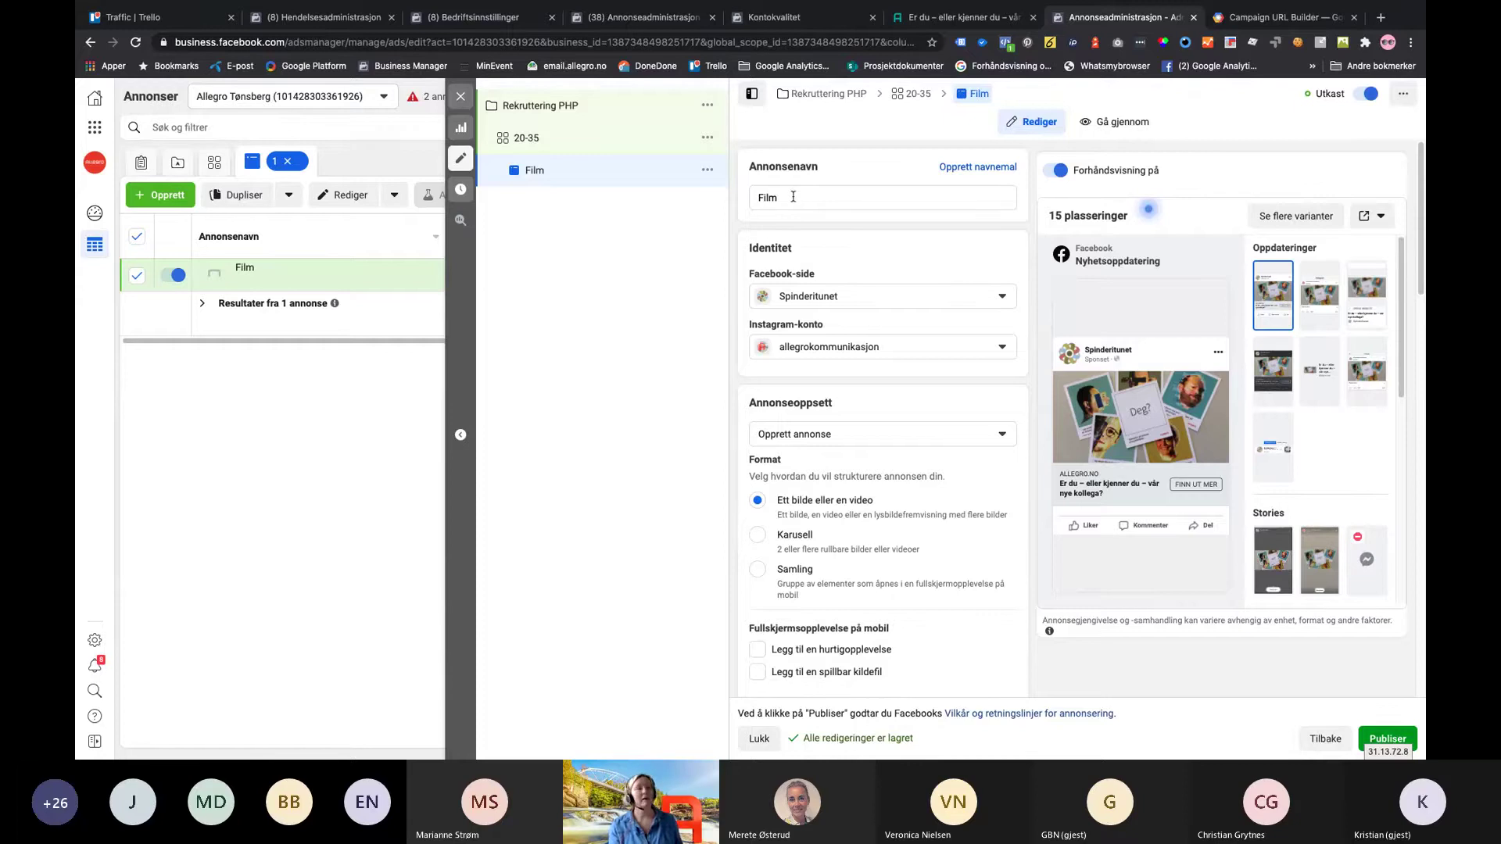
Set the ad's Facebook page to Allegro and check which Instagram accounts are available for it
scroll(834, 249, "down", 1)
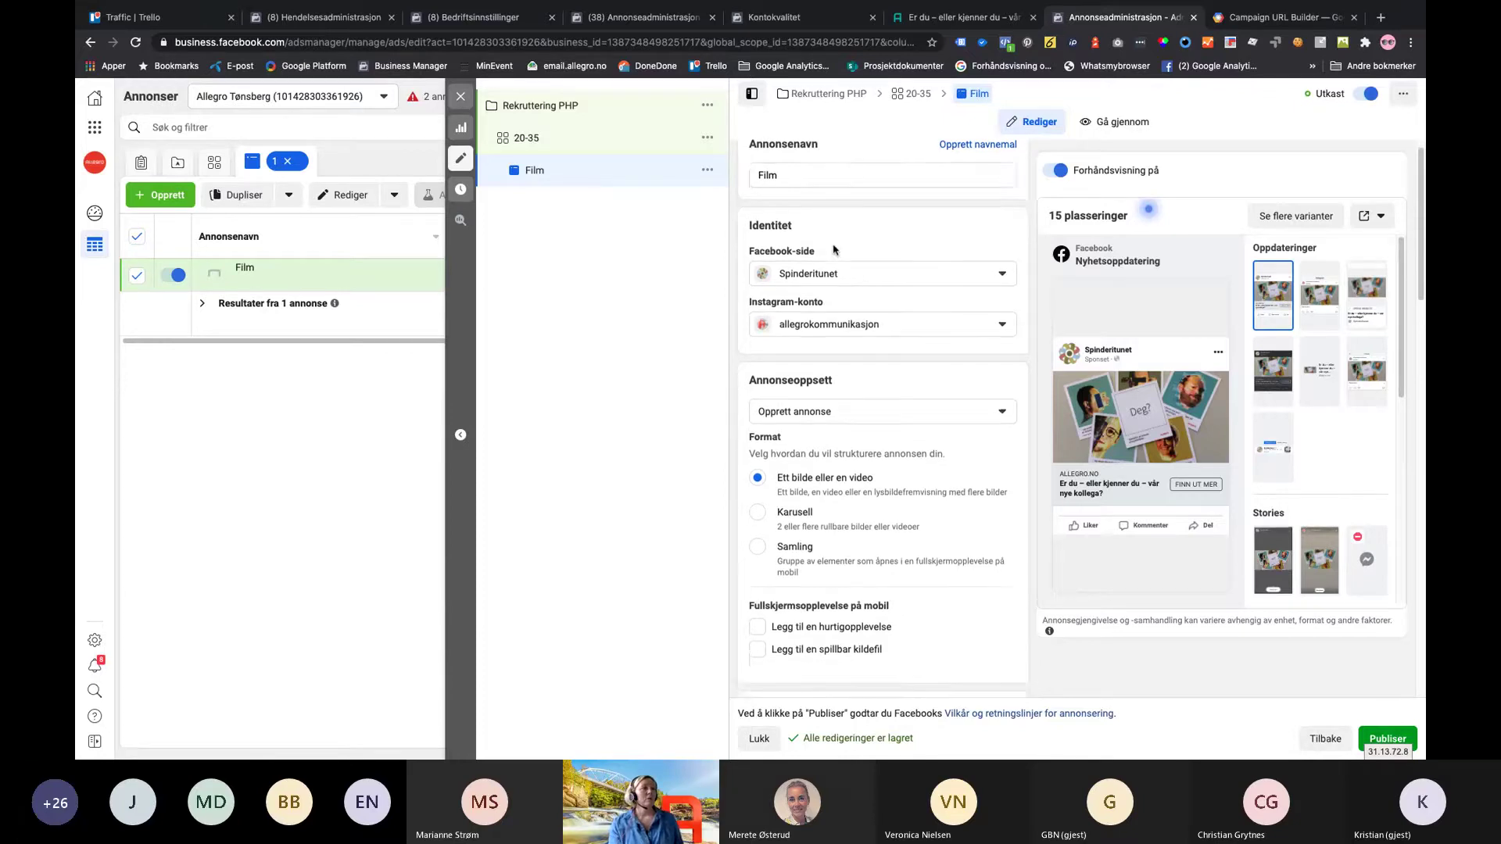
scroll(834, 249, "down", 1)
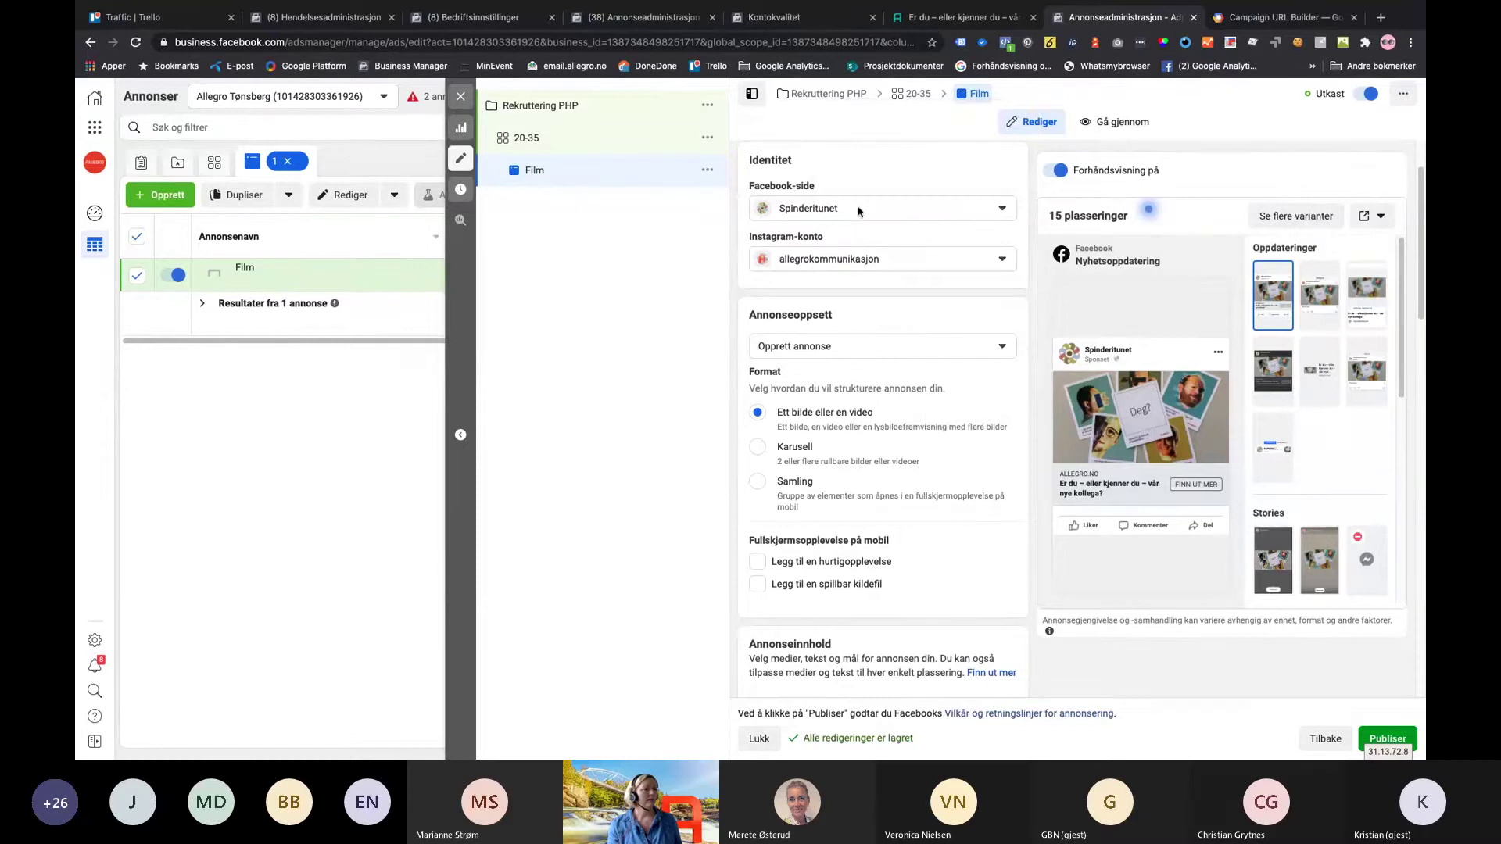
left_click(1001, 209)
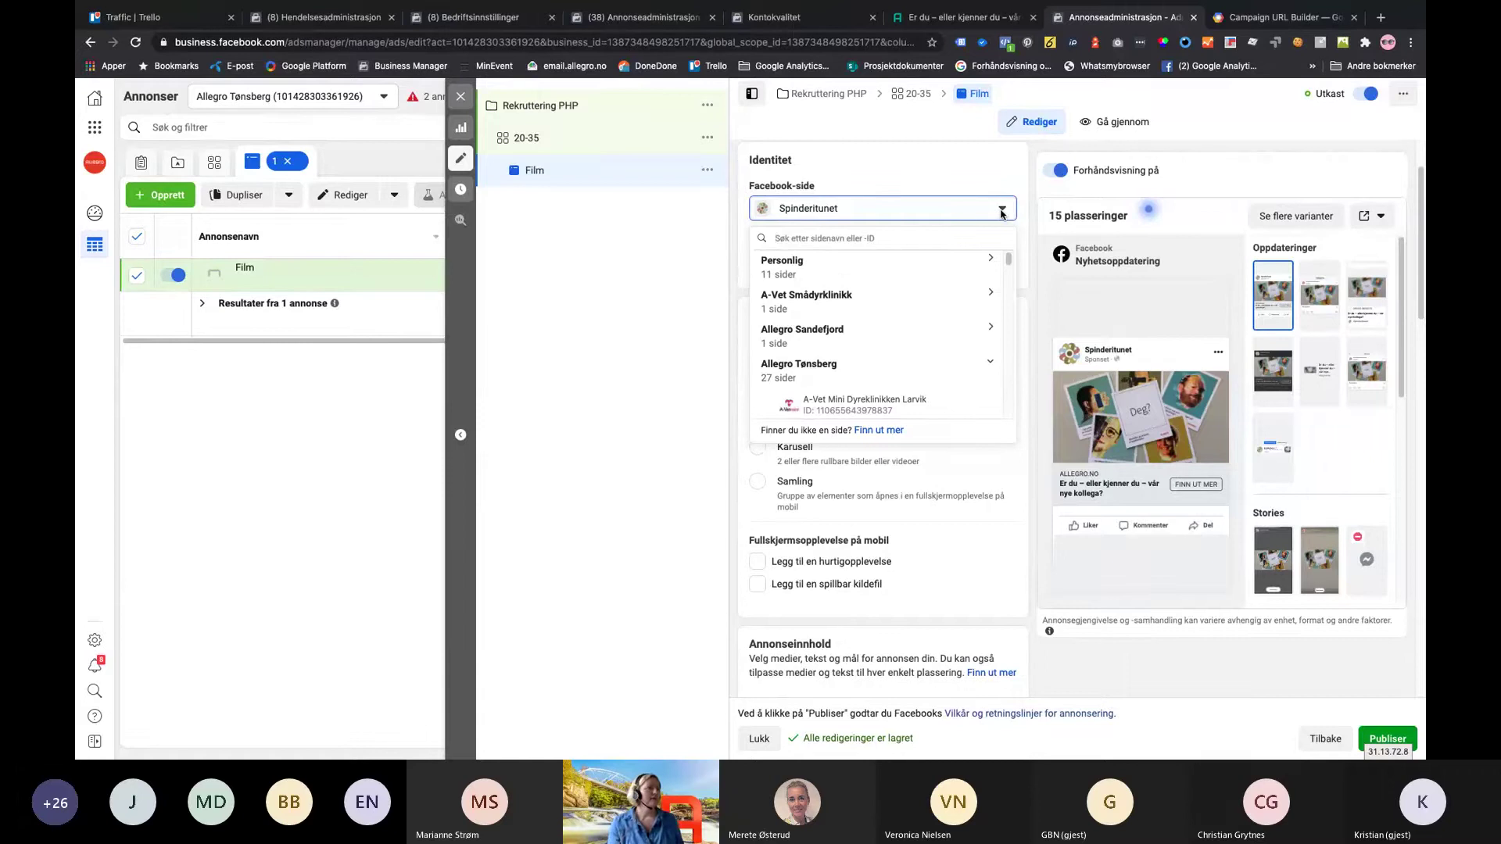
type("alle")
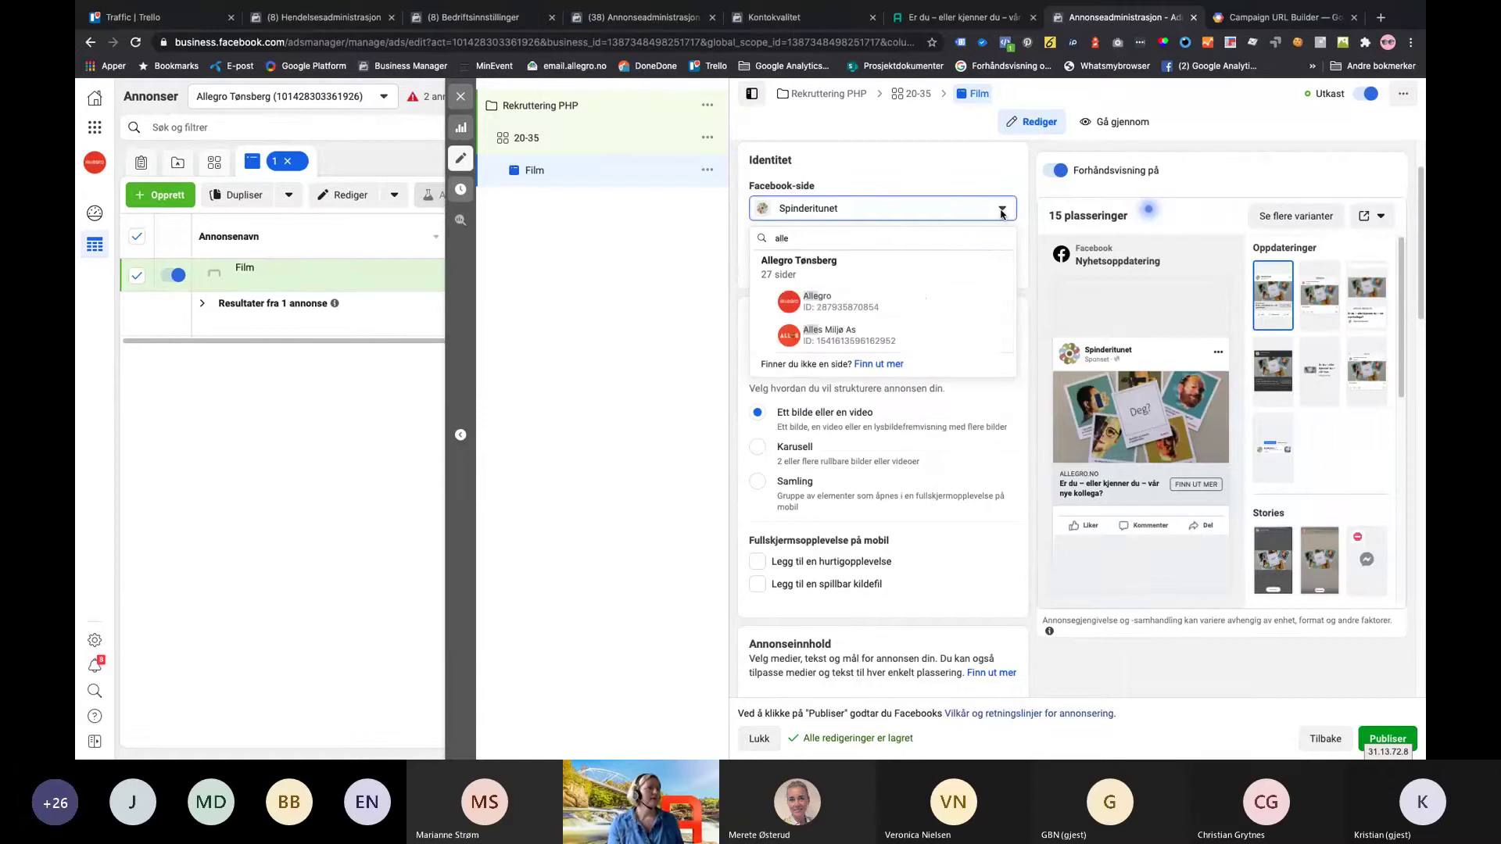
left_click(813, 306)
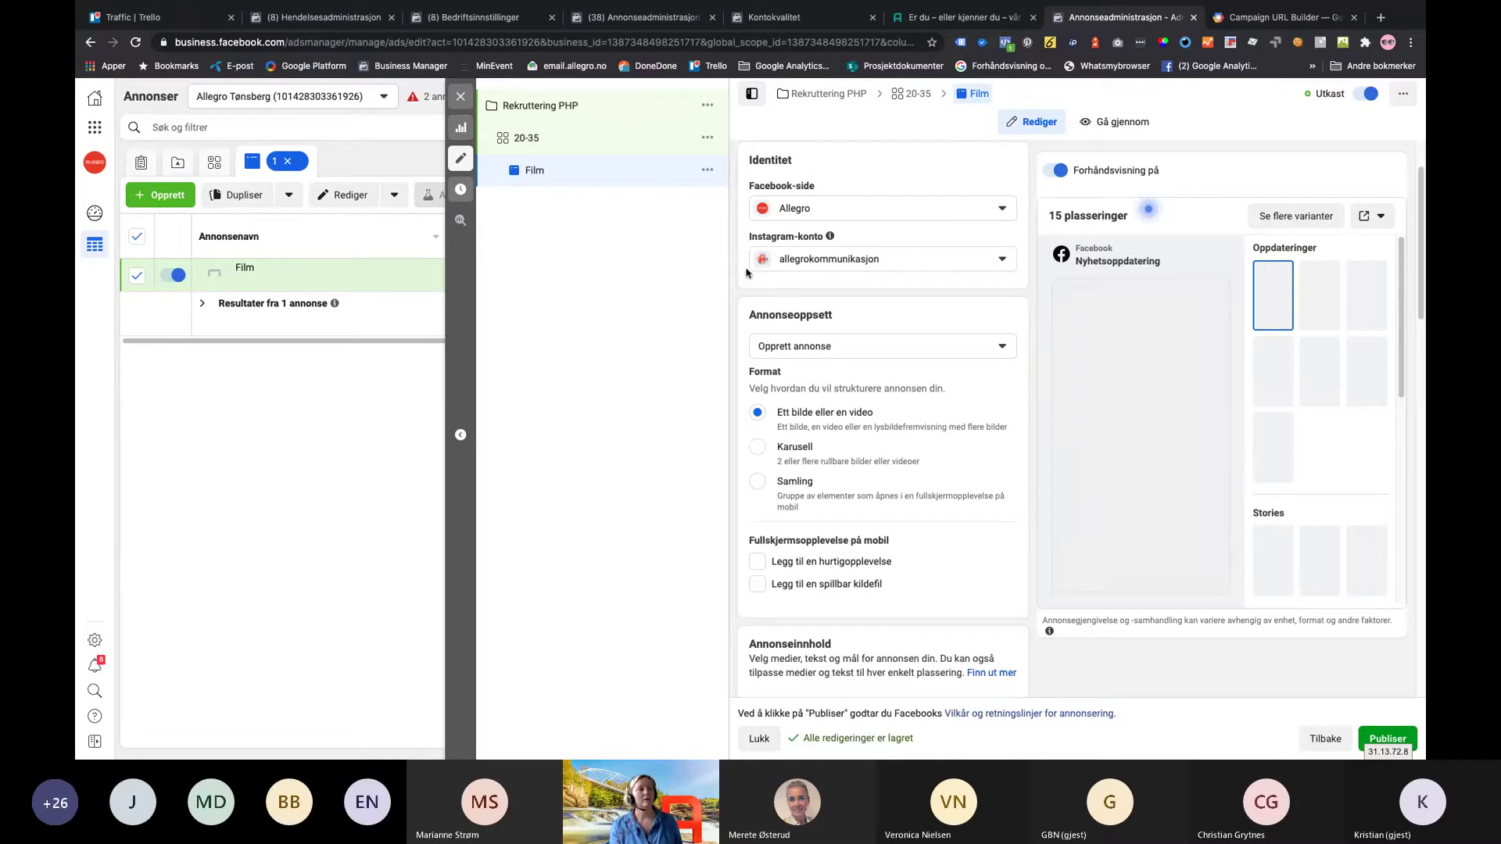
left_click(1002, 264)
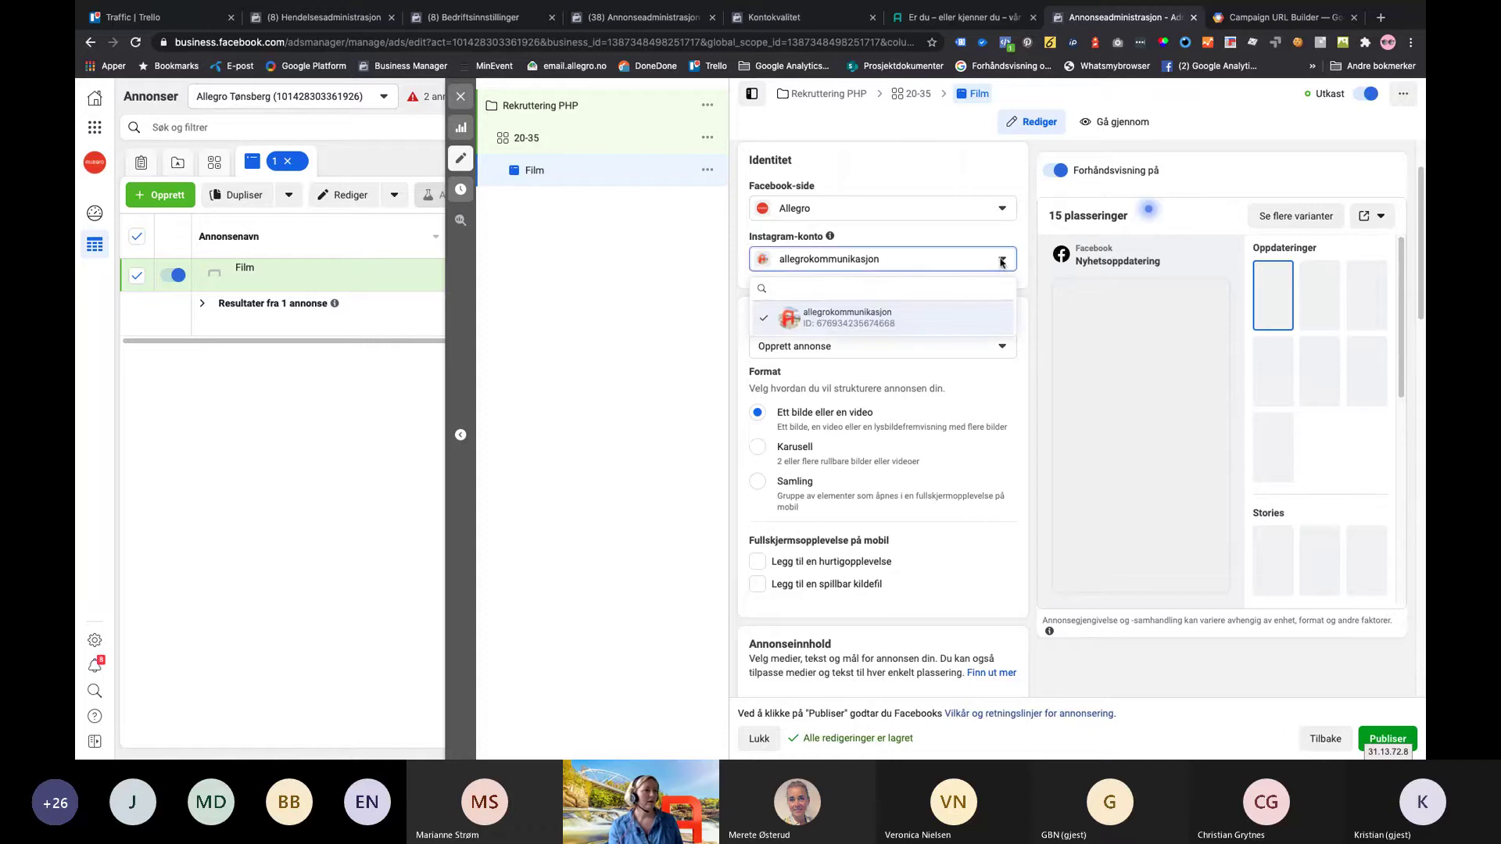
left_click(1002, 261)
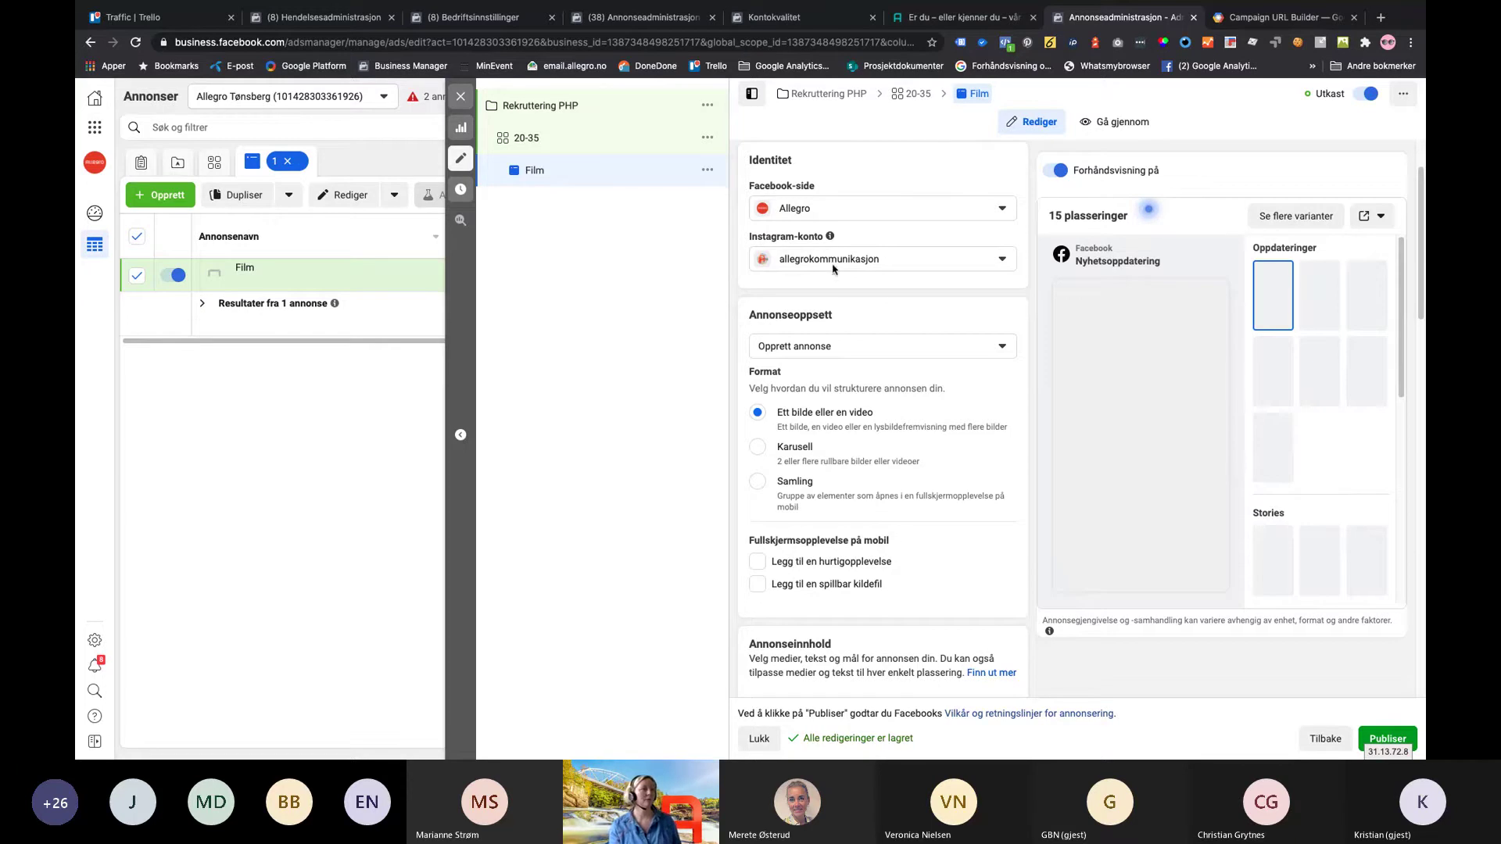
Add the 864 × 1080 NykOLLEGA video from the account videos to the ad and continue to its placement cropping options
scroll(903, 314, "down", 3)
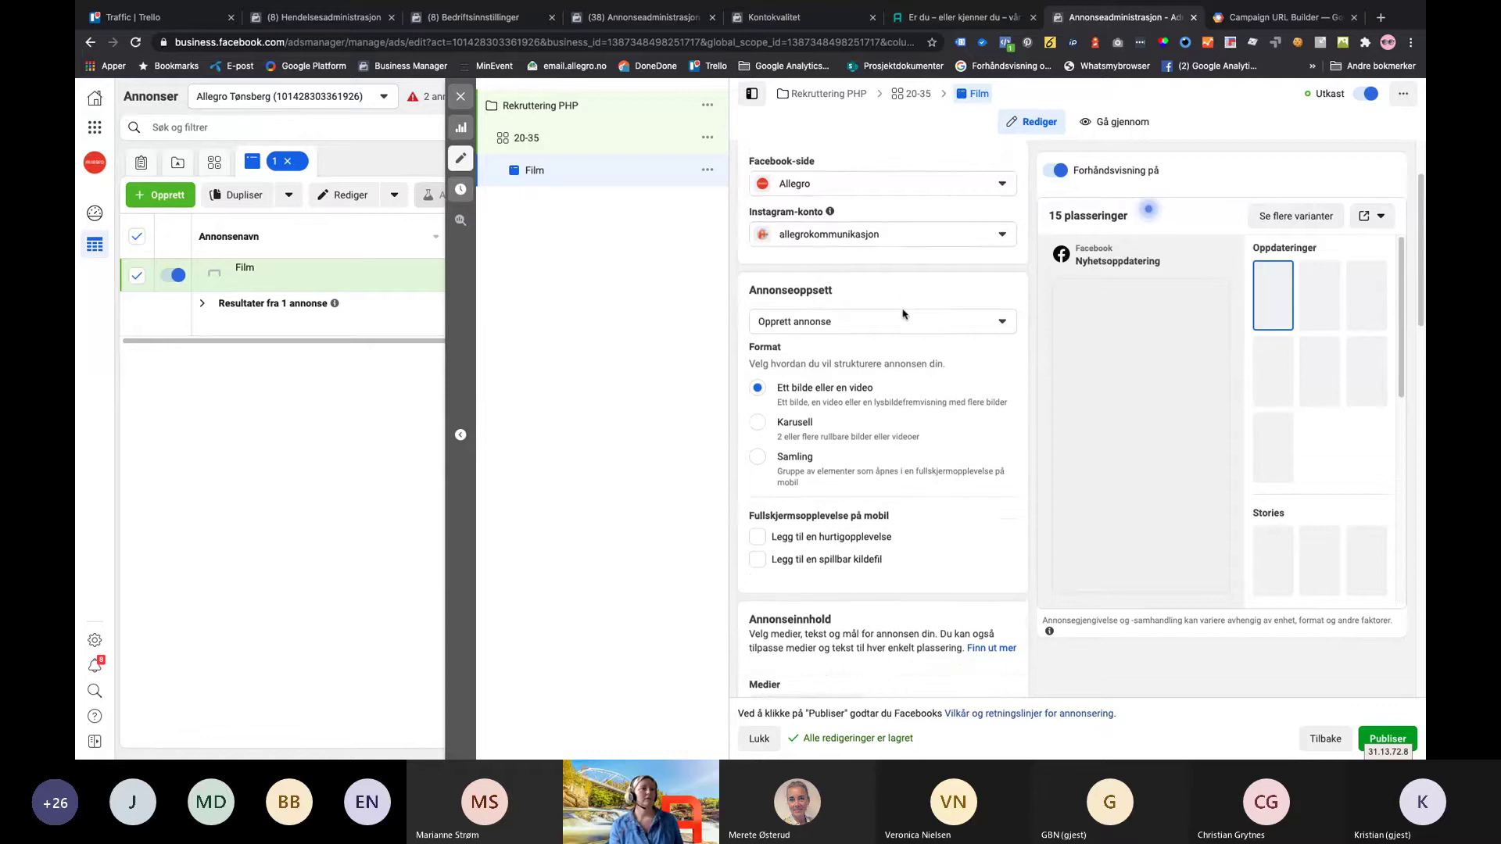
scroll(905, 315, "down", 1)
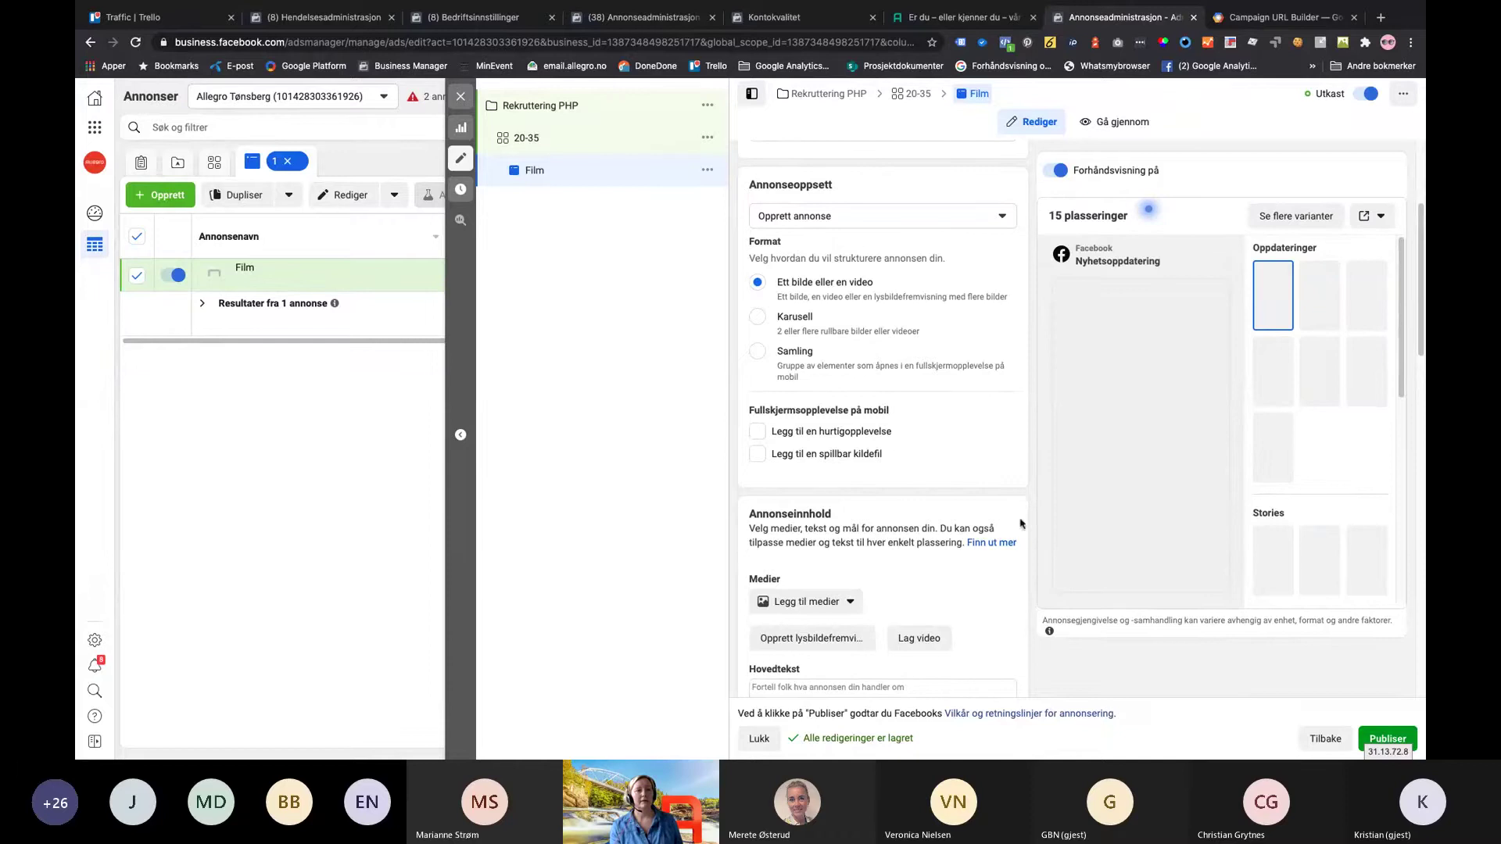
mouse_move(1098, 548)
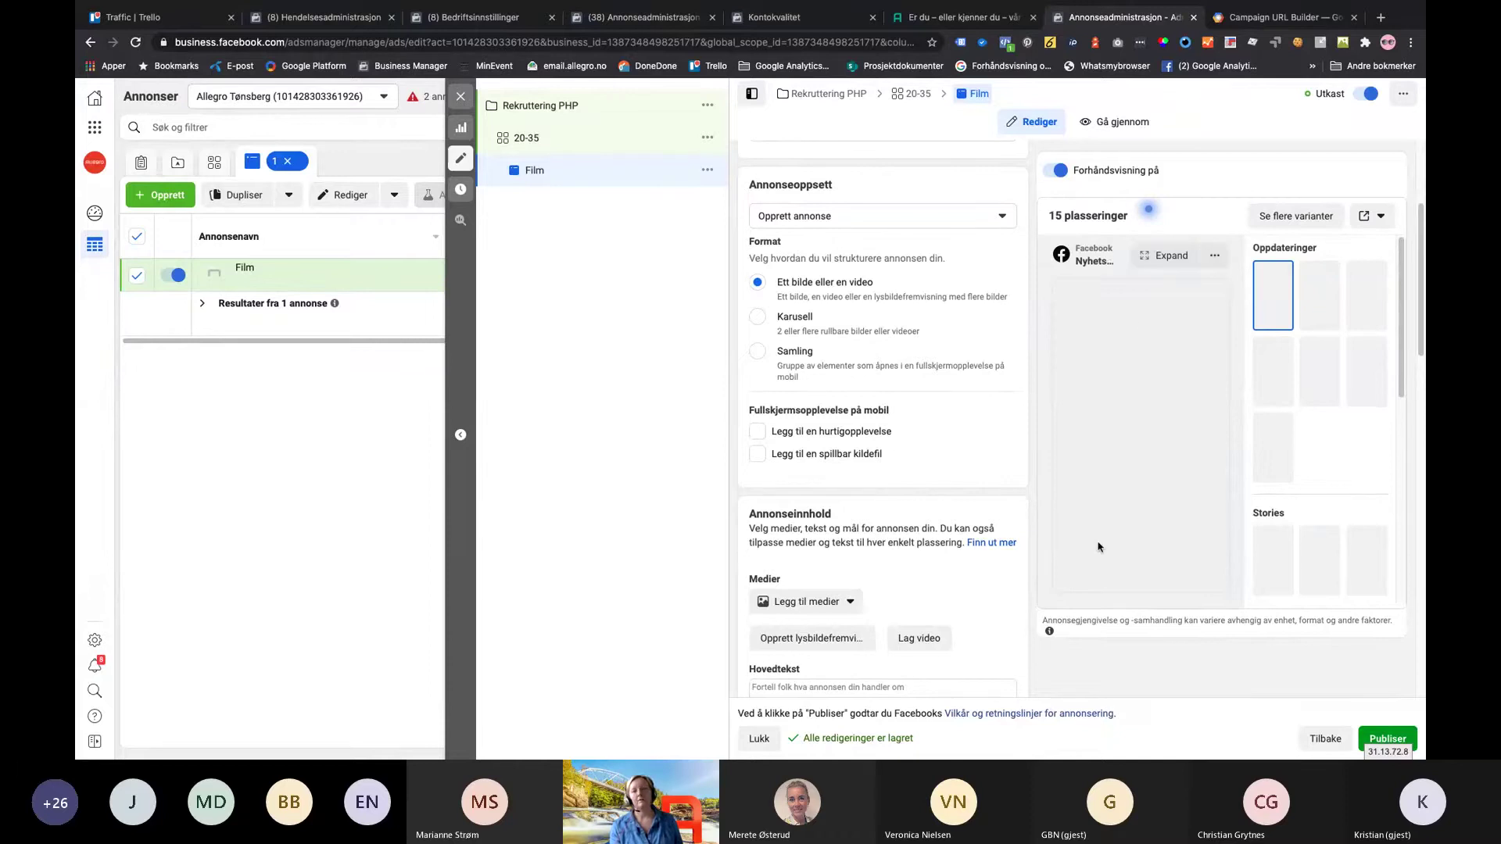
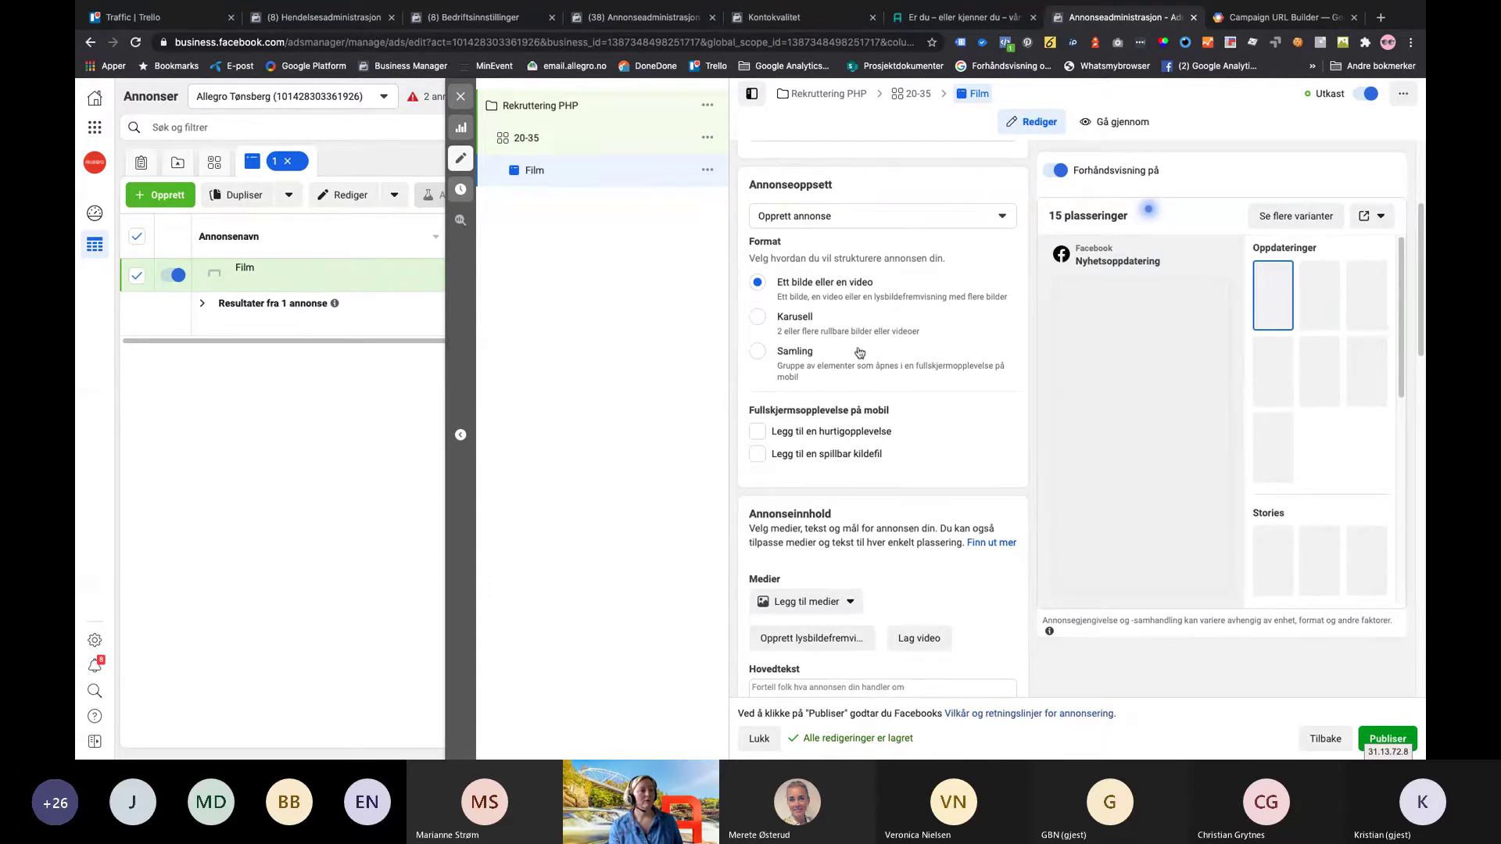
scroll(864, 347, "down", 1)
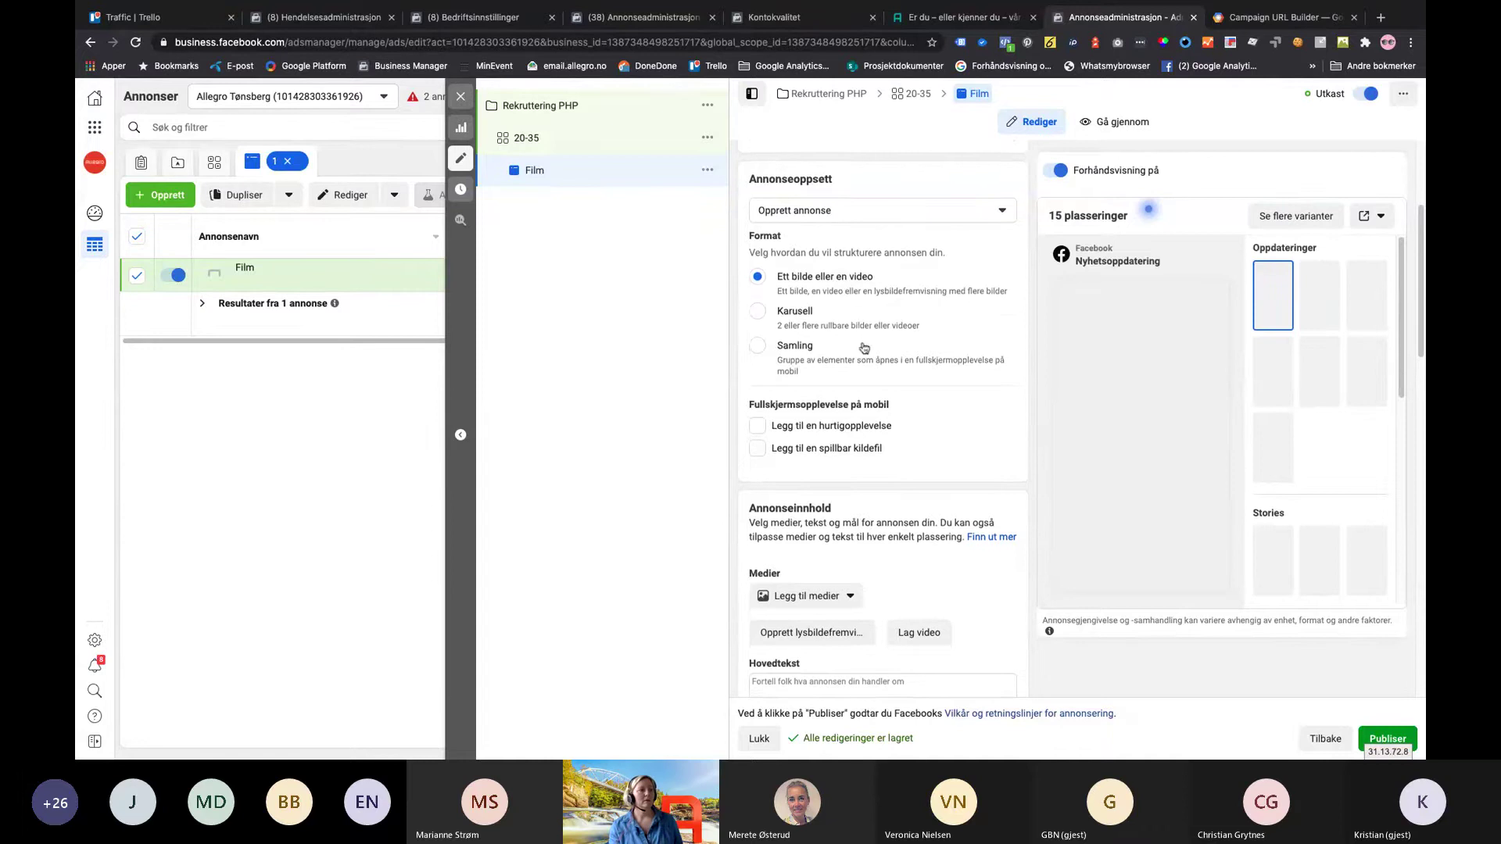
scroll(864, 348, "down", 5)
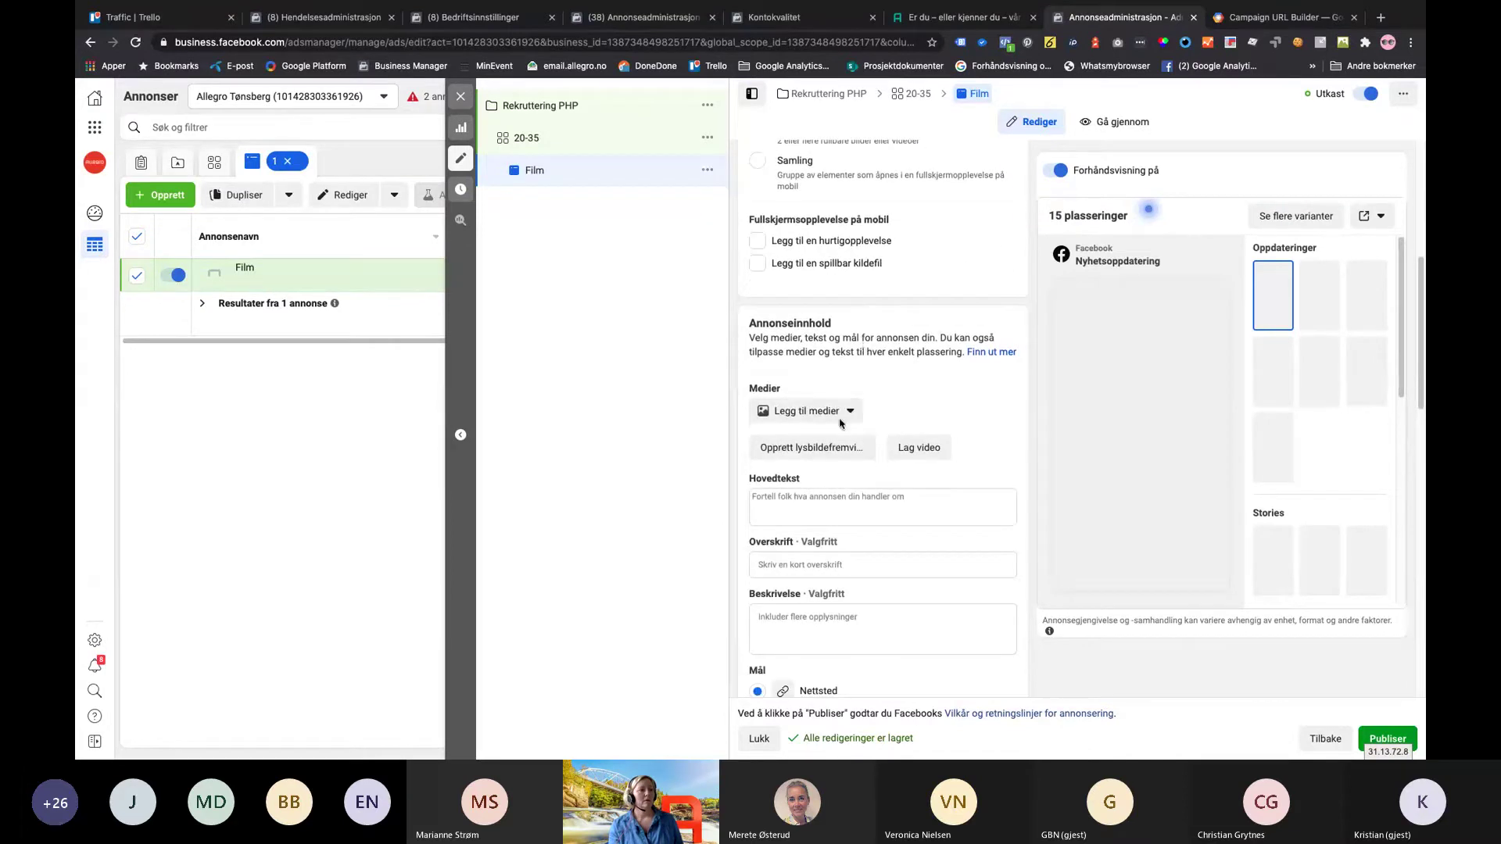
left_click(847, 412)
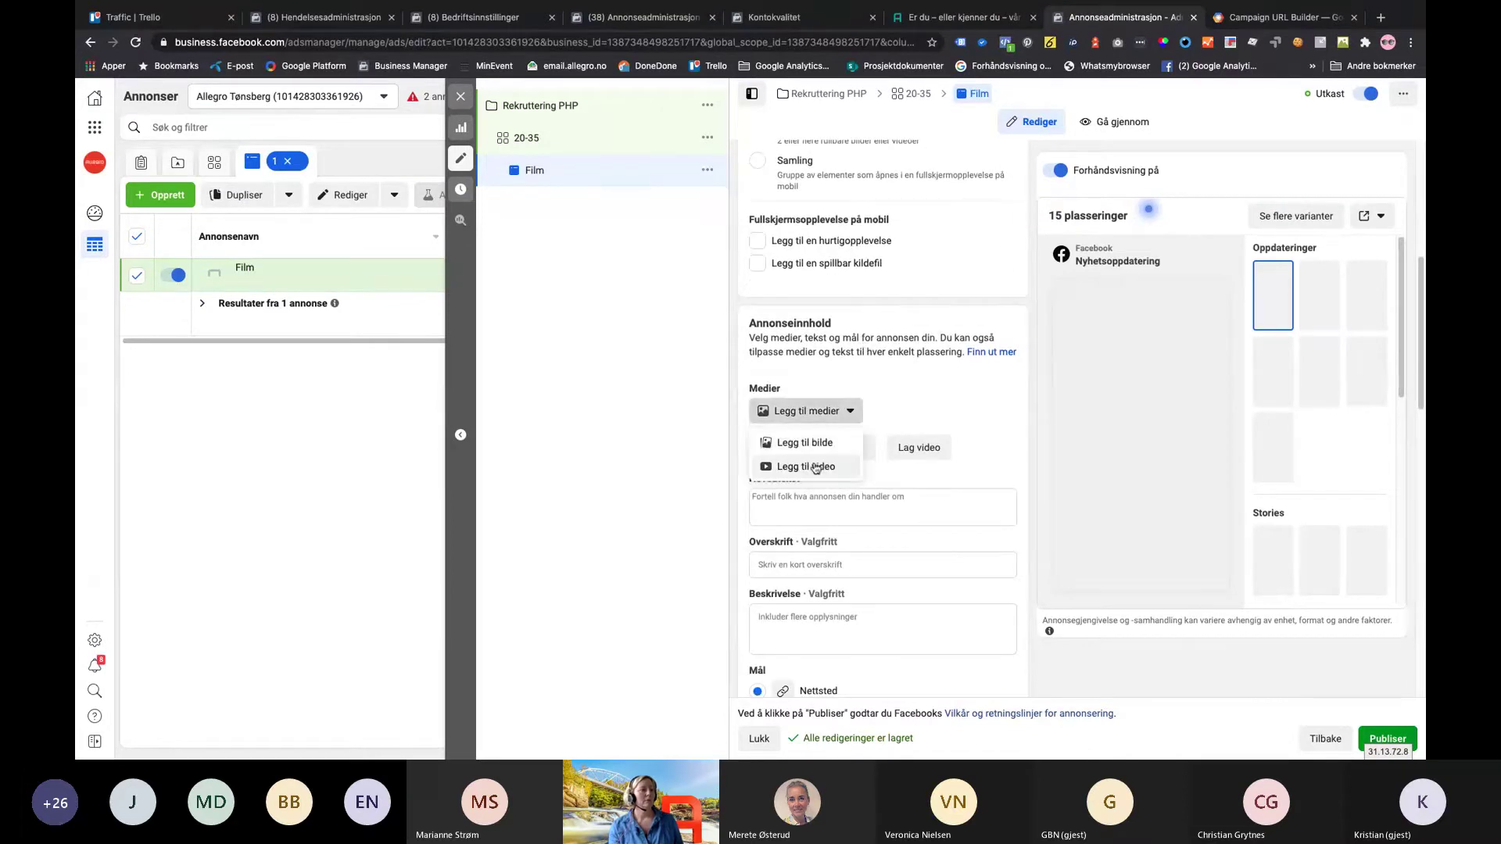
left_click(813, 466)
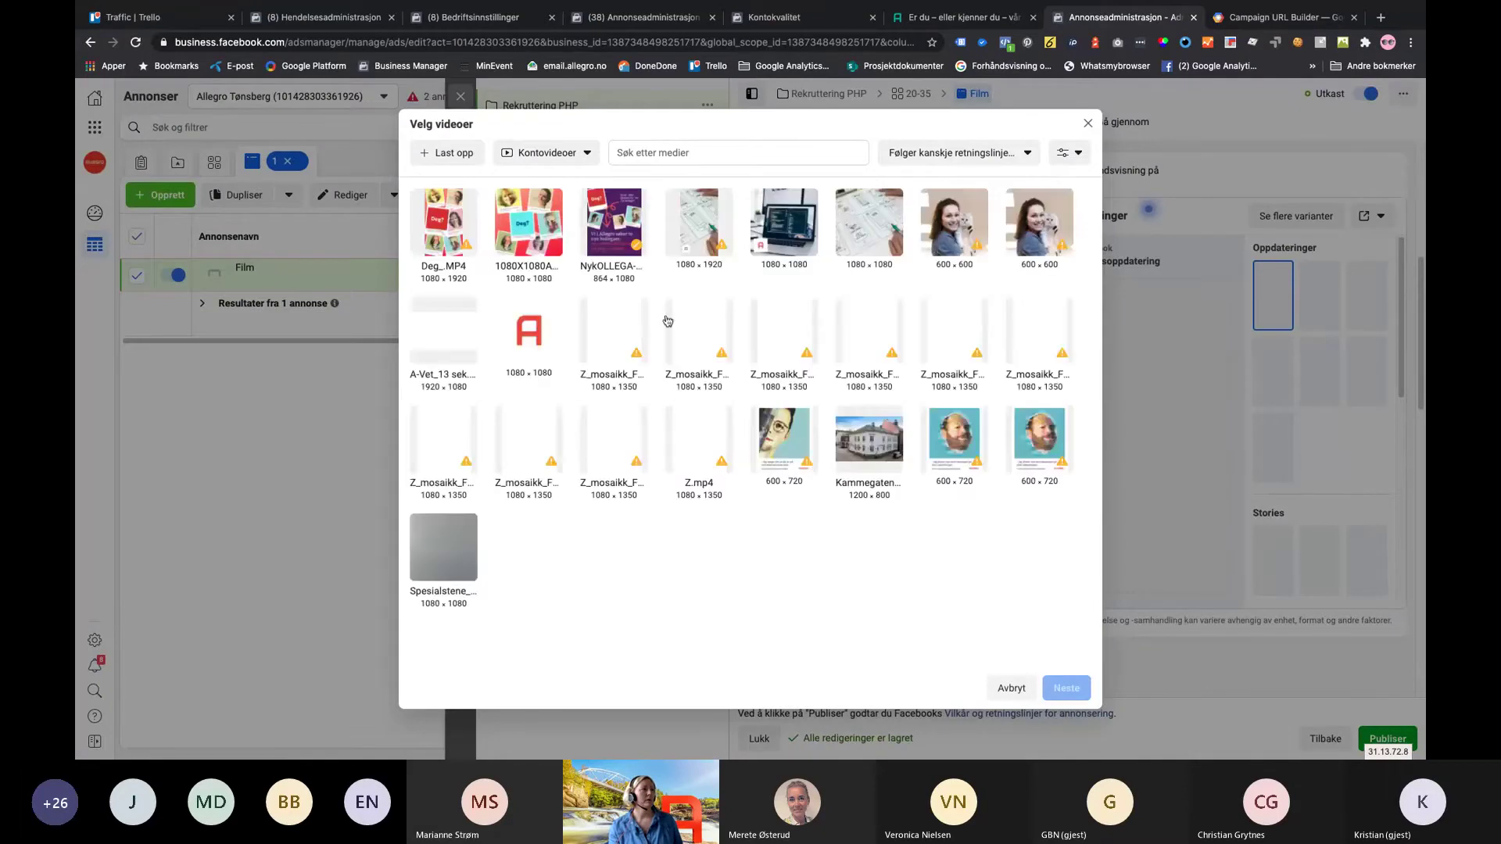
left_click(610, 237)
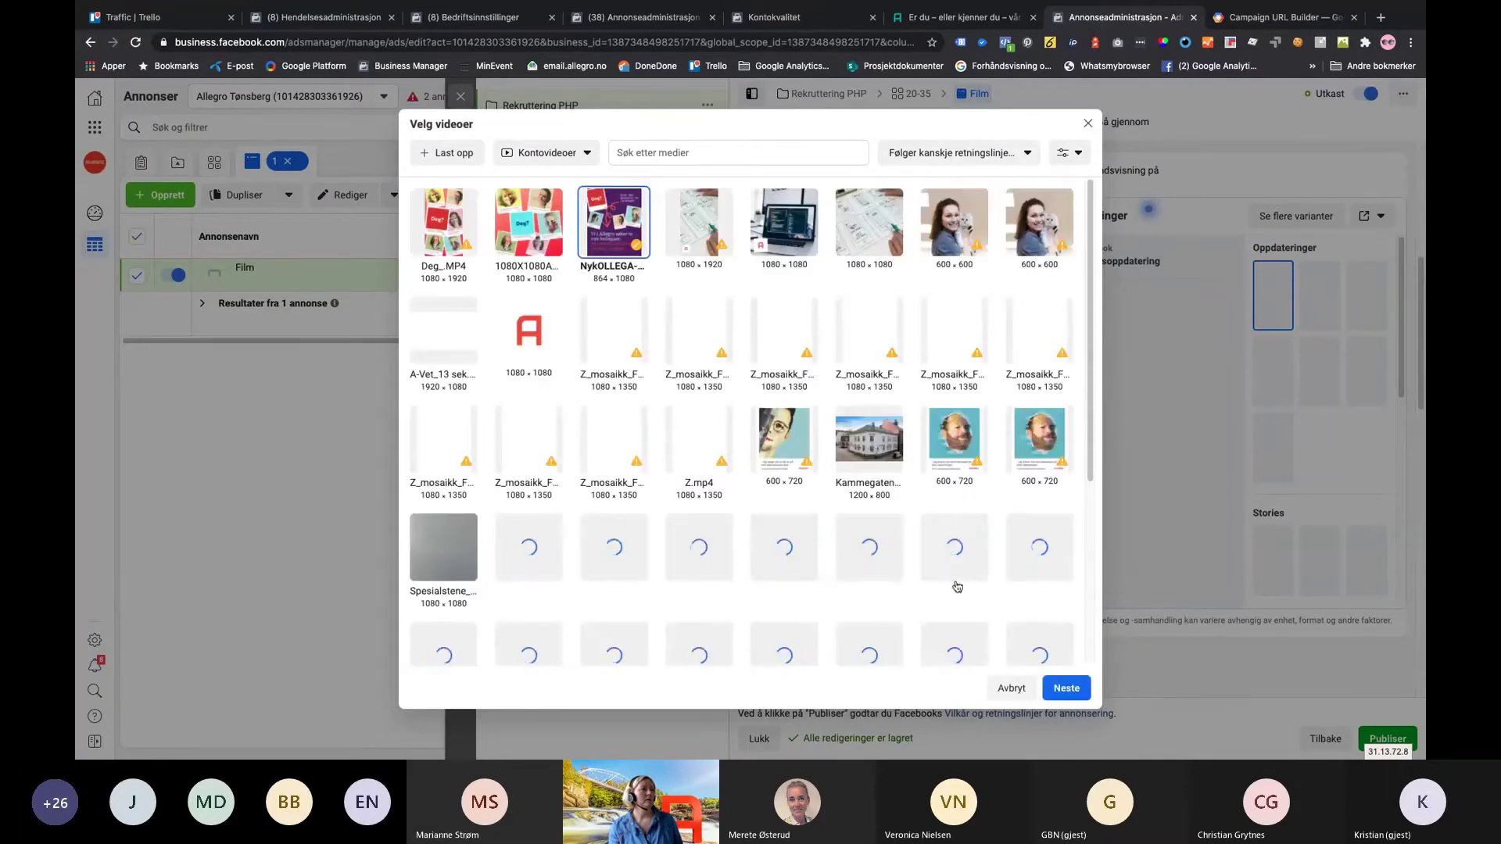
left_click(1071, 692)
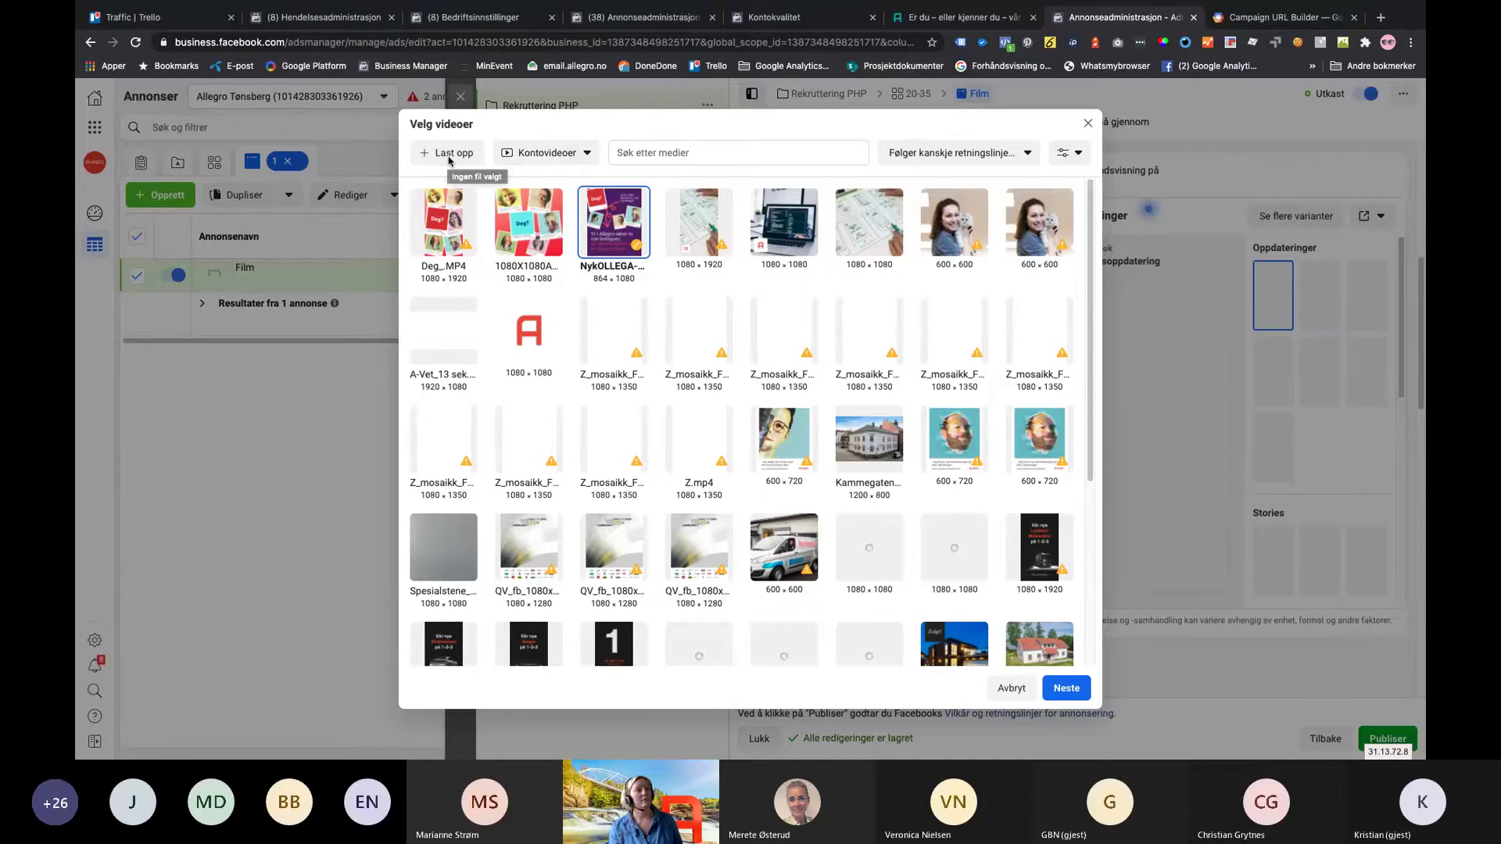
left_click(1067, 688)
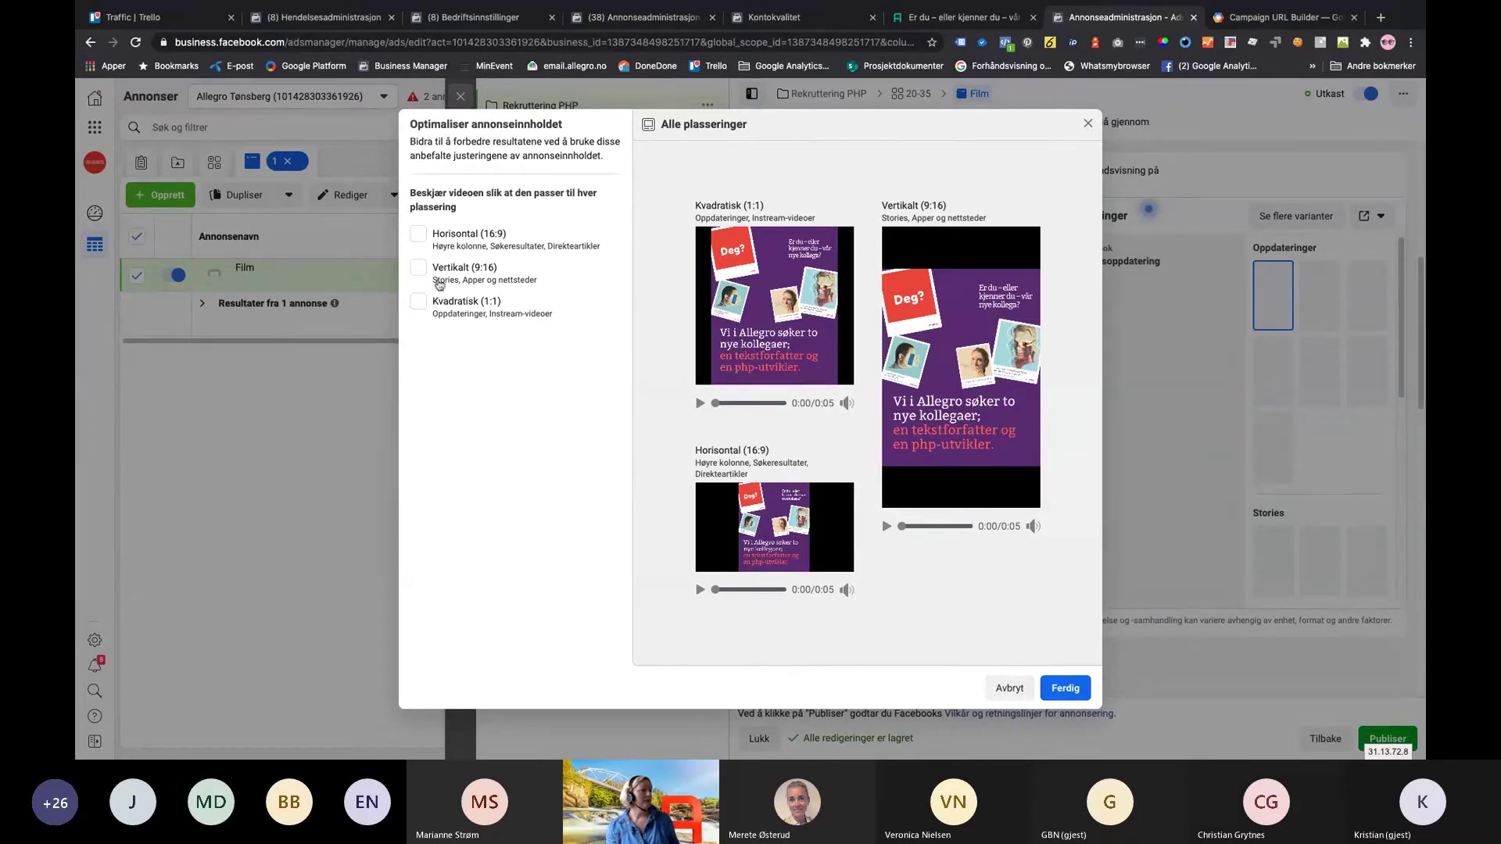
Try the Horisontal (16:9) and Kvadratisk (1:1) crops on the video, clearing each one again
left_click(420, 234)
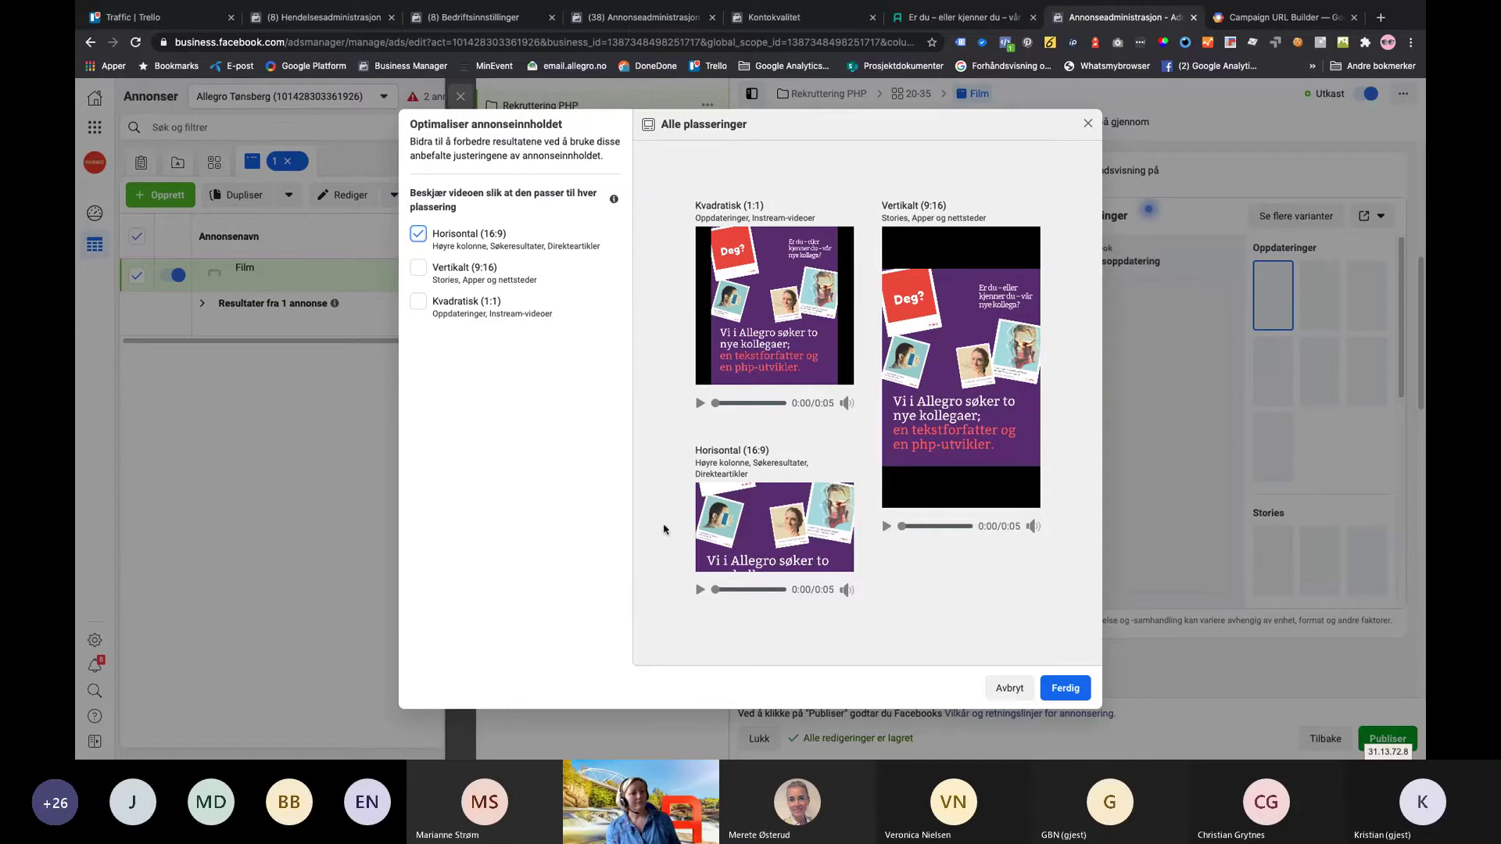
mouse_move(696, 544)
left_click(418, 234)
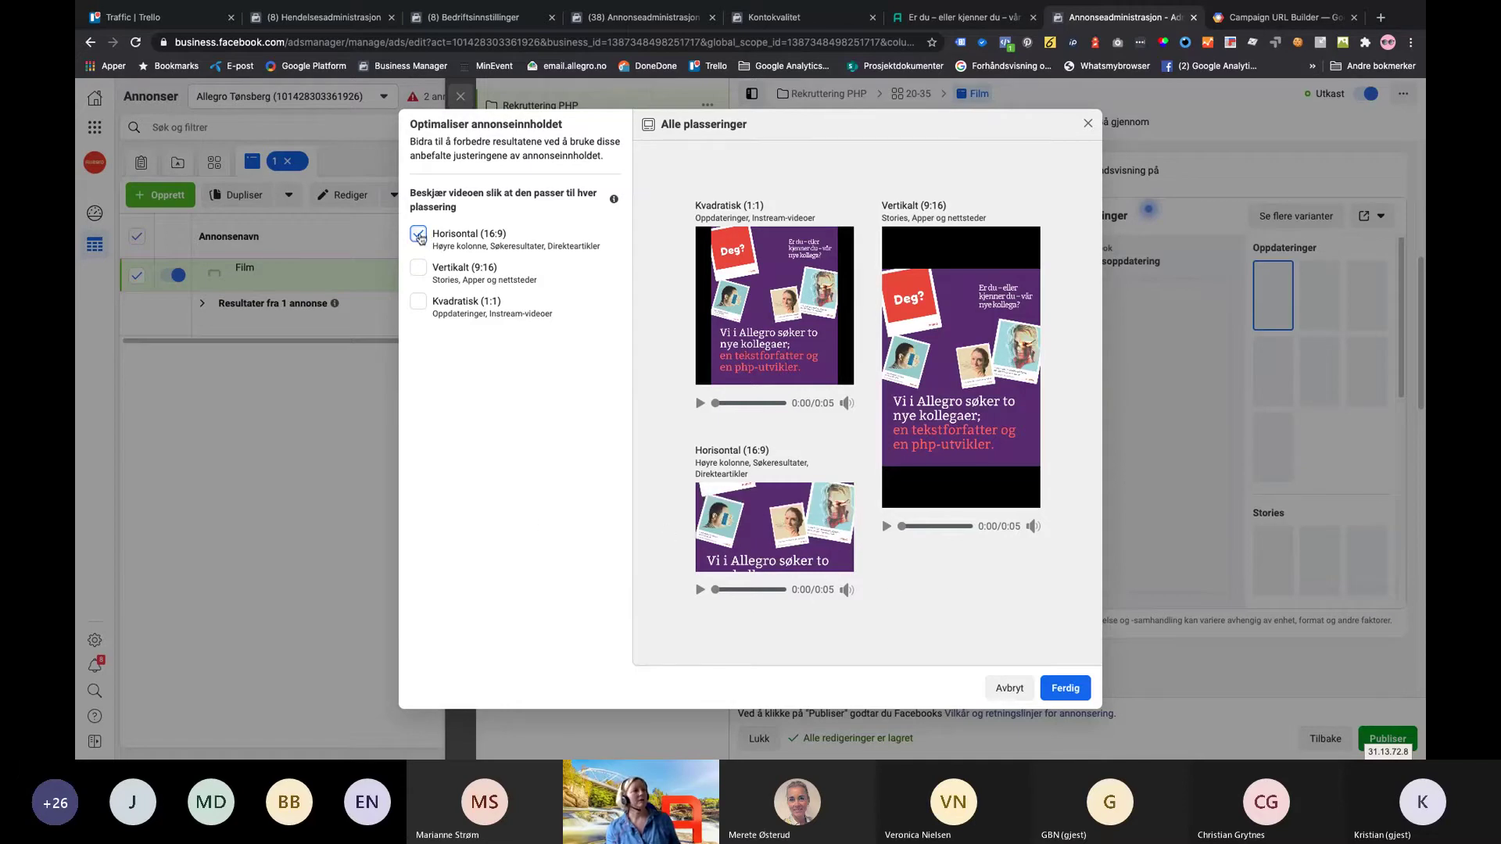
left_click(418, 302)
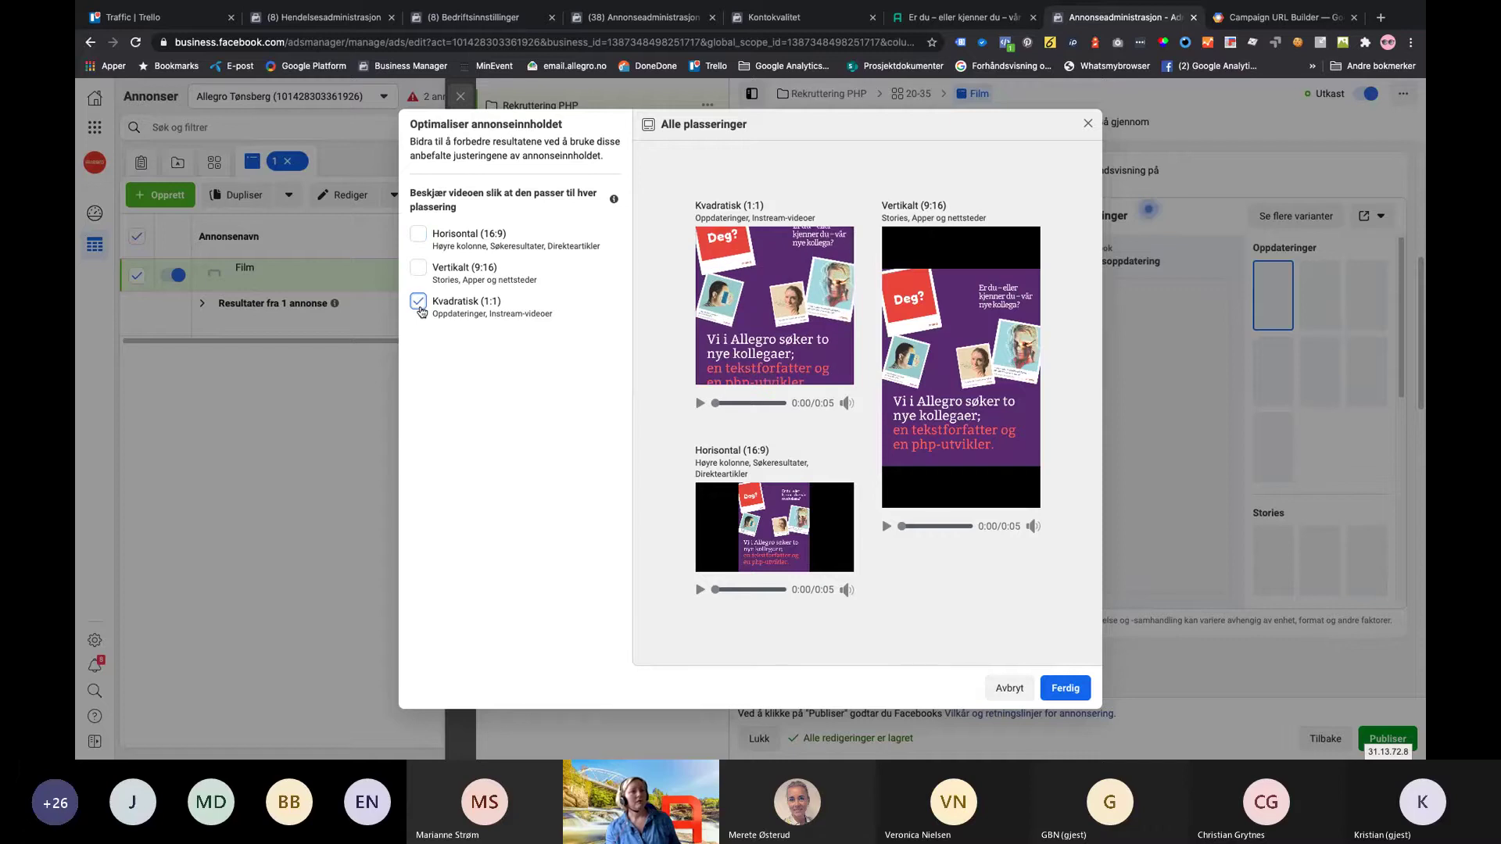
left_click(418, 302)
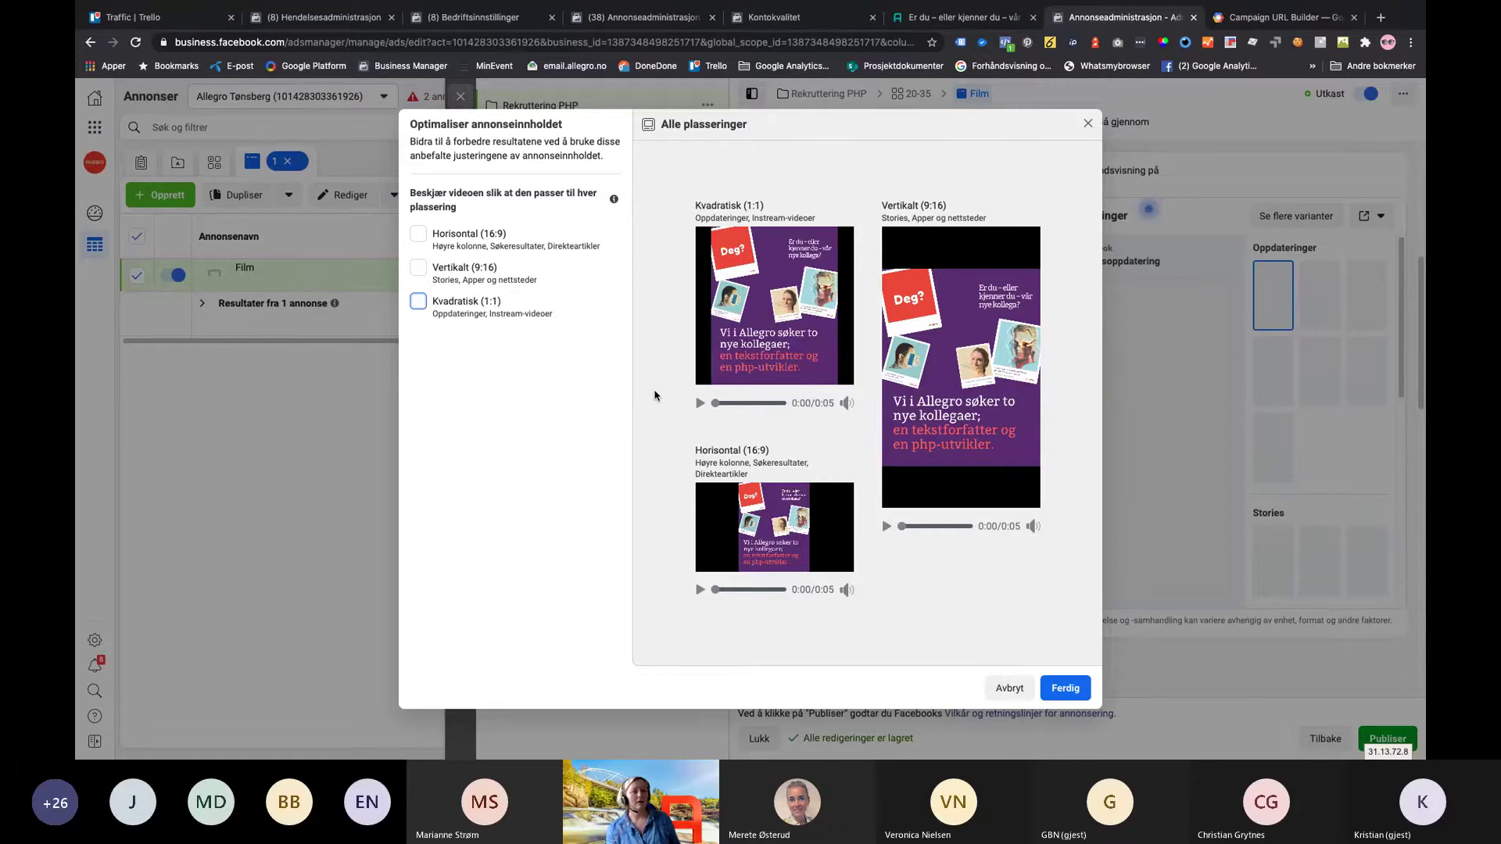
Finish adding the video to the ad with no placement crop selected
left_click(1070, 688)
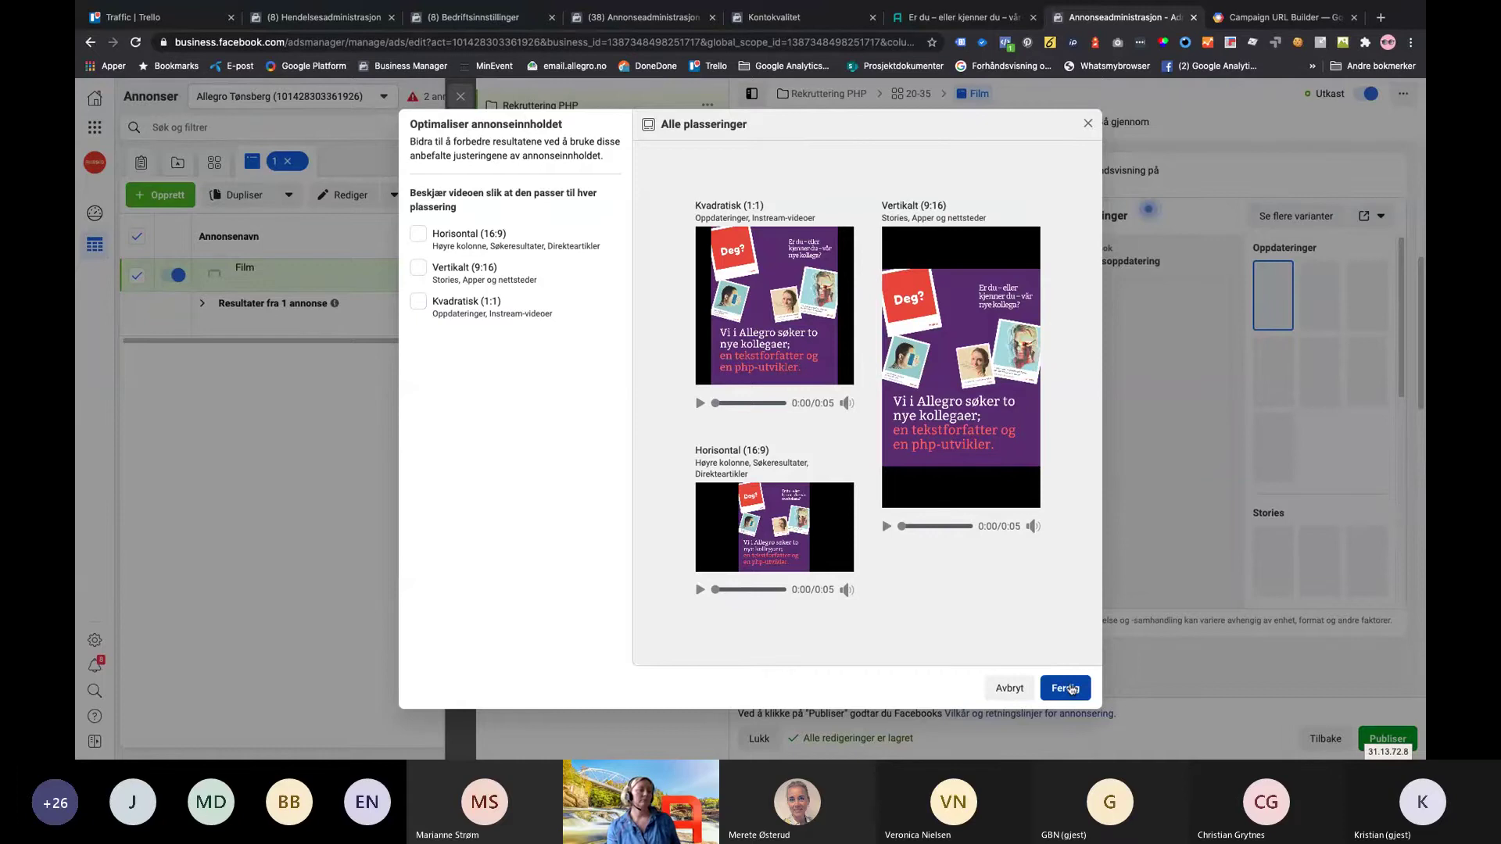
left_click(1065, 688)
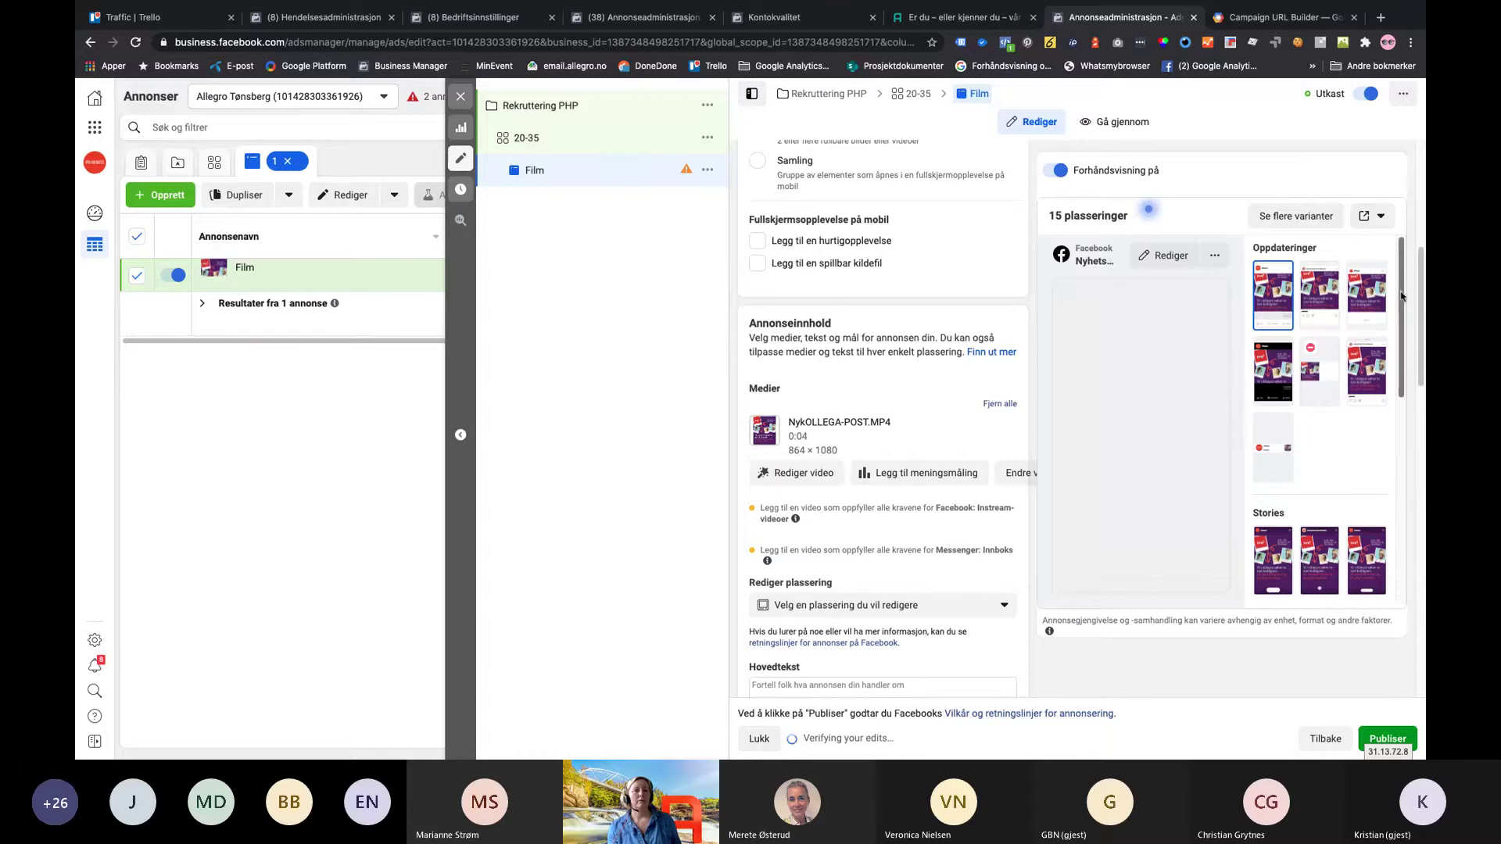
Examine the ad previews for the different placements, including Facebook Stories, Facebook video feeds, Instagram feed and the Facebook right column
left_click_drag(1402, 297, 1401, 410)
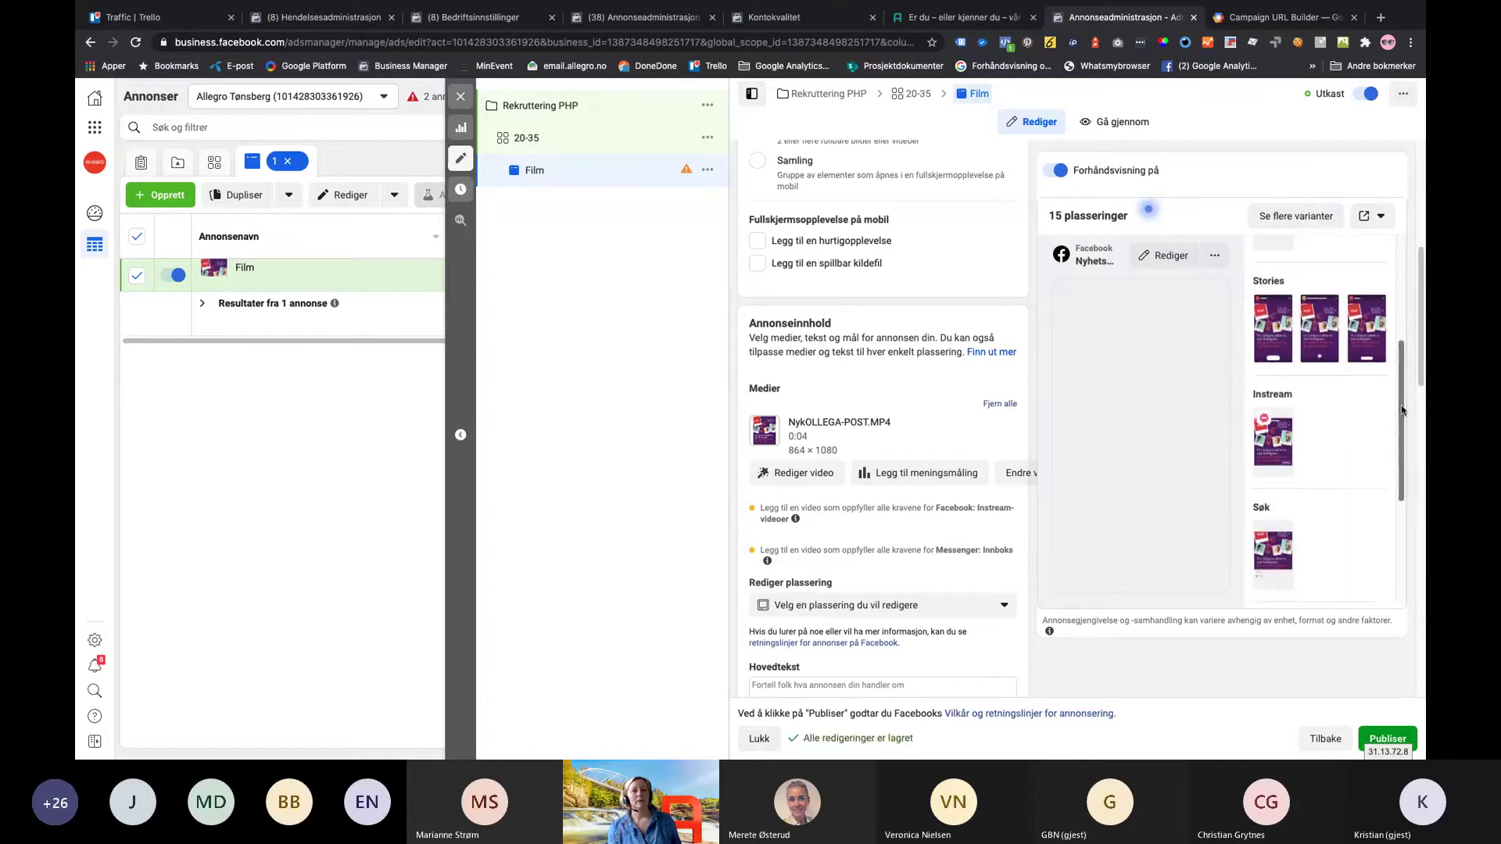
scroll(1383, 403, "down", 4)
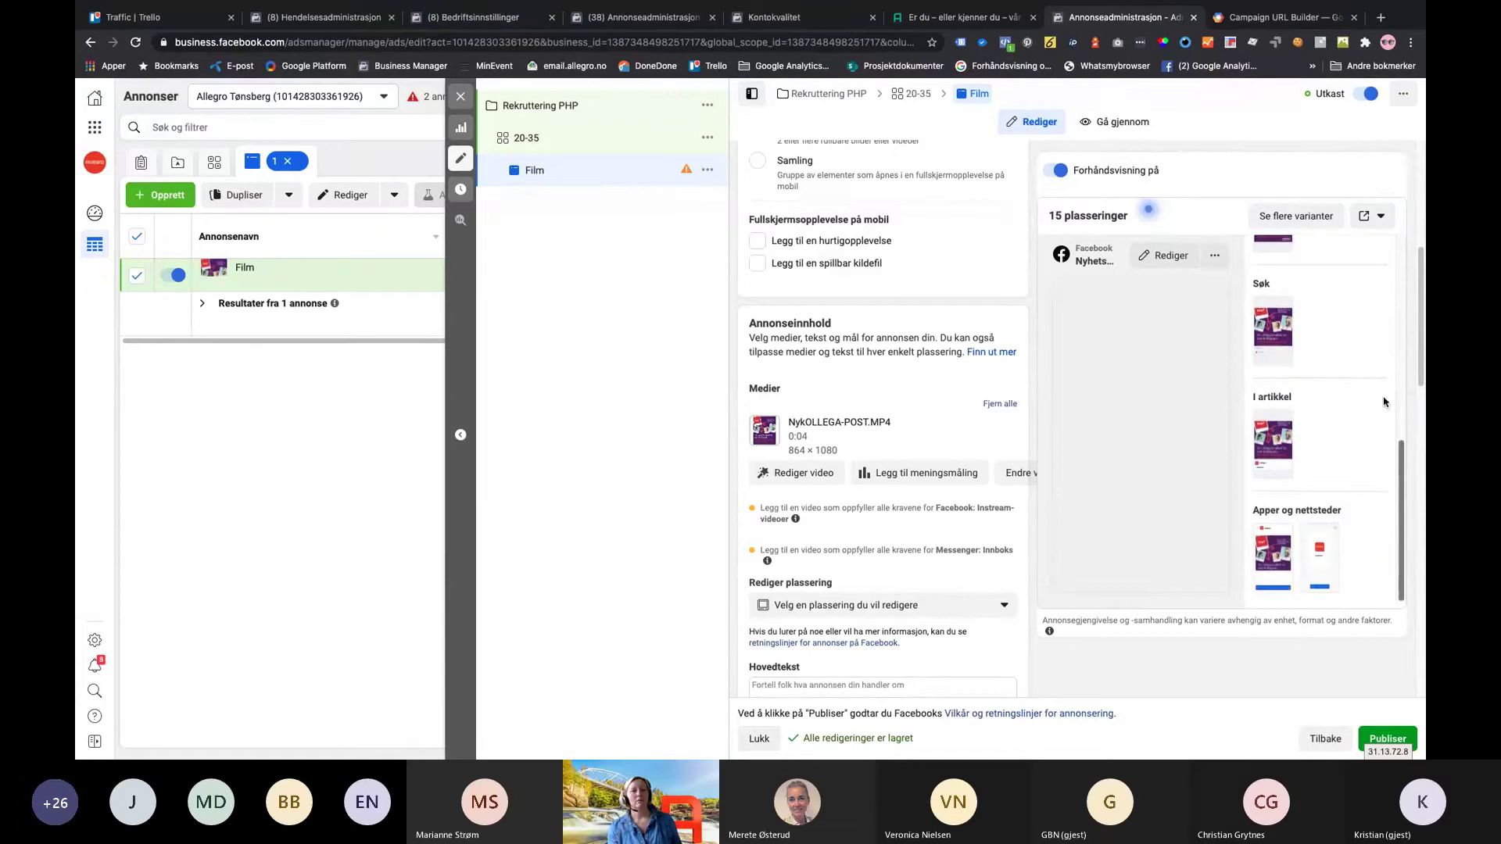
scroll(1384, 402, "up", 3)
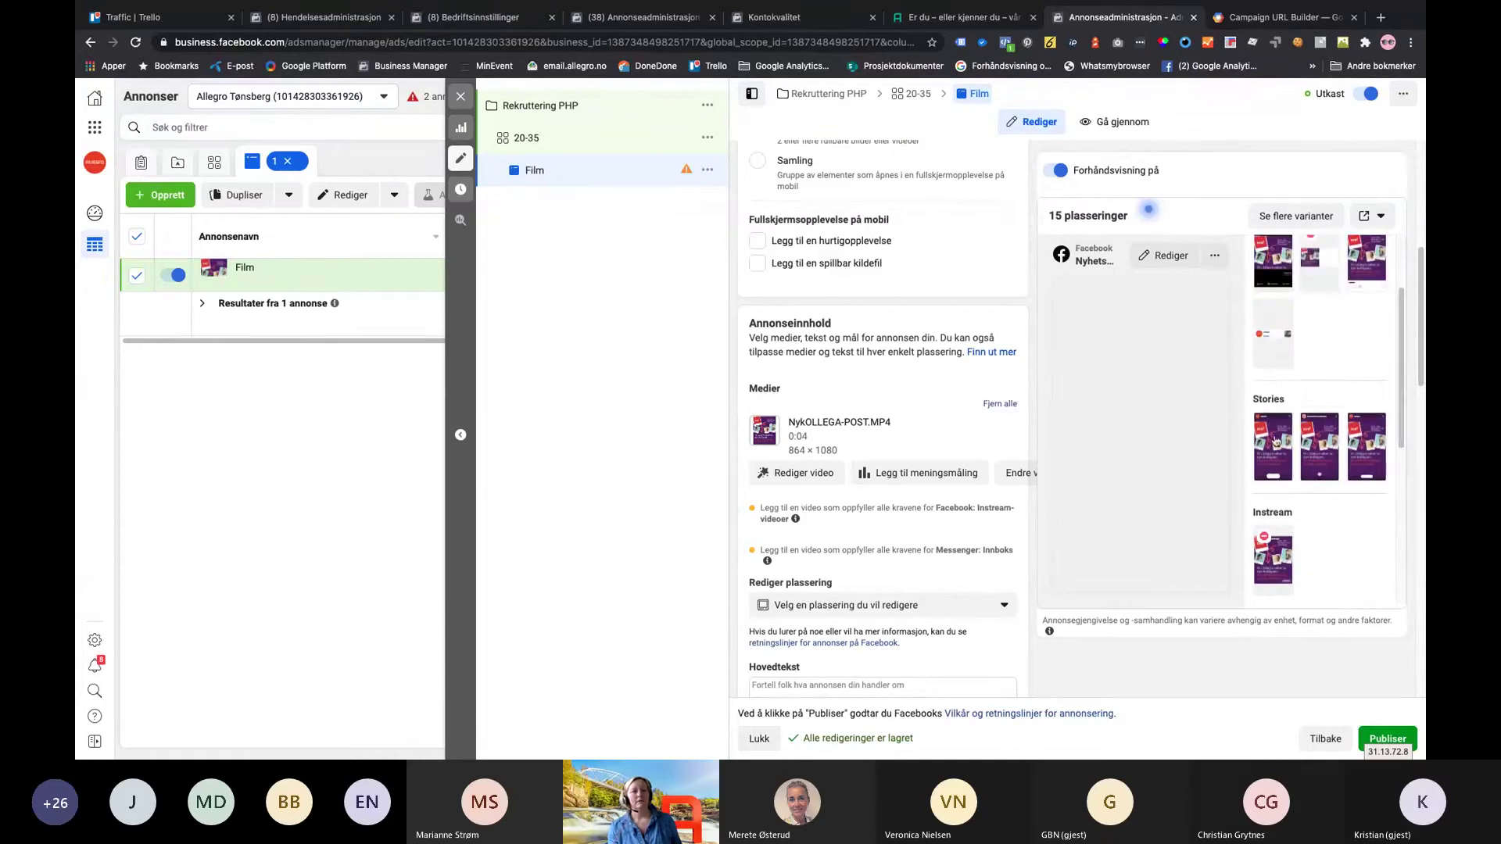
left_click(1276, 442)
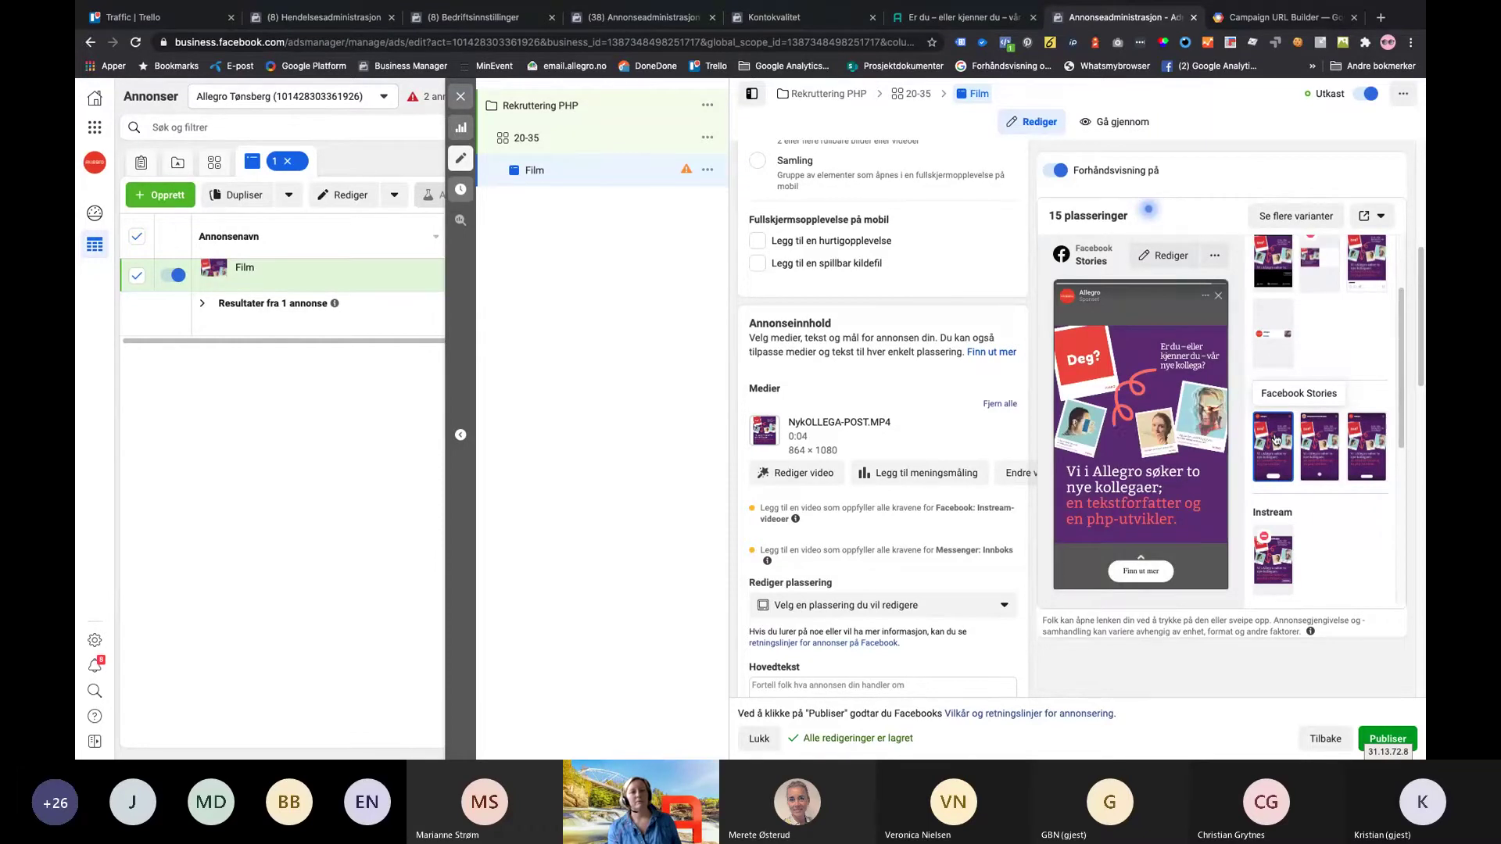
left_click(1264, 264)
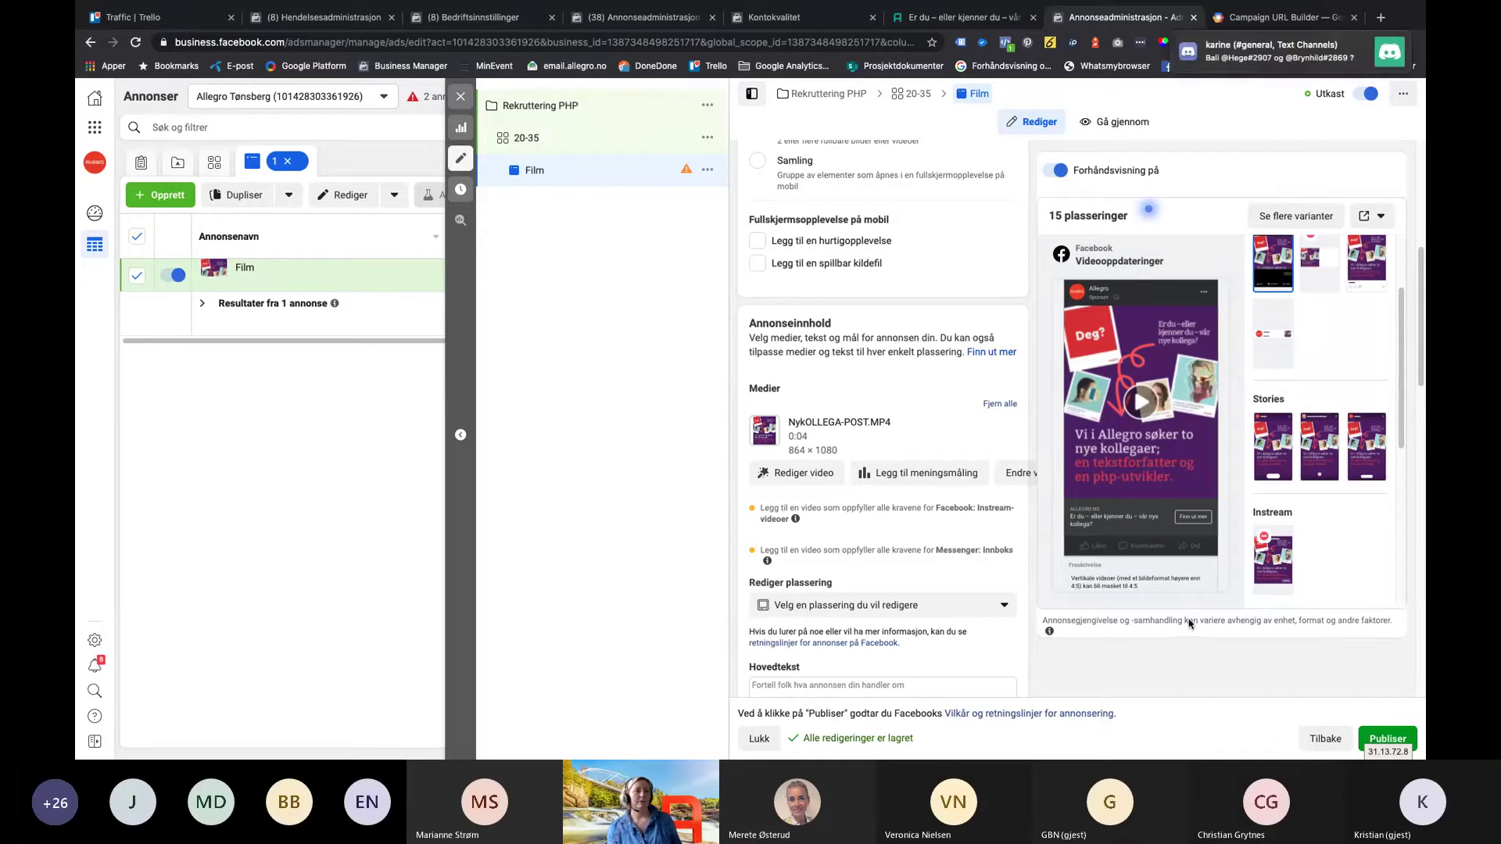
scroll(1400, 337, "up", 1)
scroll(1400, 336, "up", 3)
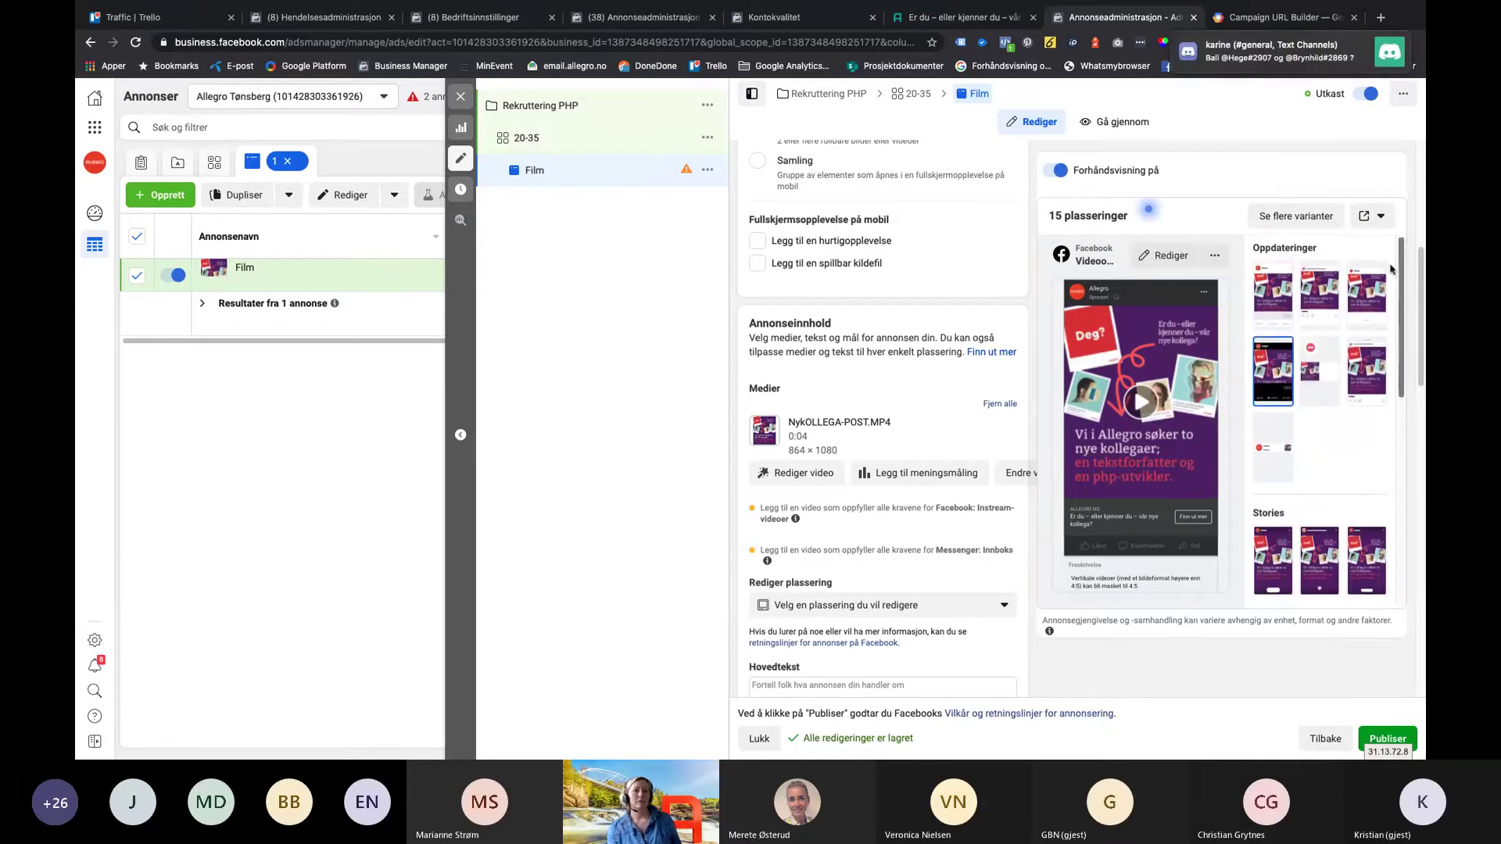
left_click(1320, 296)
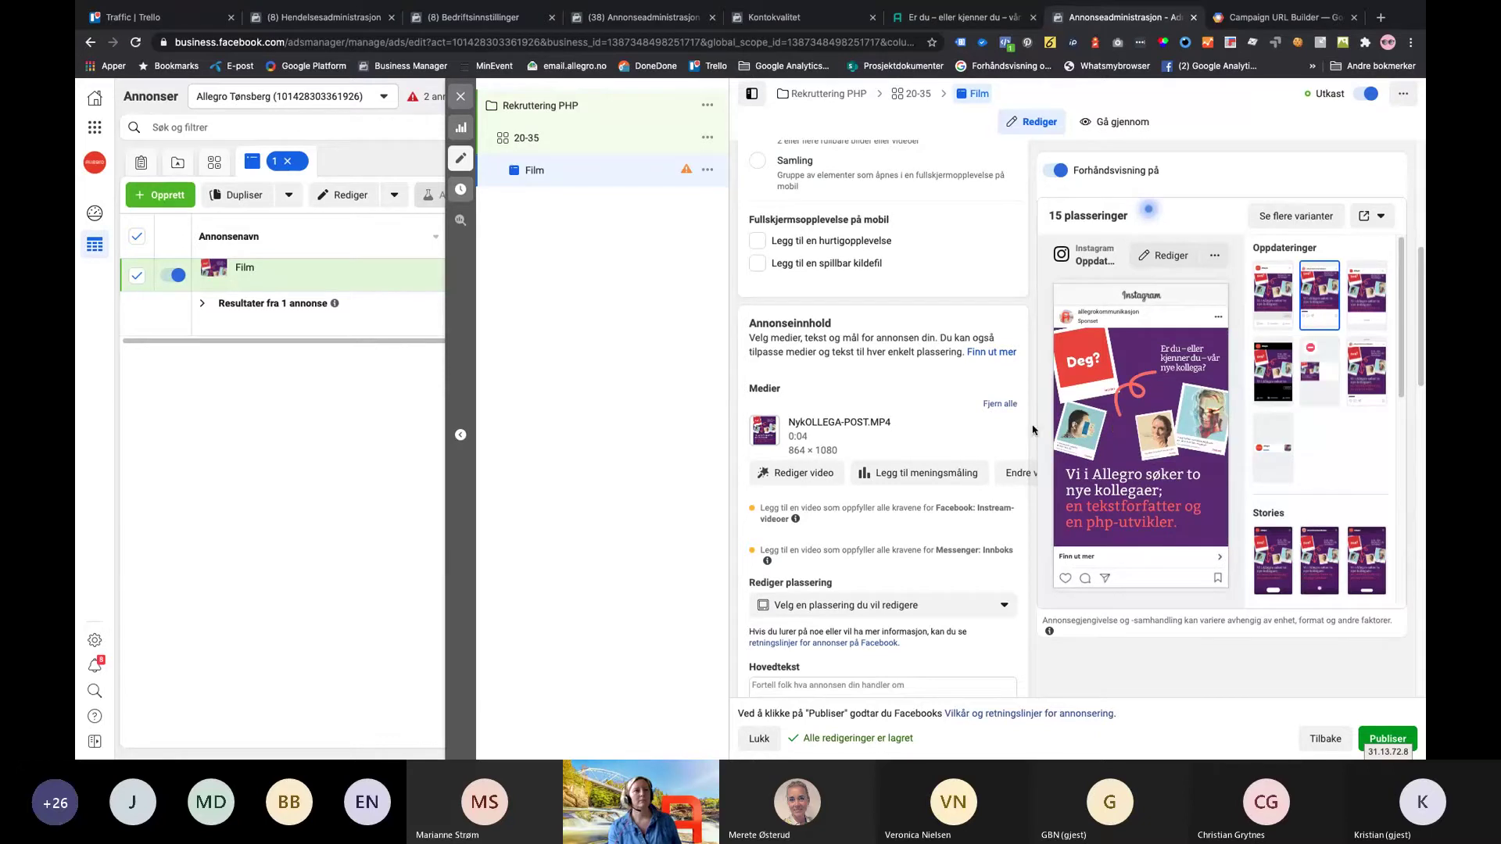
left_click(1320, 360)
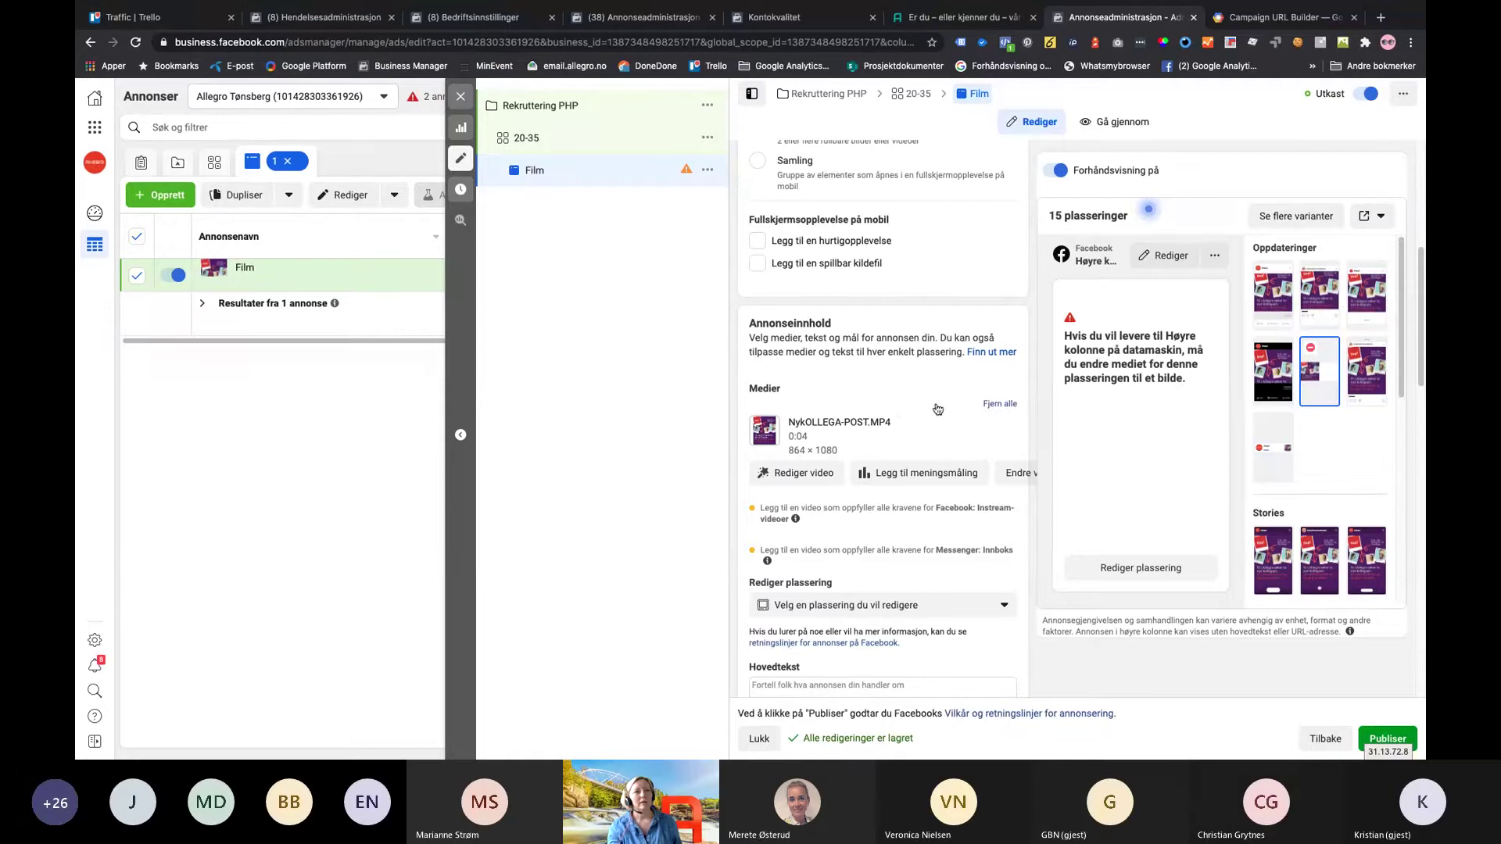
Replace the media for the right column, search results and instant articles placement group with the video 1080X1080Ansettelse.mp4 and save
scroll(905, 414, "down", 1)
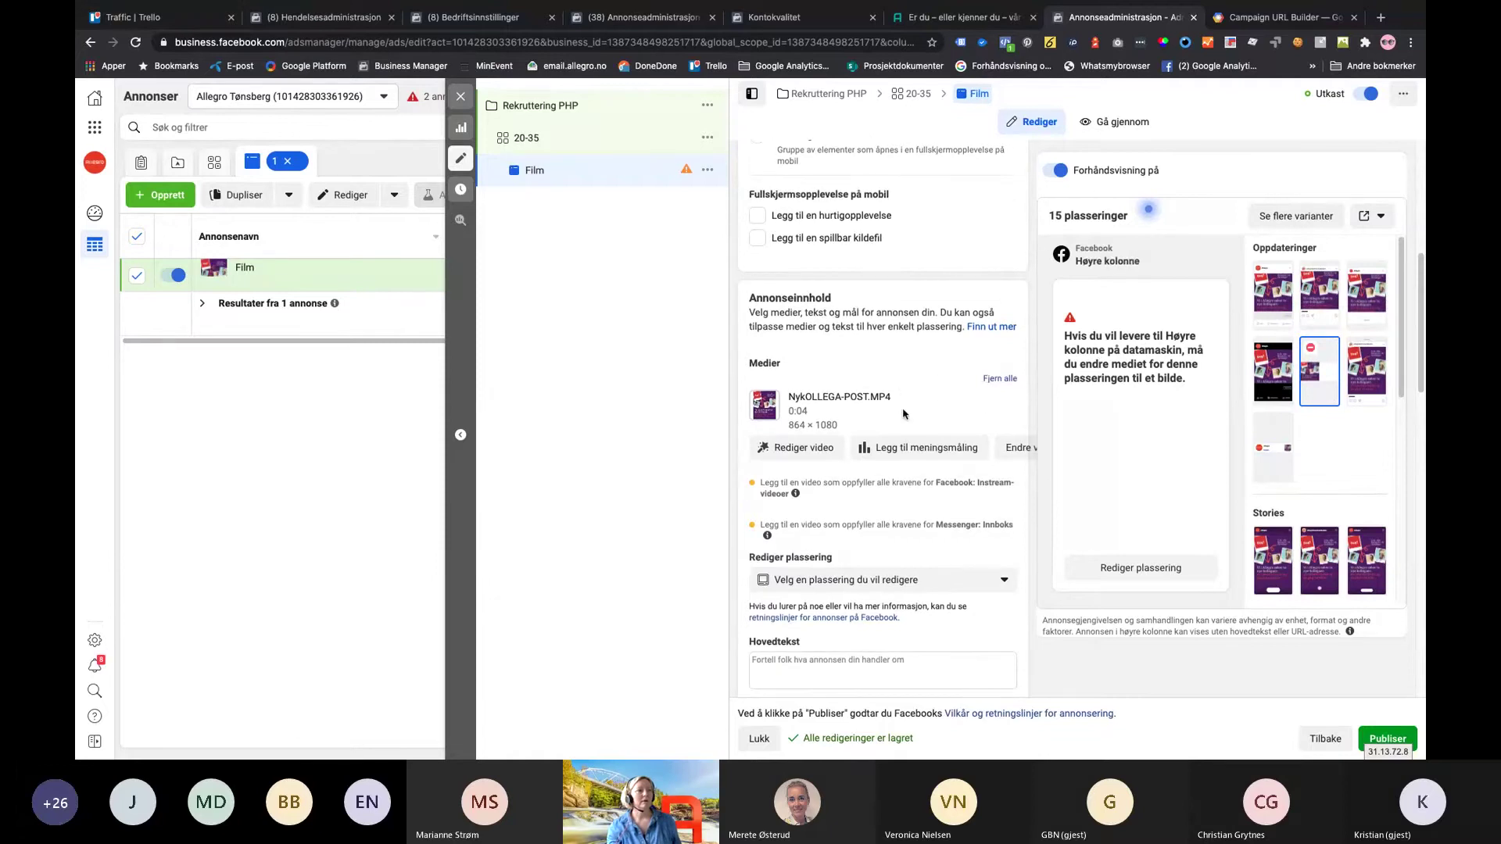
left_click(843, 586)
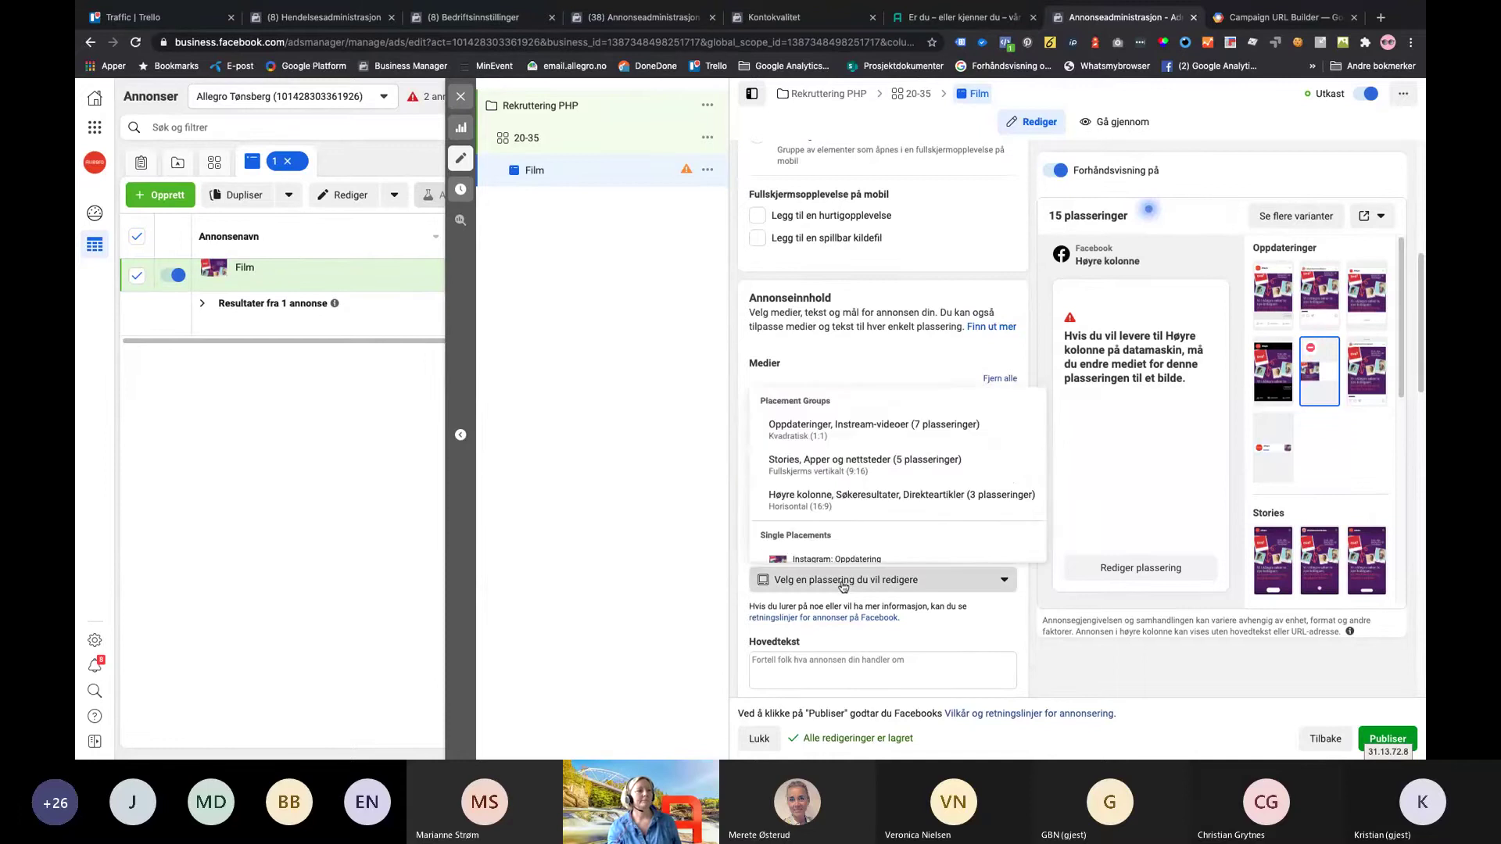
left_click(800, 497)
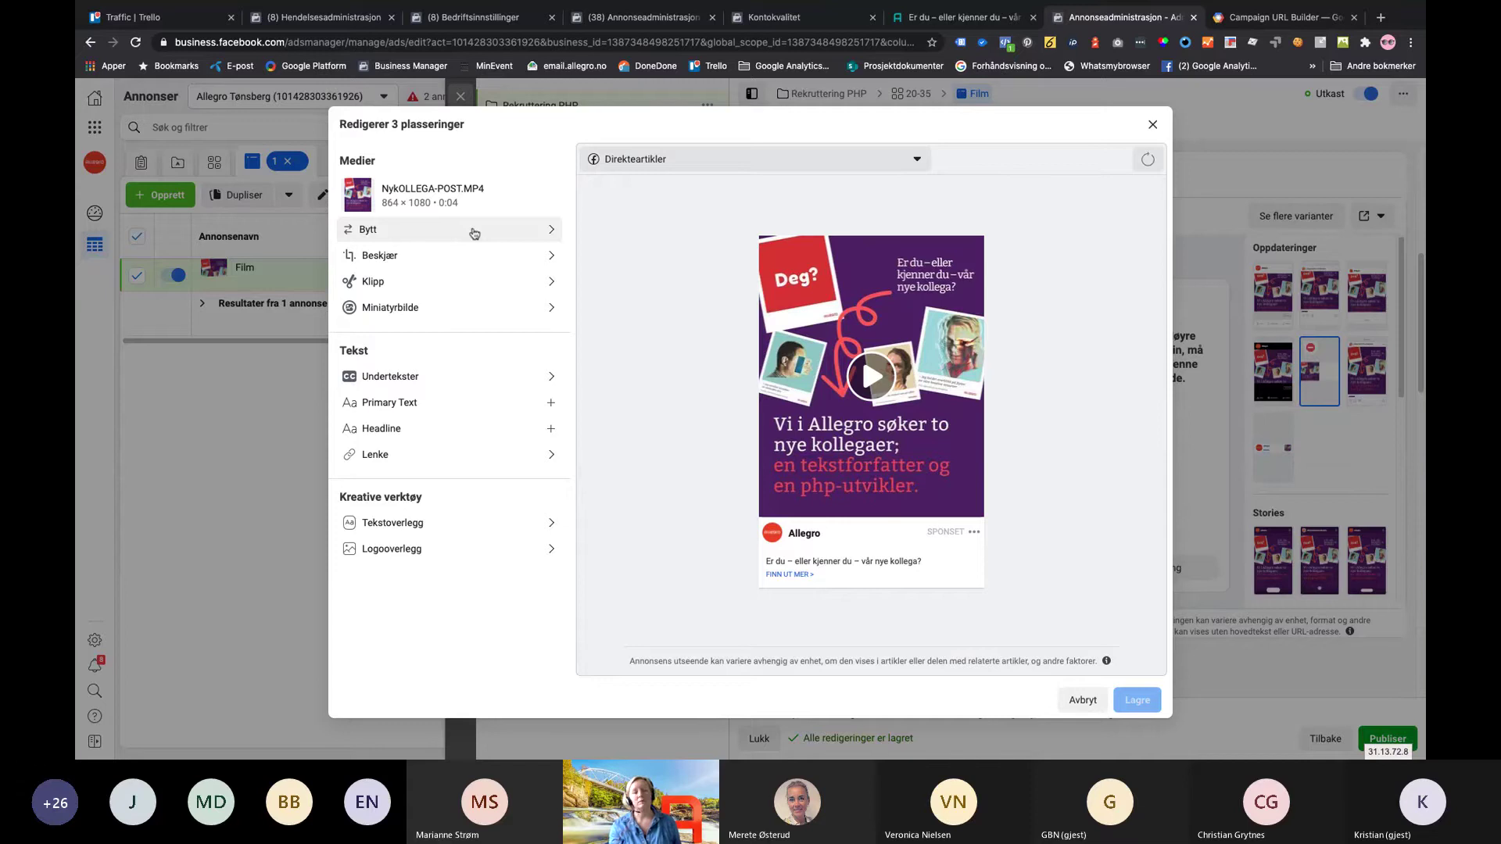
left_click(474, 233)
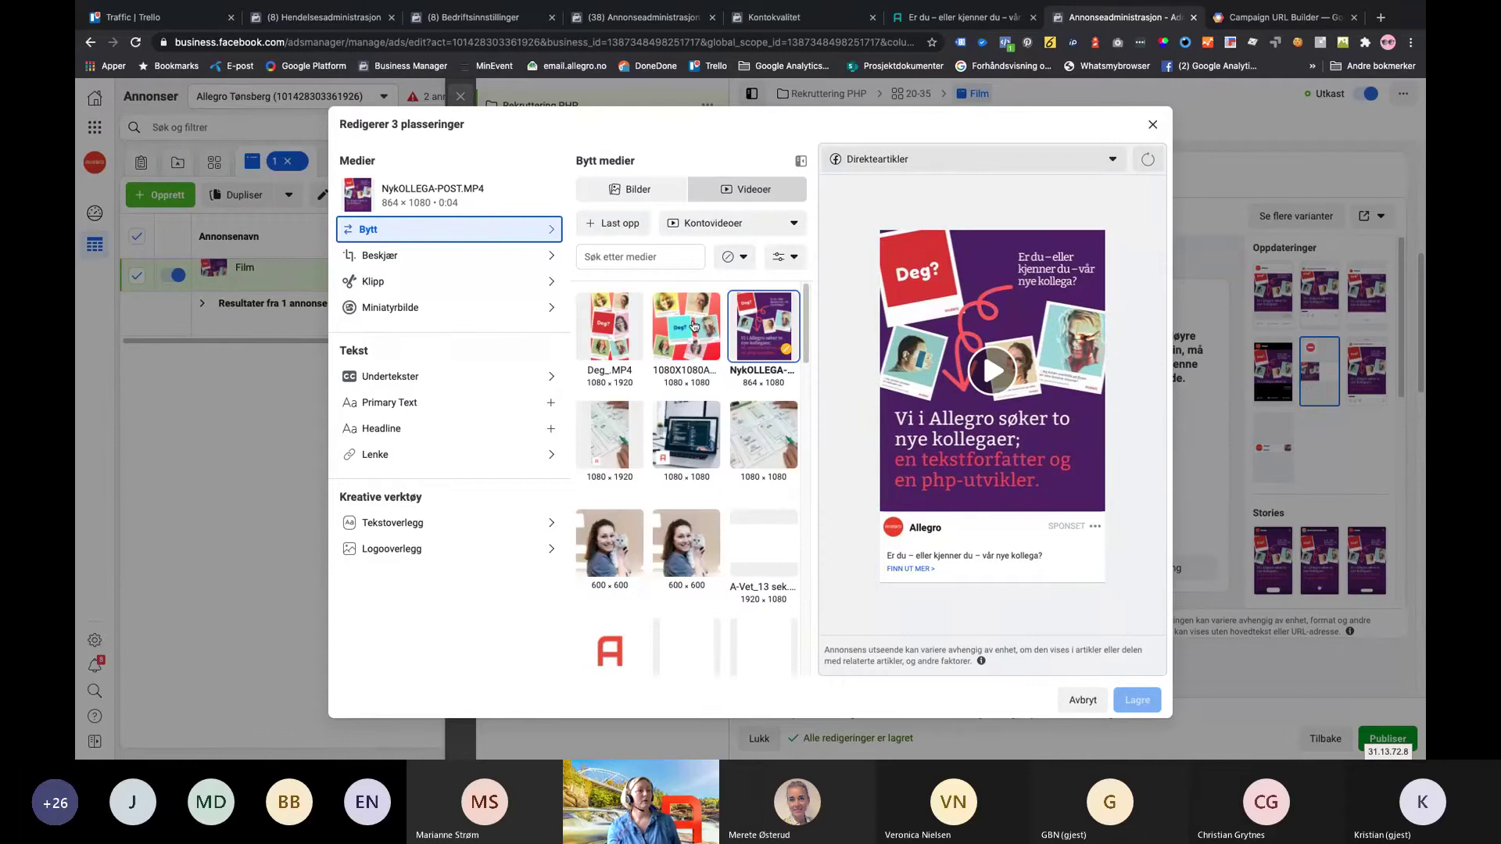
left_click(693, 326)
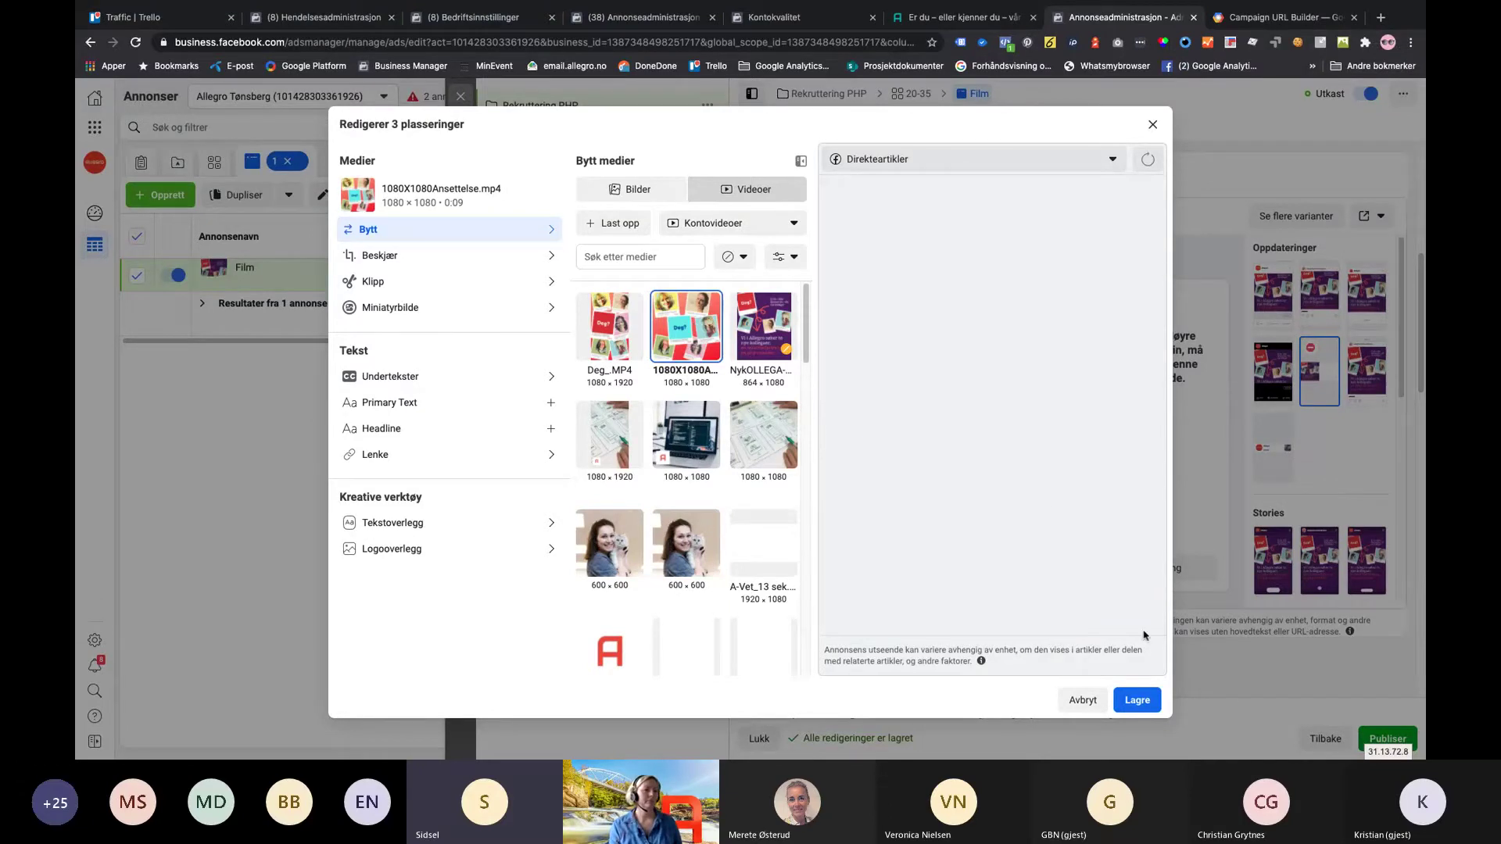
left_click(1143, 701)
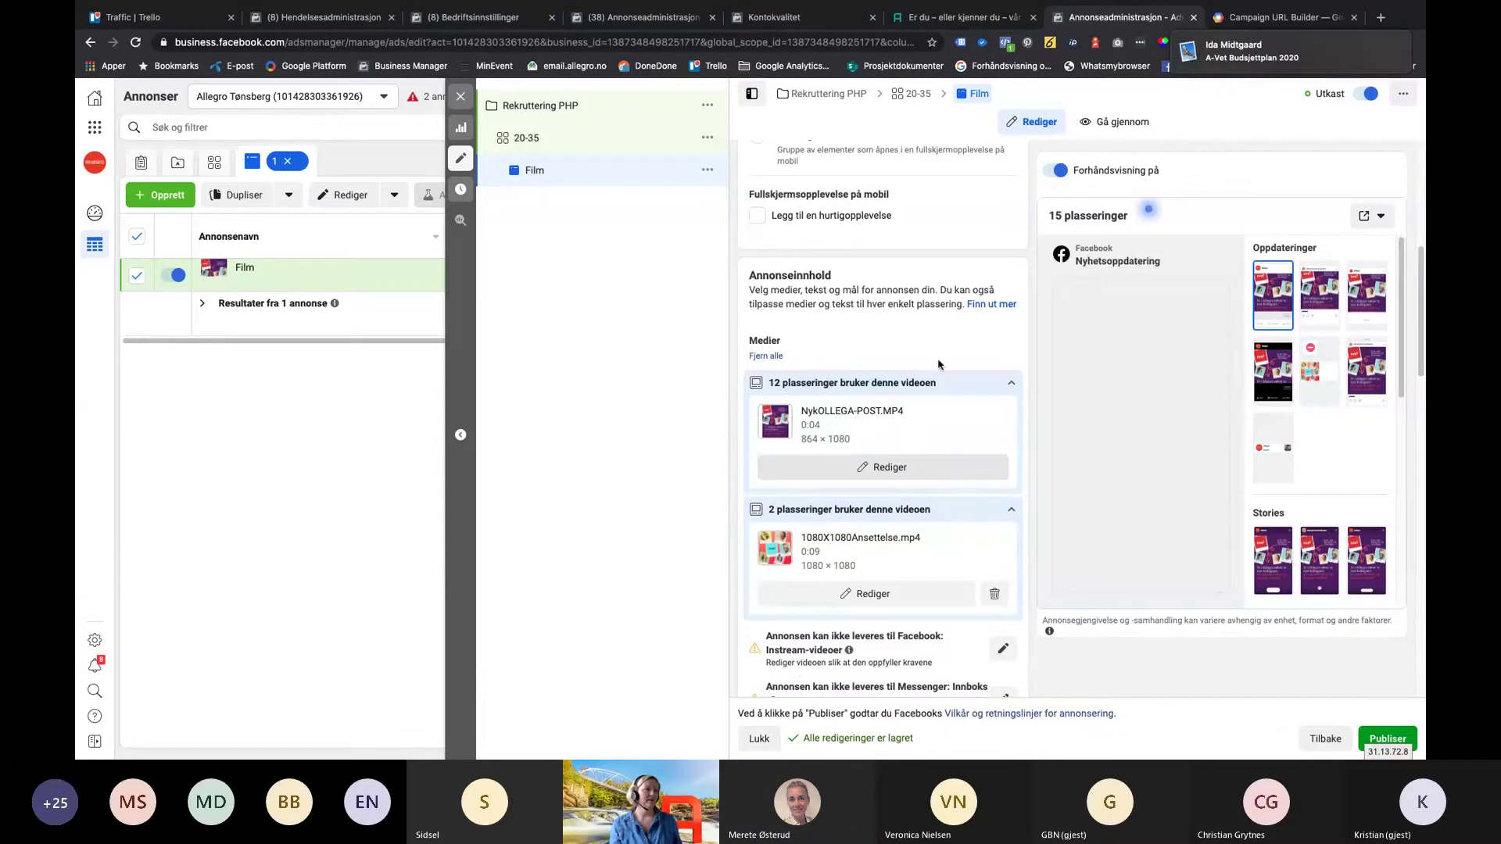
Preview the ad in the Instagram feed and set its primary text to "Er du - eller kjenner du - vår nye kollega?"
scroll(939, 364, "down", 3)
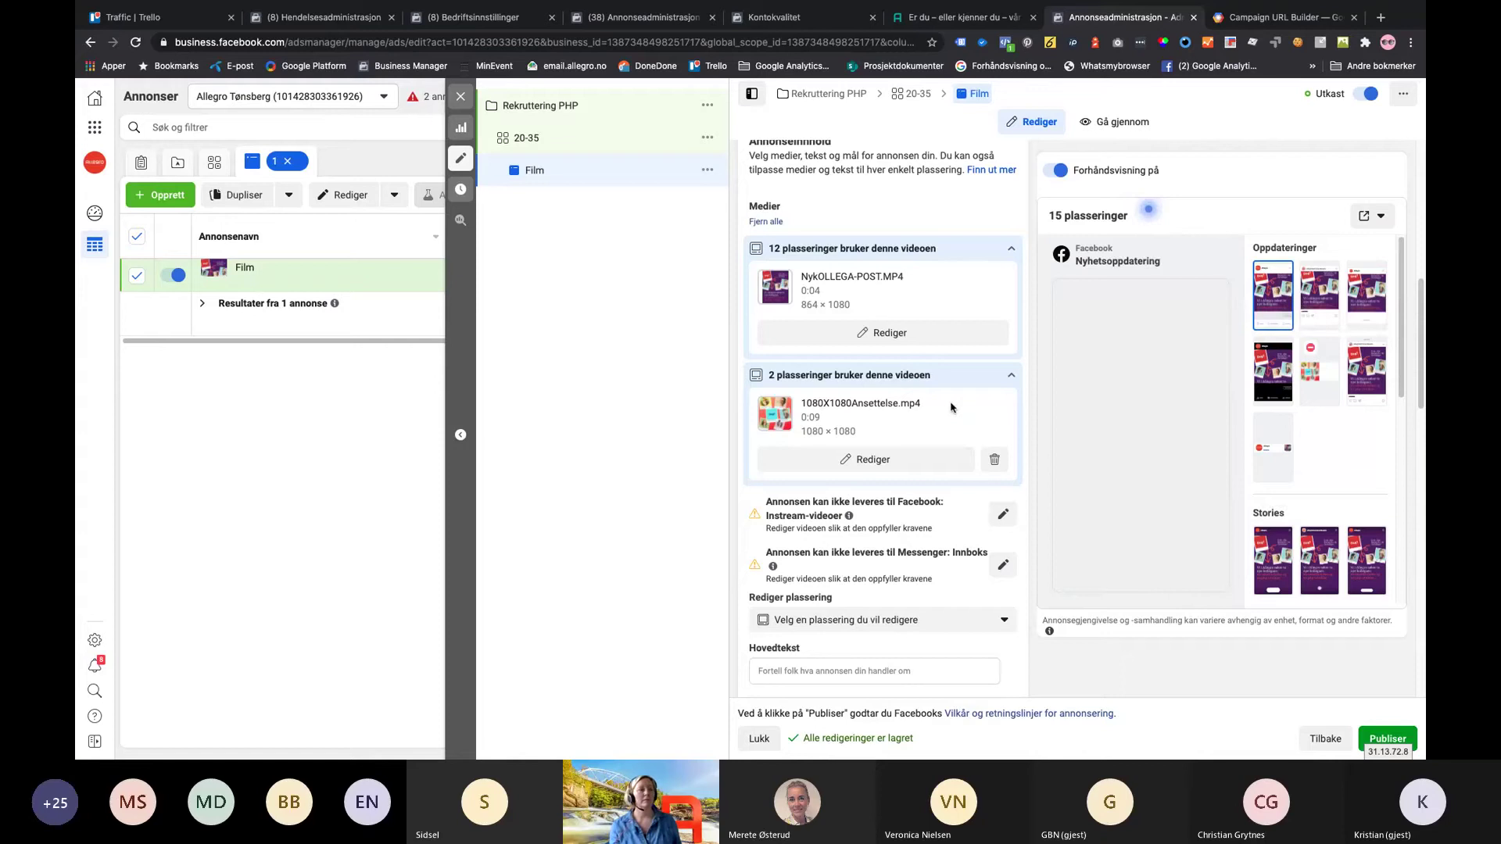
scroll(951, 407, "down", 3)
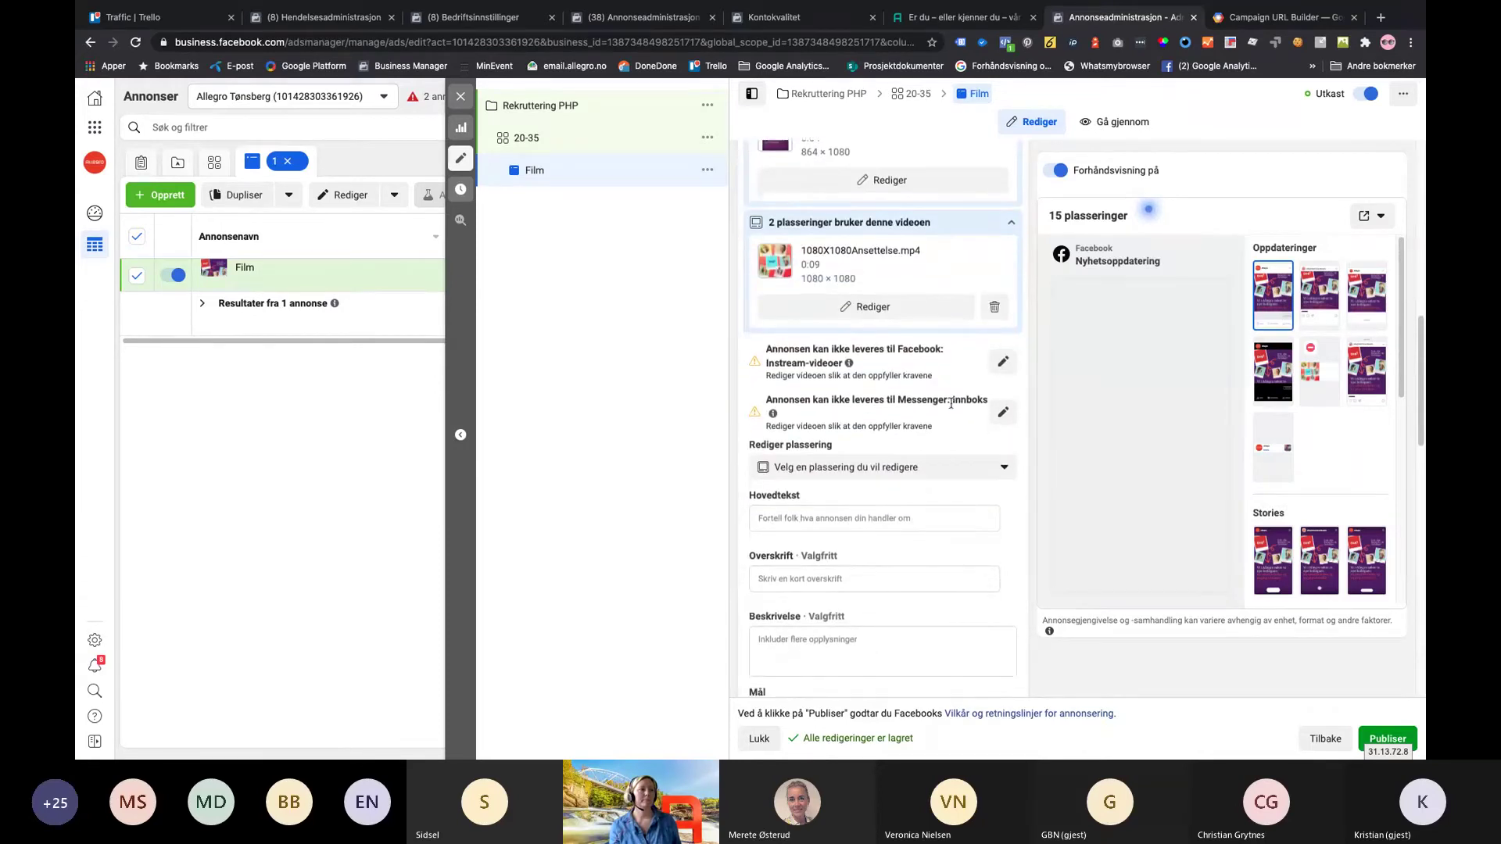
left_click(1319, 298)
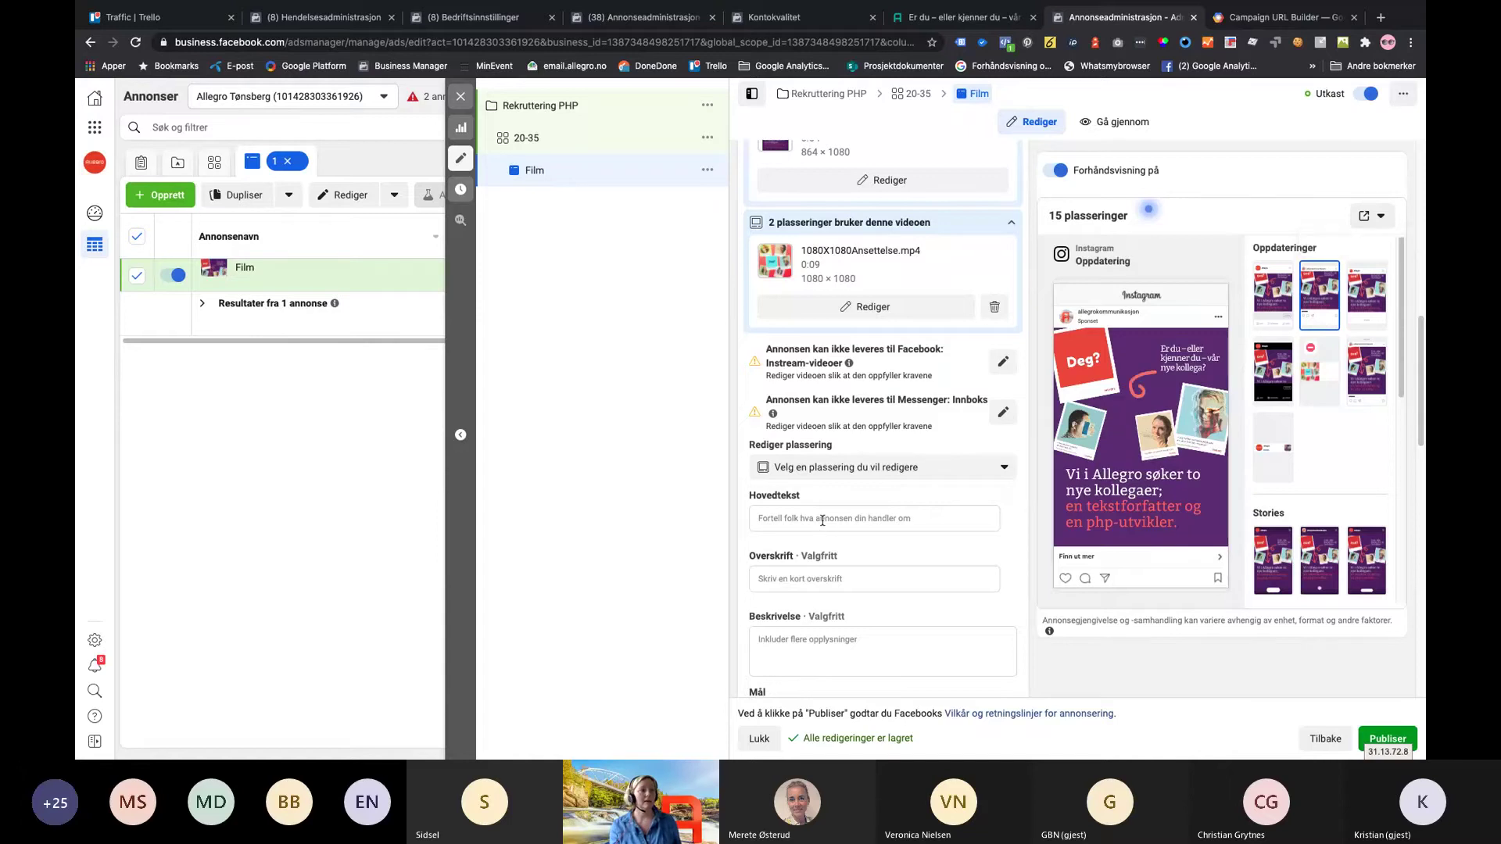
left_click(823, 520)
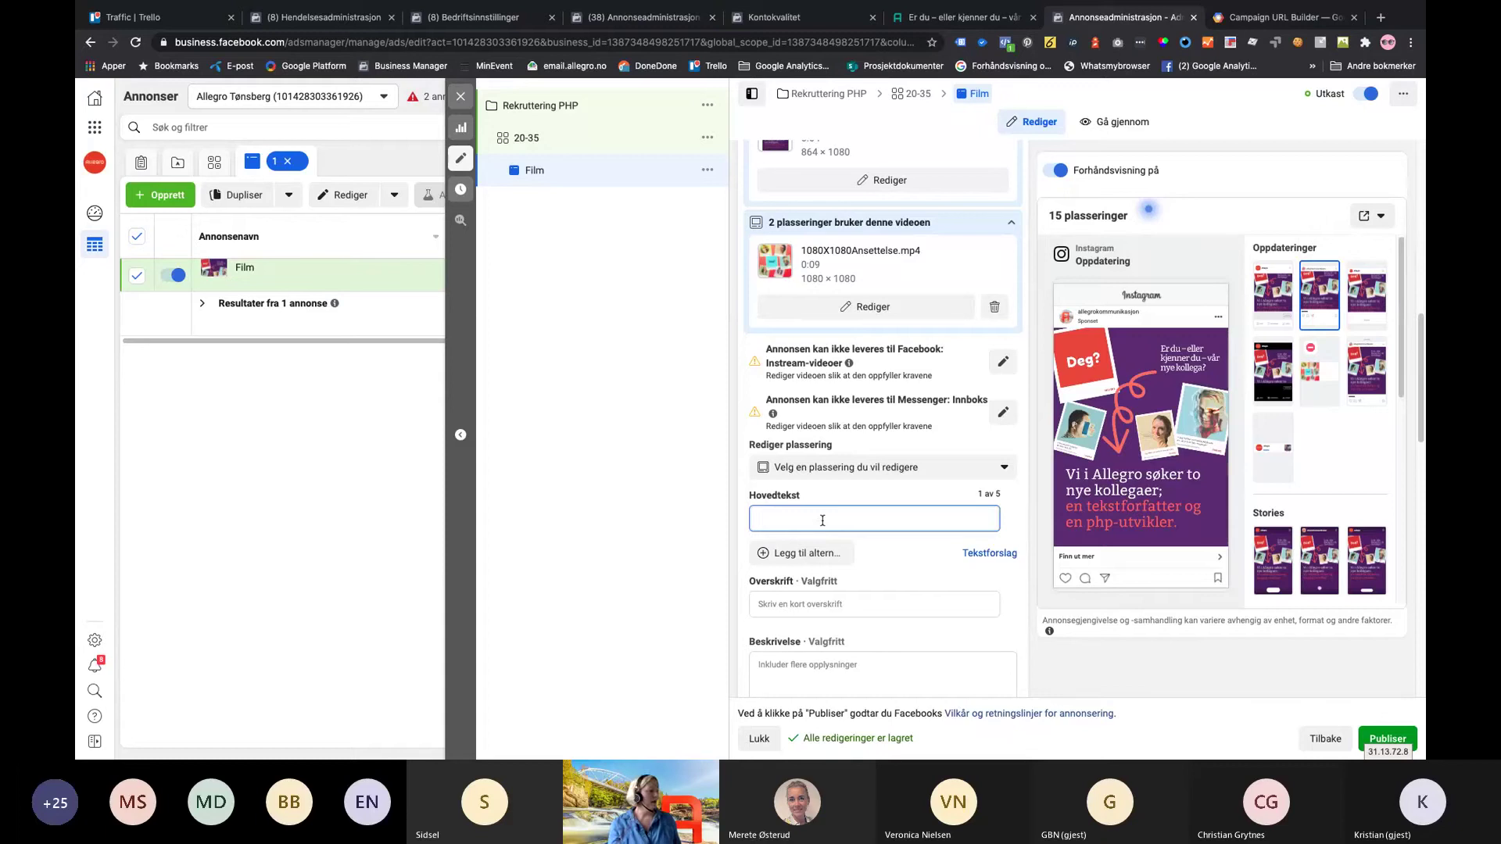
type("Er du -")
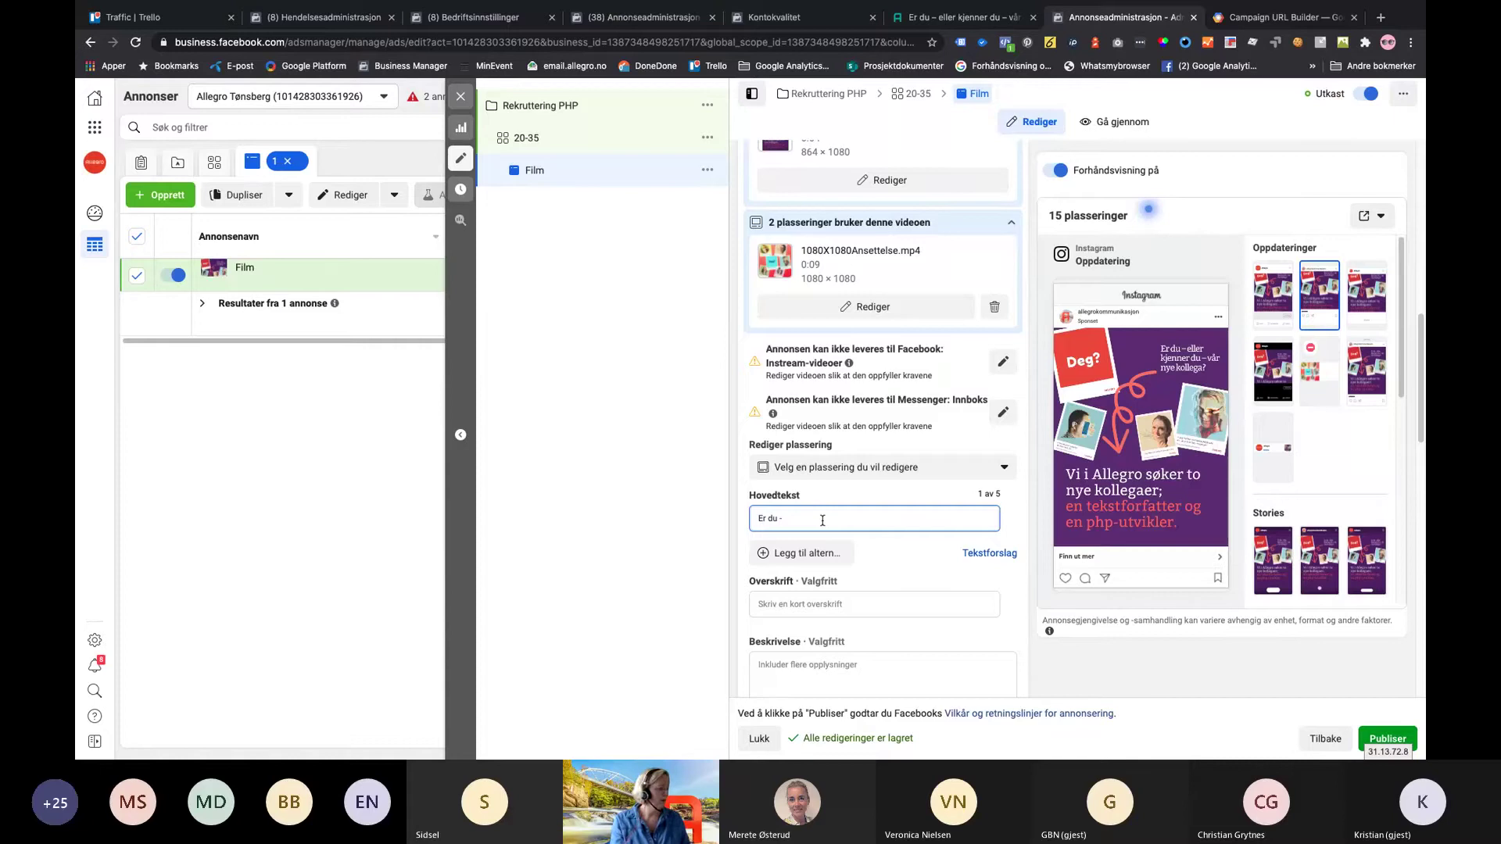
type(" eller")
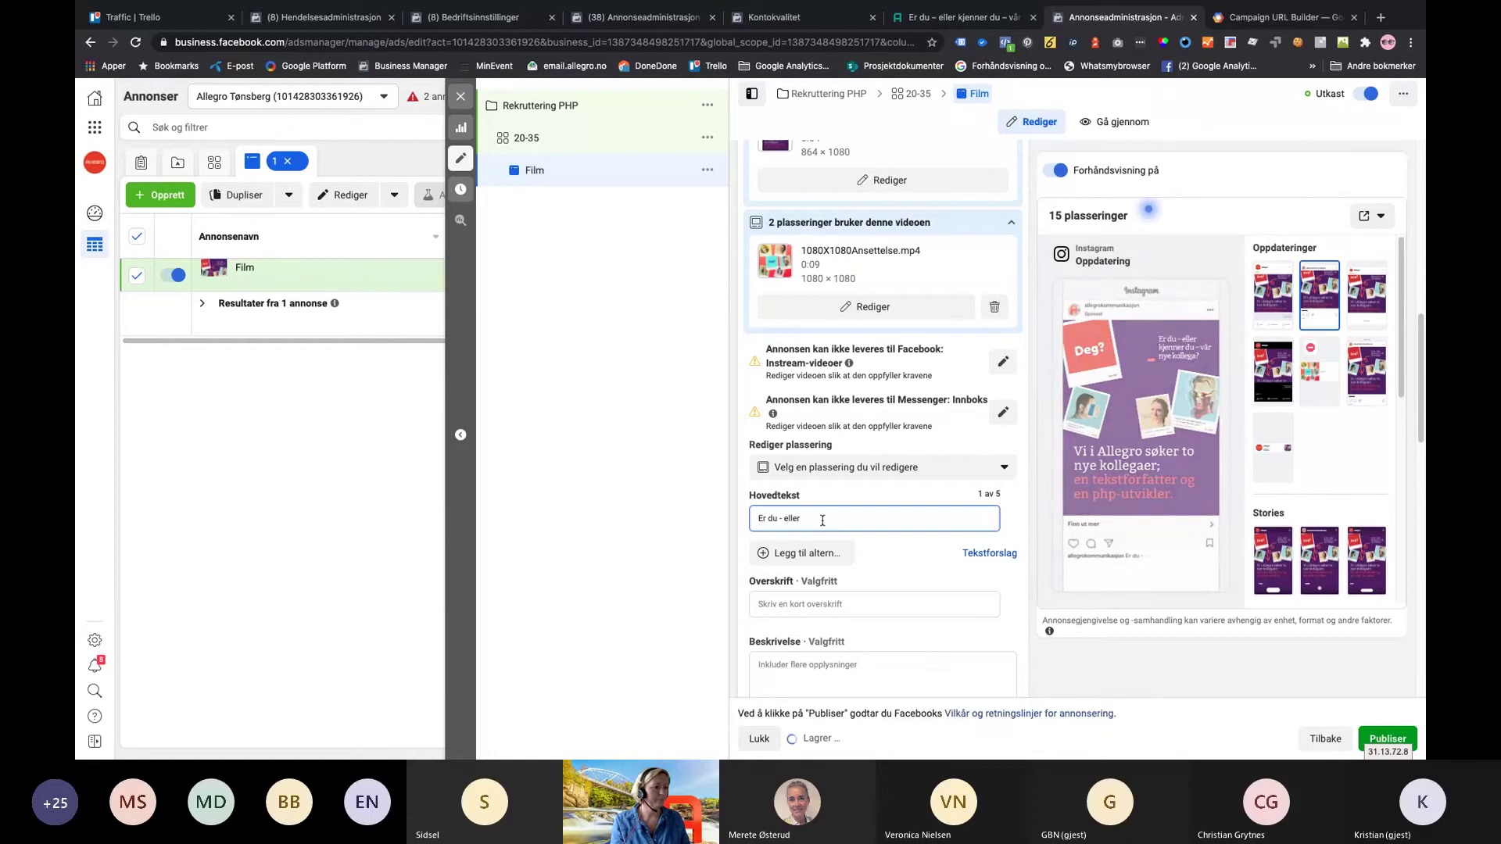
type(" kjenner du - v")
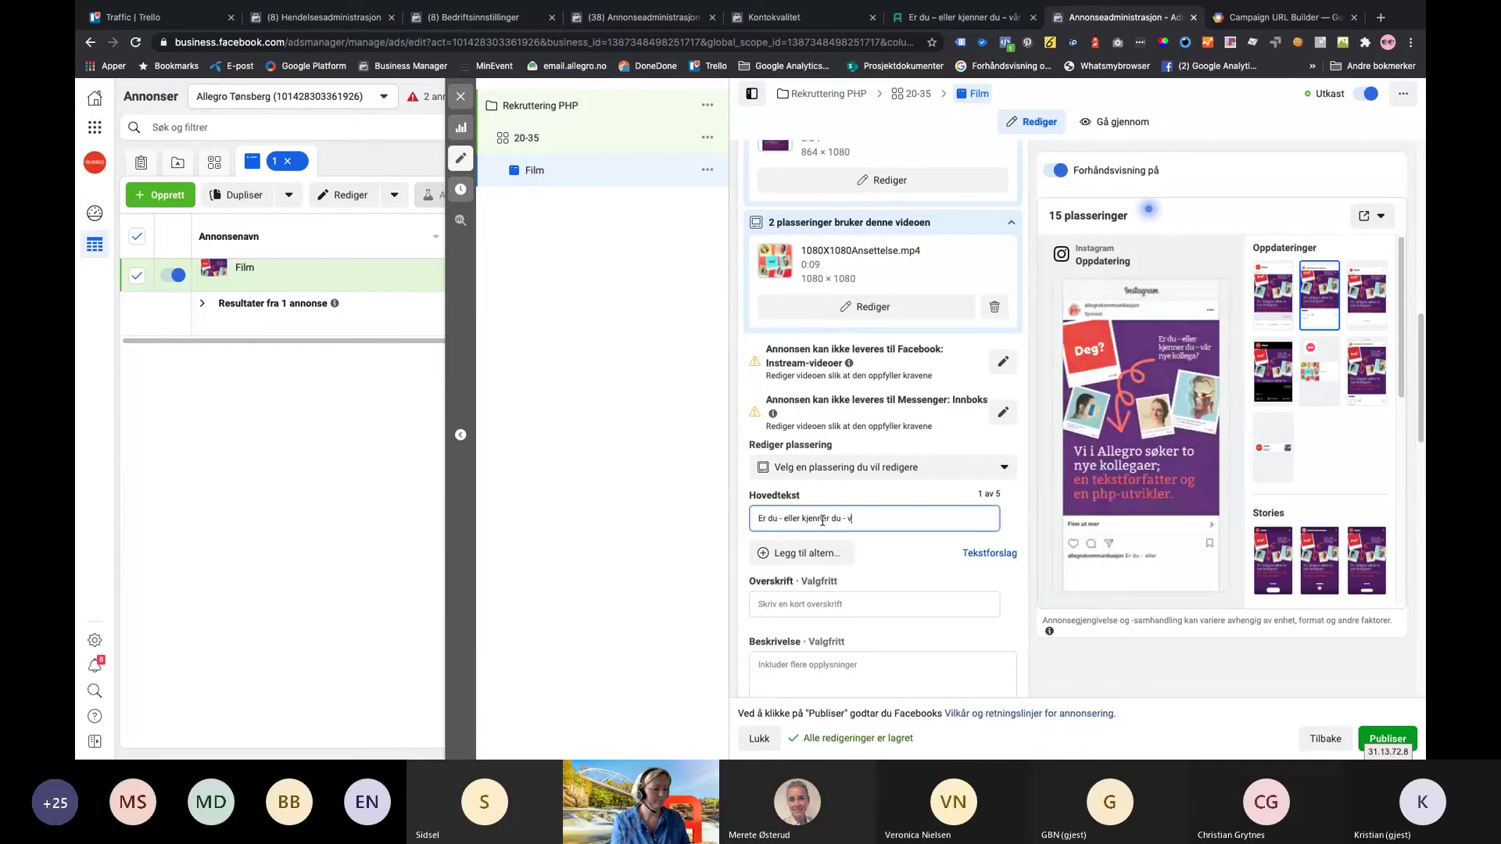
type("år nye kolleg")
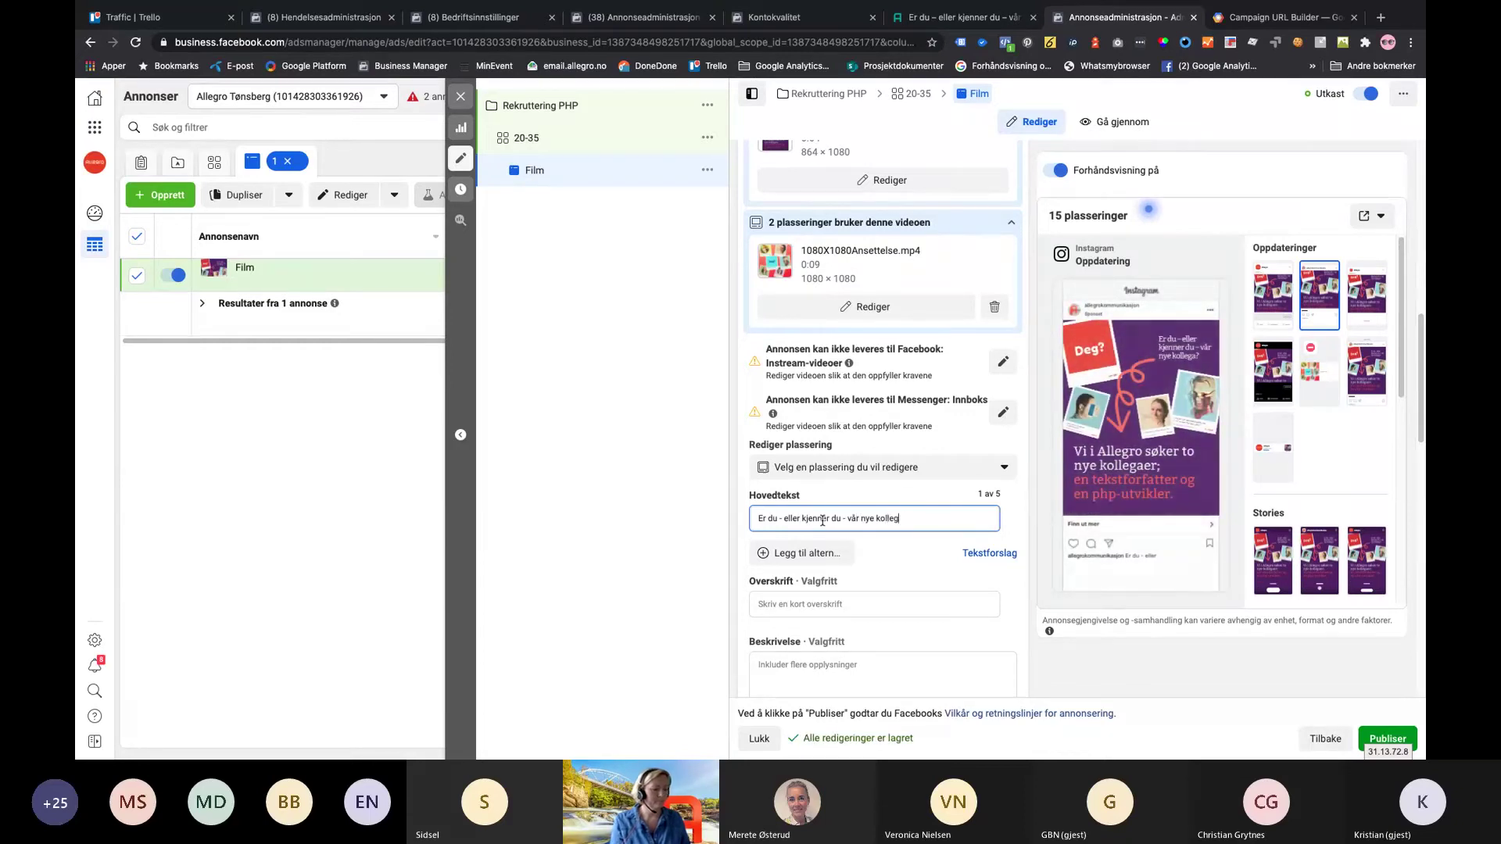
type("a?")
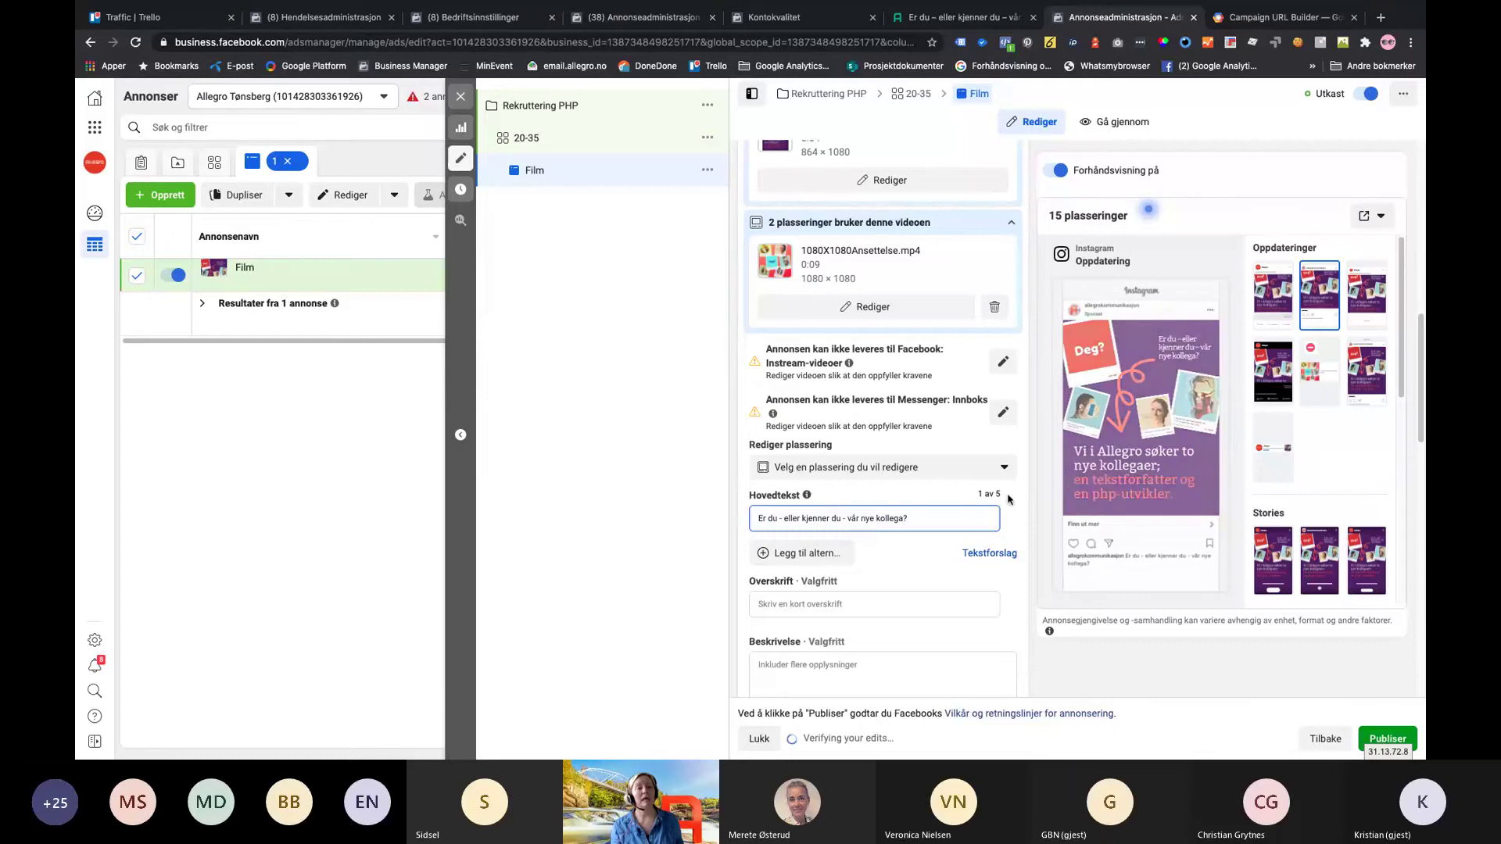
Add a second primary text alternative reading "Ledig php-utvikler?"
scroll(959, 510, "down", 2)
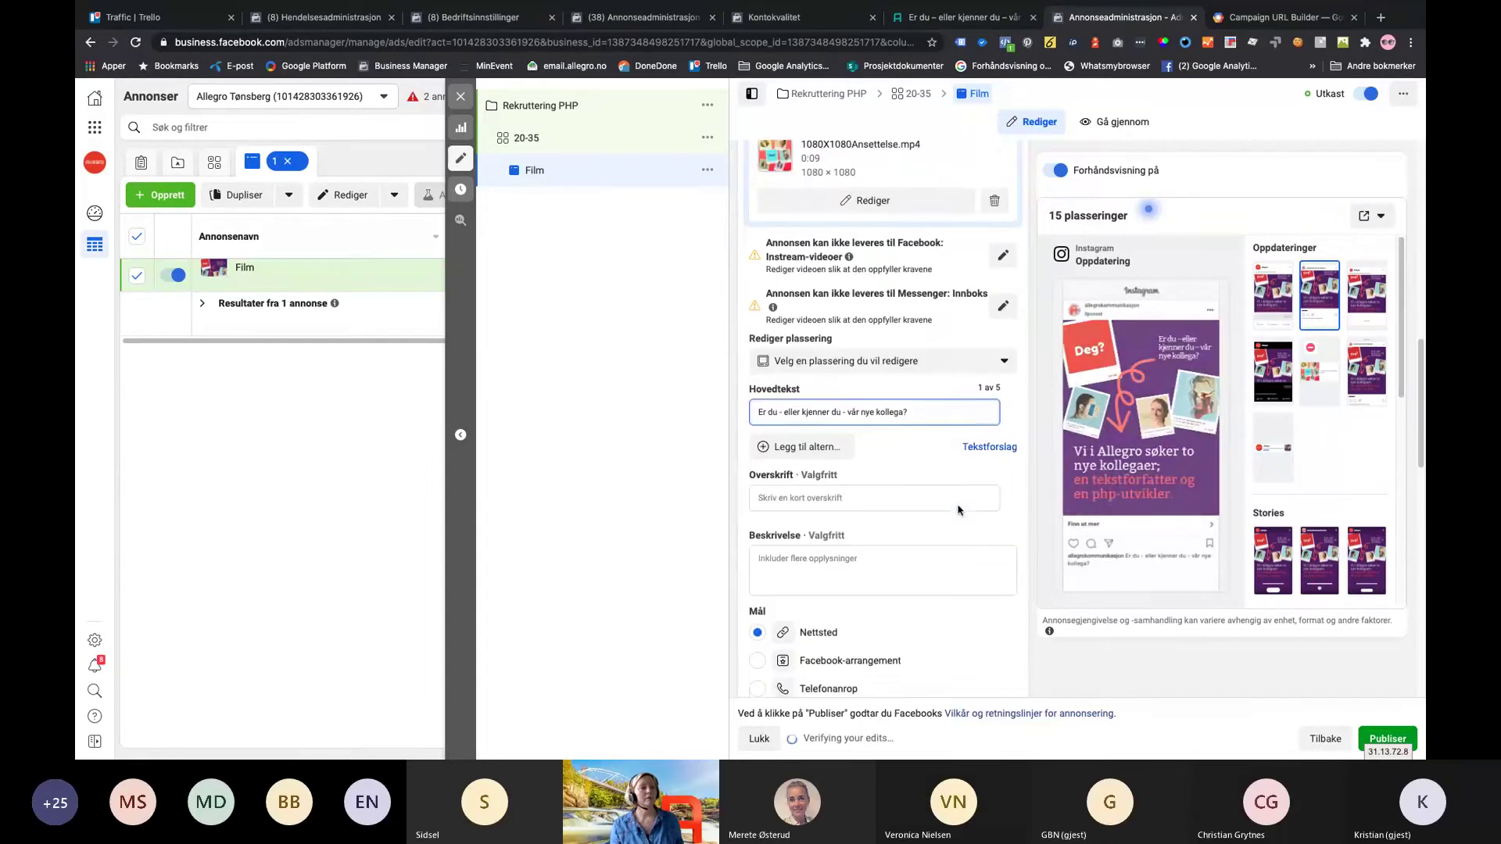
scroll(960, 505, "down", 1)
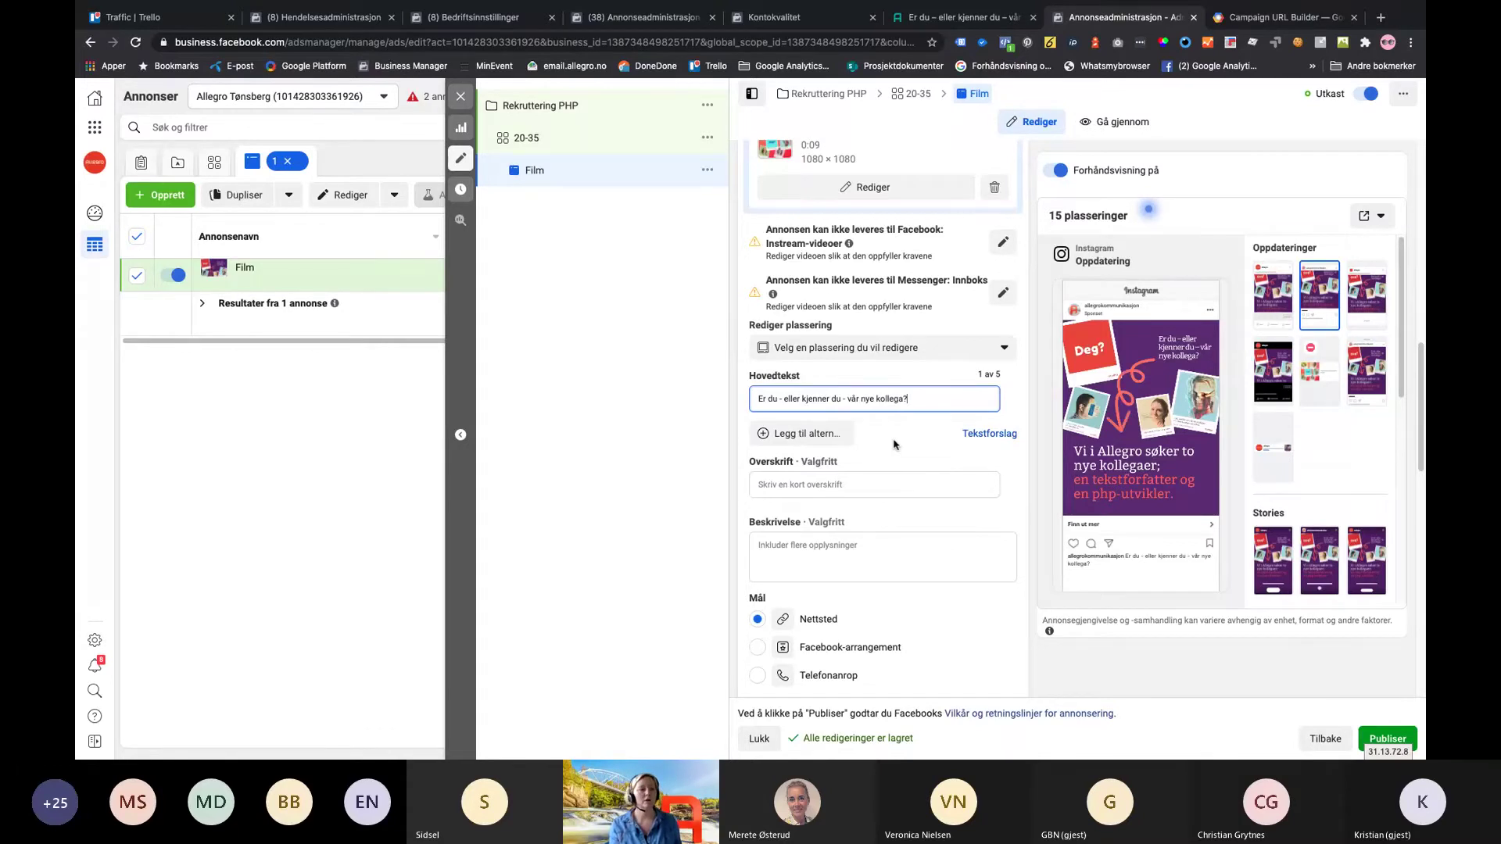
left_click(788, 435)
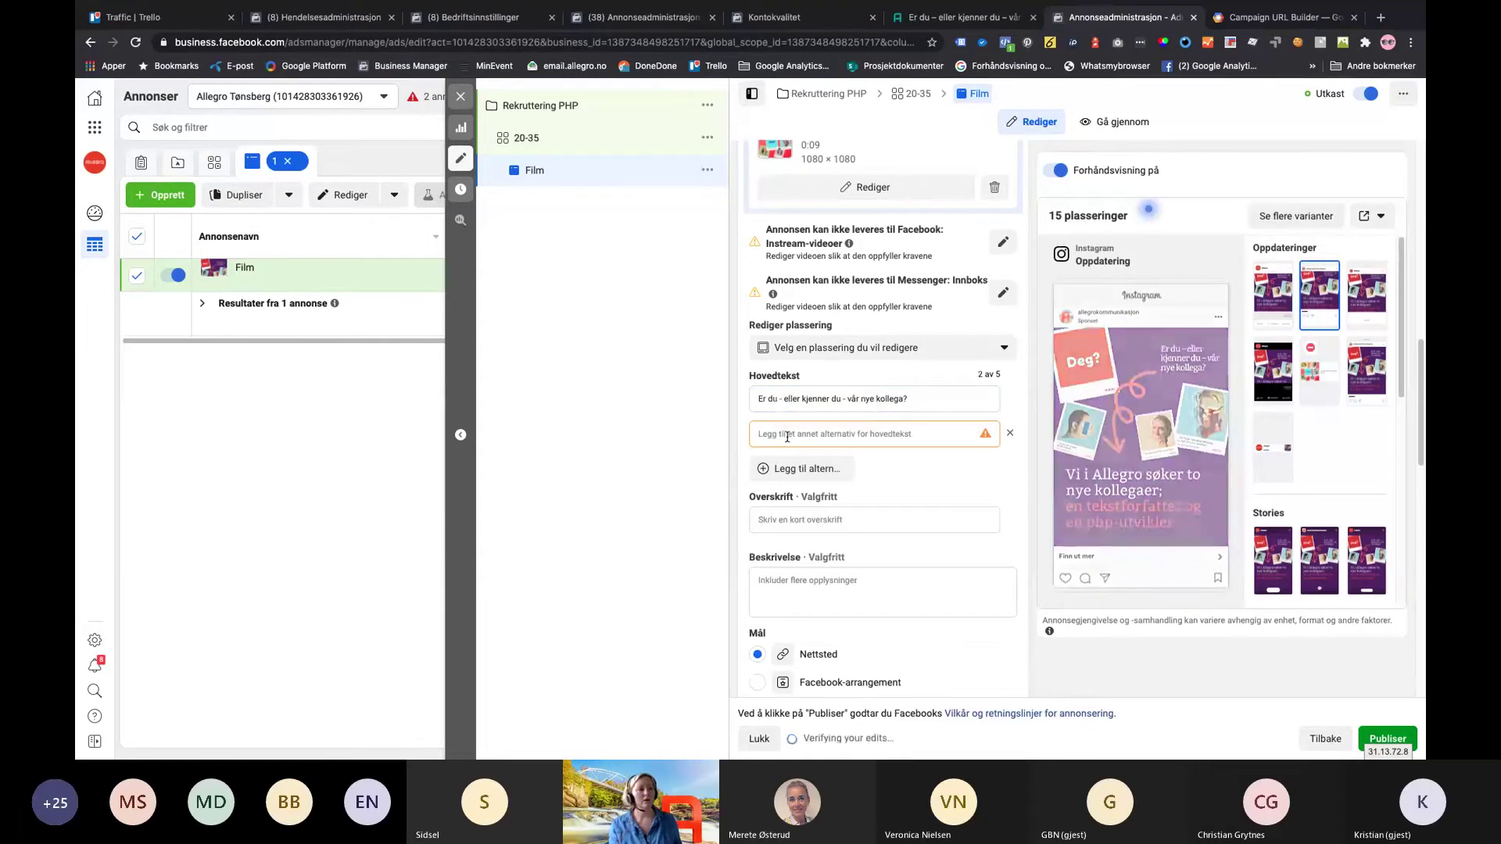
left_click(787, 435)
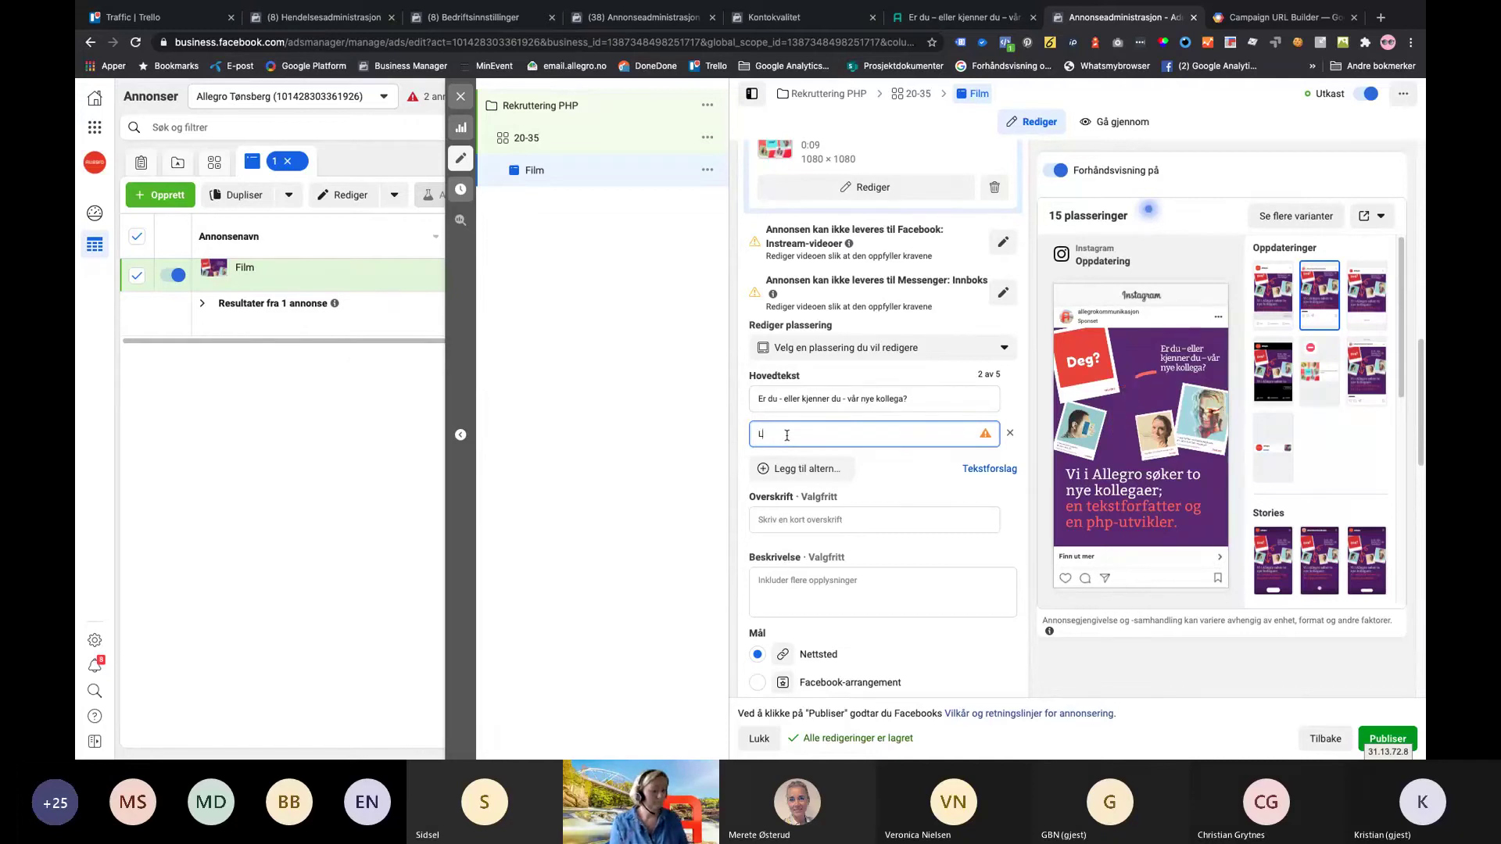
type("Ledig på")
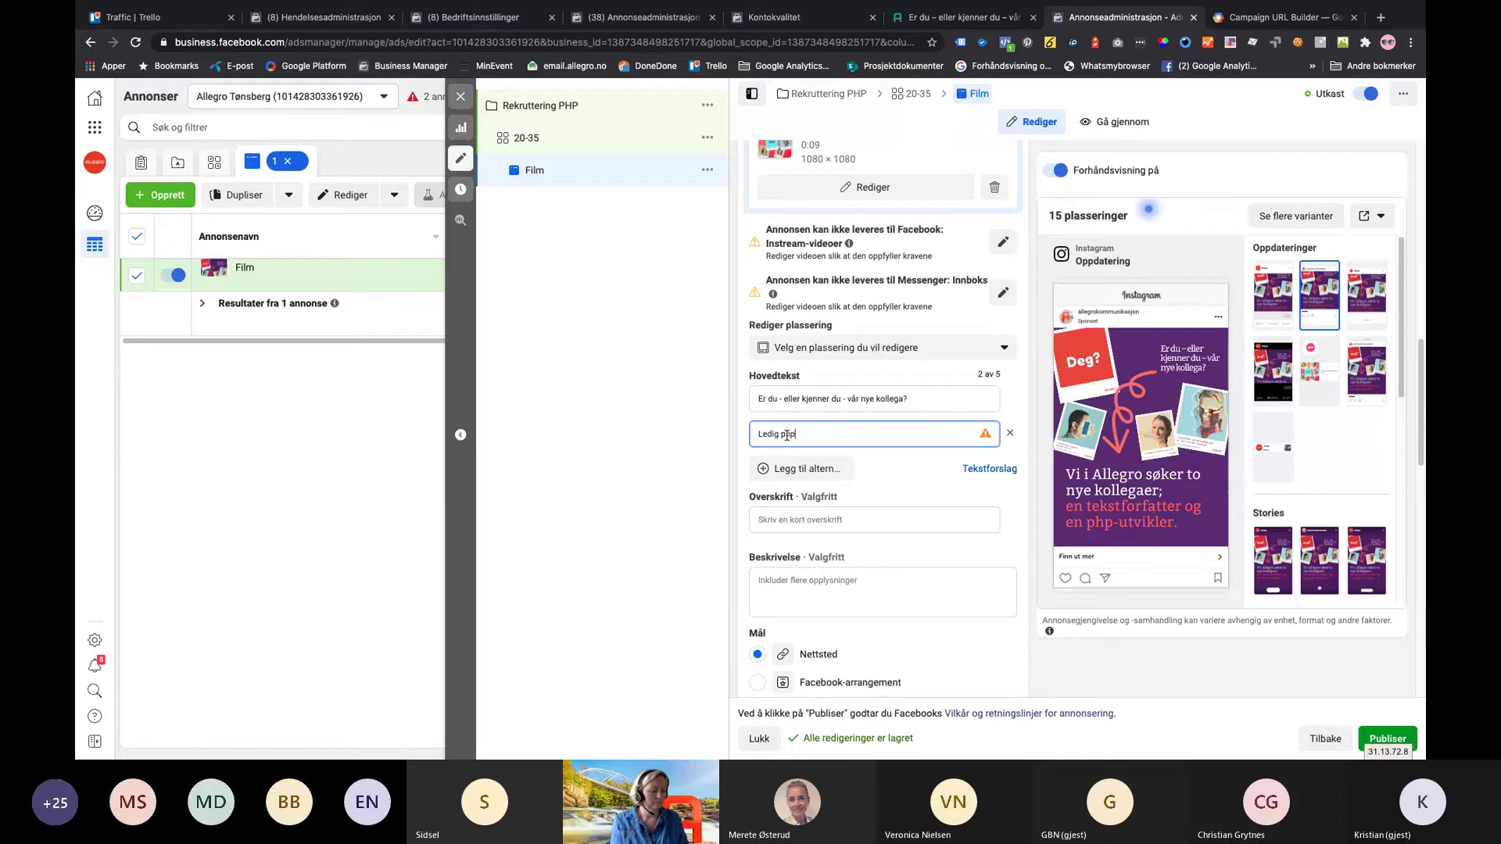
type("p-utvikler?")
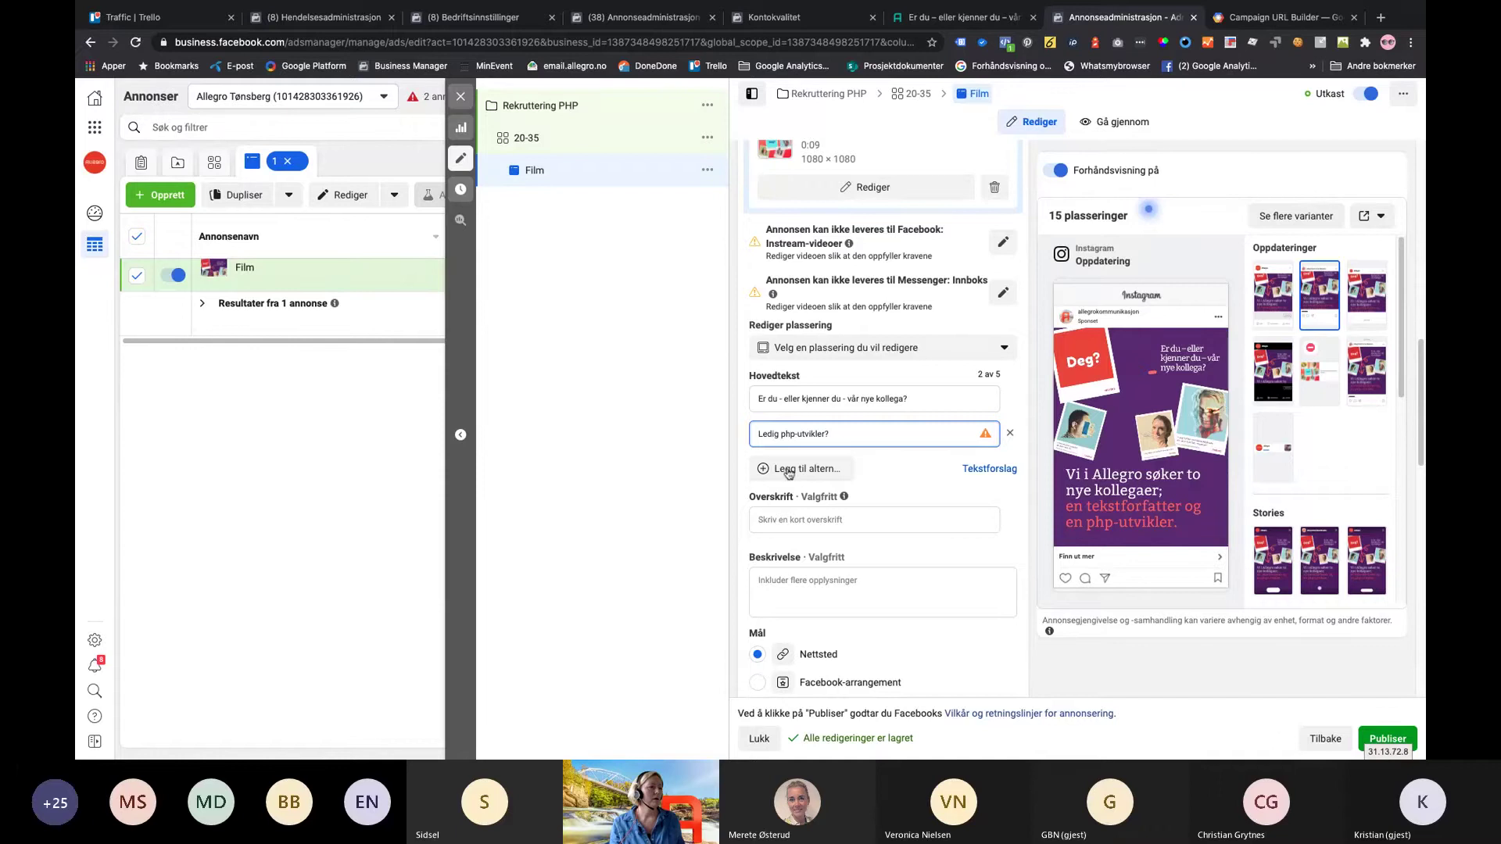
Add a third primary text alternative reading "Vi i Allegro søker etter ny utvikler!"
left_click(787, 468)
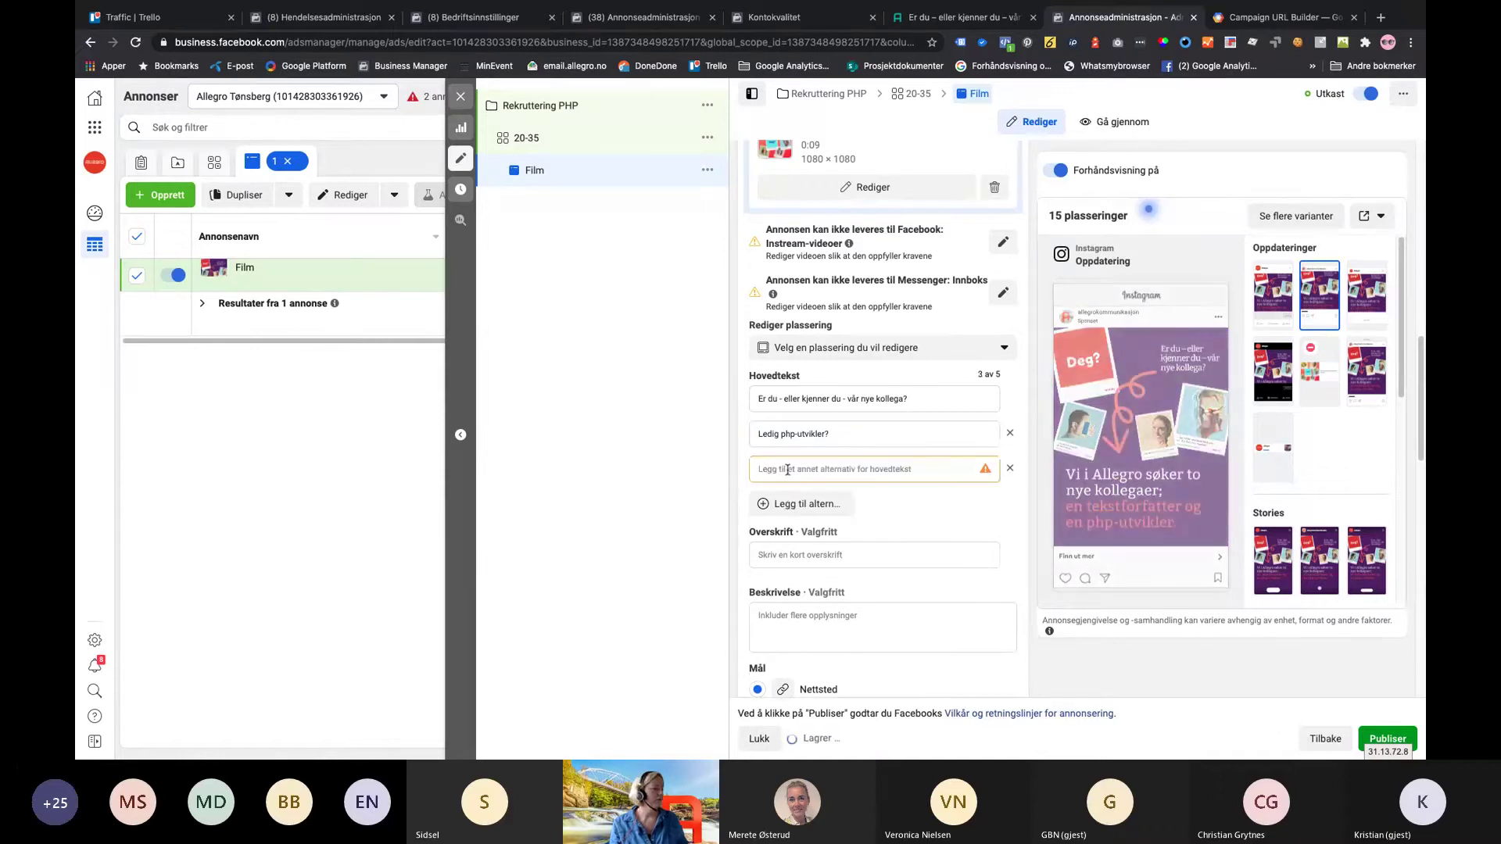
type("Vi")
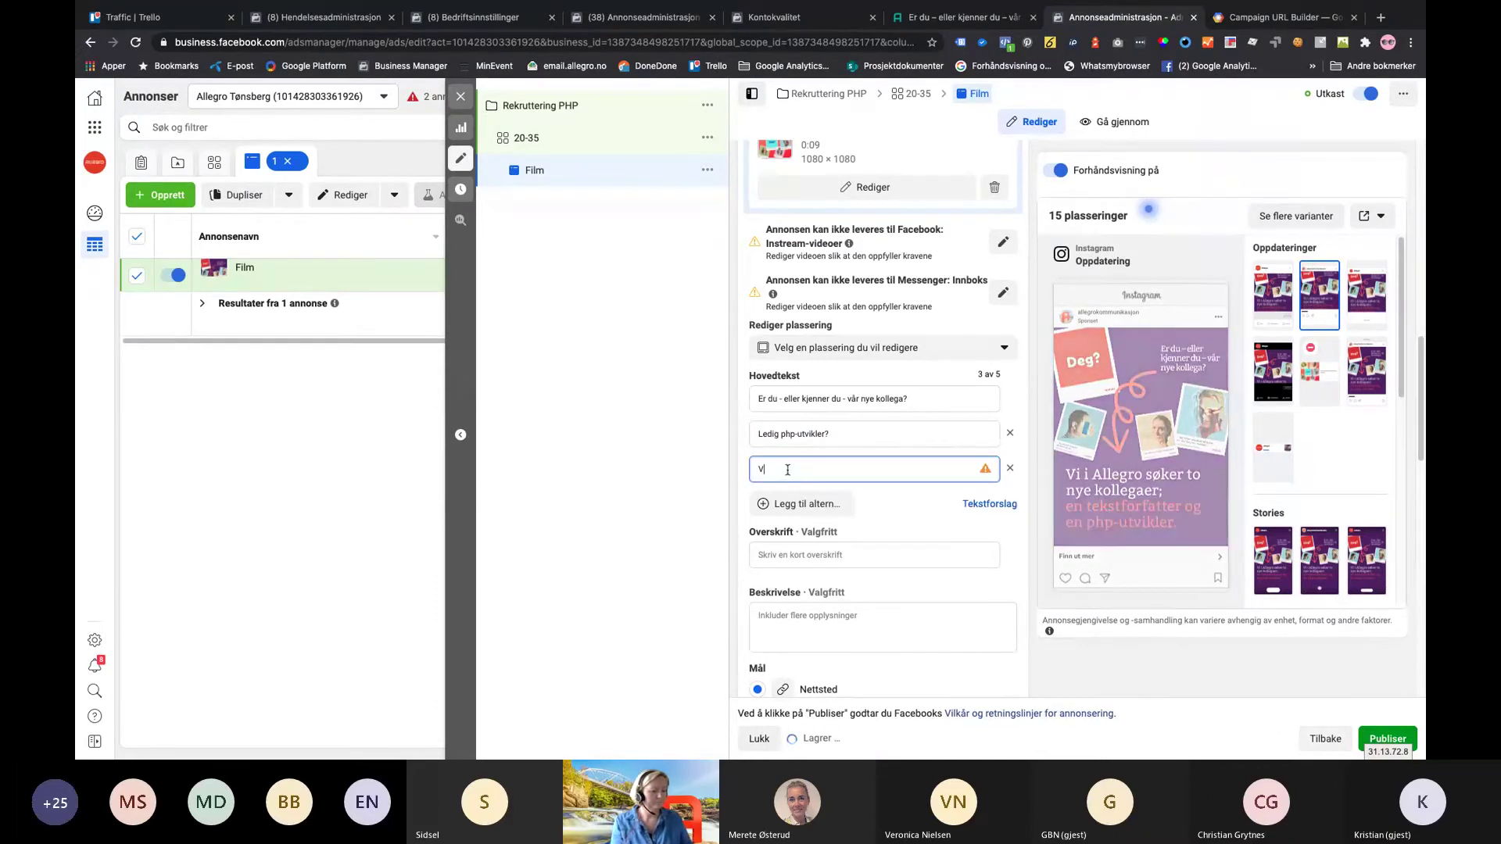
type(" i Allegro ")
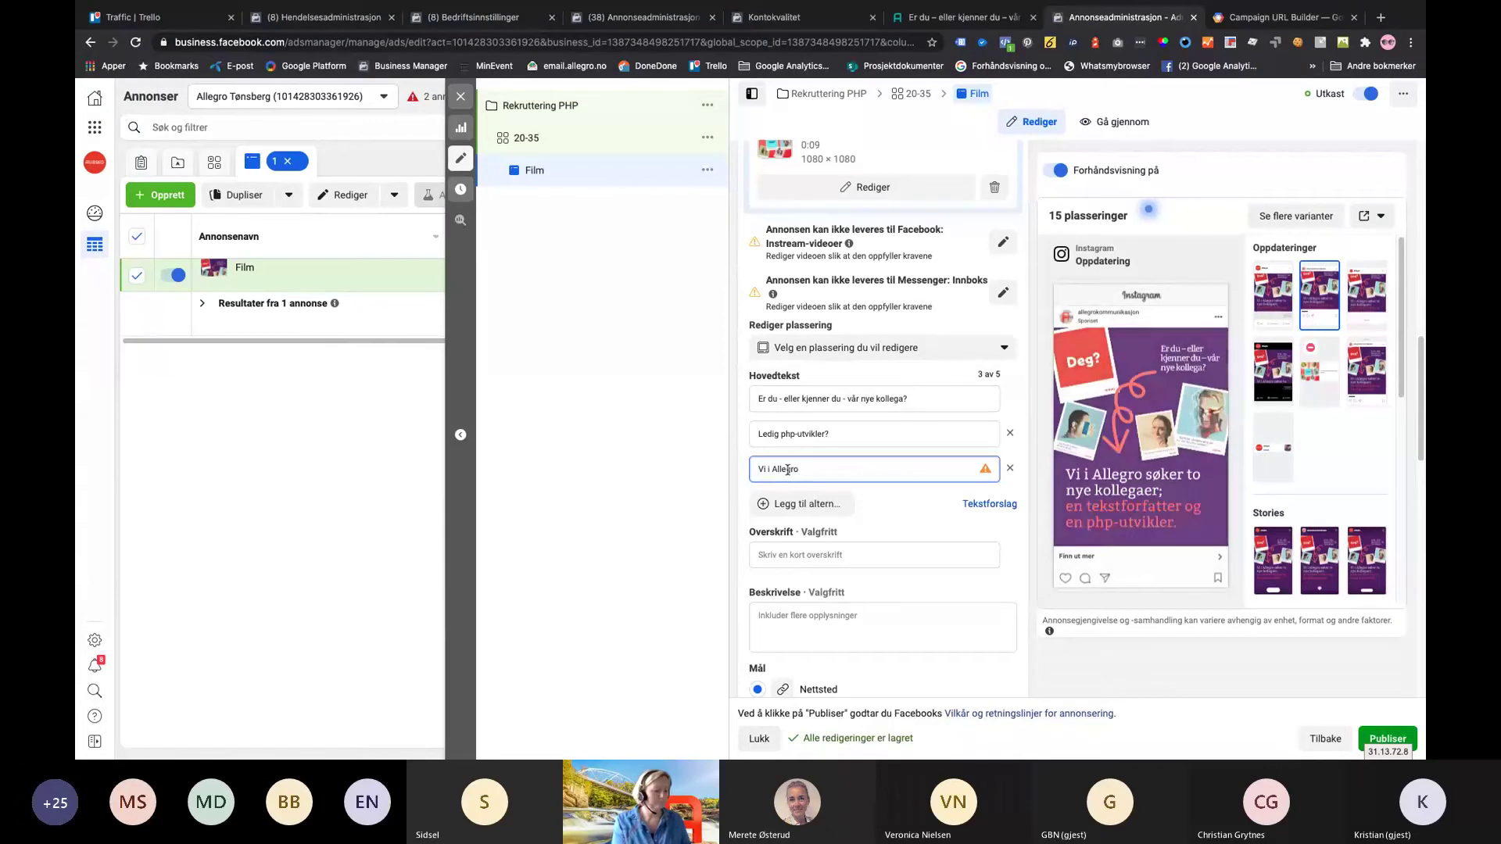
type("søker ett")
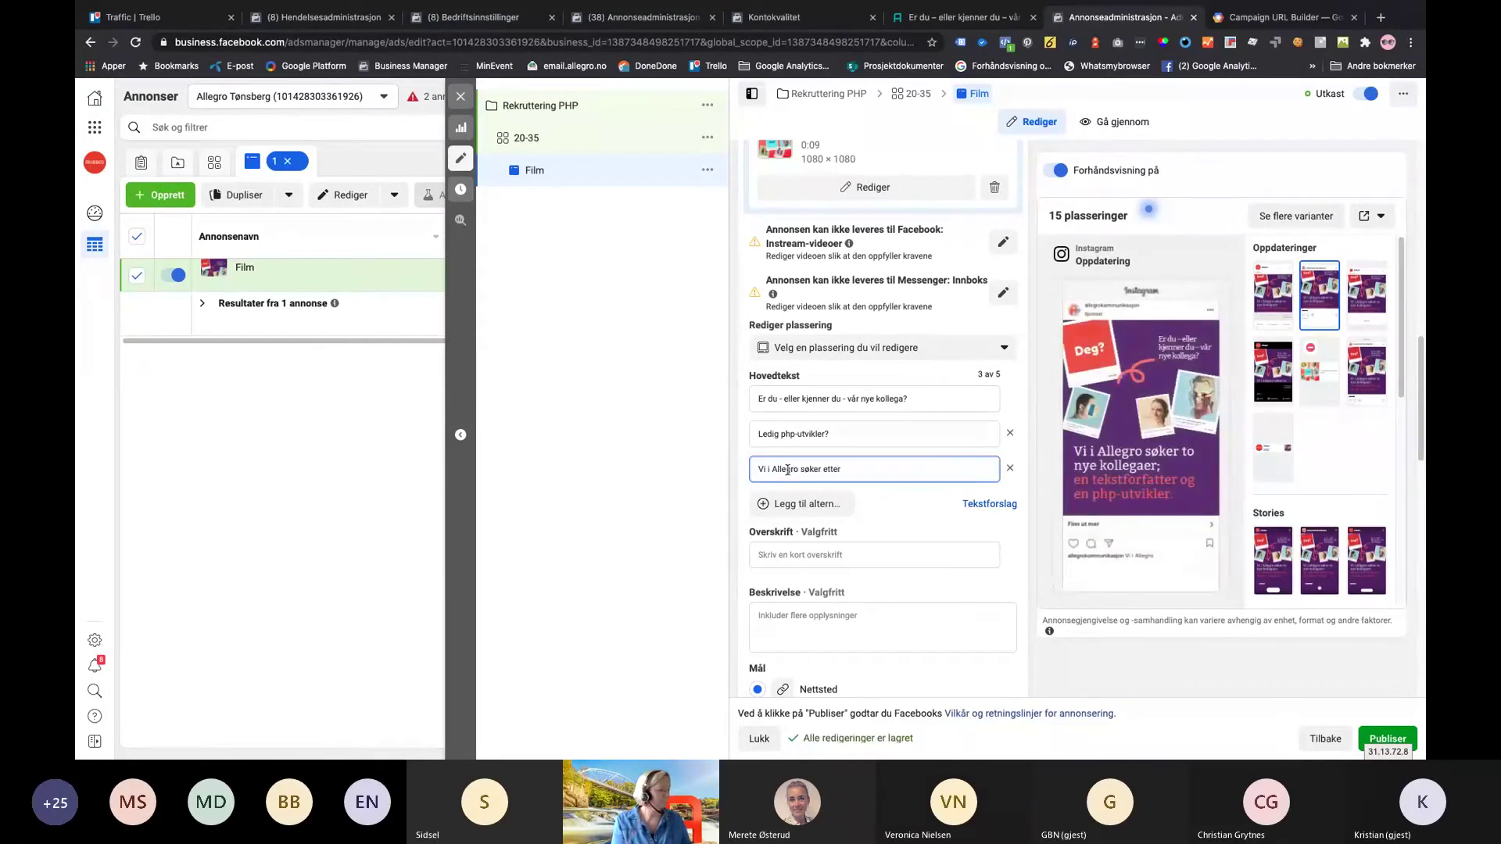
type("er ny")
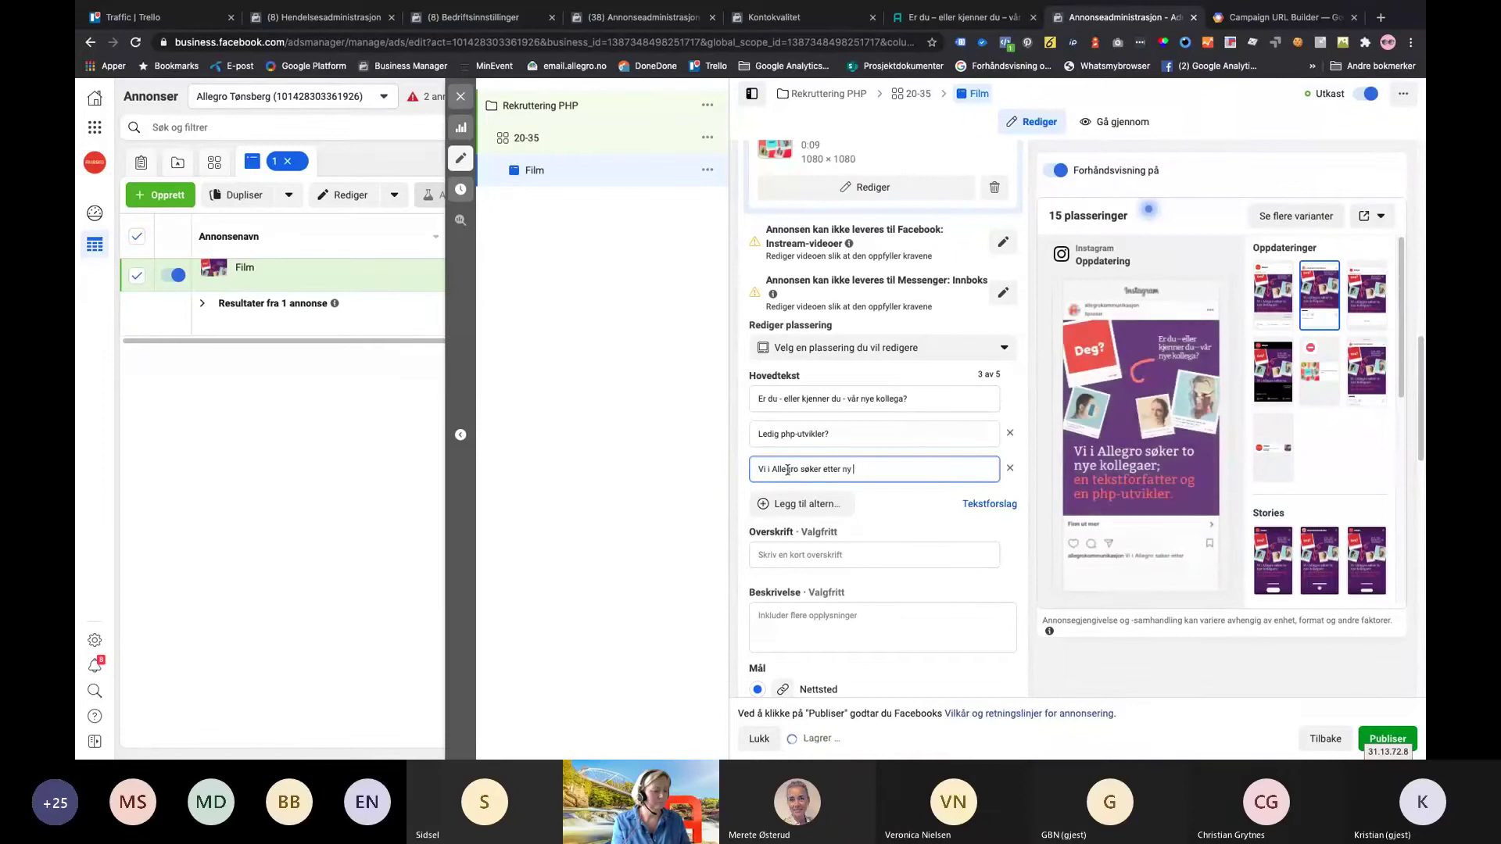
type(" utvikler!")
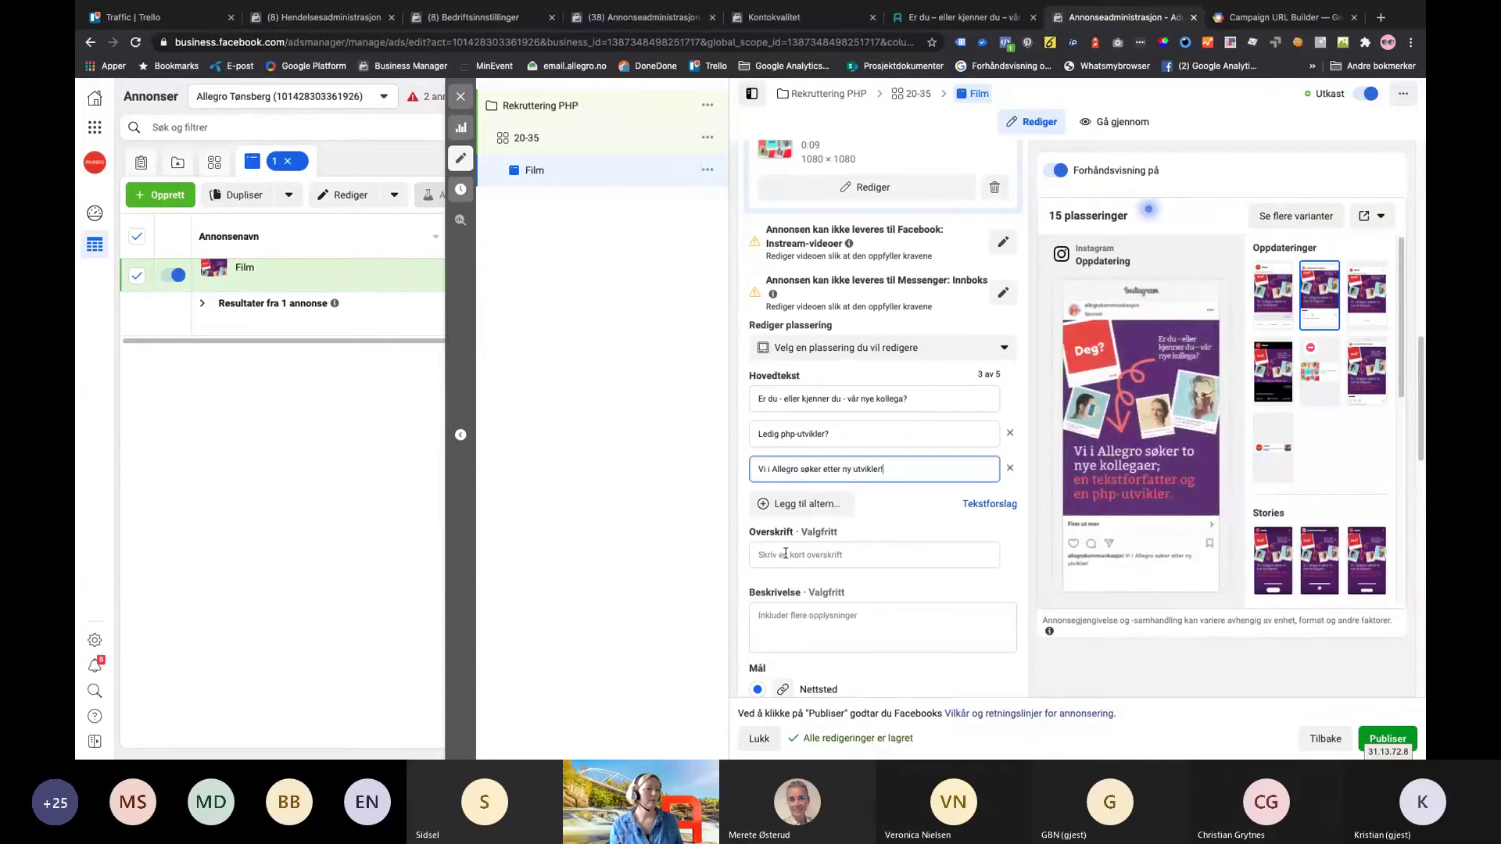
Set the ad's headline to "Ledig PHP-utvikler?Kom og jobb hos oss!"
left_click(785, 553)
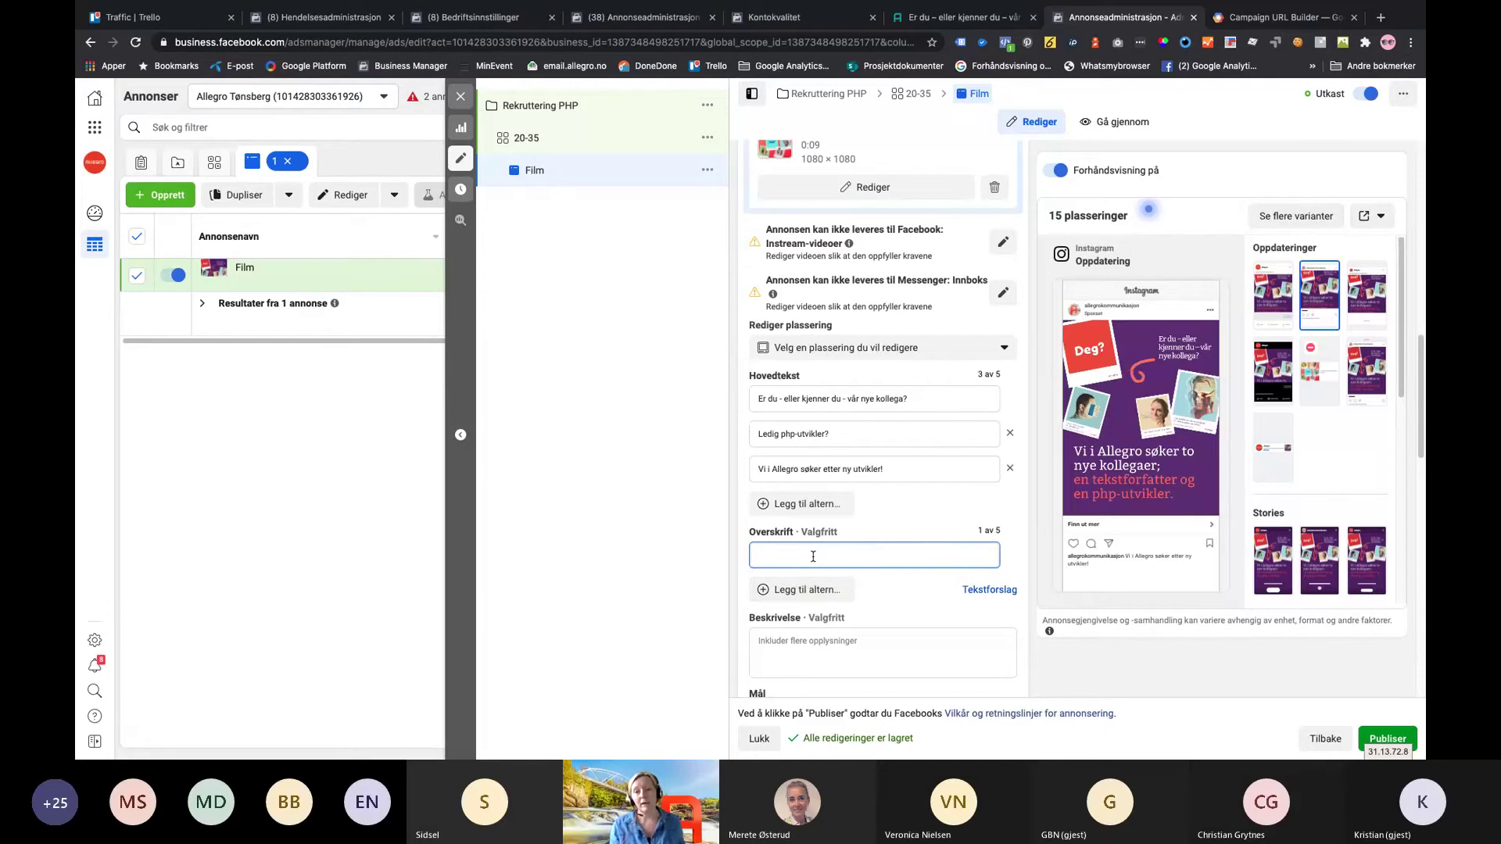
scroll(813, 556, "down", 1)
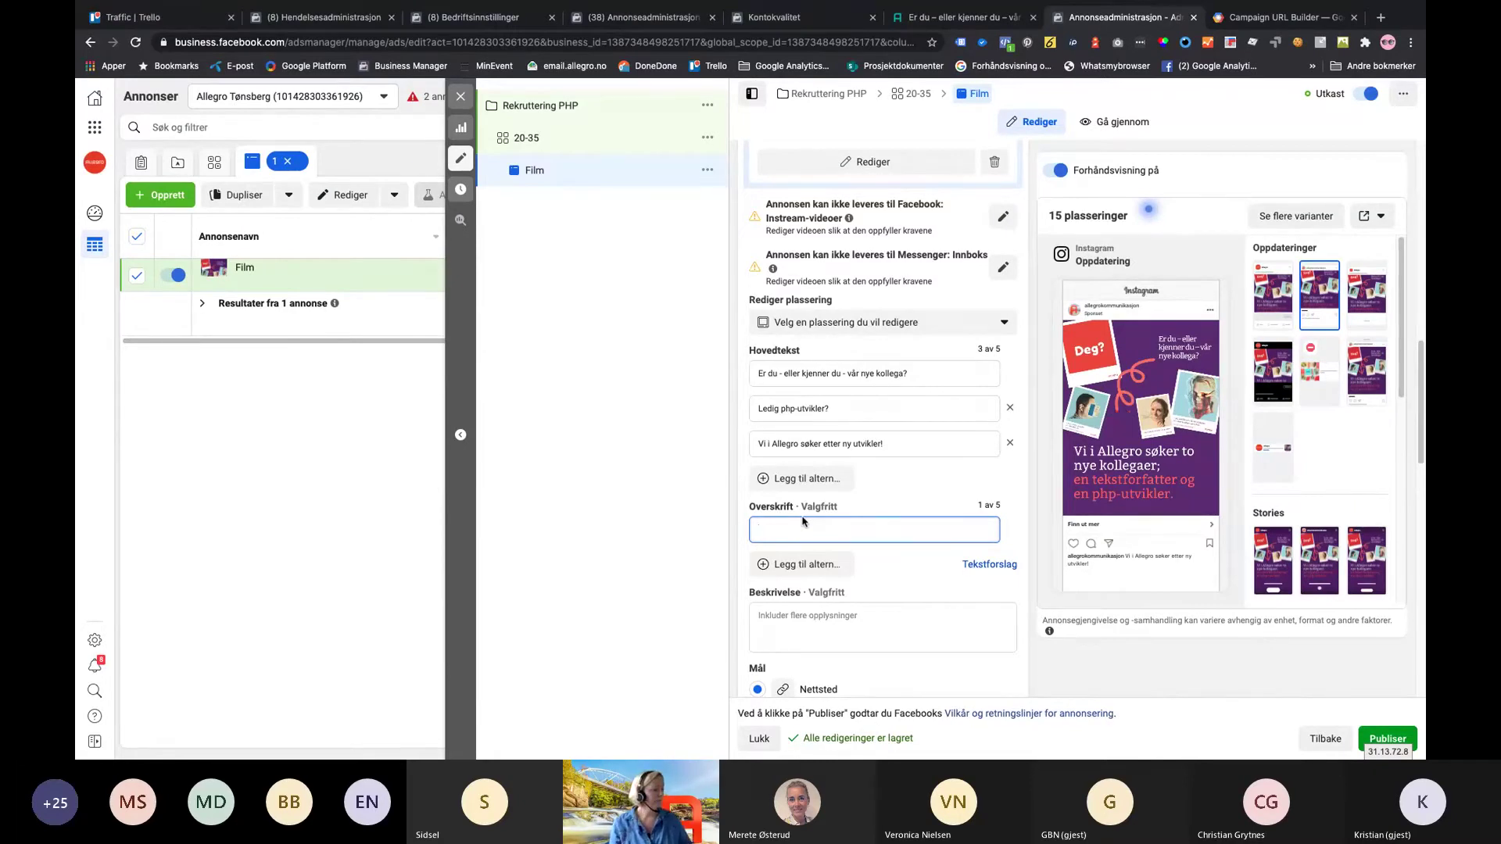
type("Ledig PHP-u")
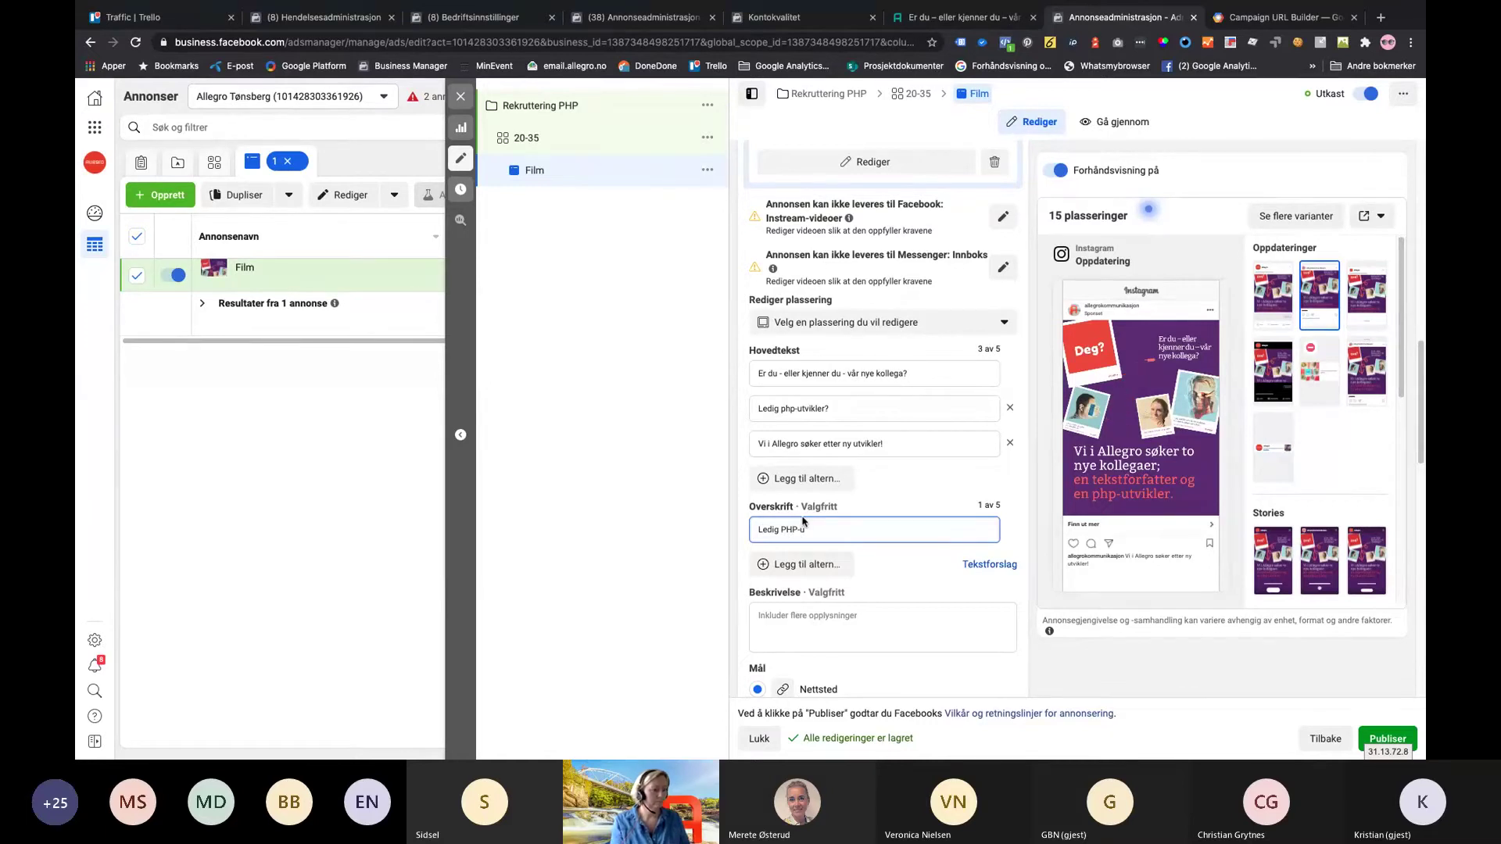
type("tvikler?")
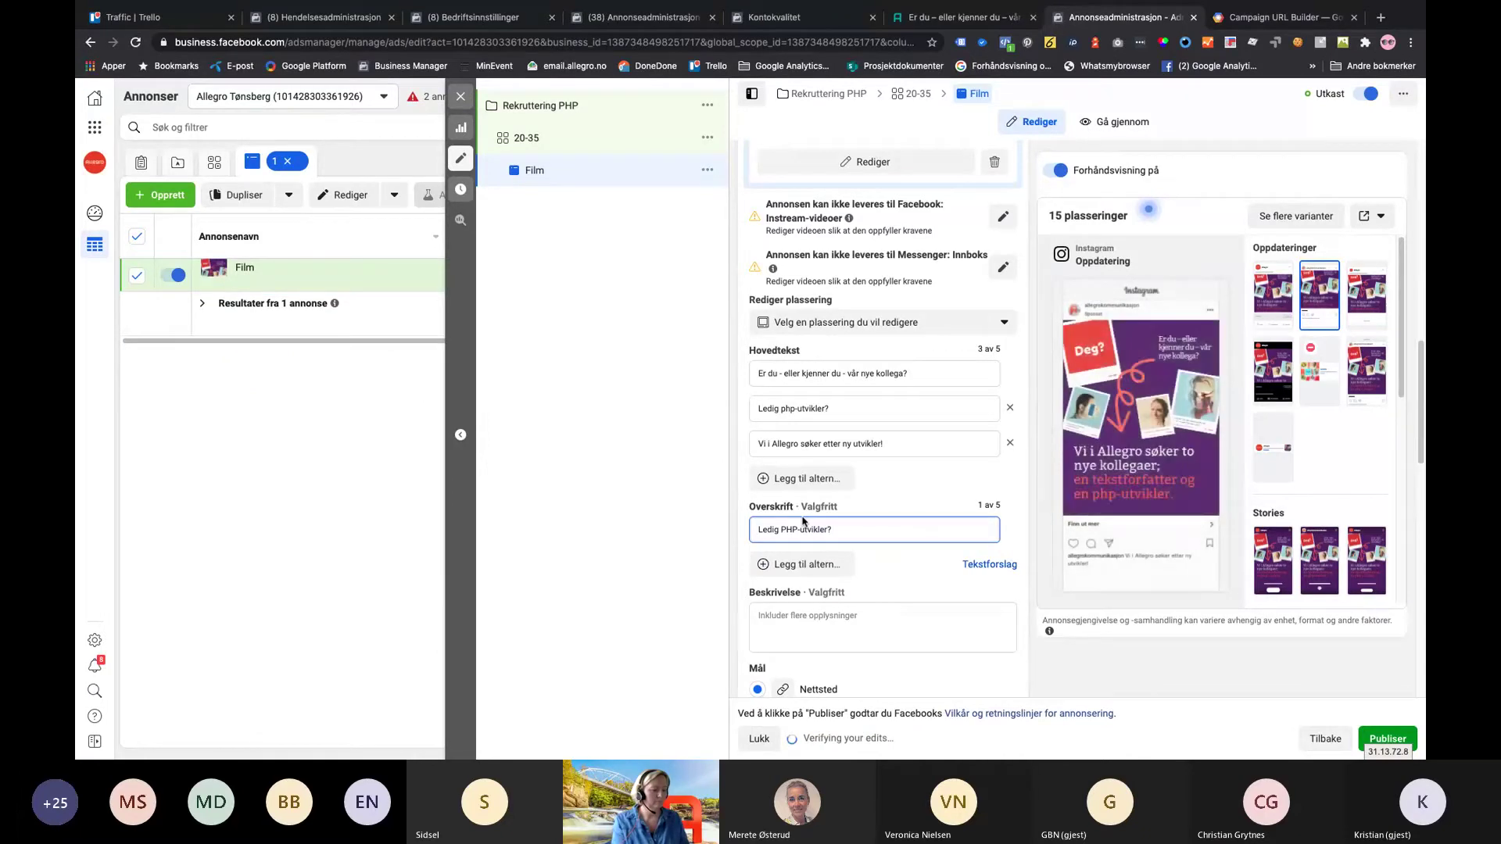
type("Kom og jobb hos oss!")
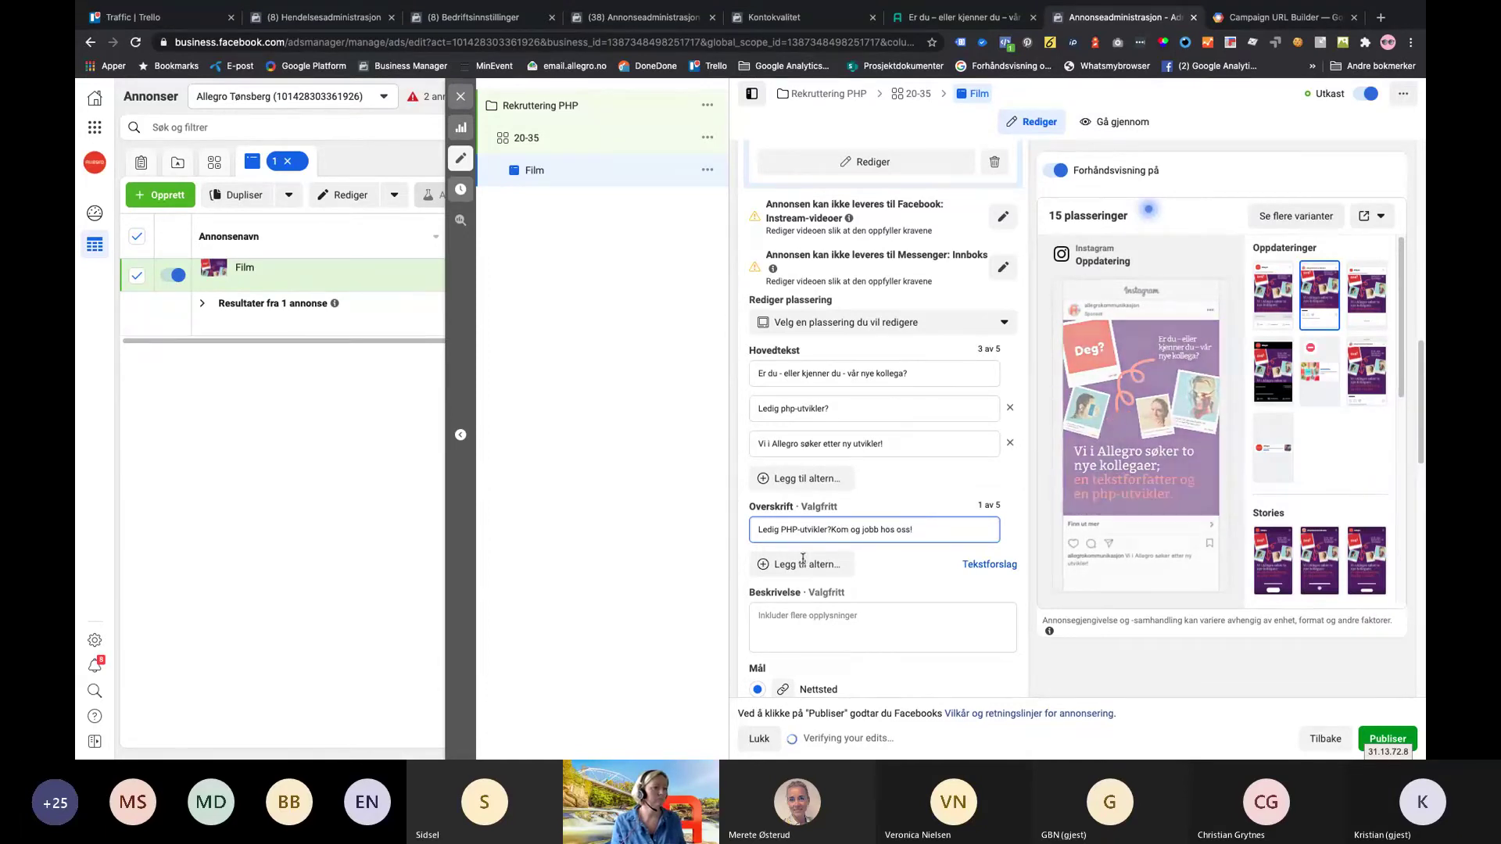
Add a second headline alternative reading "Allegro set etter en ny PHP-utvikler"
left_click(802, 559)
left_click(803, 563)
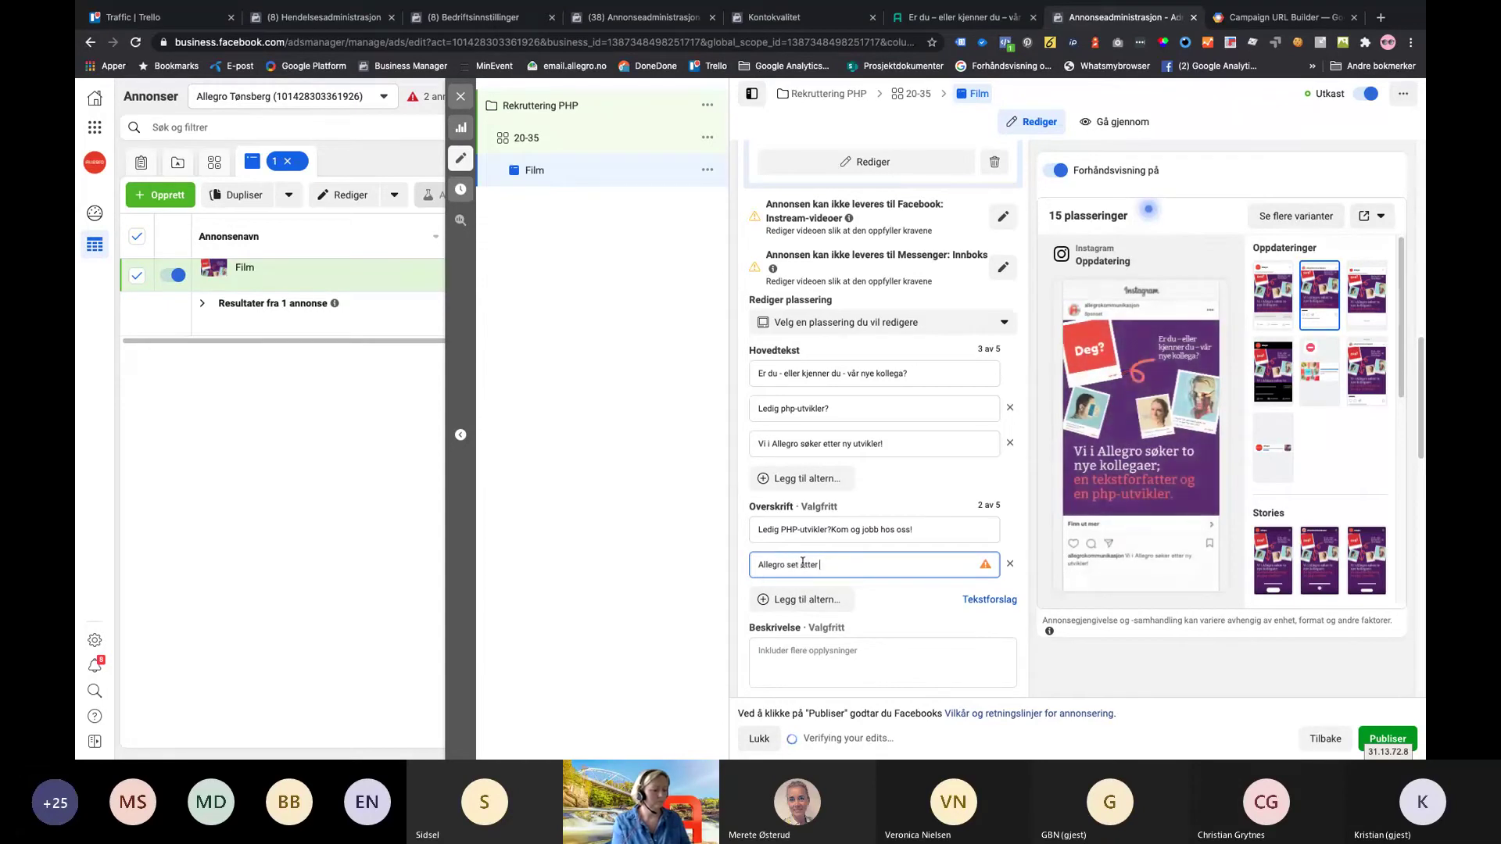
type("Allegro set etter en ny PH")
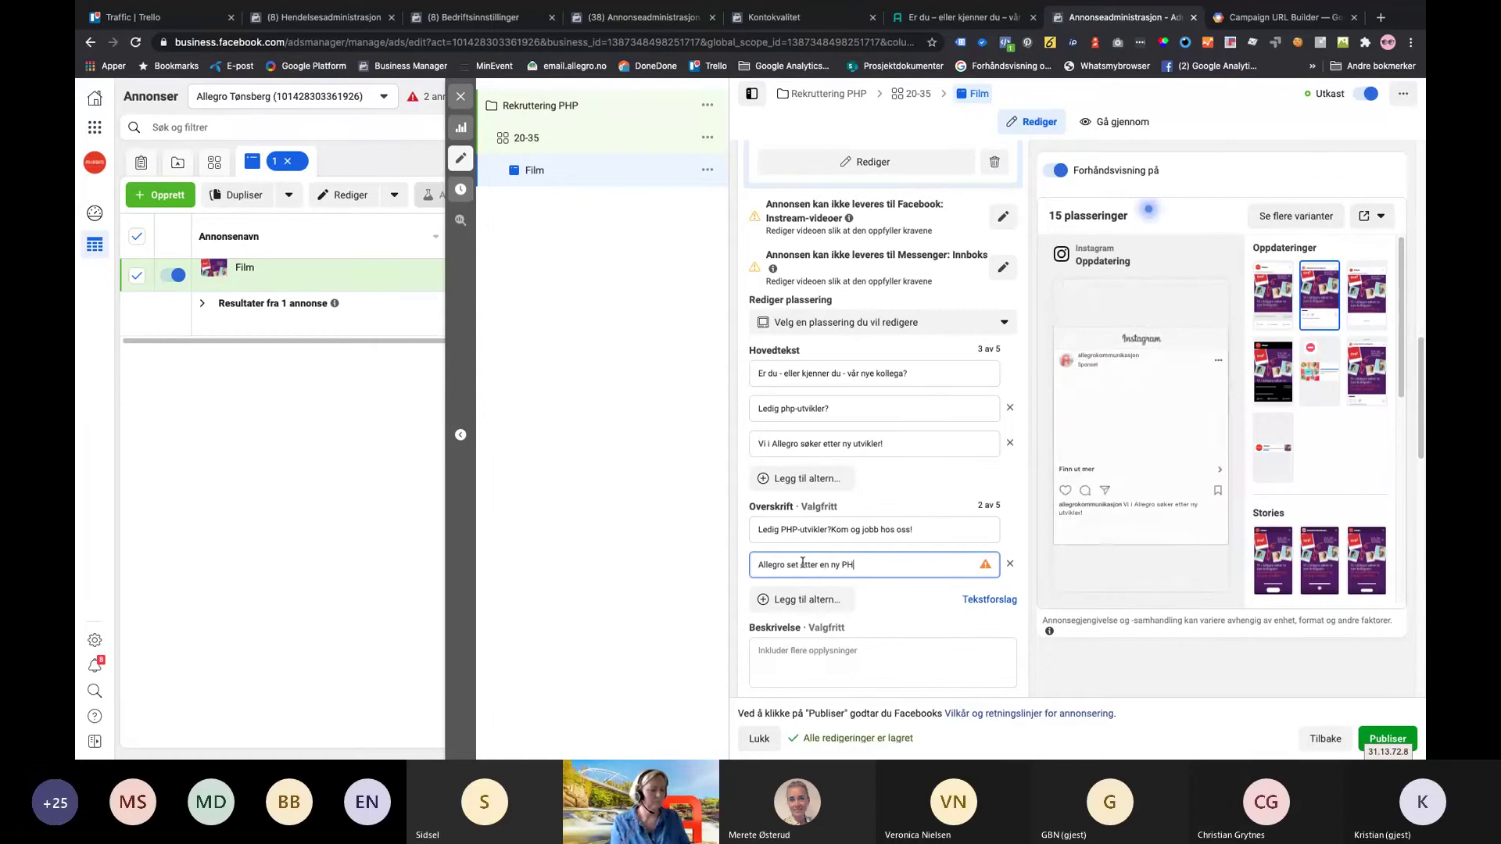
type("P-utvikler")
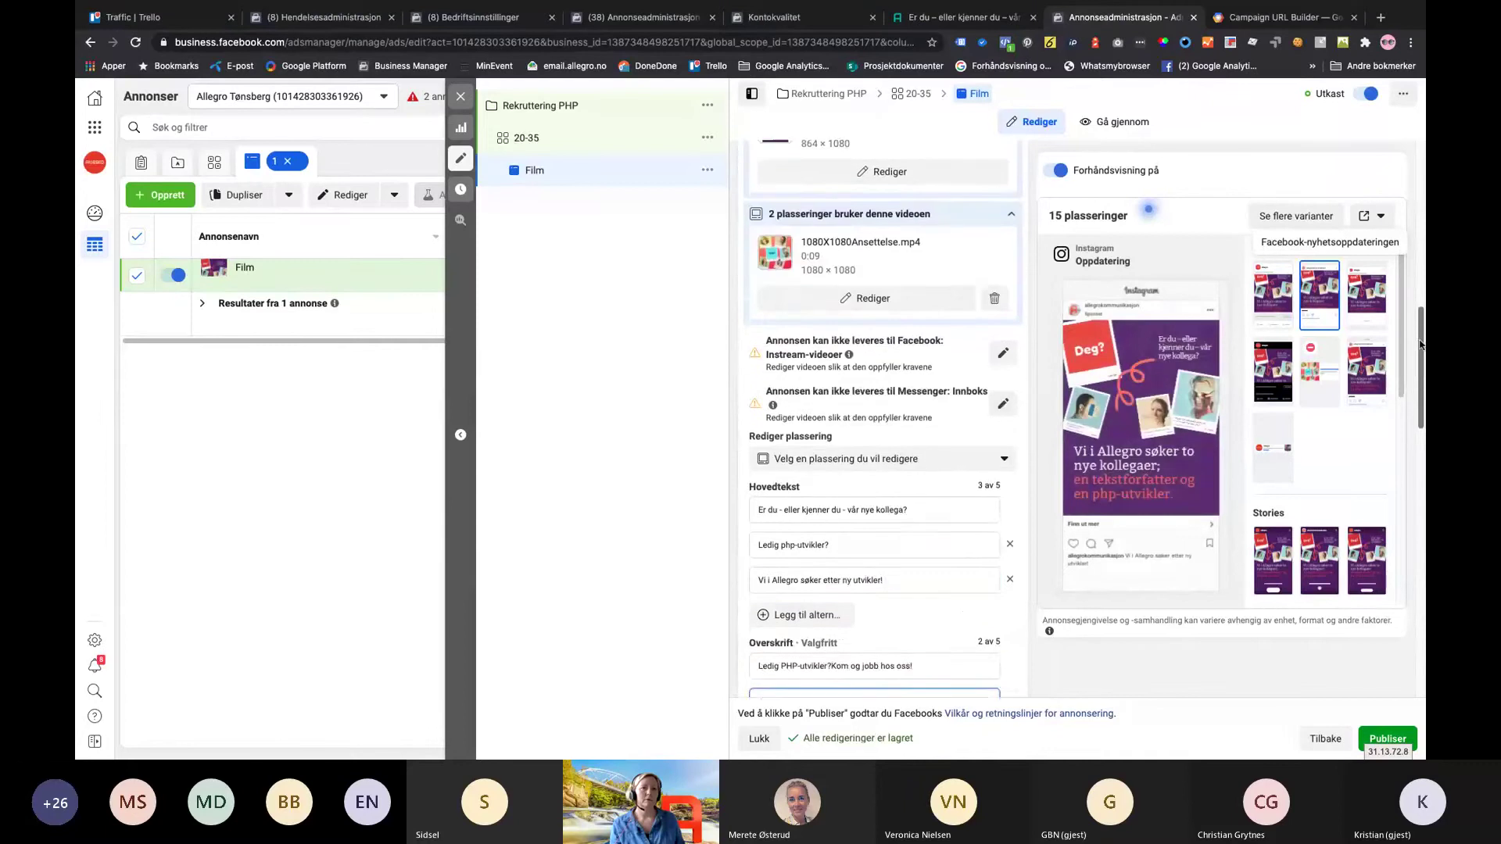
Examine the Facebook Stories and Facebook news feed previews and the videos assigned to each placement group
left_click_drag(1399, 310, 1403, 441)
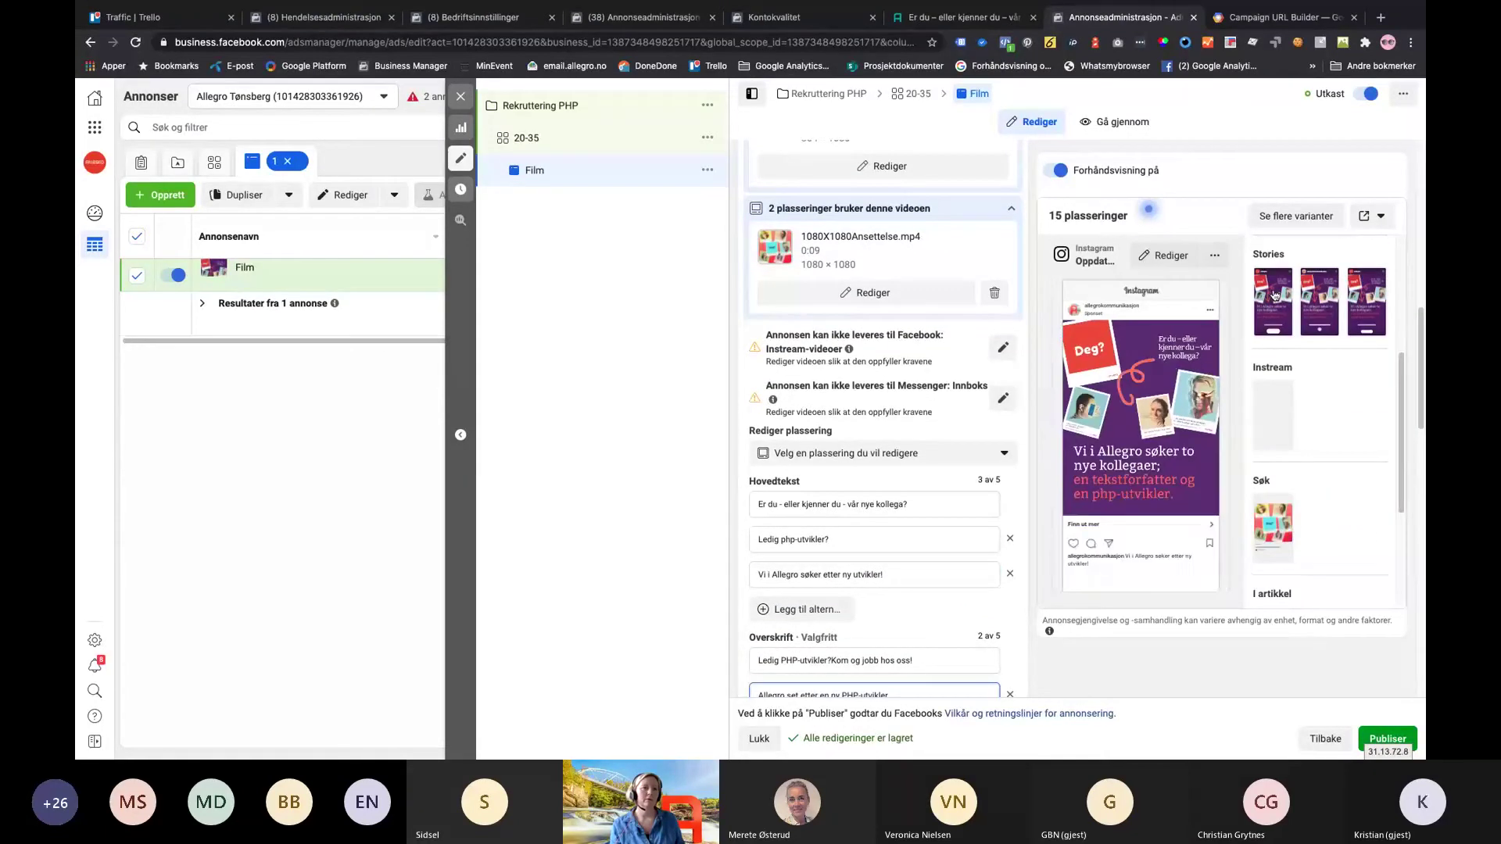
left_click(1274, 296)
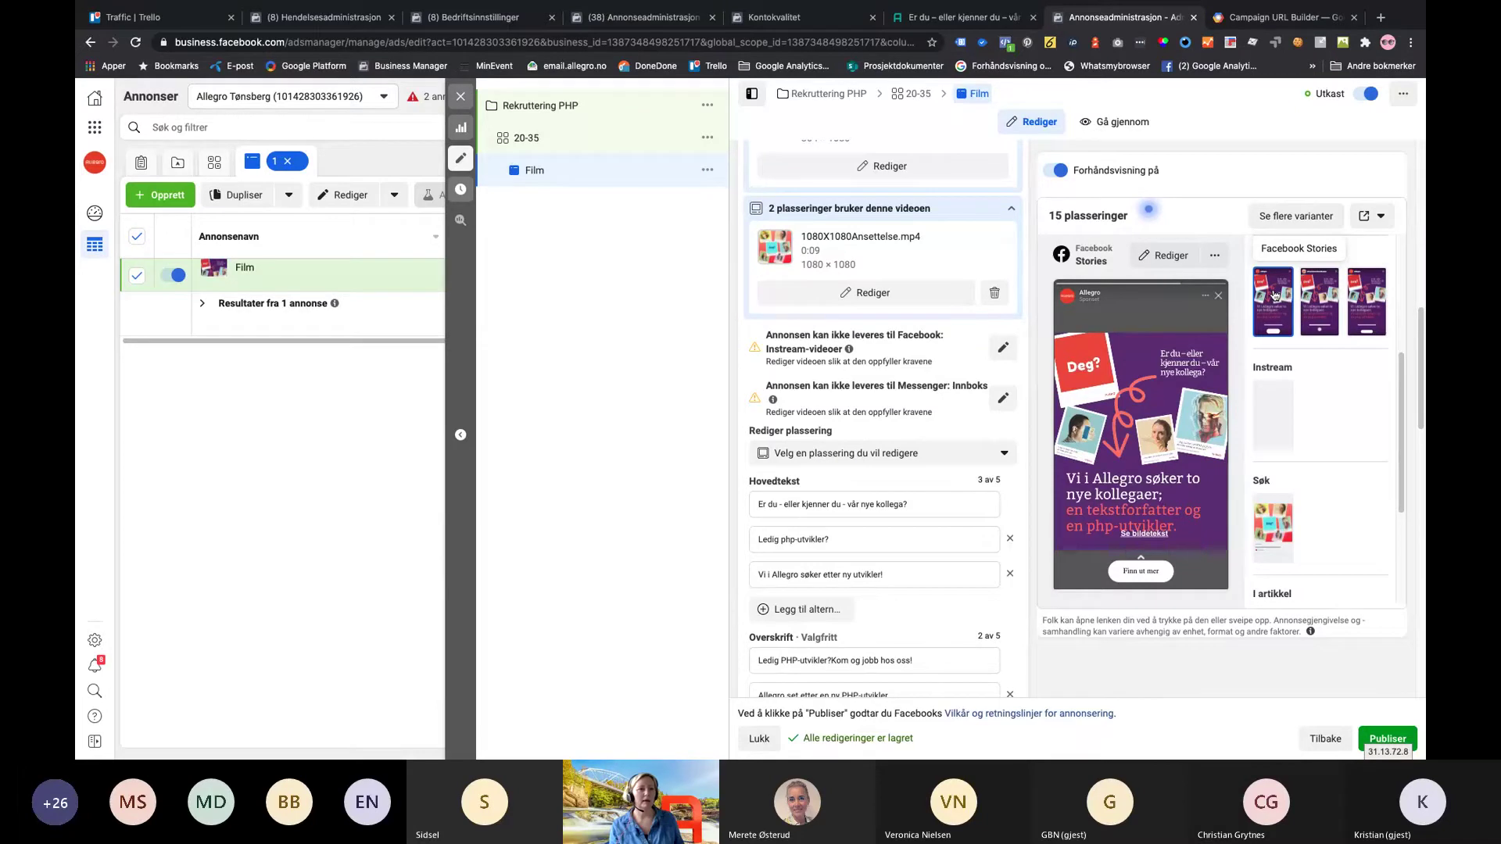
scroll(1281, 438, "down", 3)
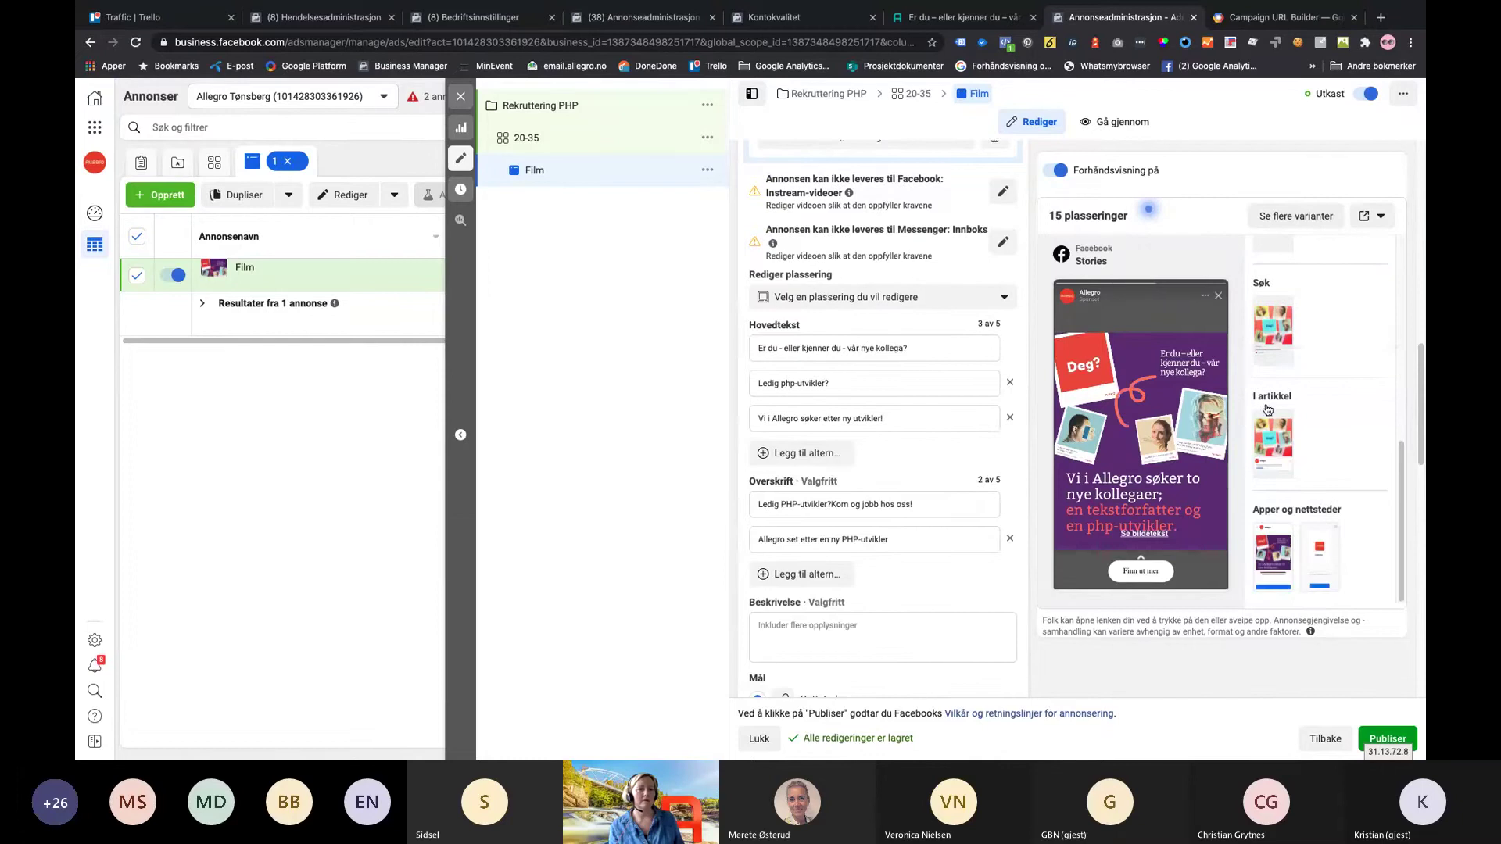
scroll(1286, 453, "up", 3)
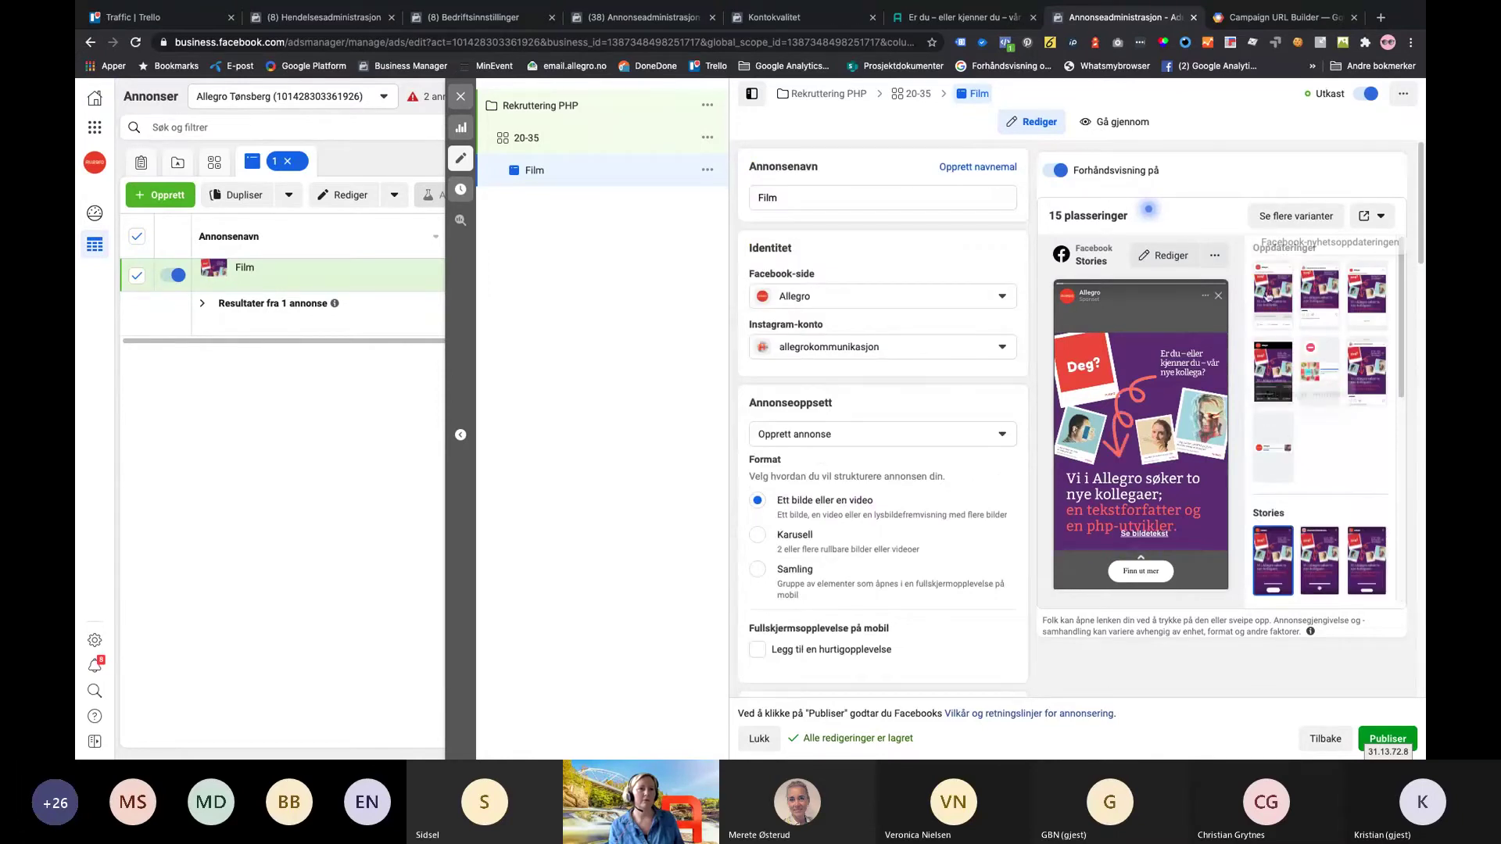
left_click(1267, 297)
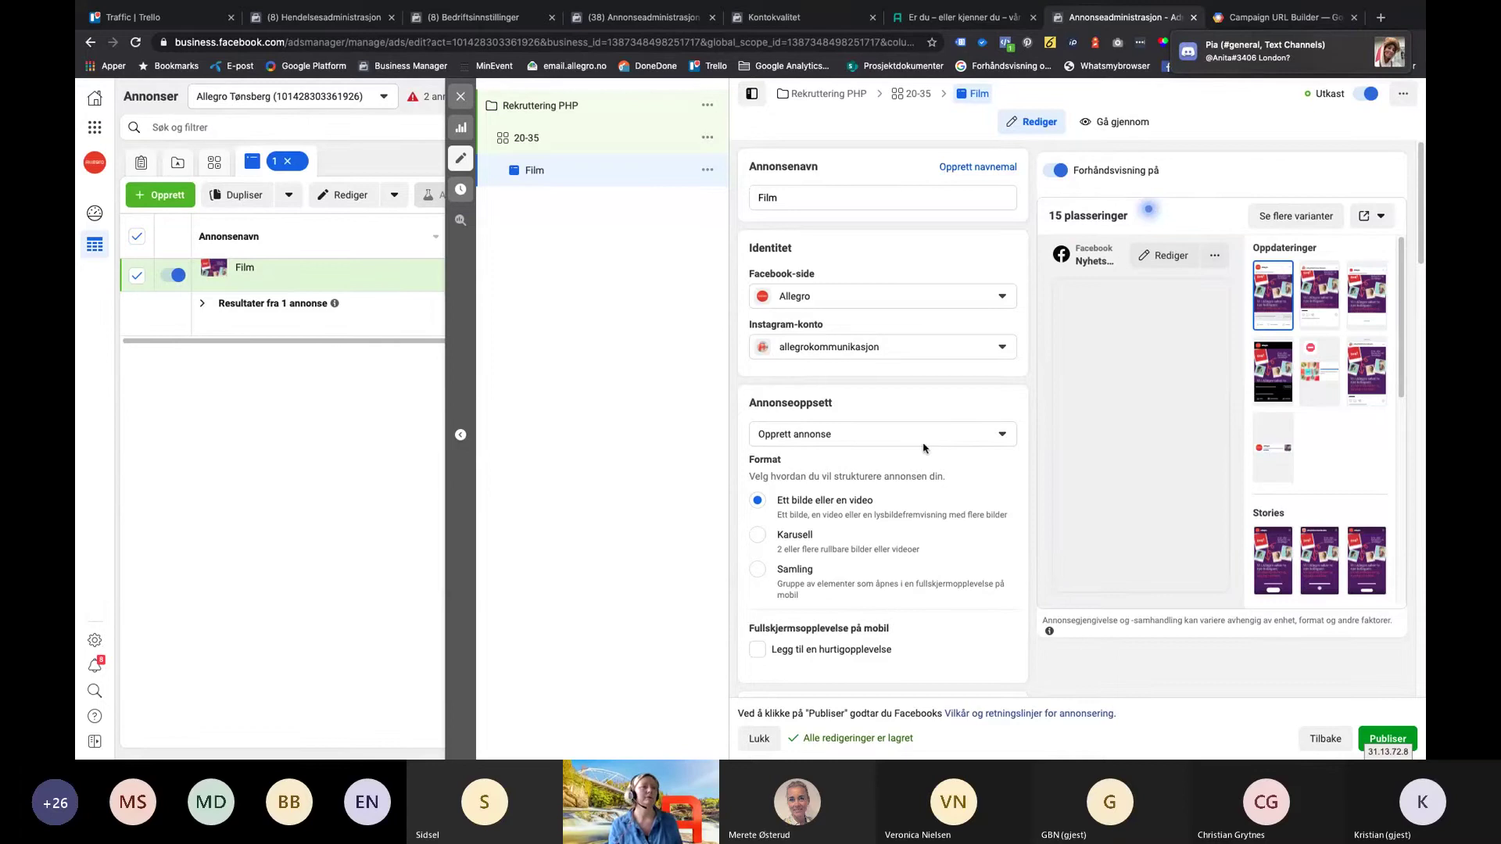
scroll(923, 448, "down", 10)
scroll(923, 448, "down", 3)
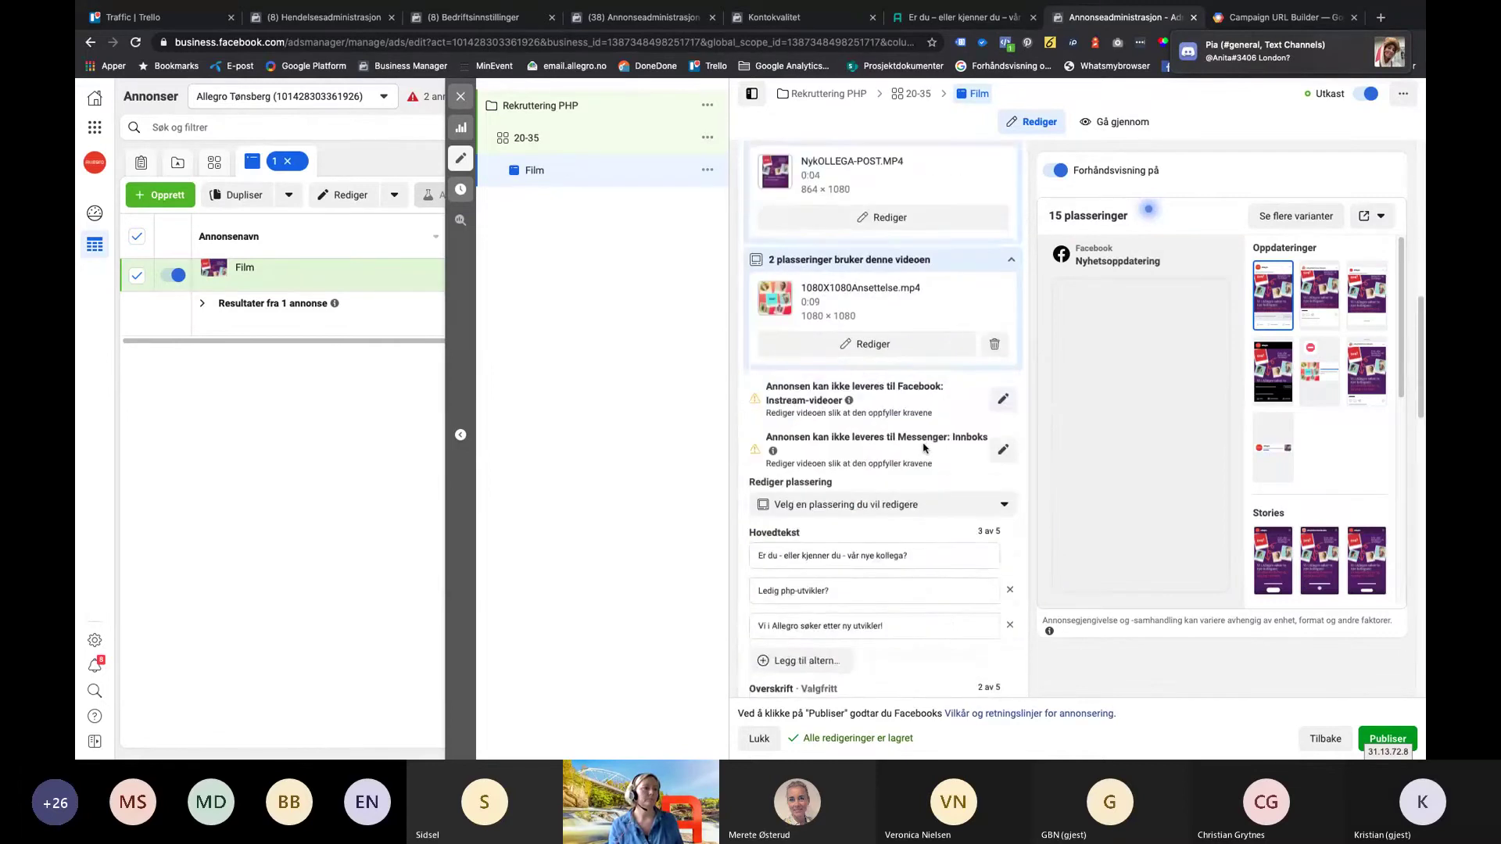
scroll(924, 448, "up", 4)
scroll(923, 446, "down", 1)
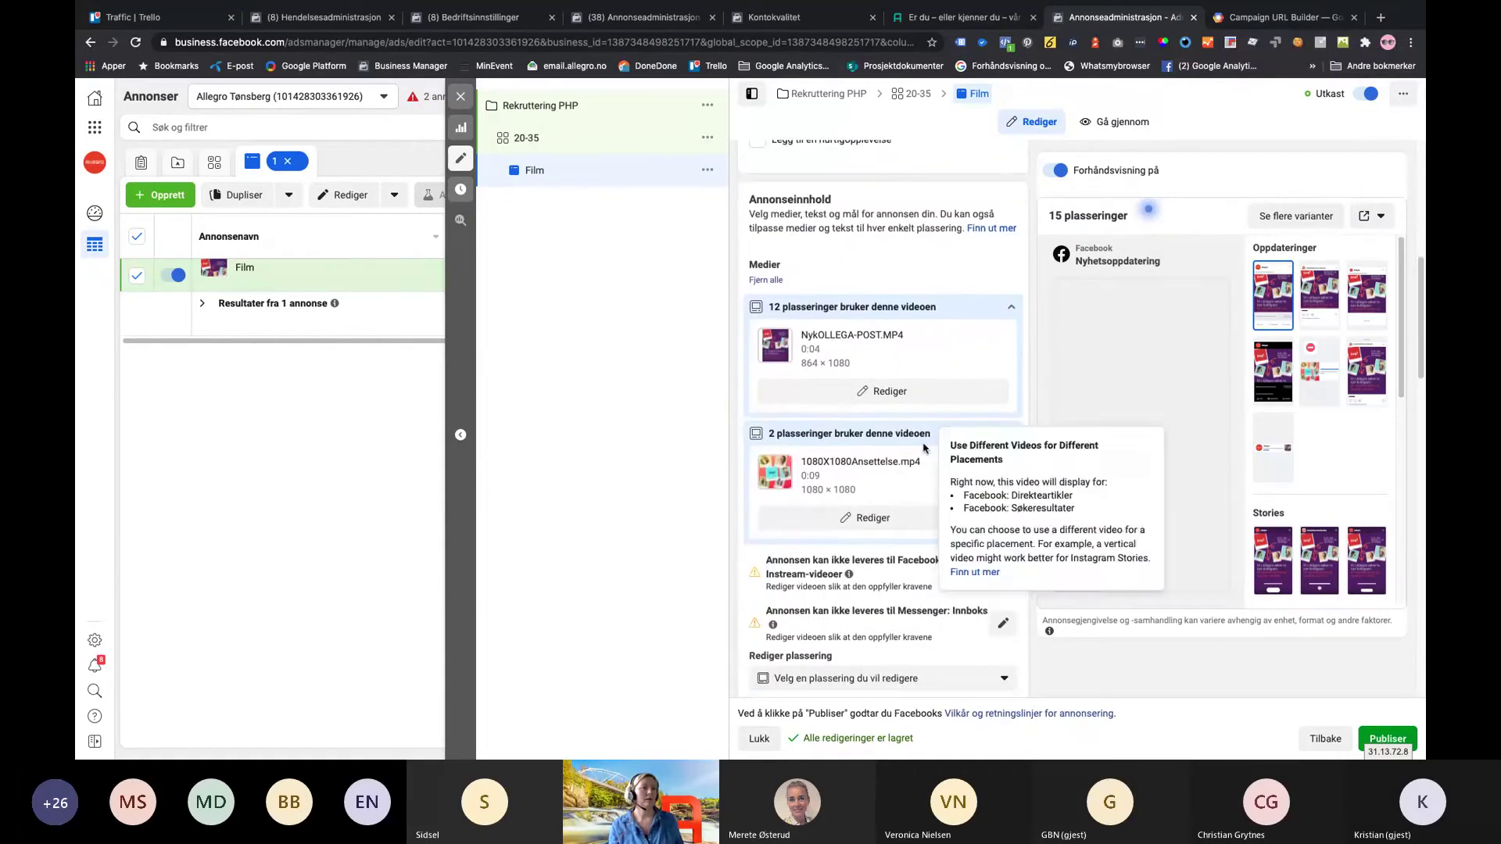
mouse_move(1266, 296)
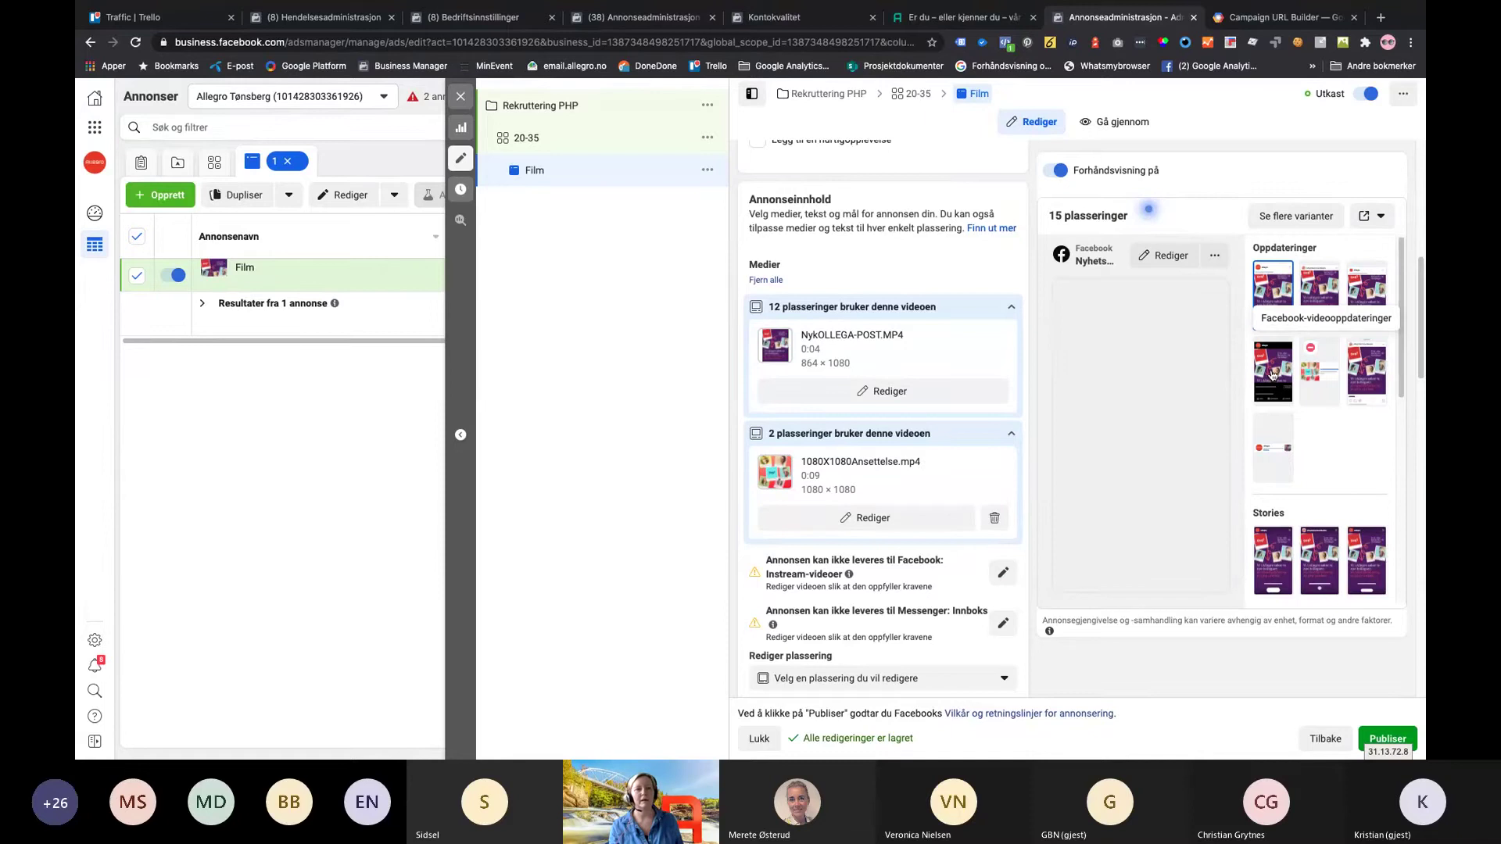
scroll(1272, 374, "down", 3)
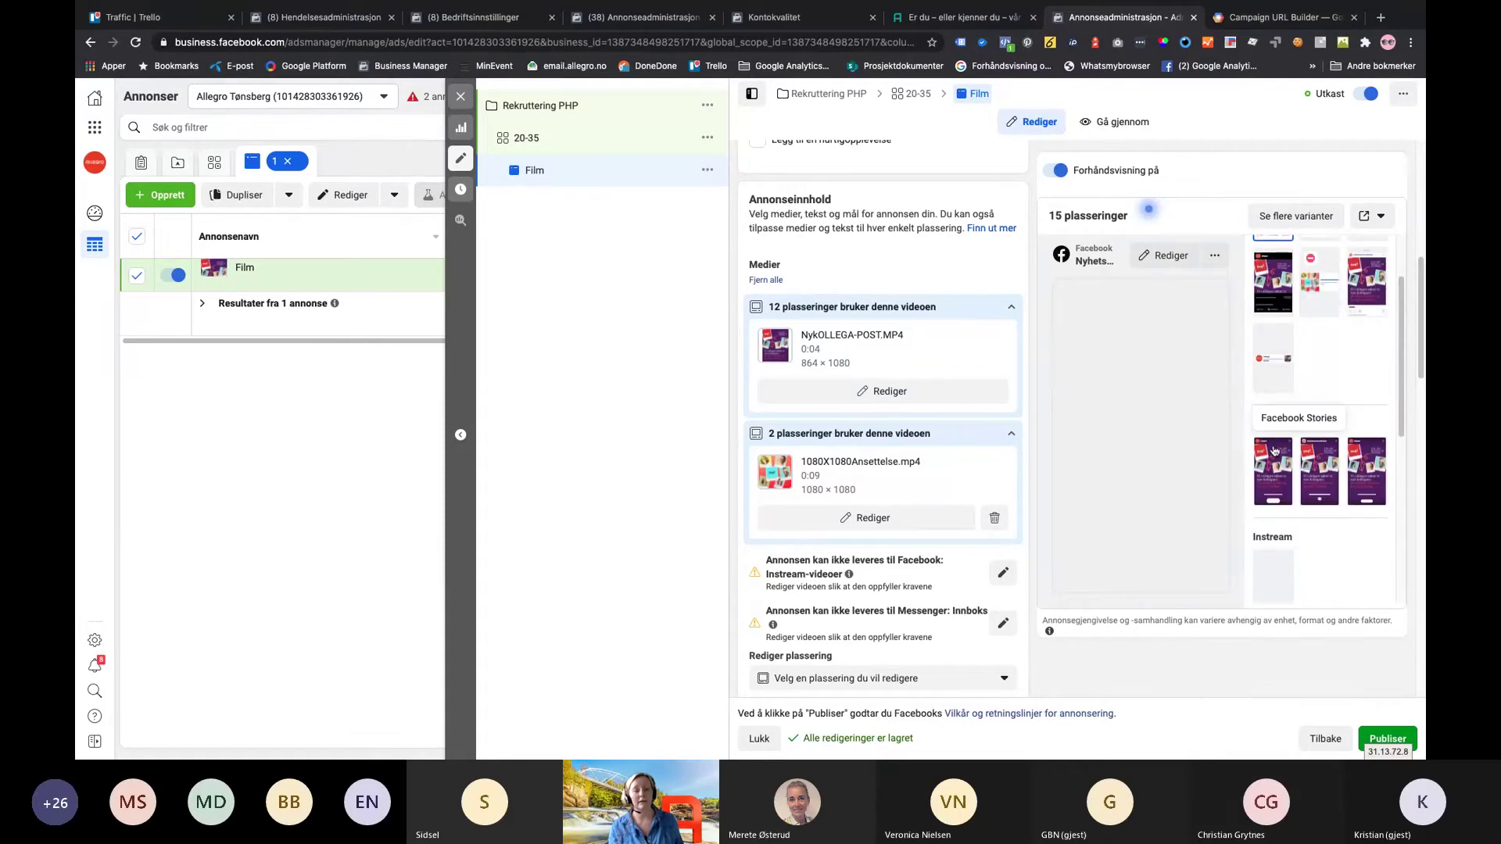
scroll(1275, 452, "down", 1)
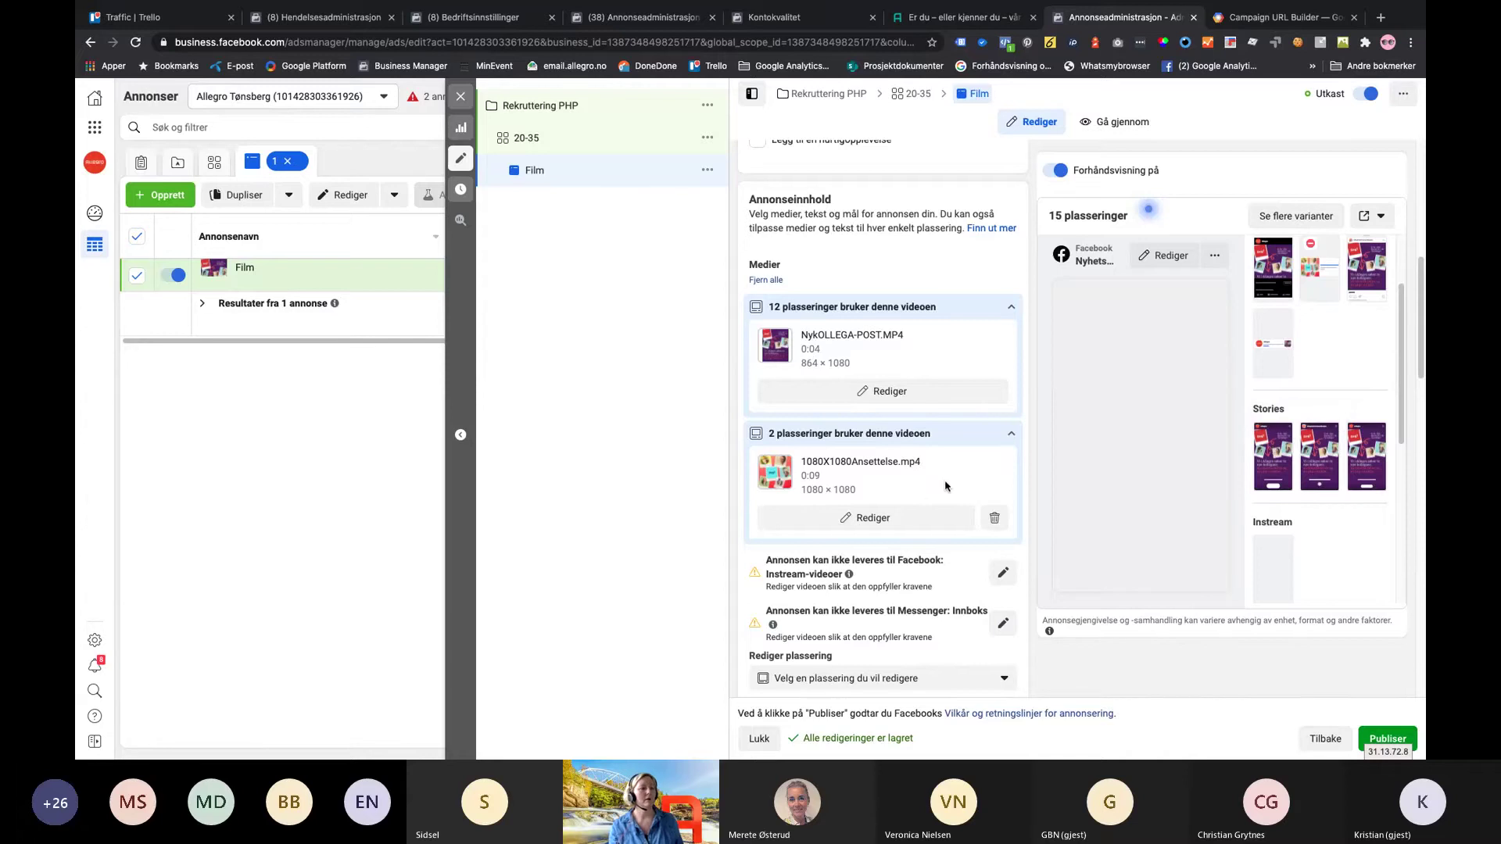
Correct the second headline alternative to read "Allegro ser etter en ny PHP-utvikler"
scroll(921, 495, "down", 10)
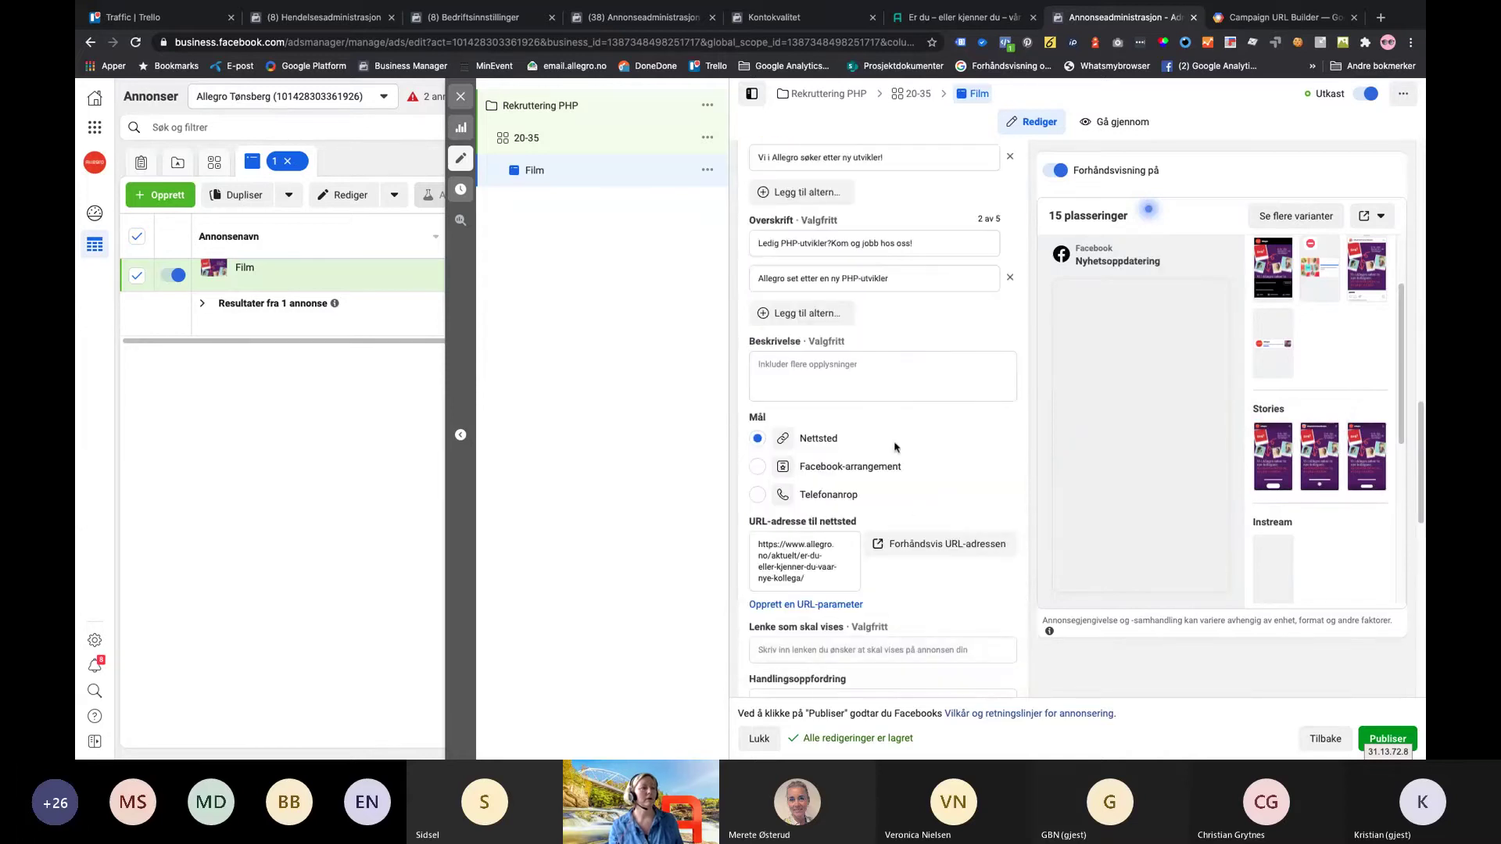
scroll(906, 391, "up", 5)
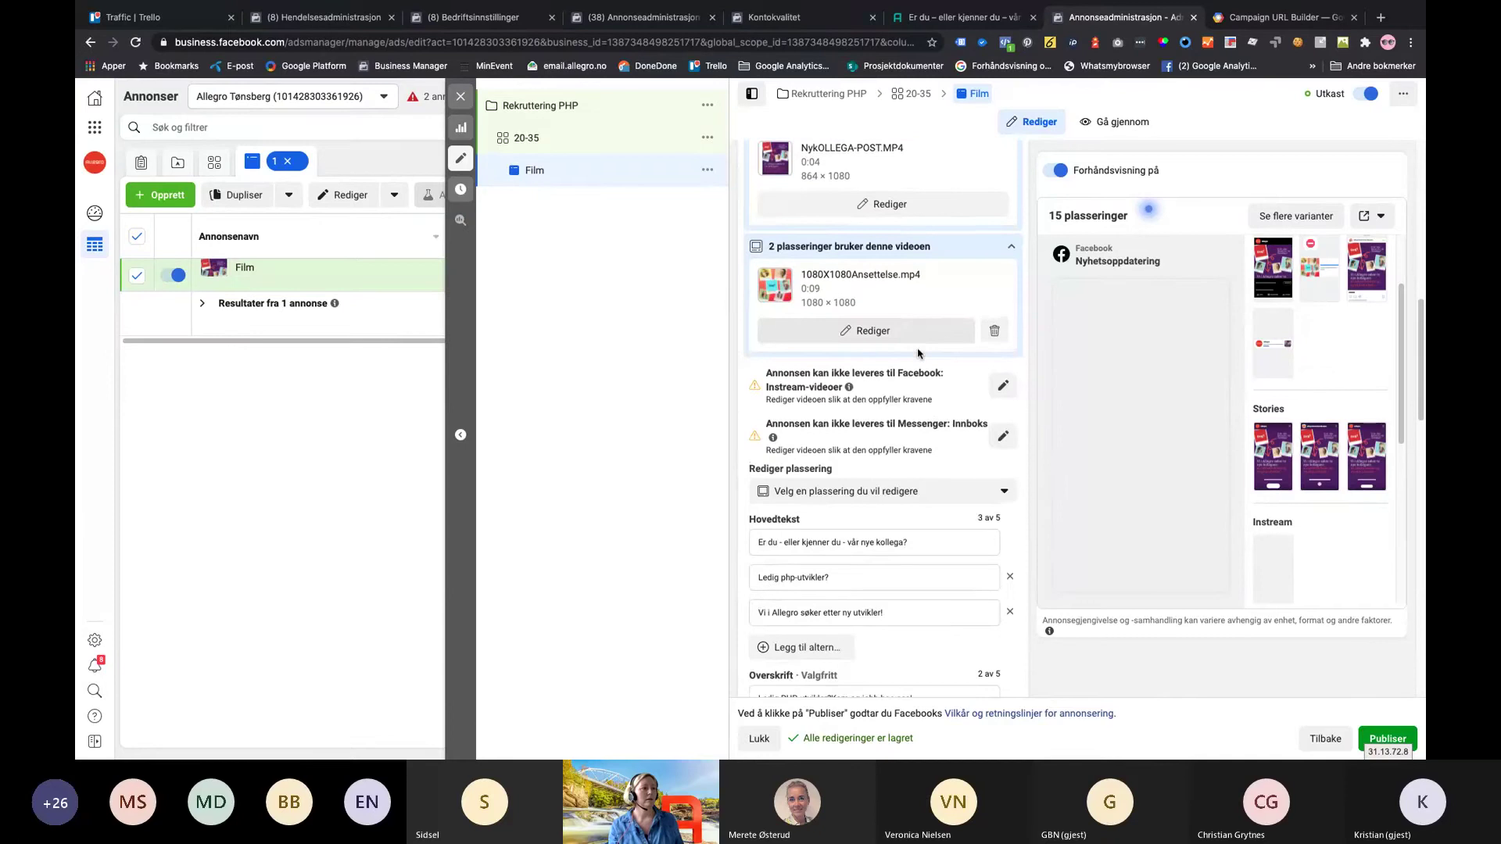
scroll(919, 353, "down", 3)
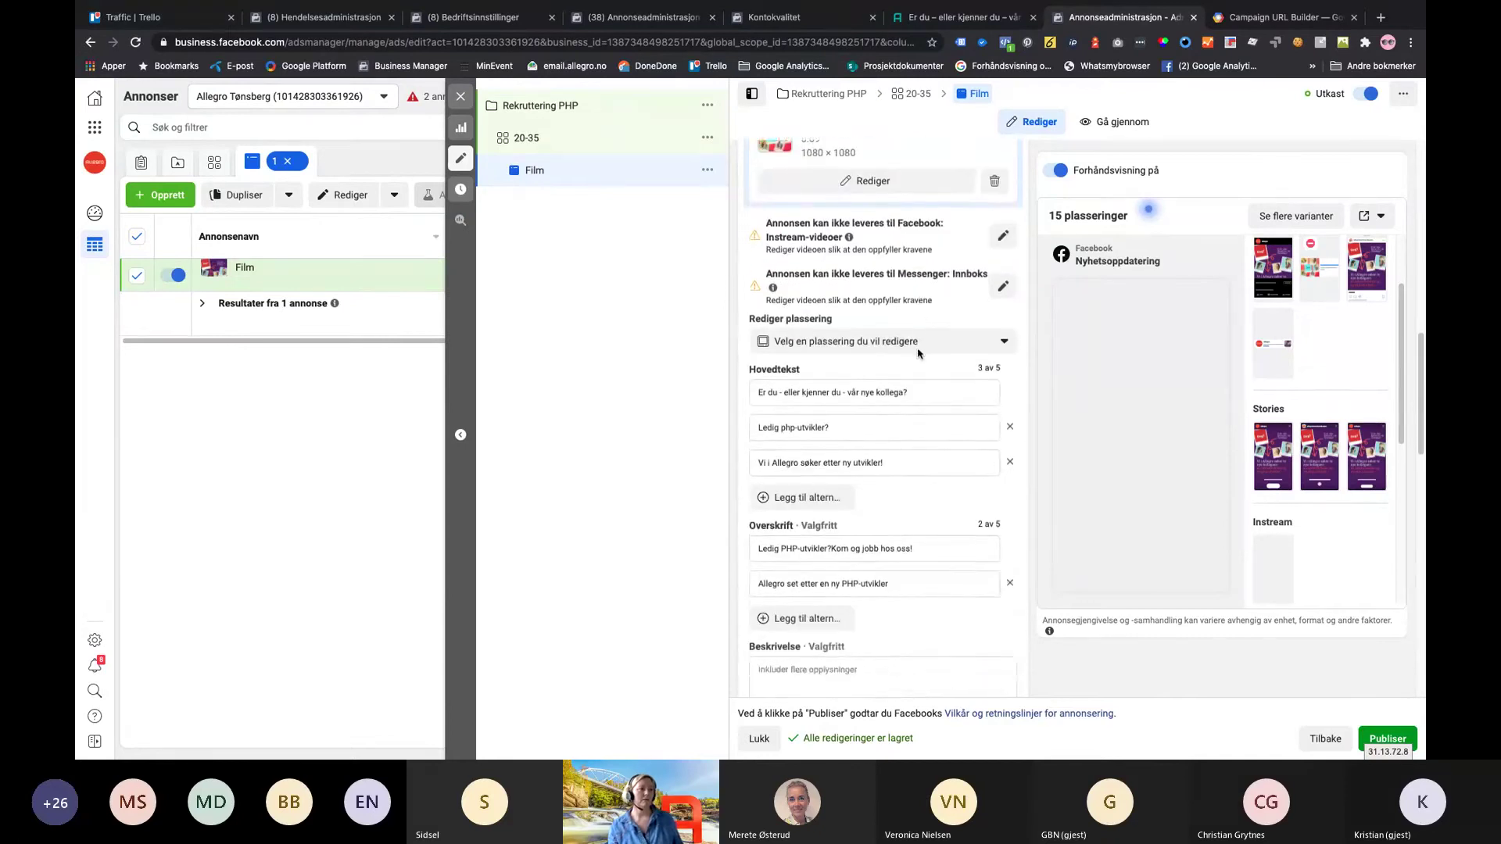
scroll(918, 353, "down", 1)
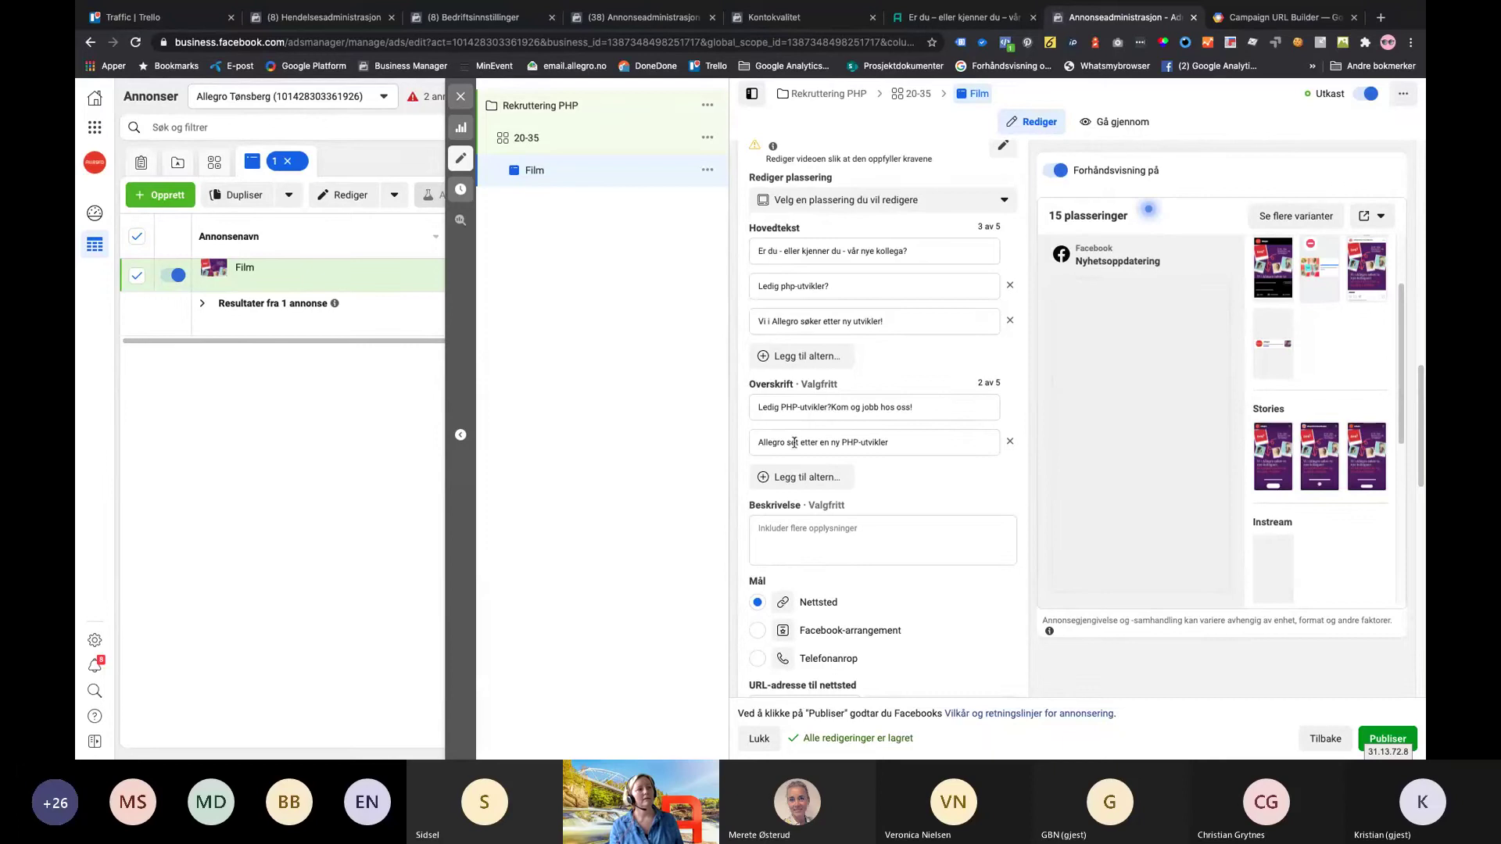
left_click(791, 443)
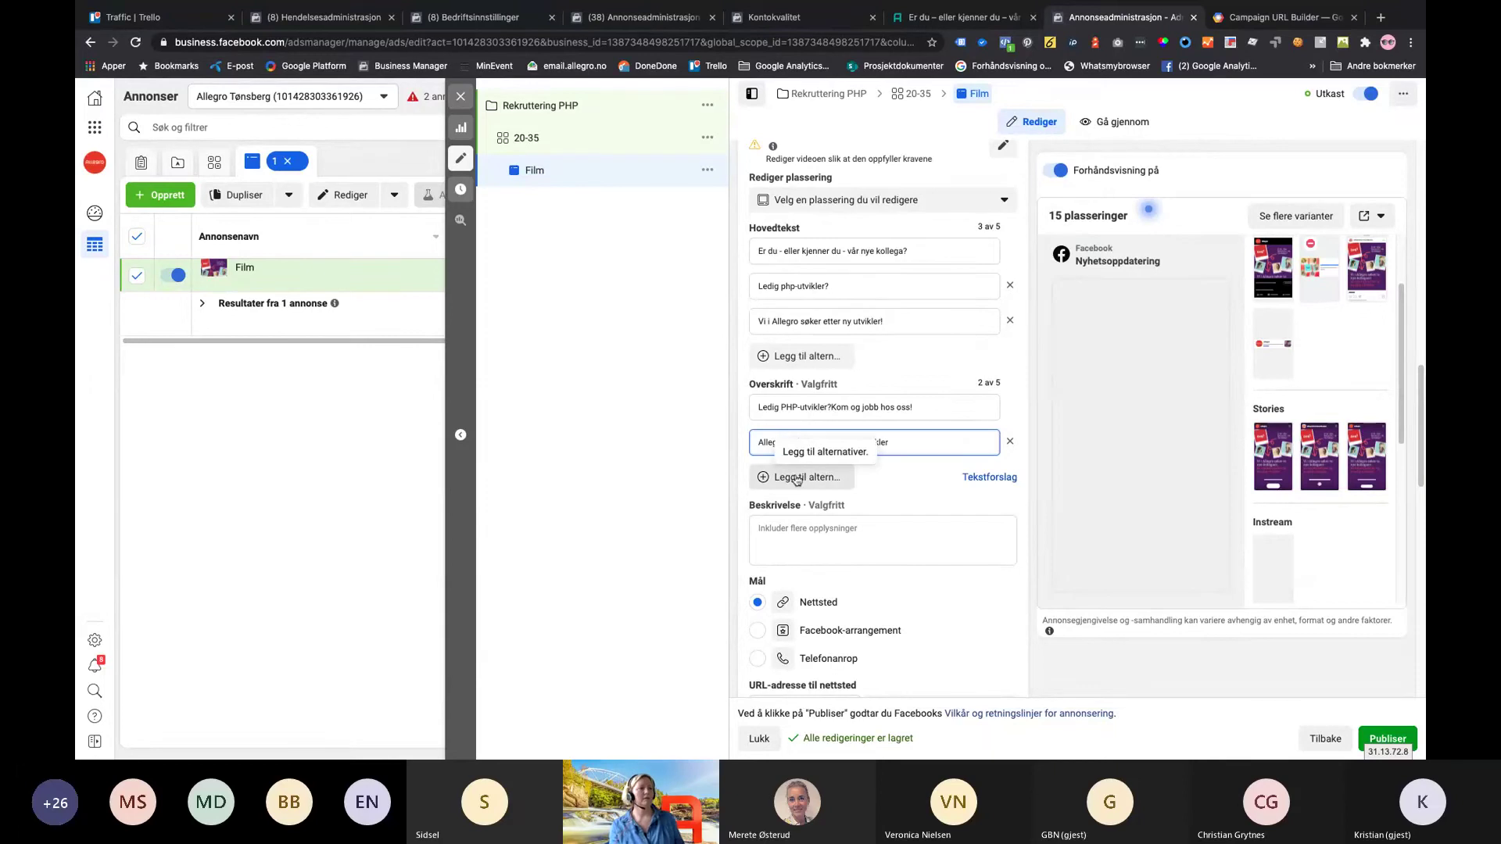
left_click(920, 531)
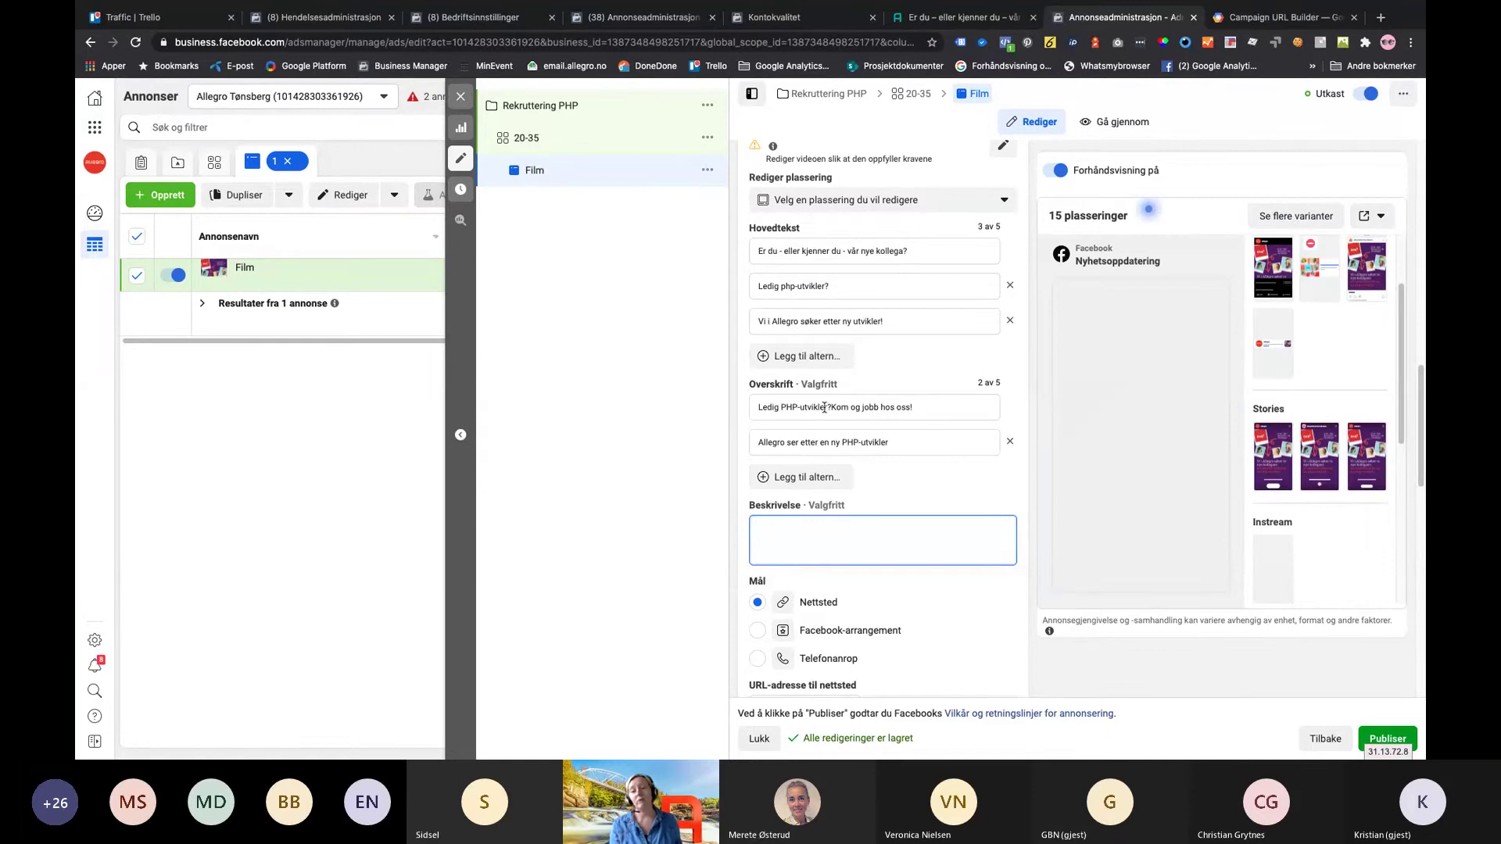
Review the ad's optional description, website destination, website URL and call-to-action settings
scroll(824, 408, "down", 1)
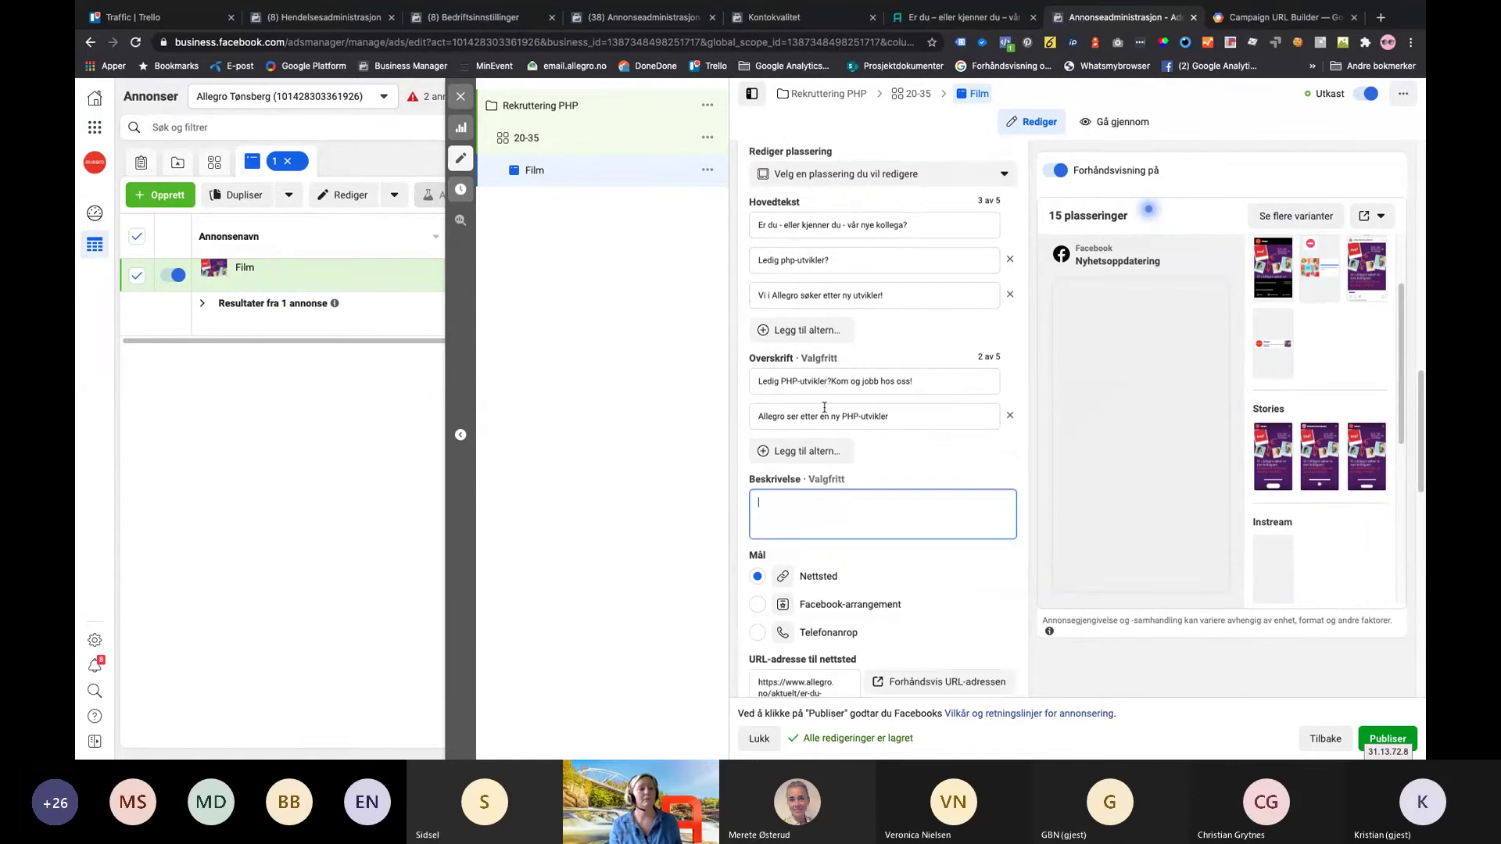
scroll(824, 408, "down", 5)
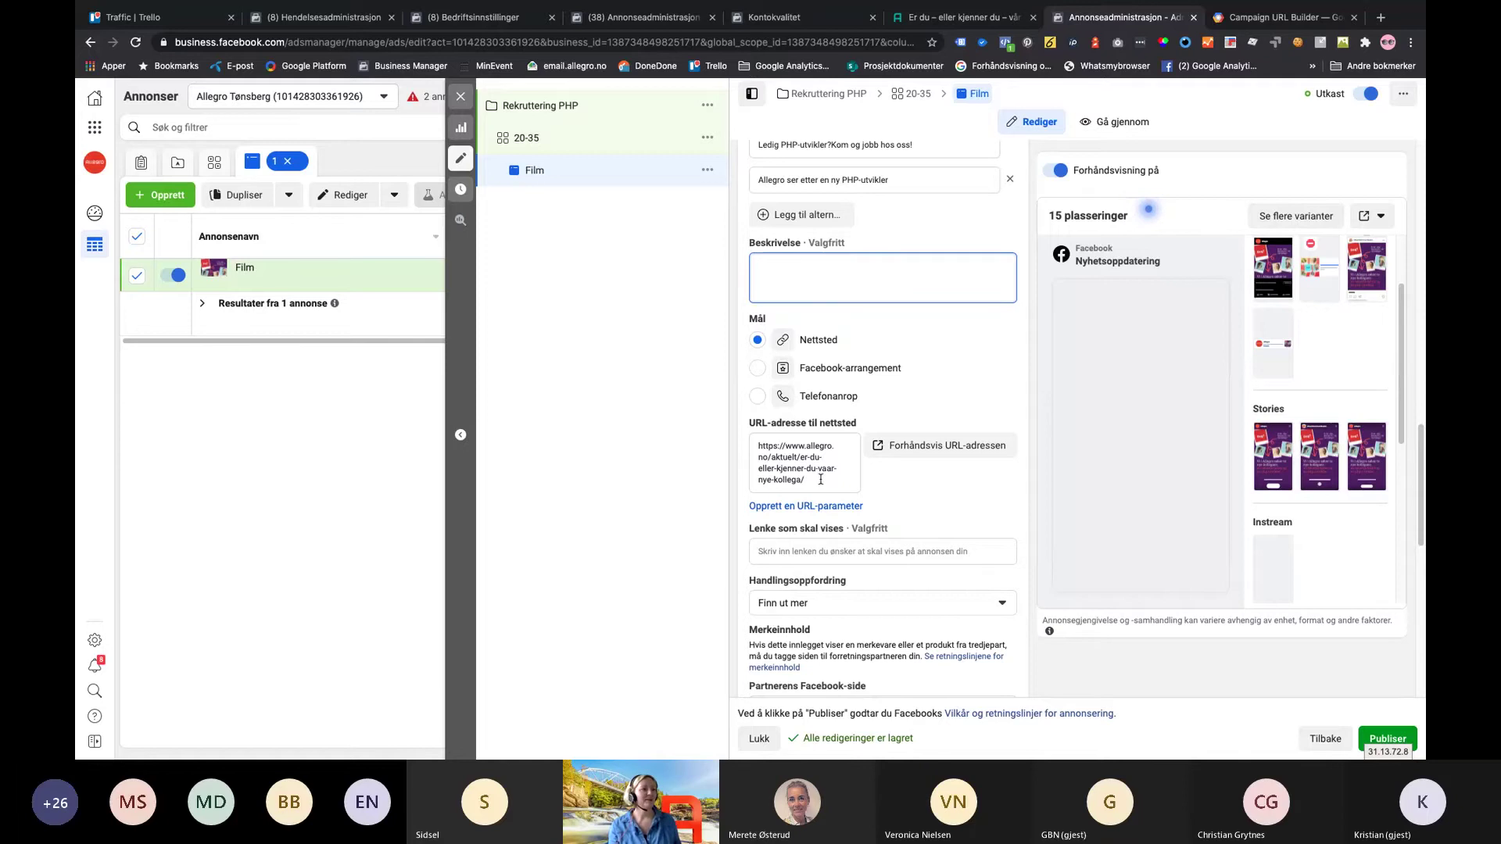
triple_click(767, 463)
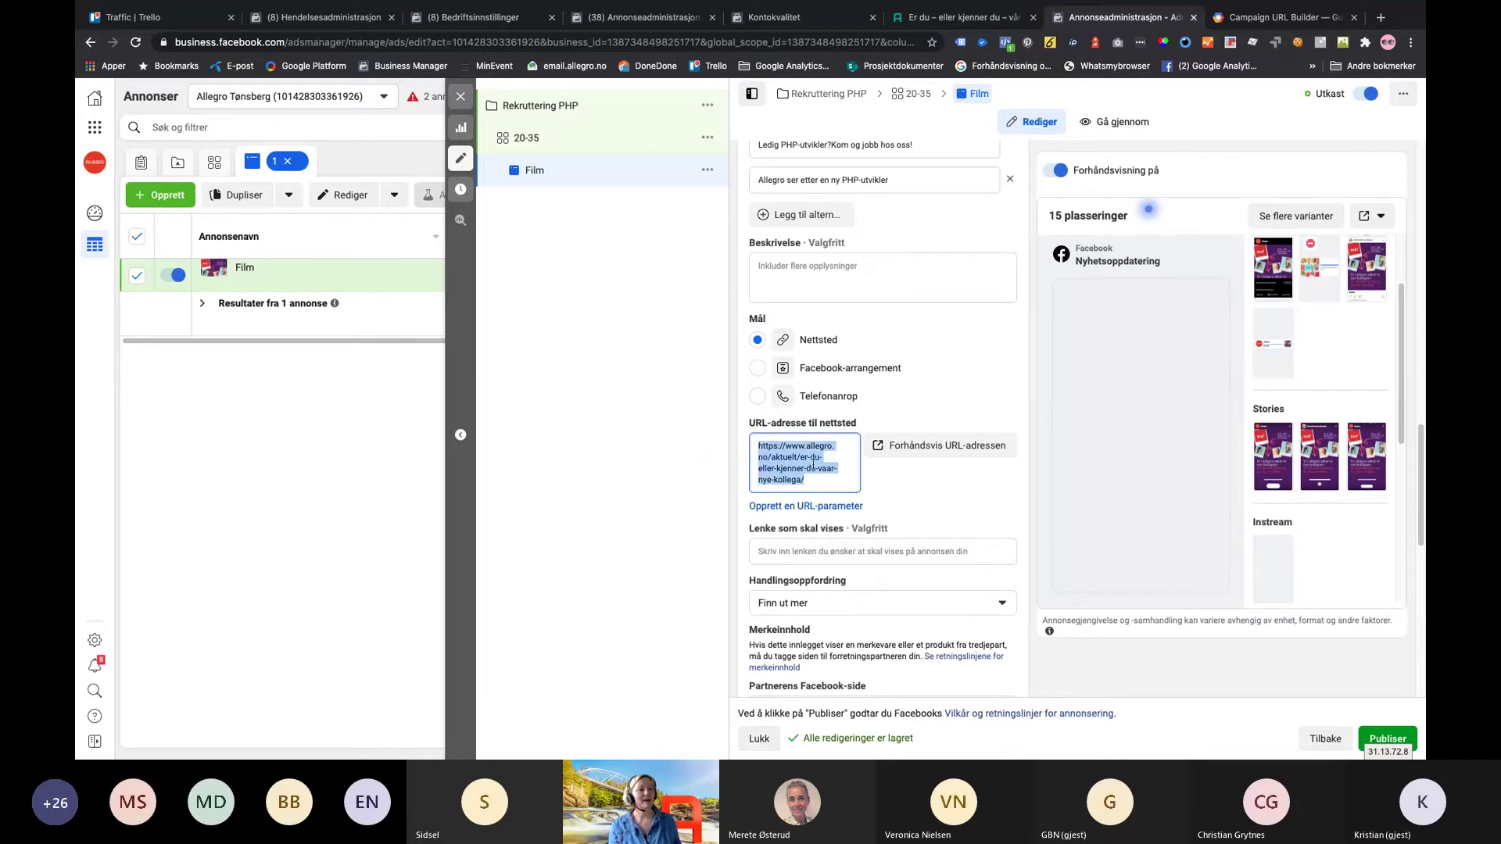
left_click(835, 480)
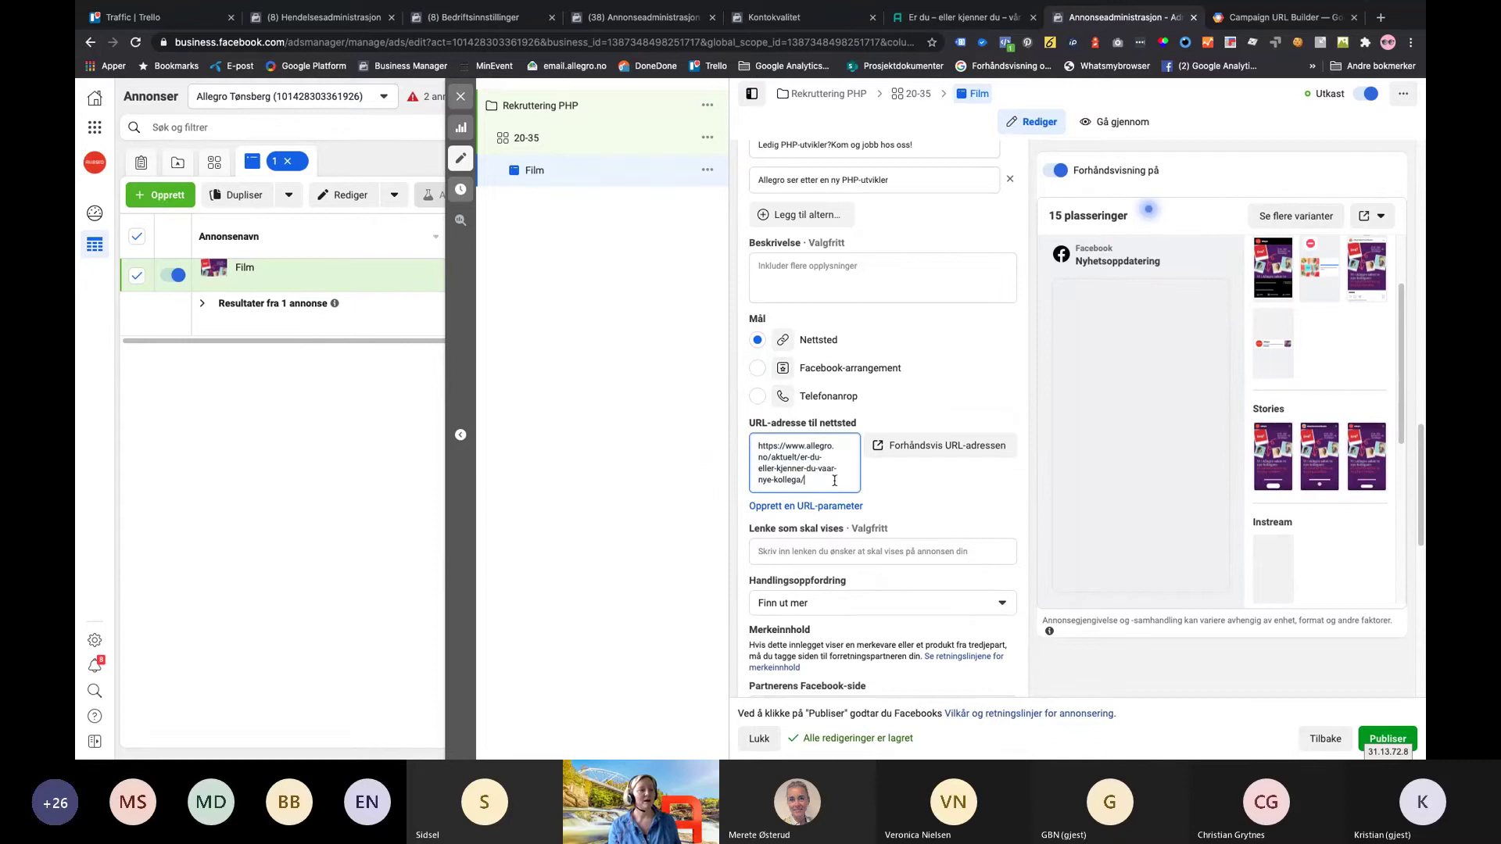
scroll(834, 480, "down", 4)
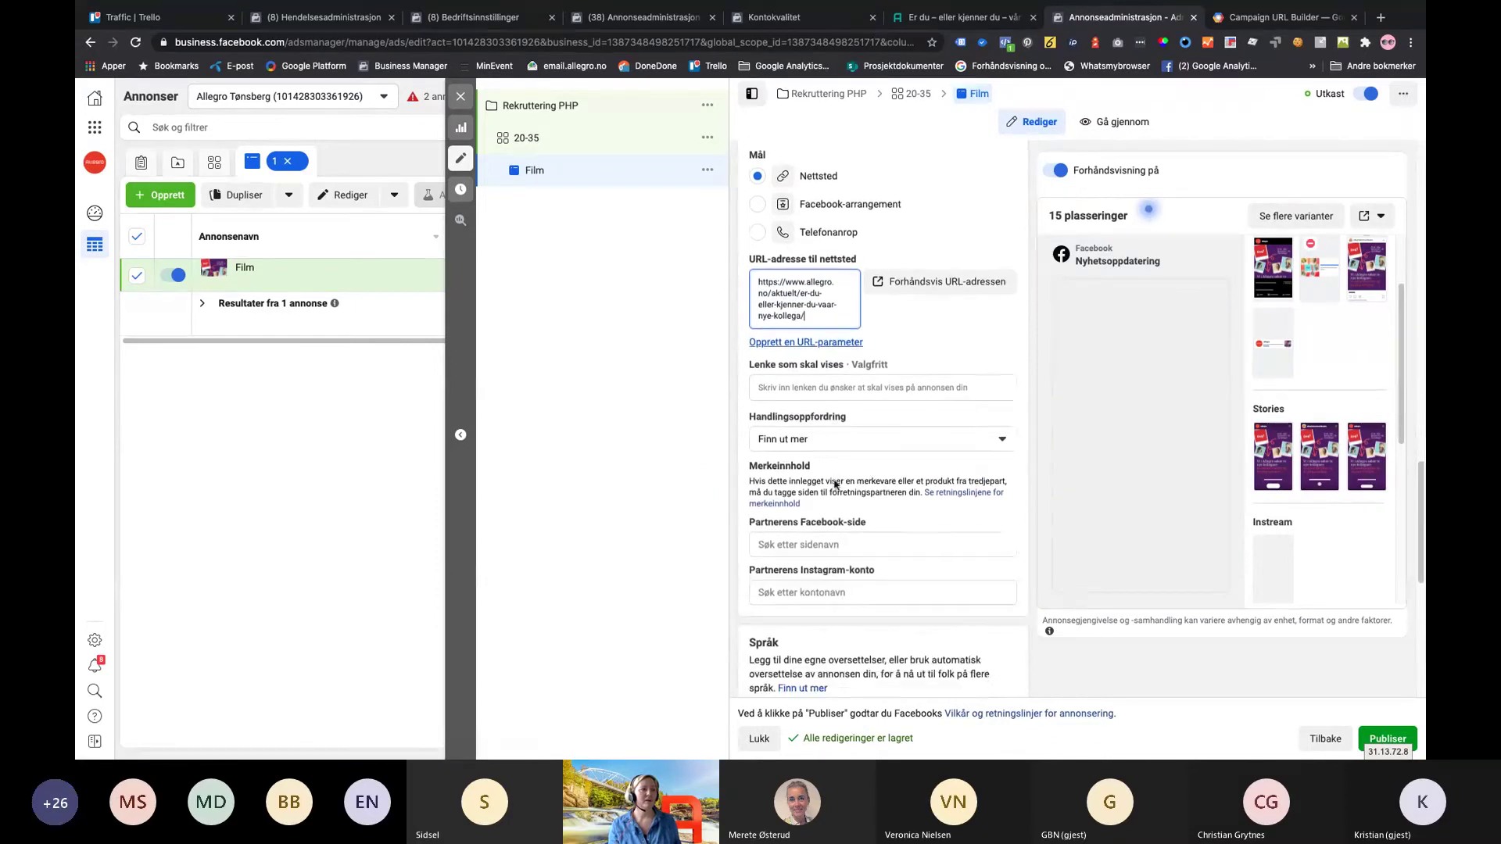
Leave the optional display link empty and select Finn ut mer as the ad's call to action
left_click(799, 387)
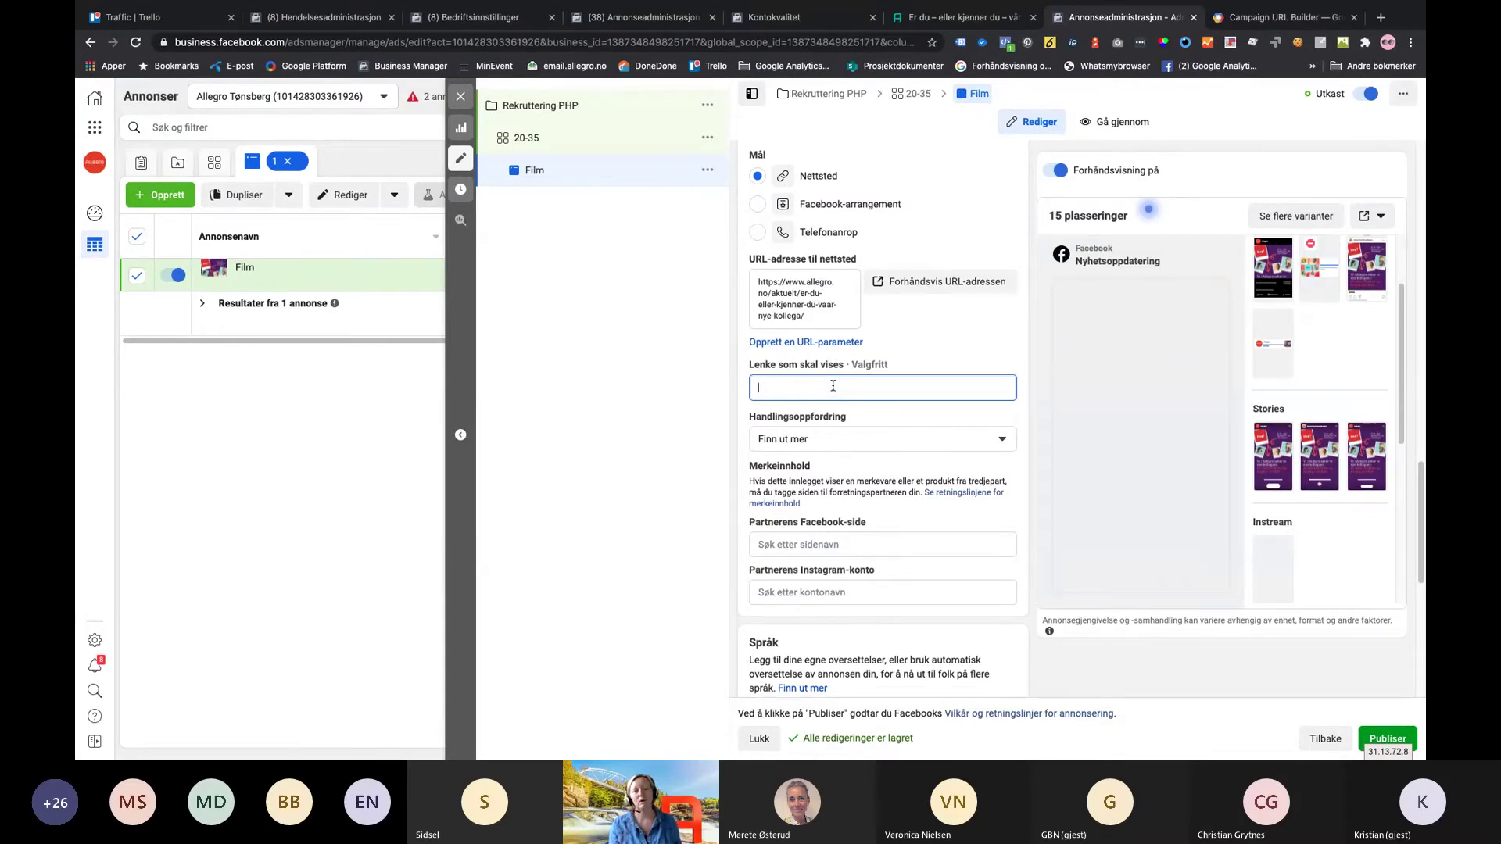
scroll(832, 385, "down", 1)
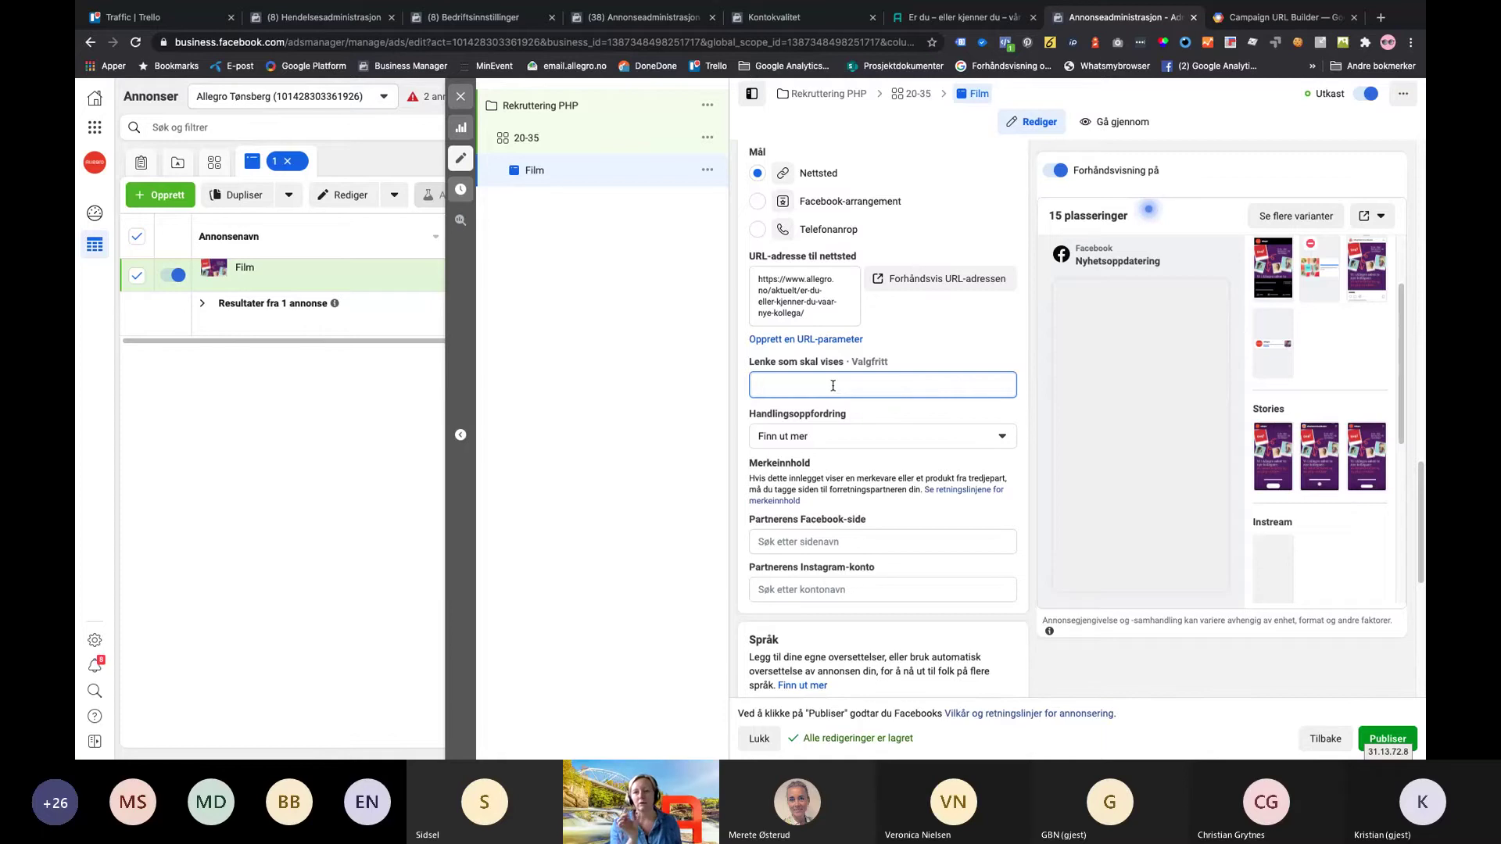
scroll(833, 385, "down", 1)
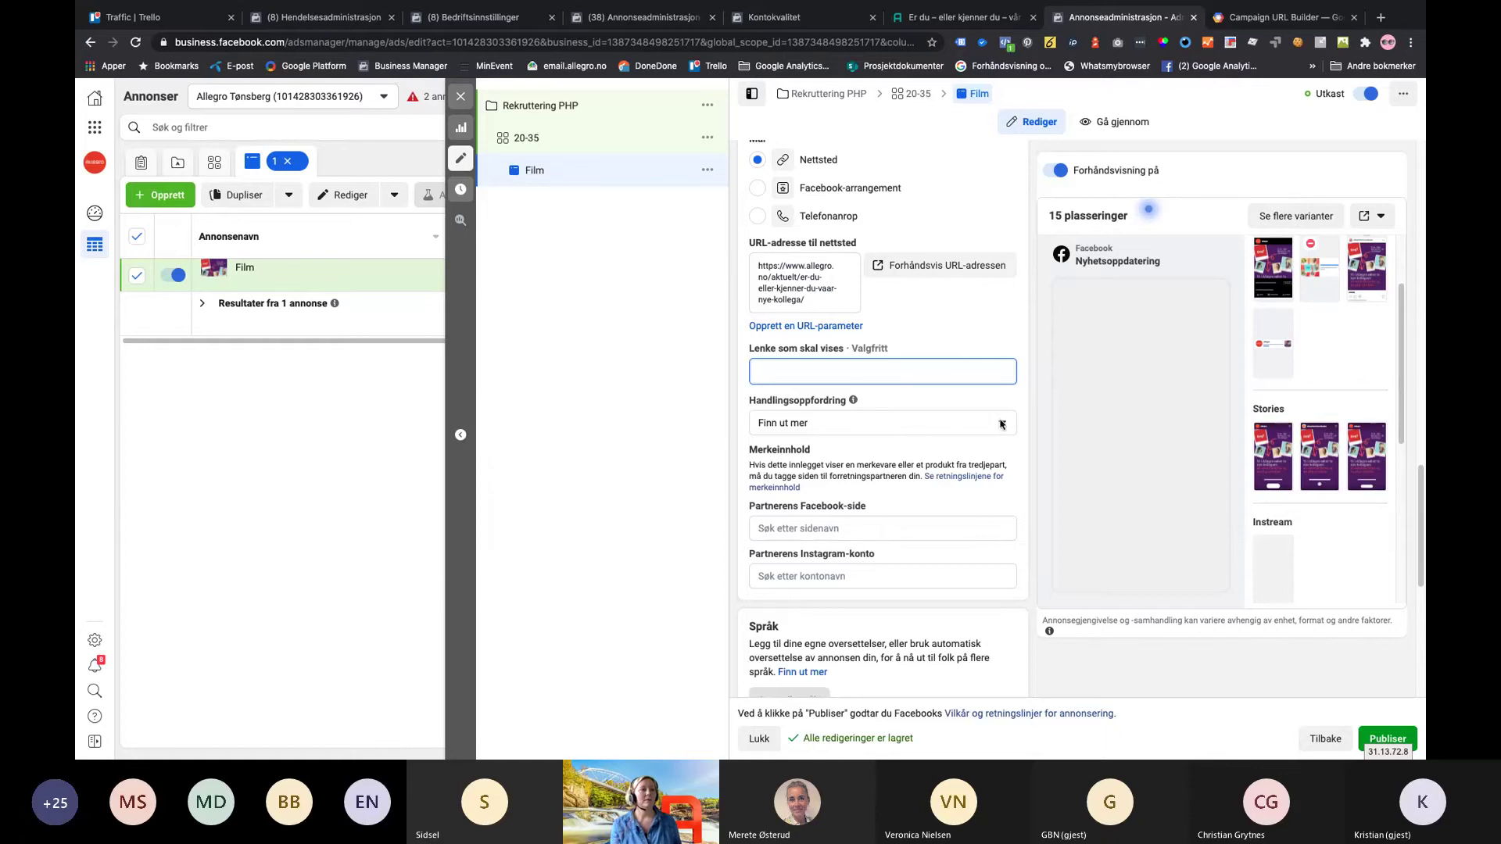
left_click(1002, 424)
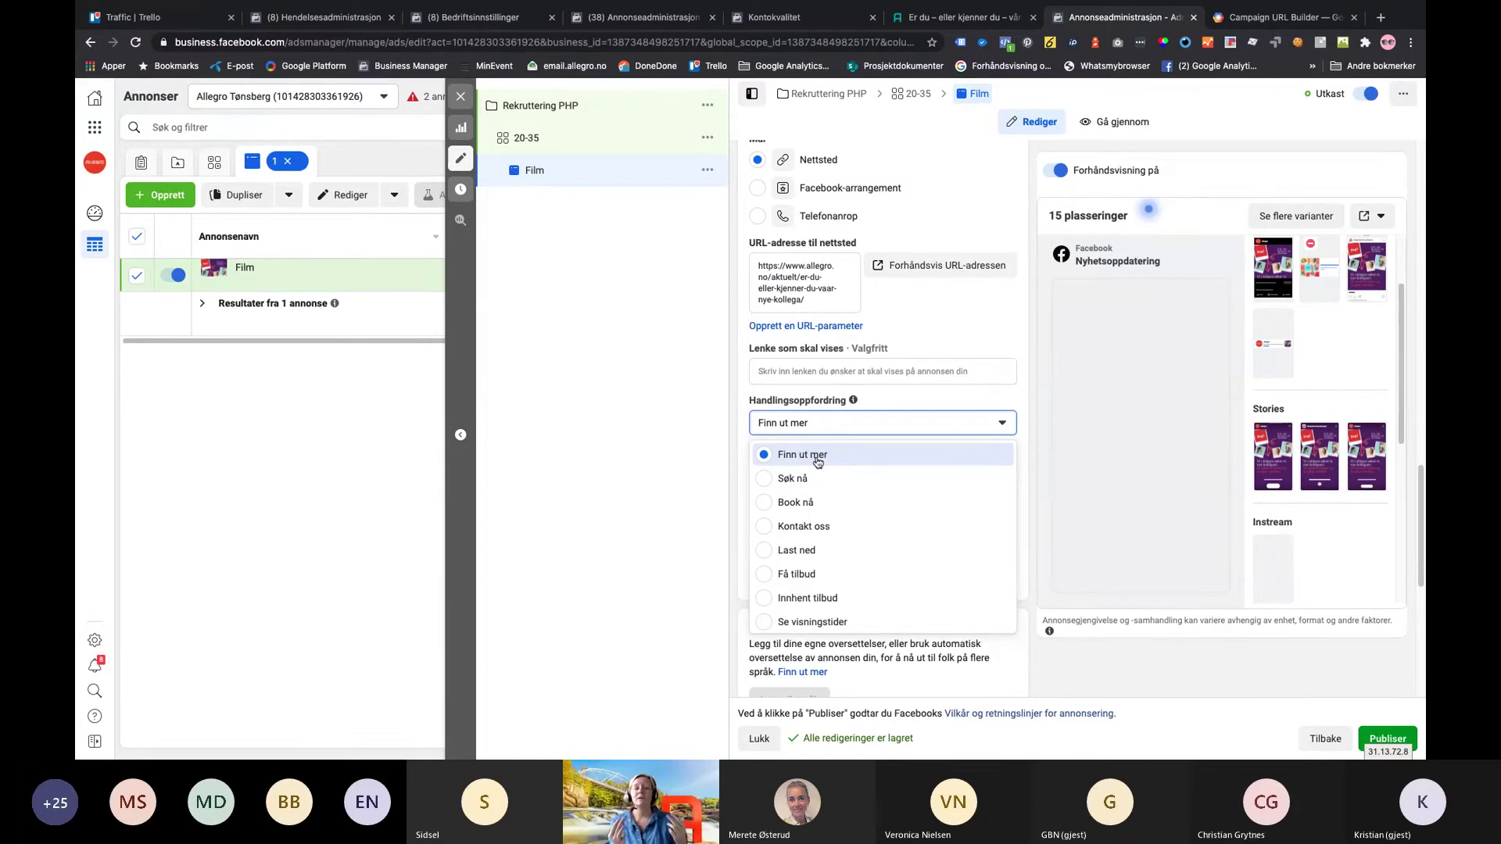
left_click(817, 455)
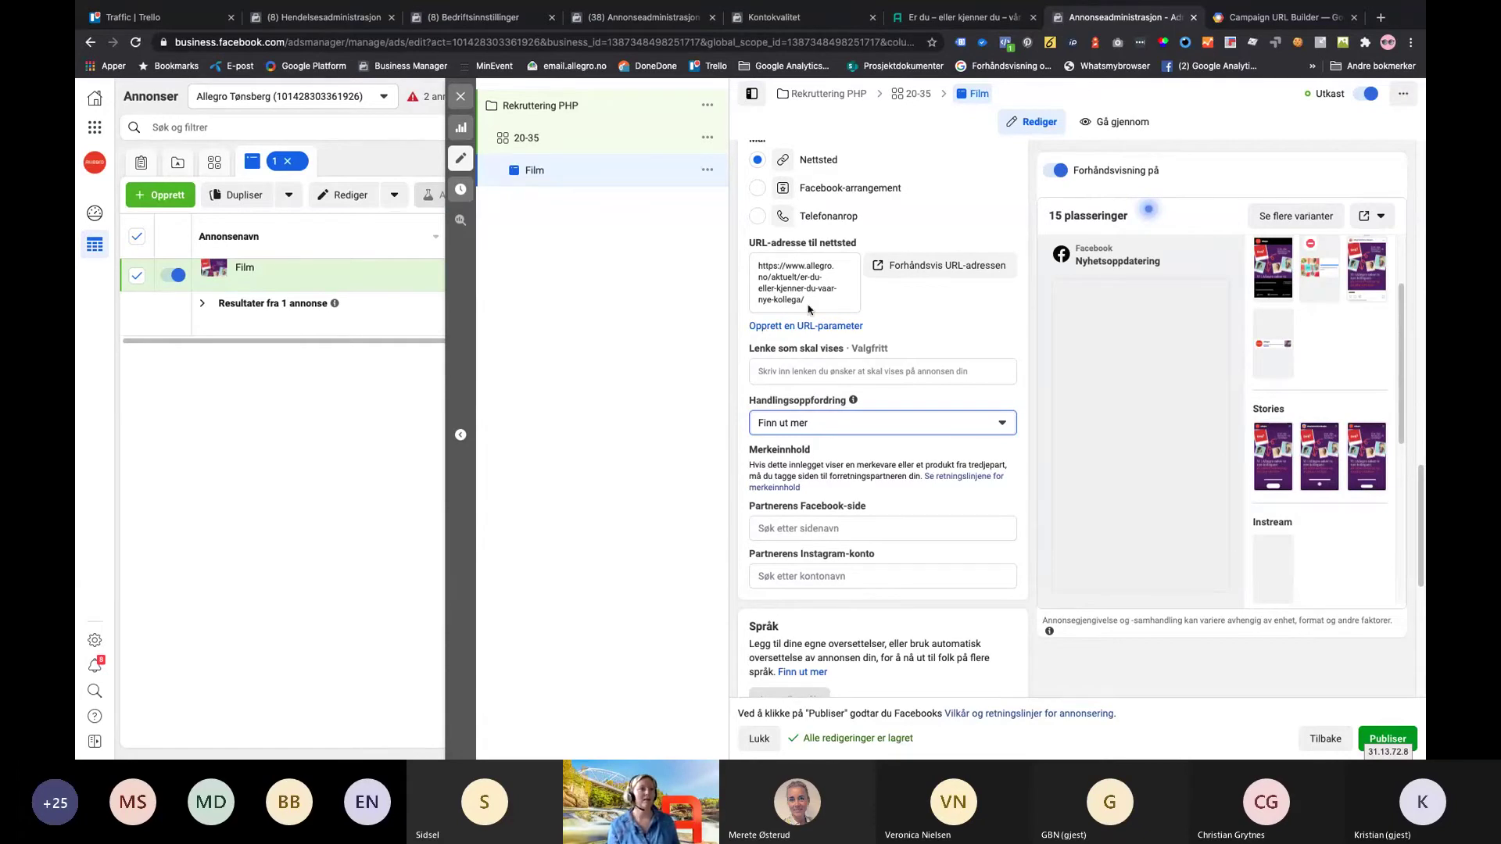
Review the ad's website URL and the range of available call-to-action options
left_click_drag(807, 300, 753, 266)
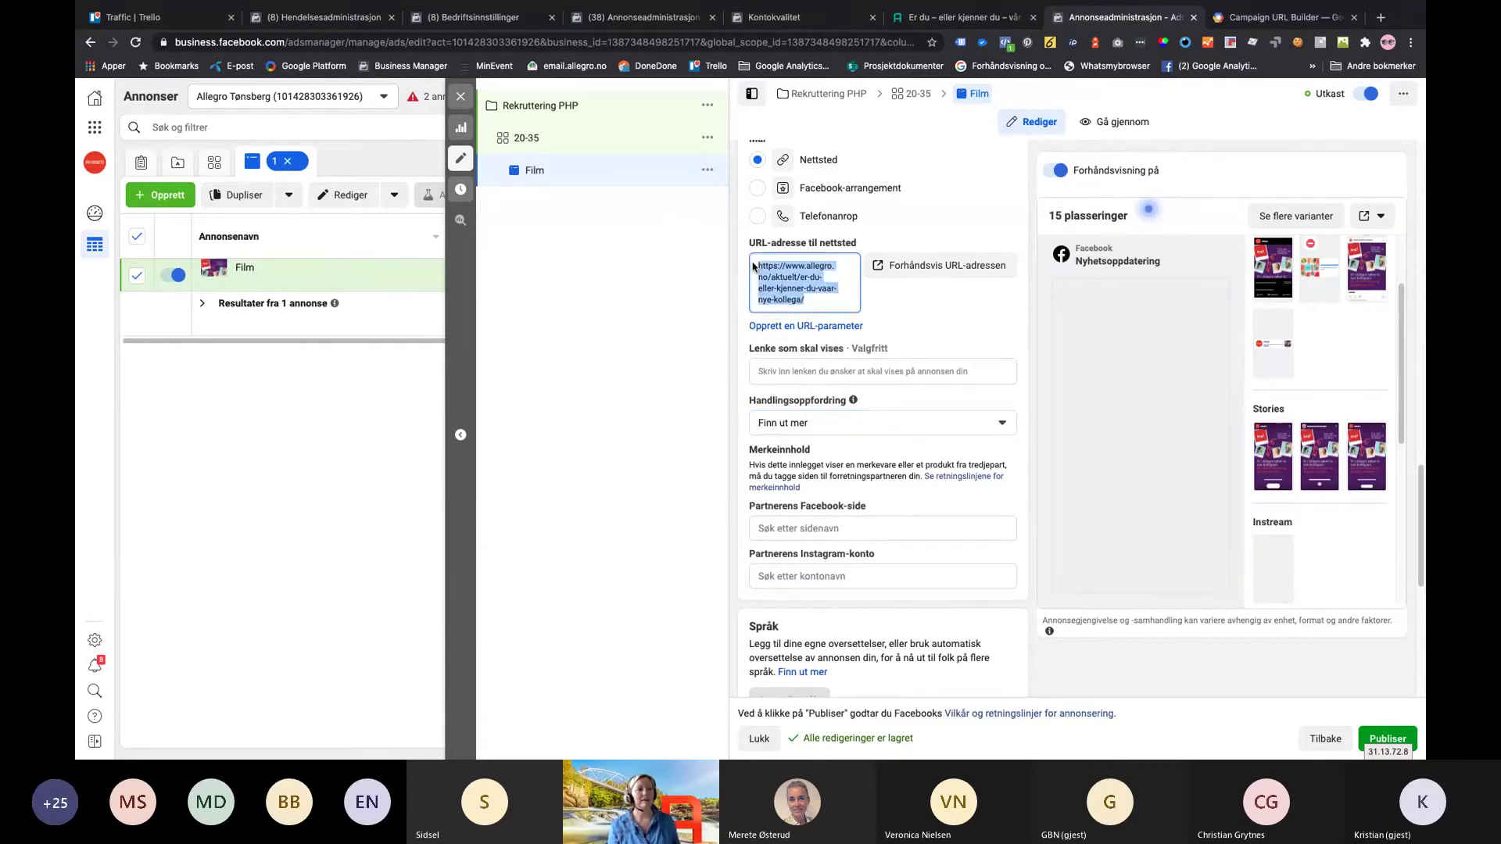
left_click(833, 423)
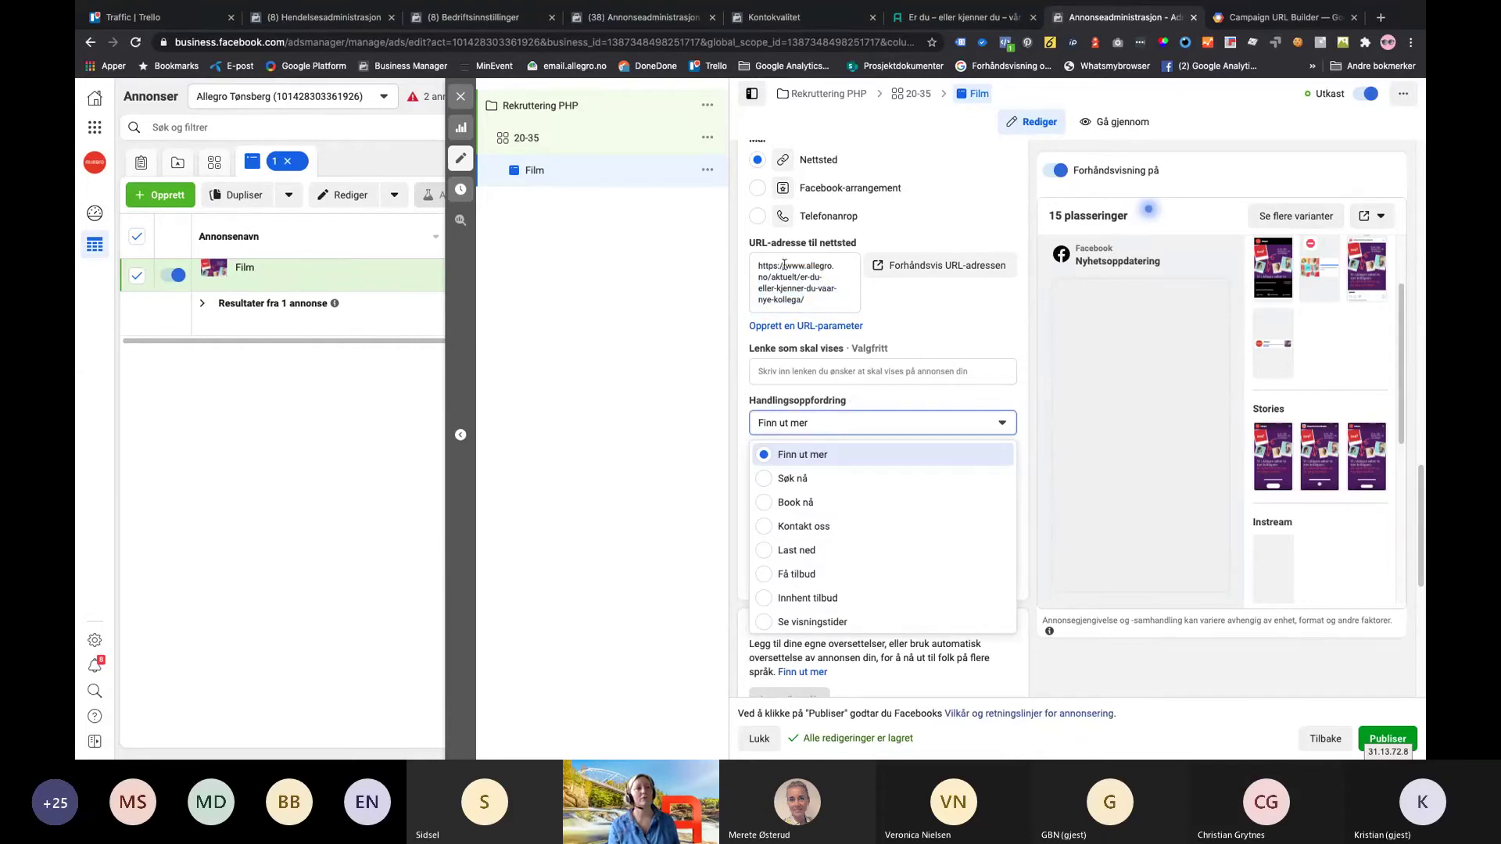
left_click(851, 427)
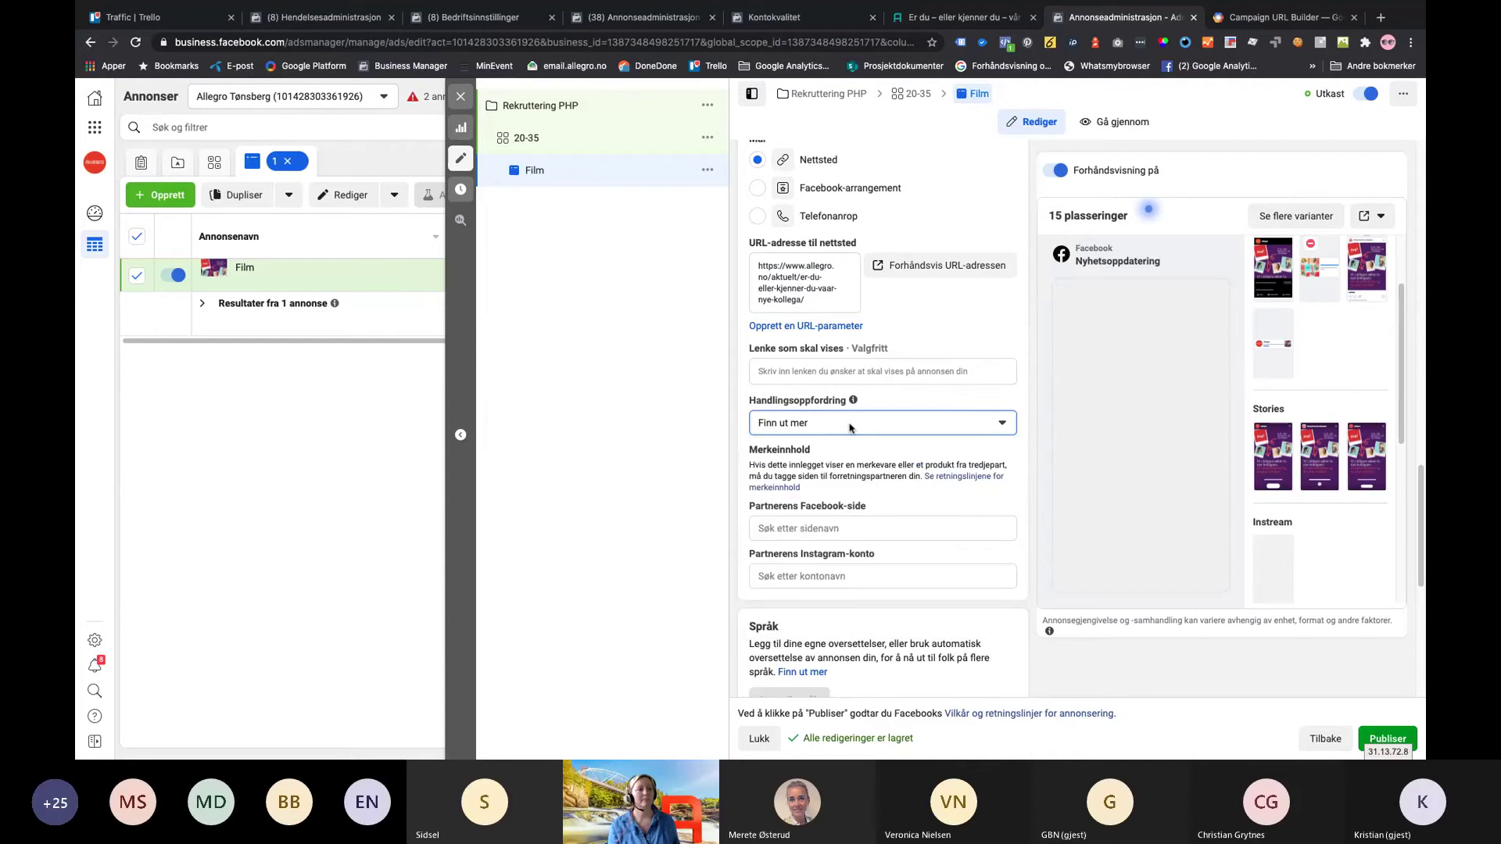
left_click(850, 427)
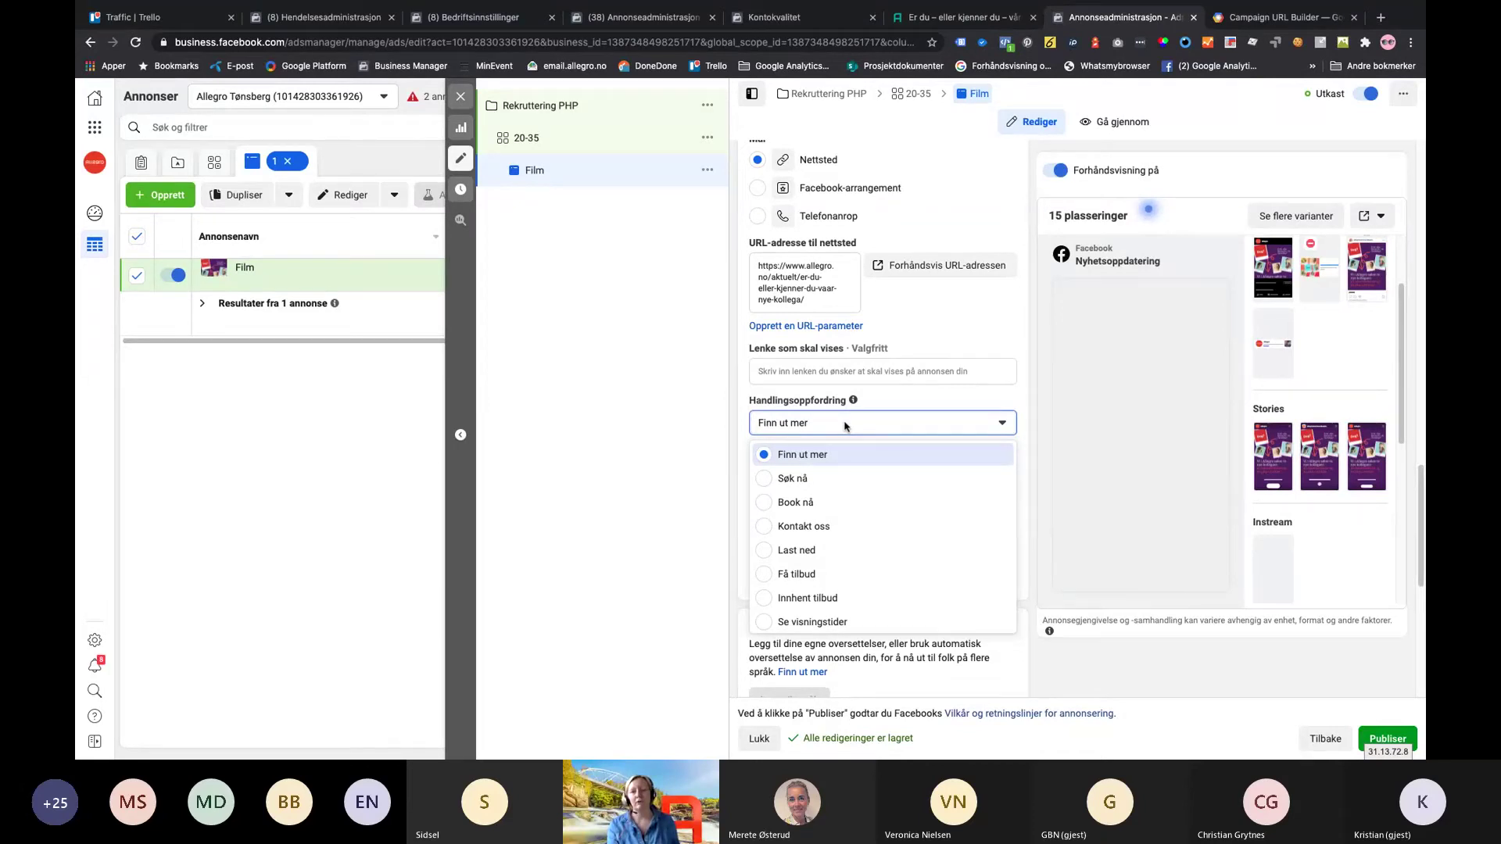
scroll(818, 555, "down", 1)
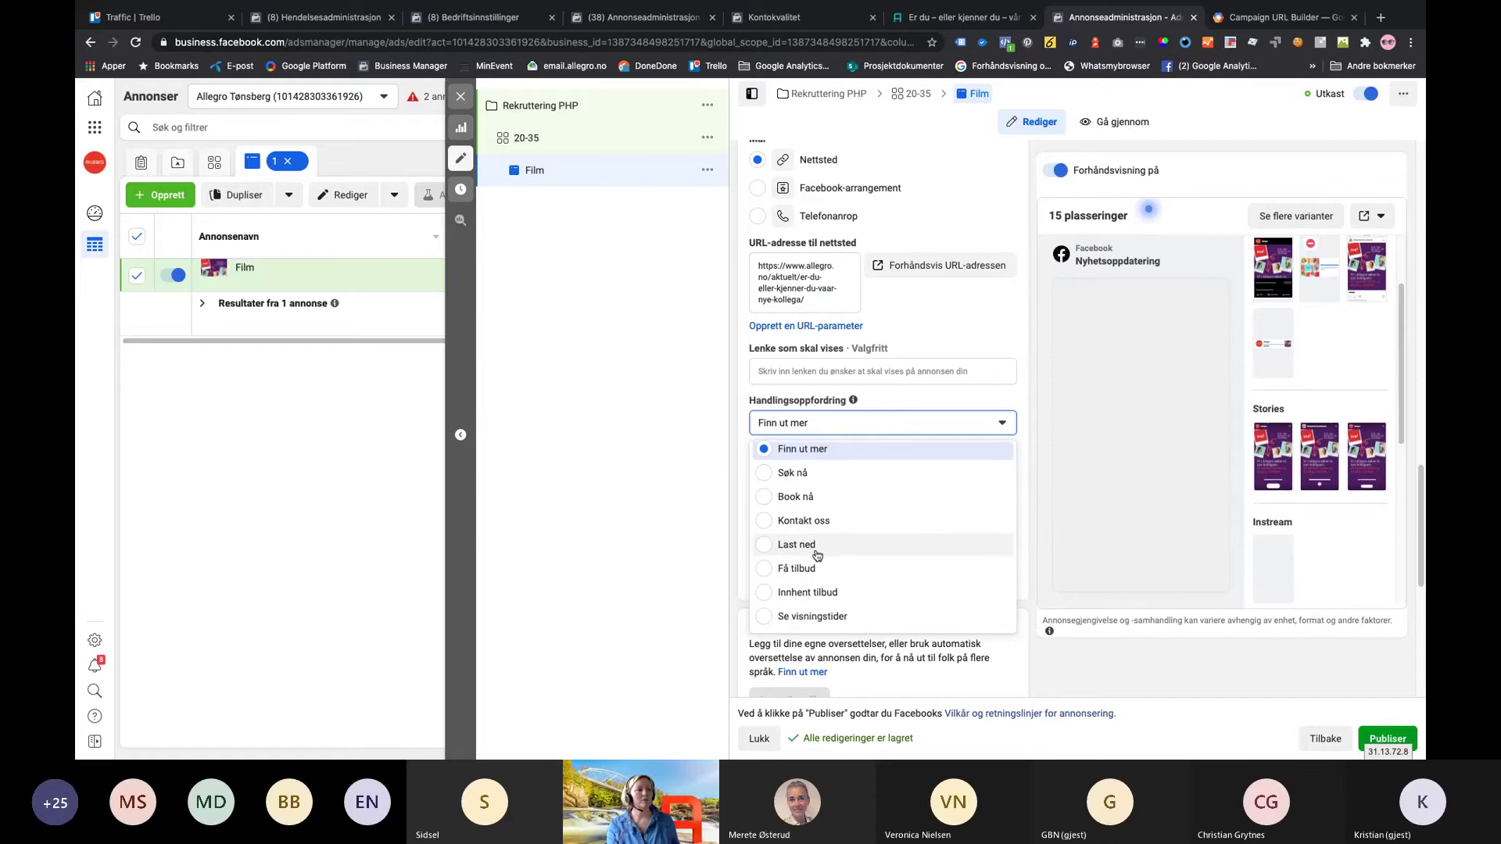
scroll(817, 555, "down", 5)
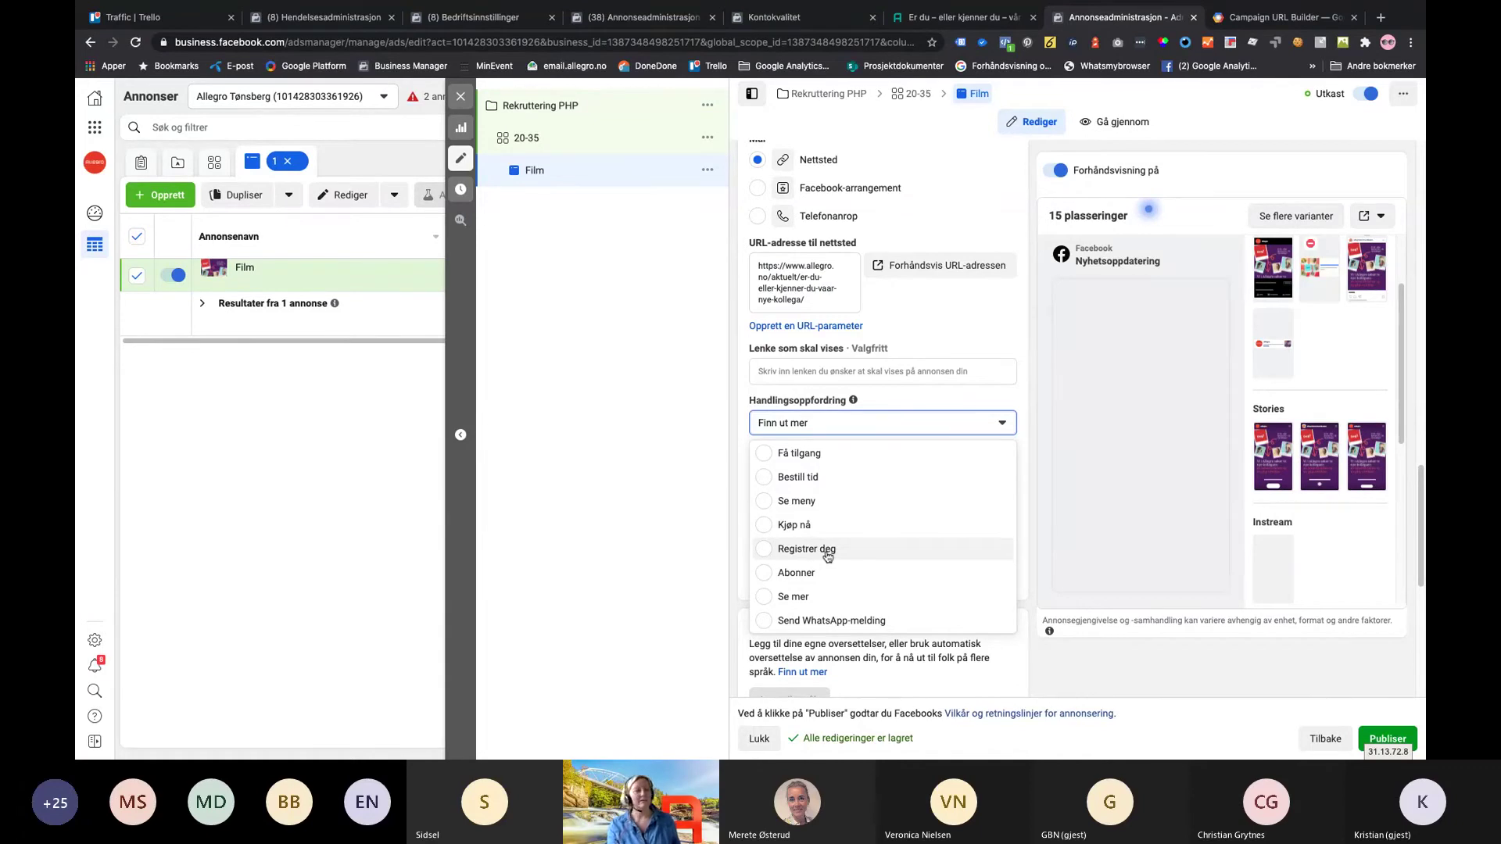
left_click(822, 424)
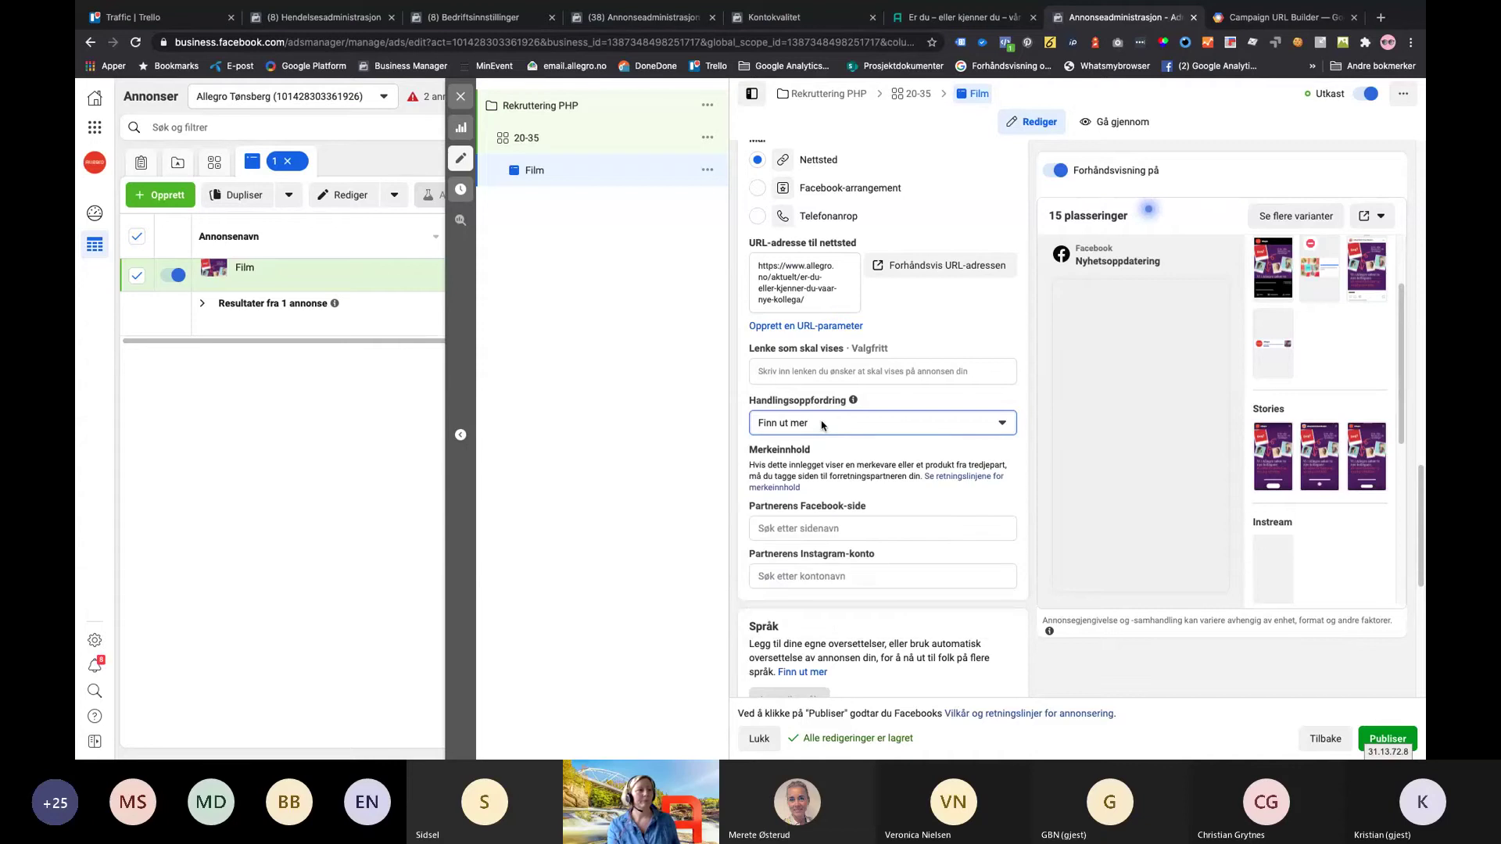
Look over the ad's branded content, language and call-to-action settings
scroll(924, 520, "down", 3)
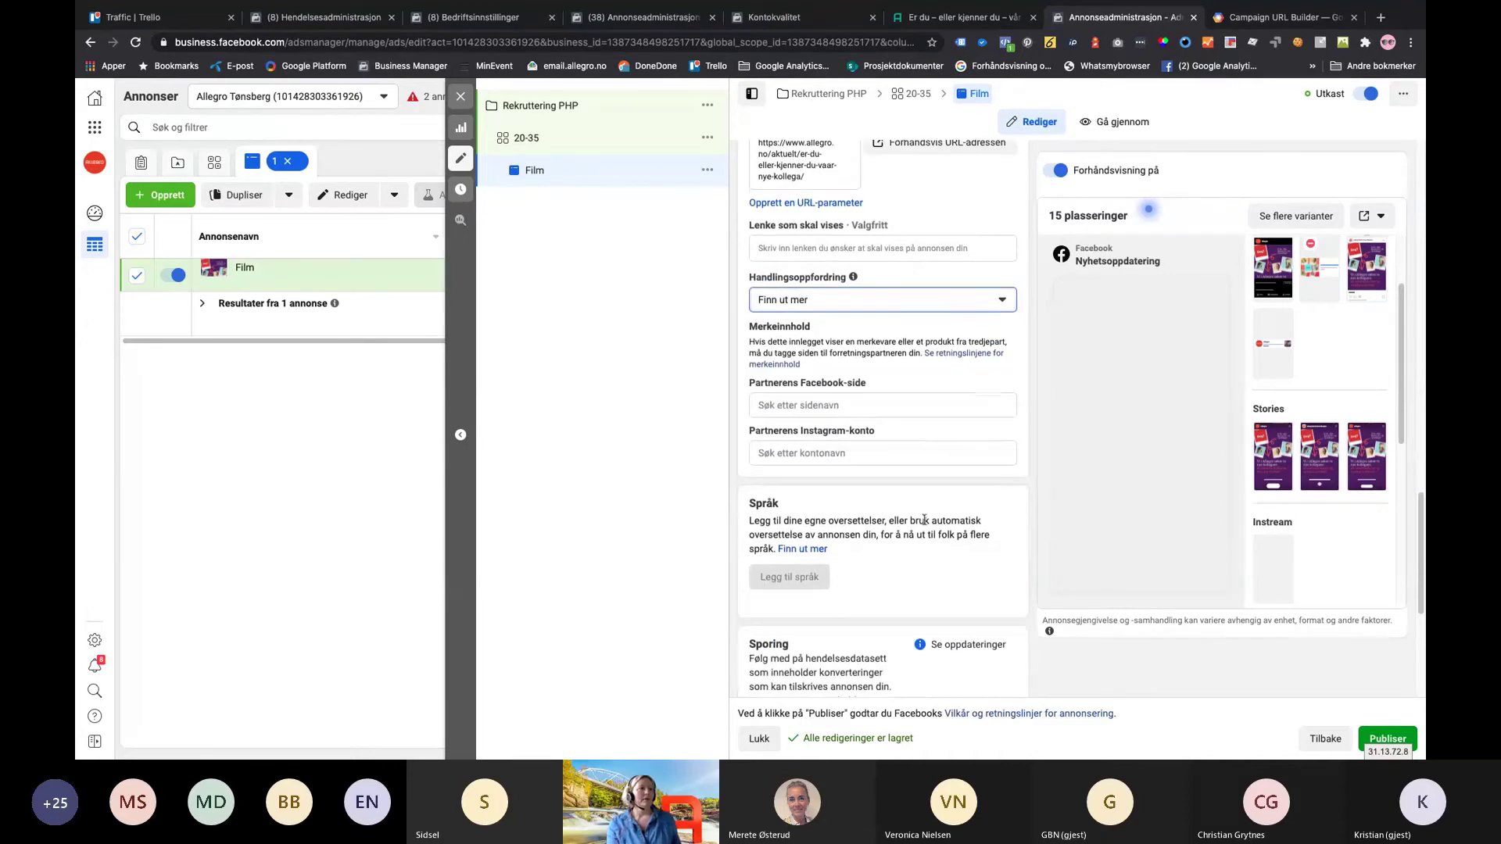
left_click(816, 403)
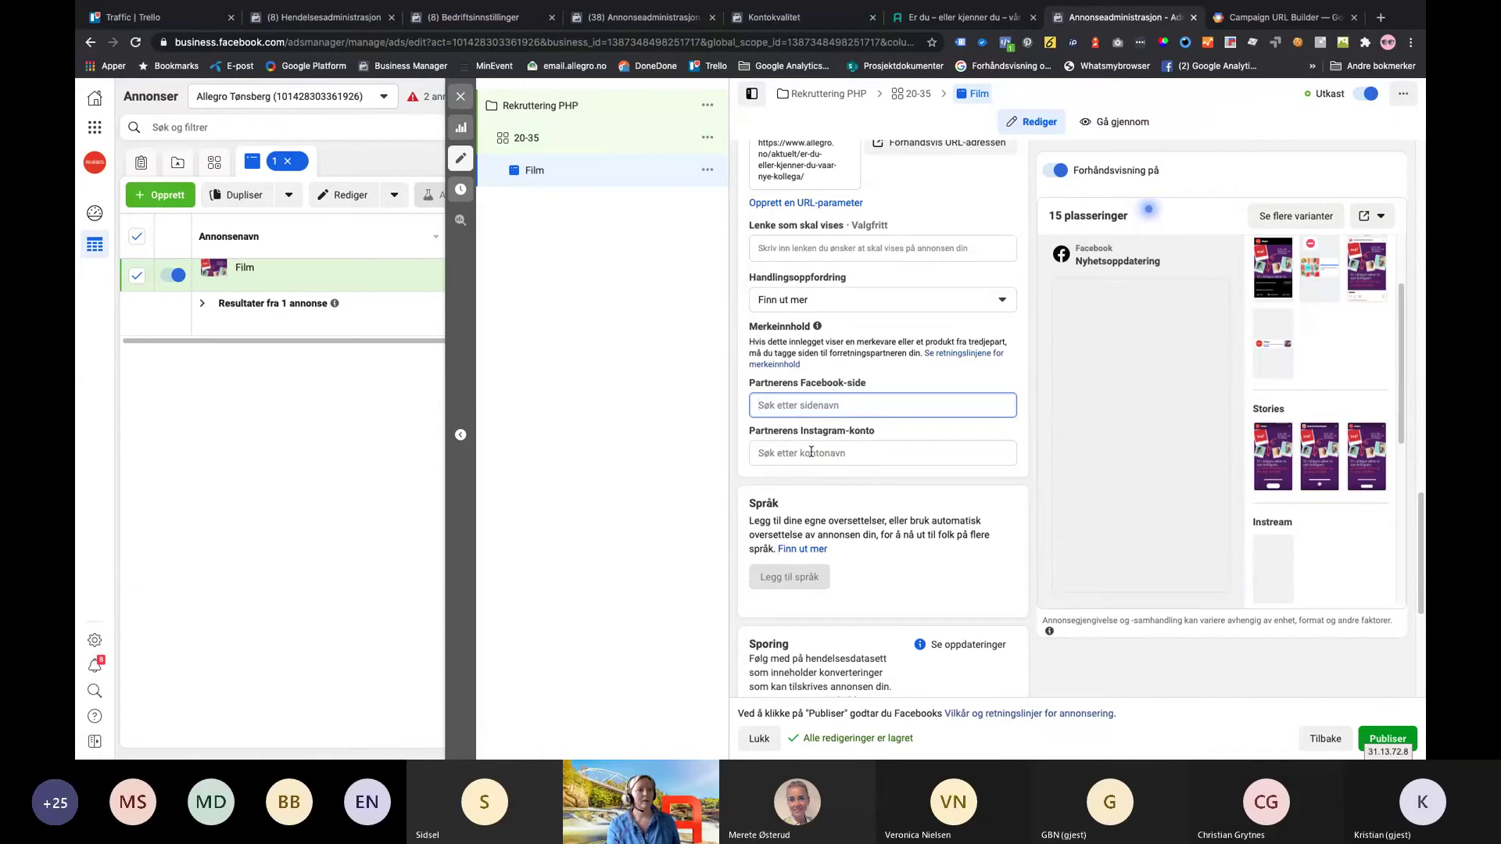
scroll(810, 452, "down", 2)
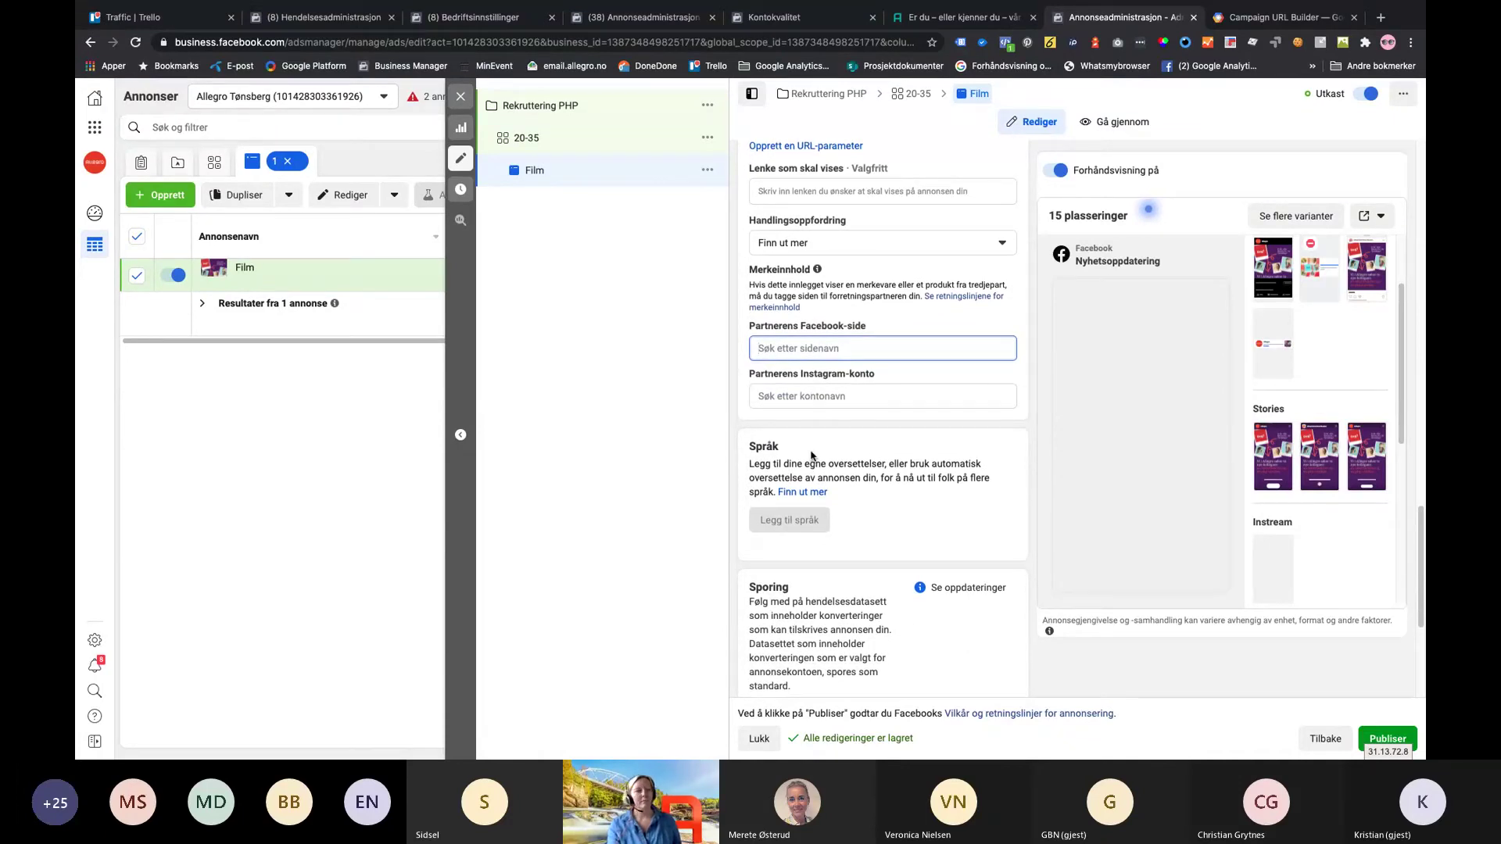
scroll(810, 456, "down", 2)
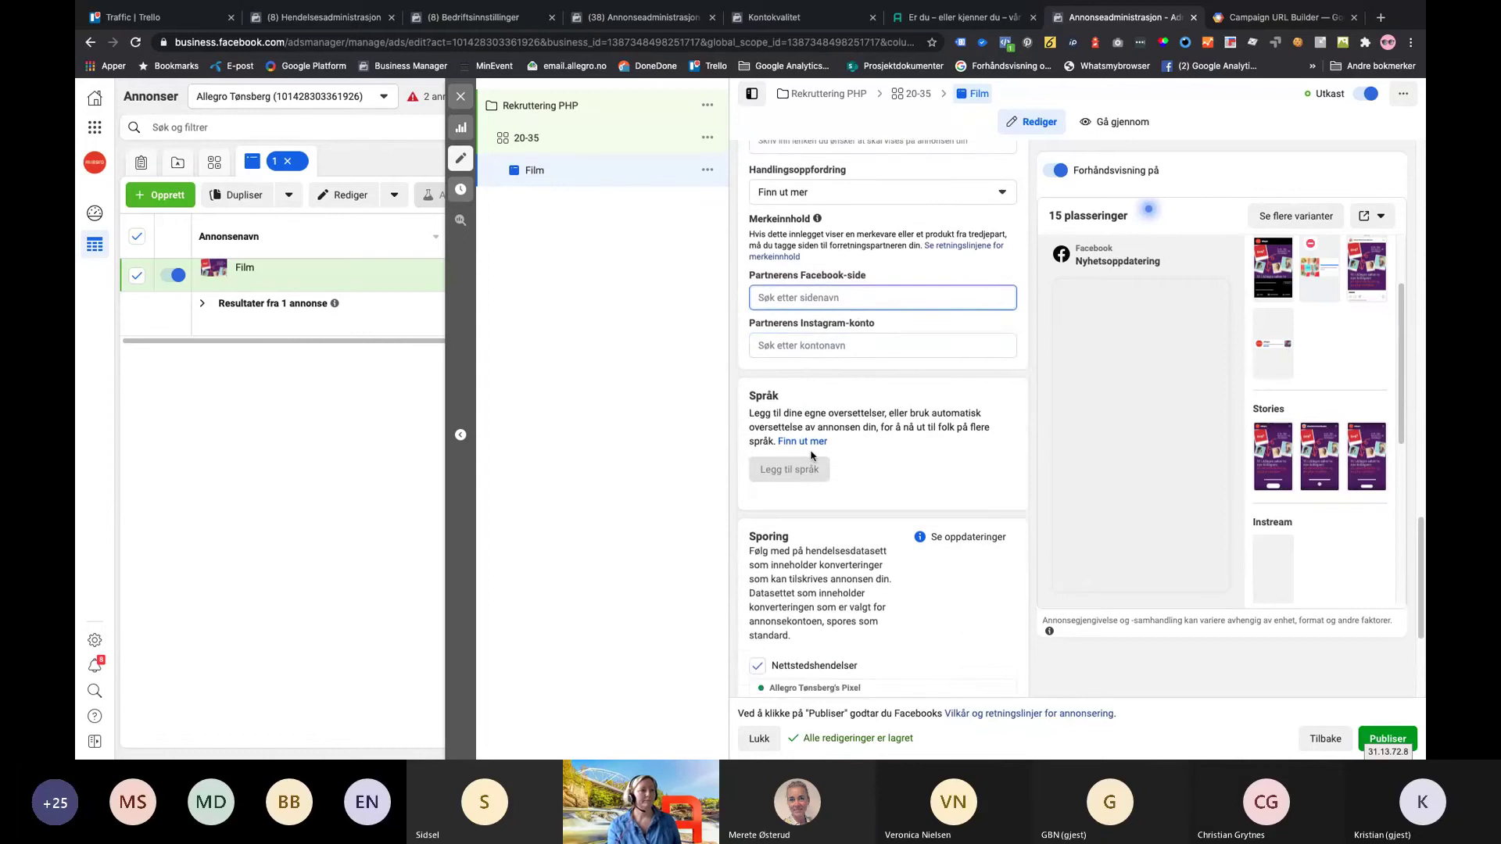
scroll(811, 454, "up", 2)
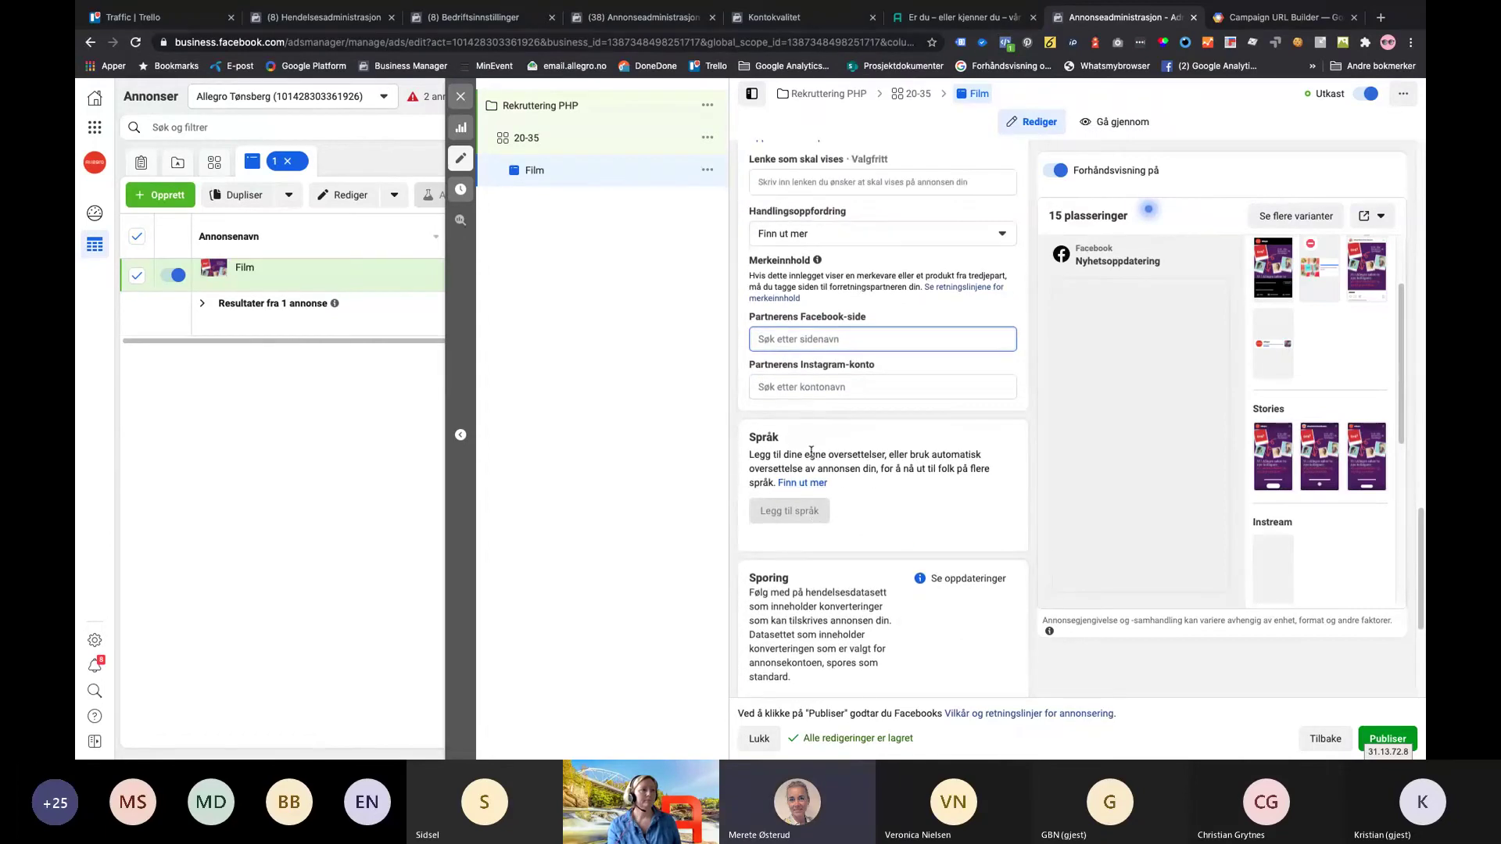
scroll(778, 328, "up", 5)
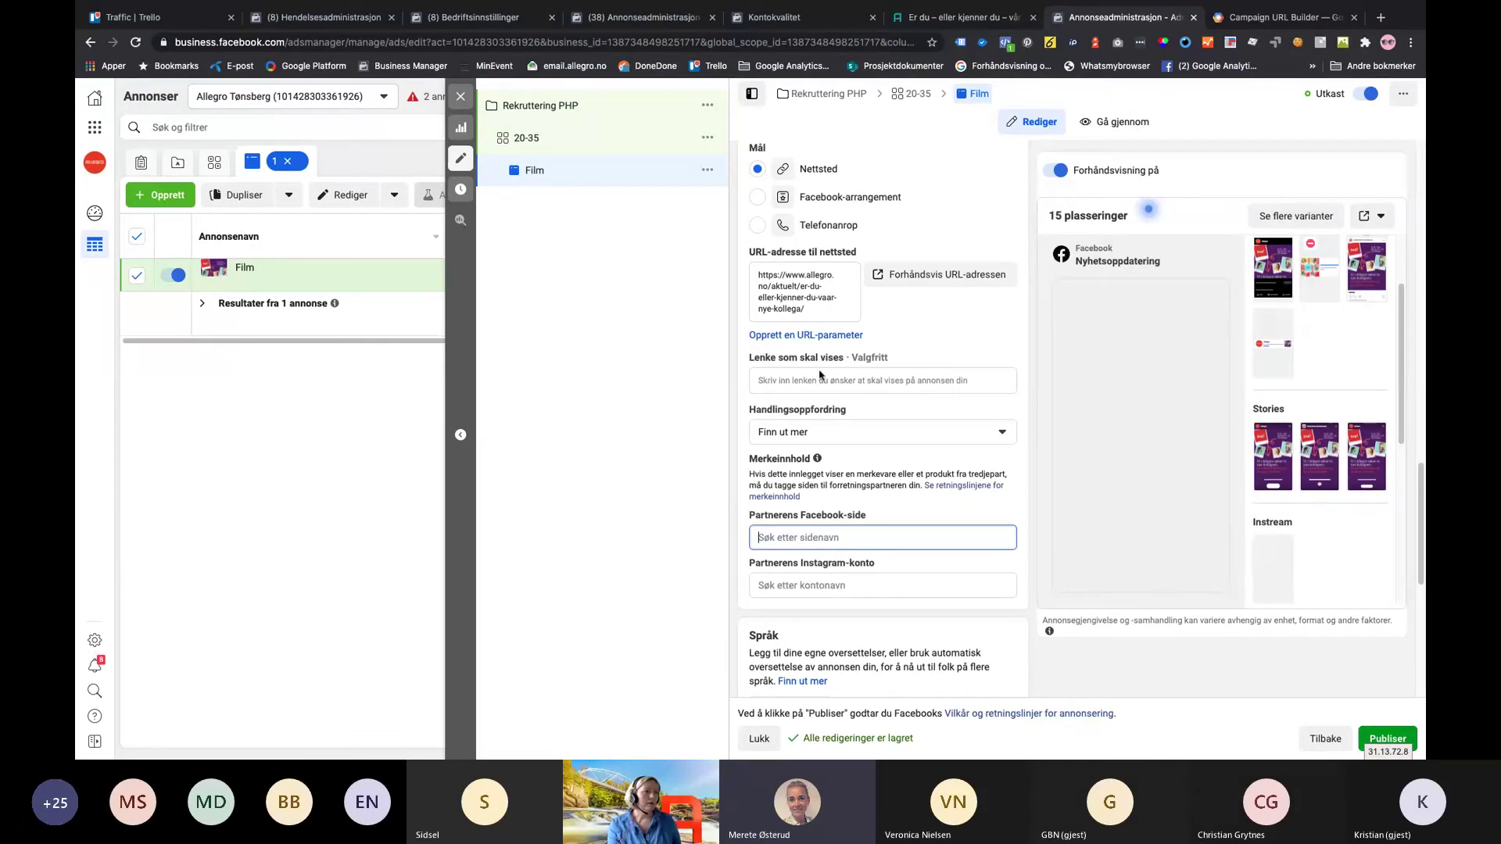
left_click(821, 436)
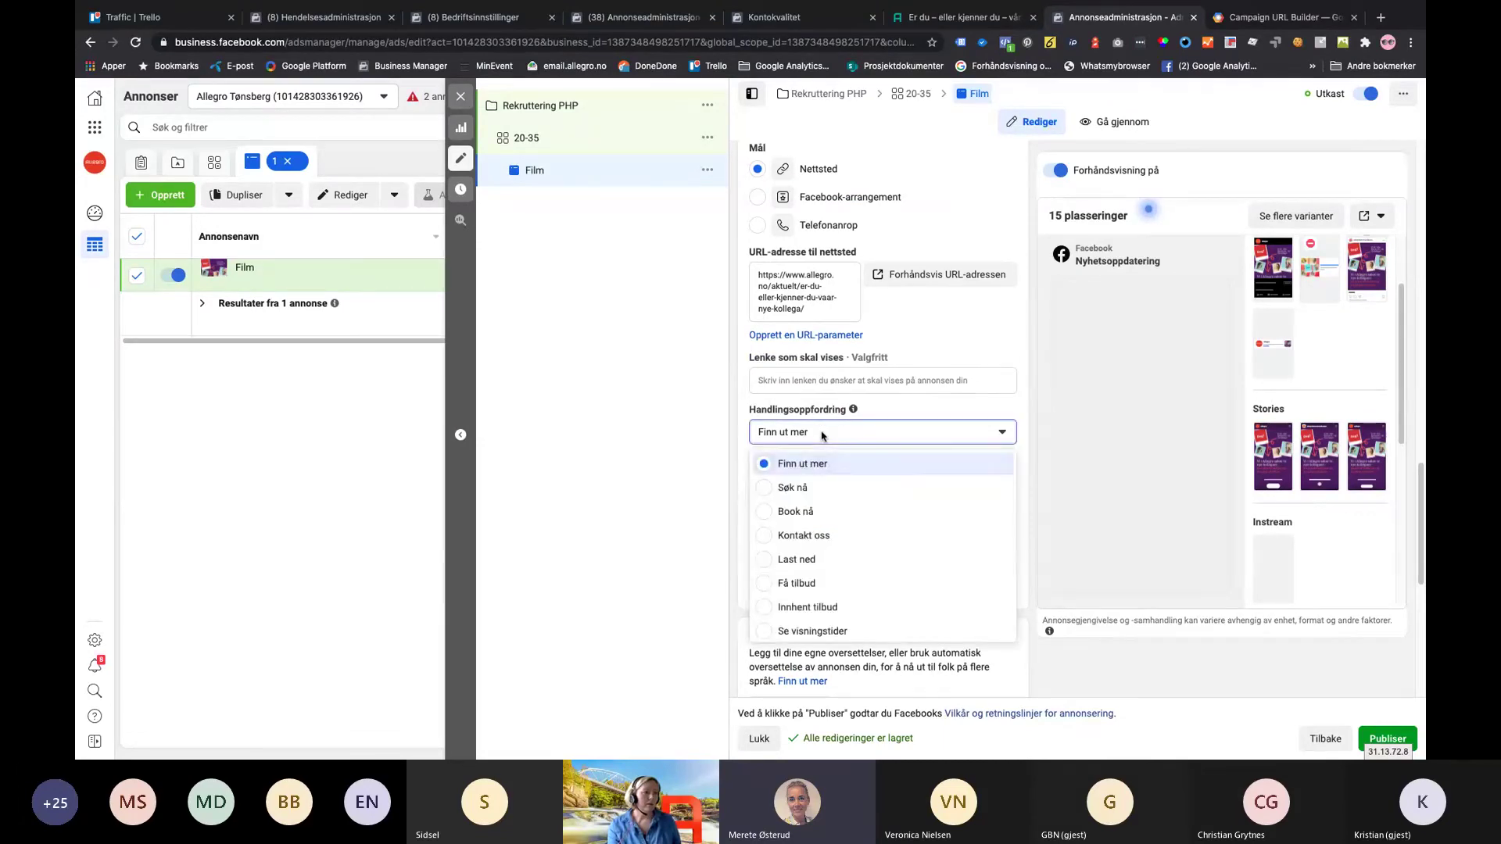
left_click(821, 436)
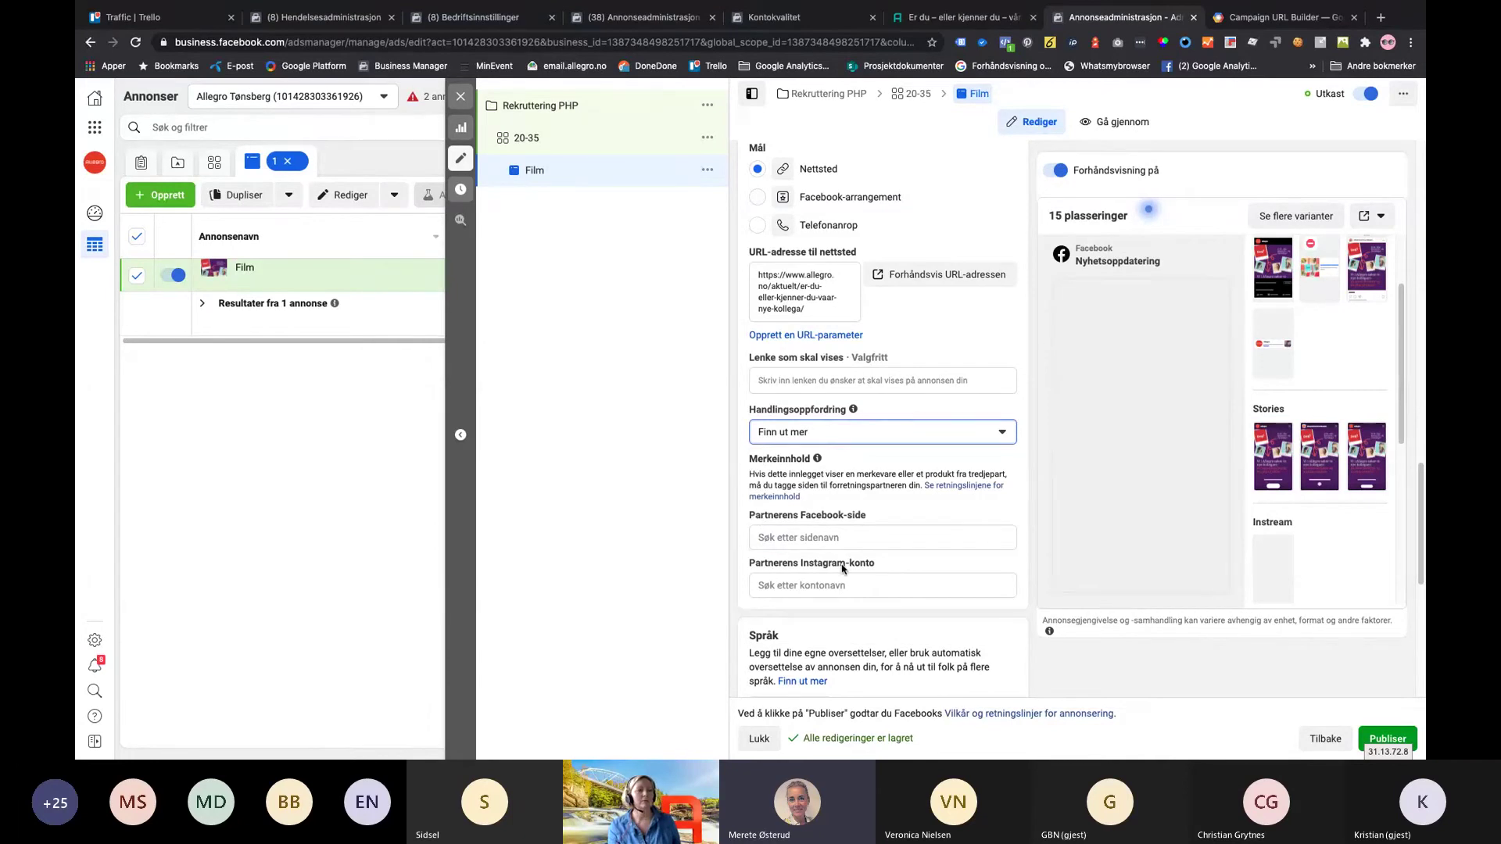
Search for "start" as the partner's Facebook page under branded content, and clear the search text without choosing a page
left_click(808, 536)
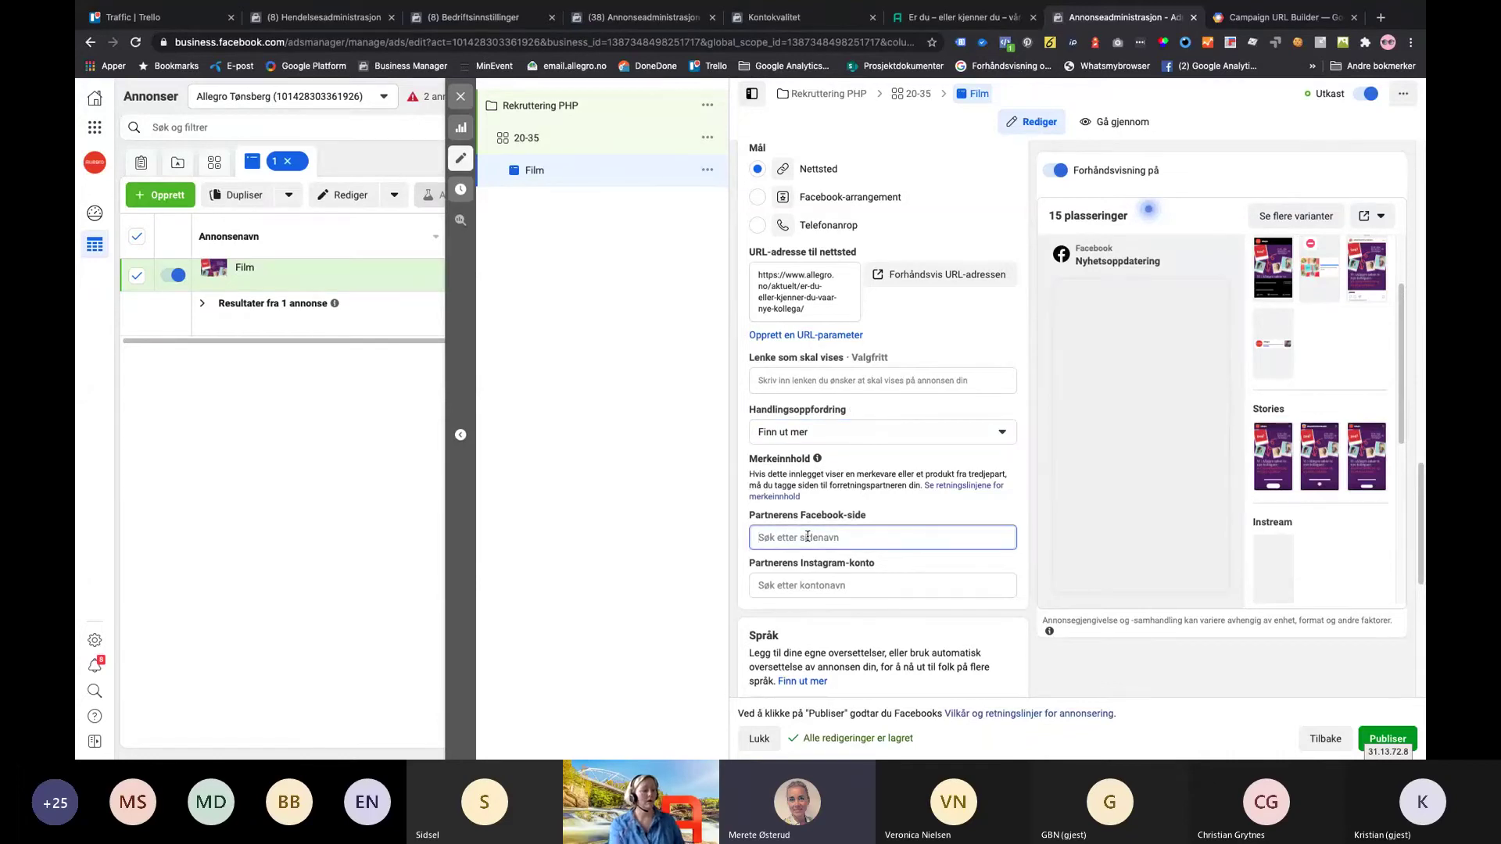
type("start")
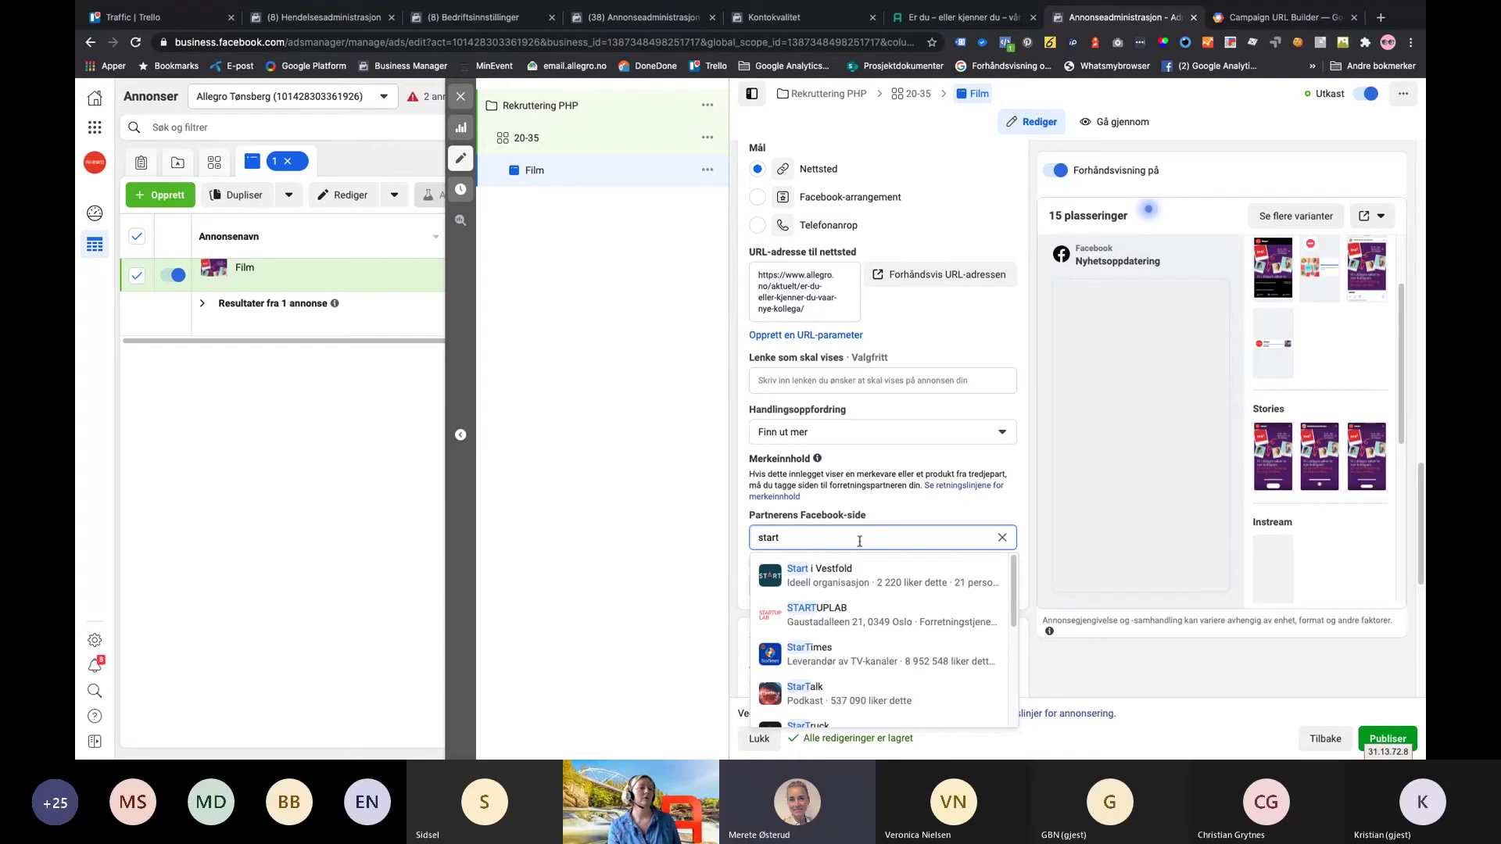
key("BackSpace")
key("BackSpace")
key("BackSpace")
key("BackSpace")
key("BackSpace")
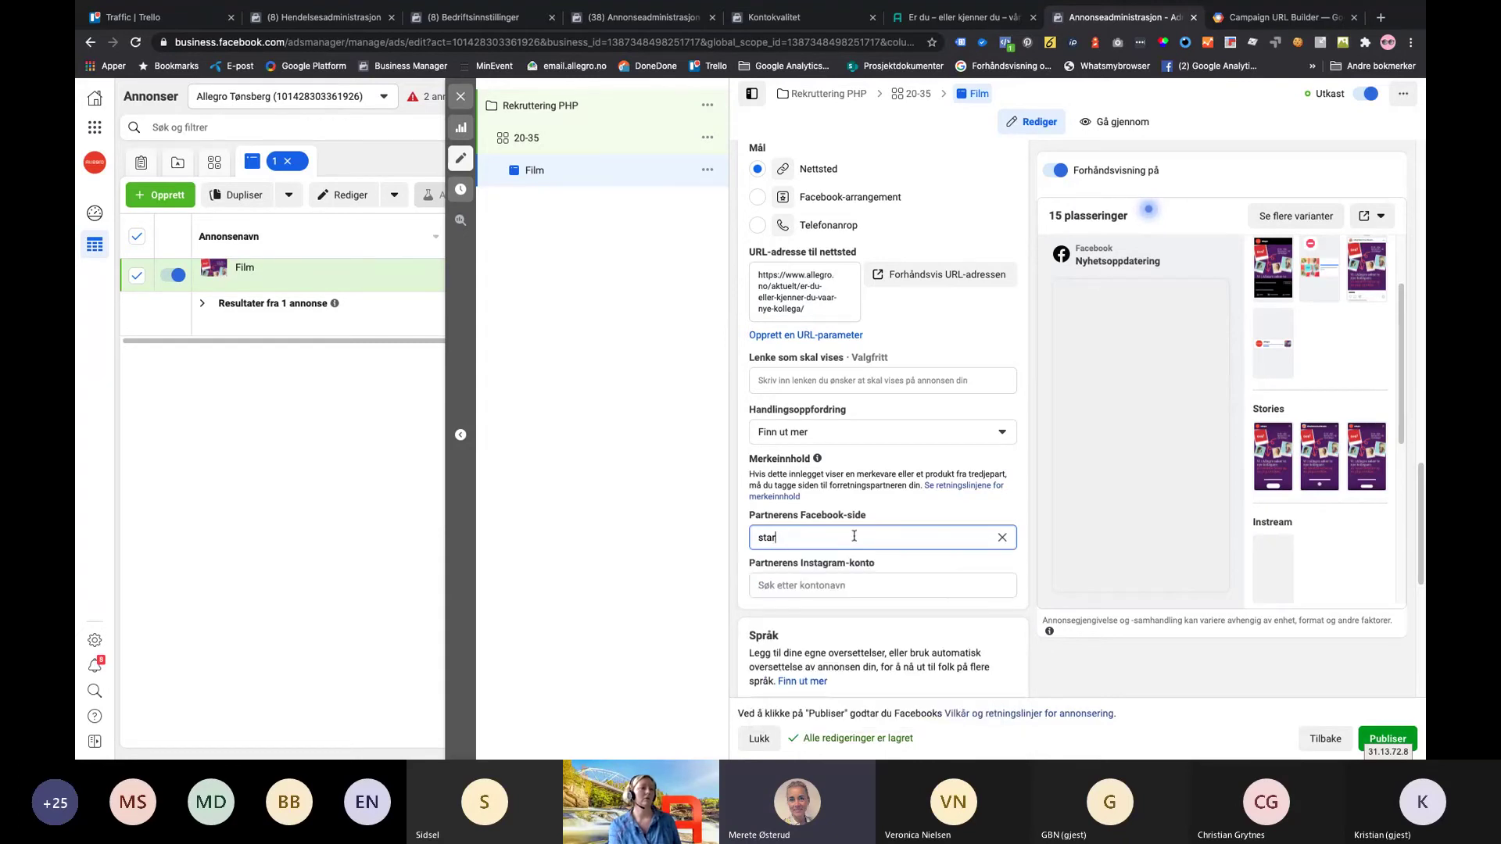
left_click(810, 585)
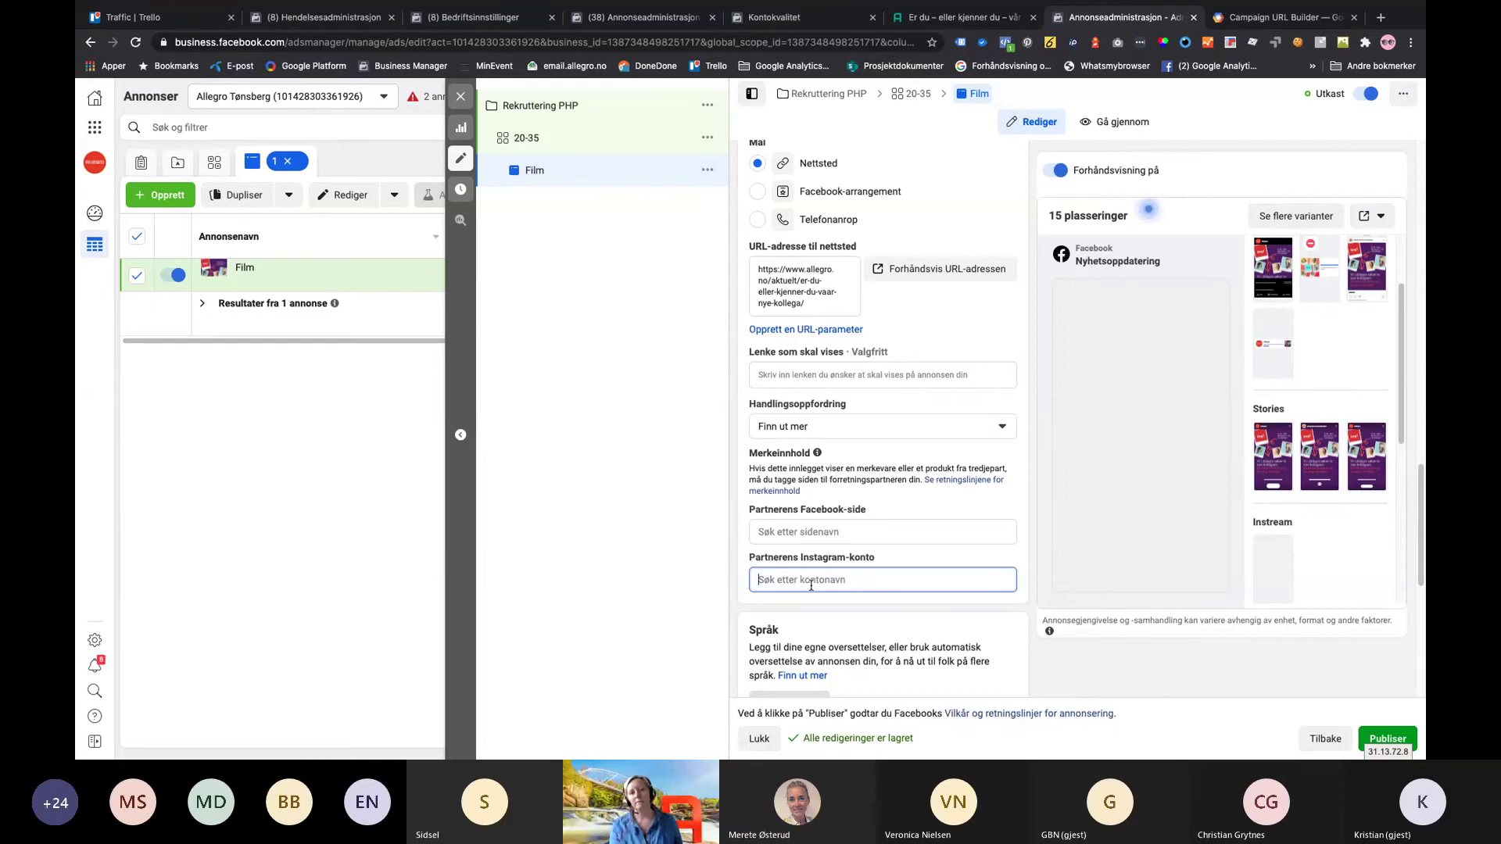
Review the ad's language options, website event tracking and optional URL parameters
scroll(812, 588, "down", 1)
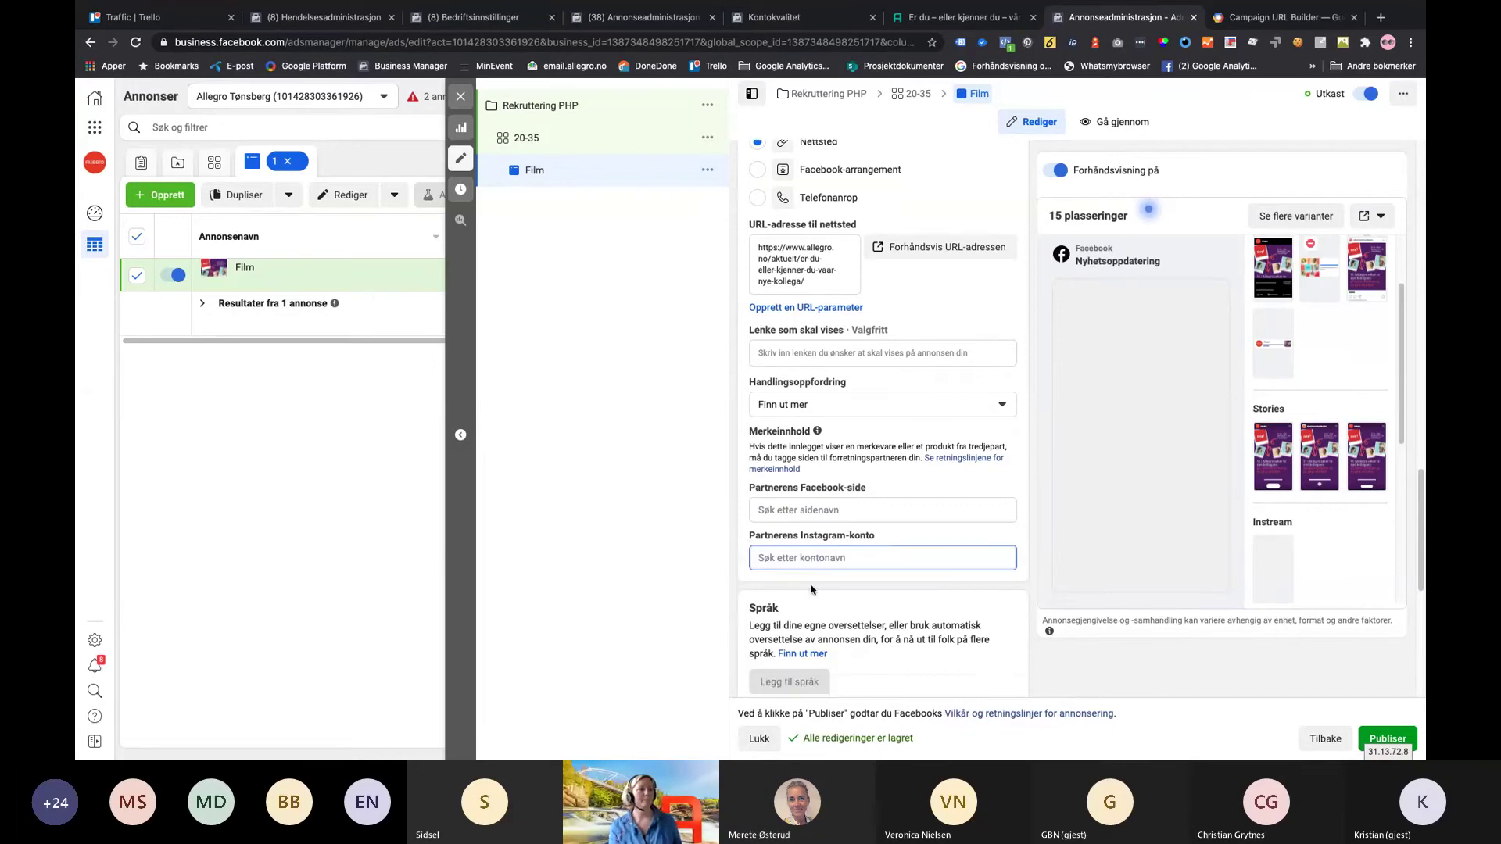
scroll(811, 589, "down", 2)
scroll(812, 589, "down", 5)
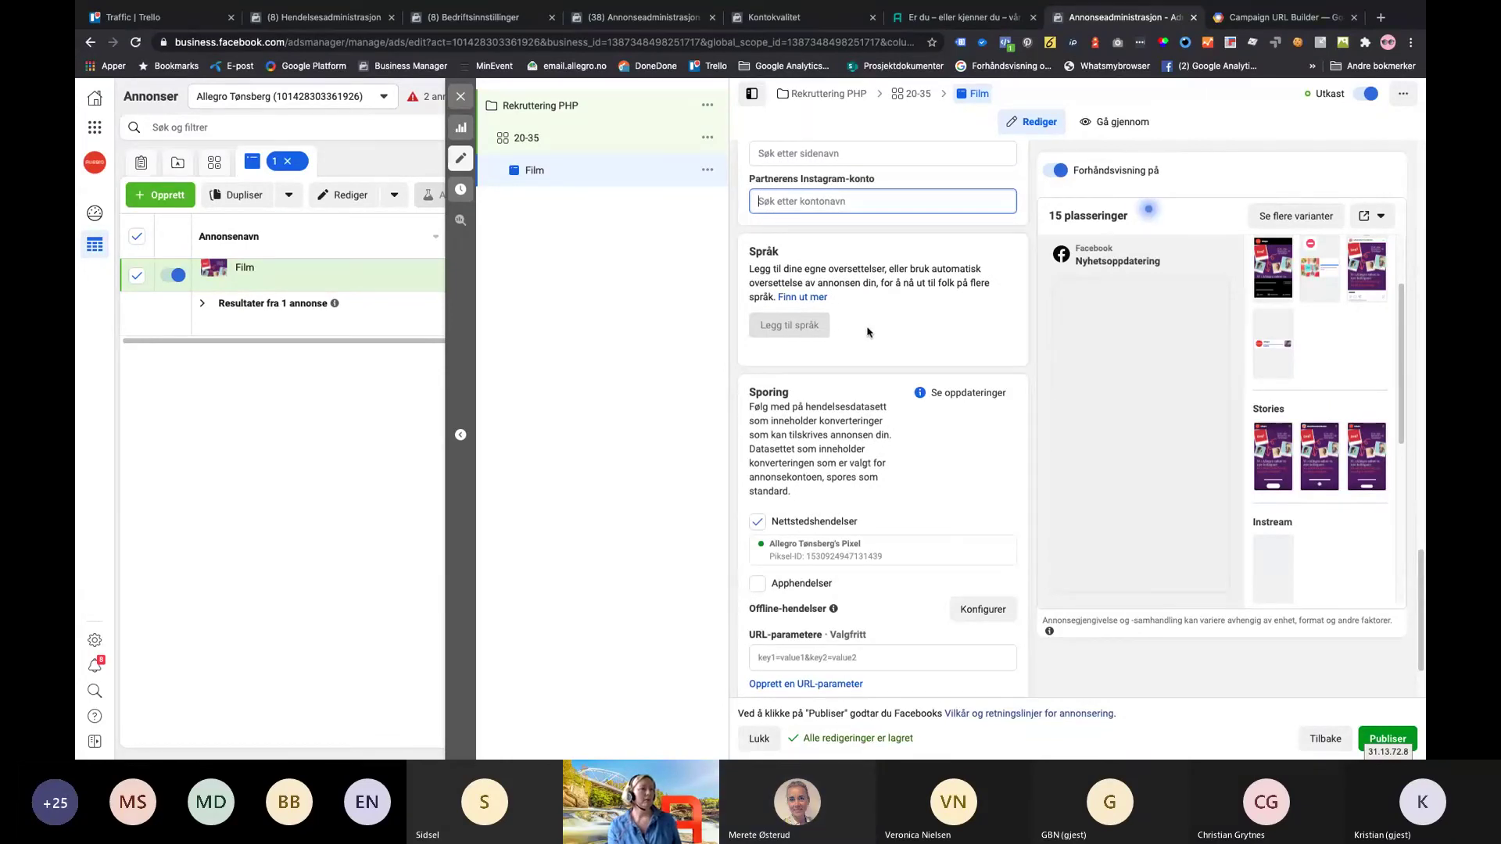
scroll(867, 332, "down", 2)
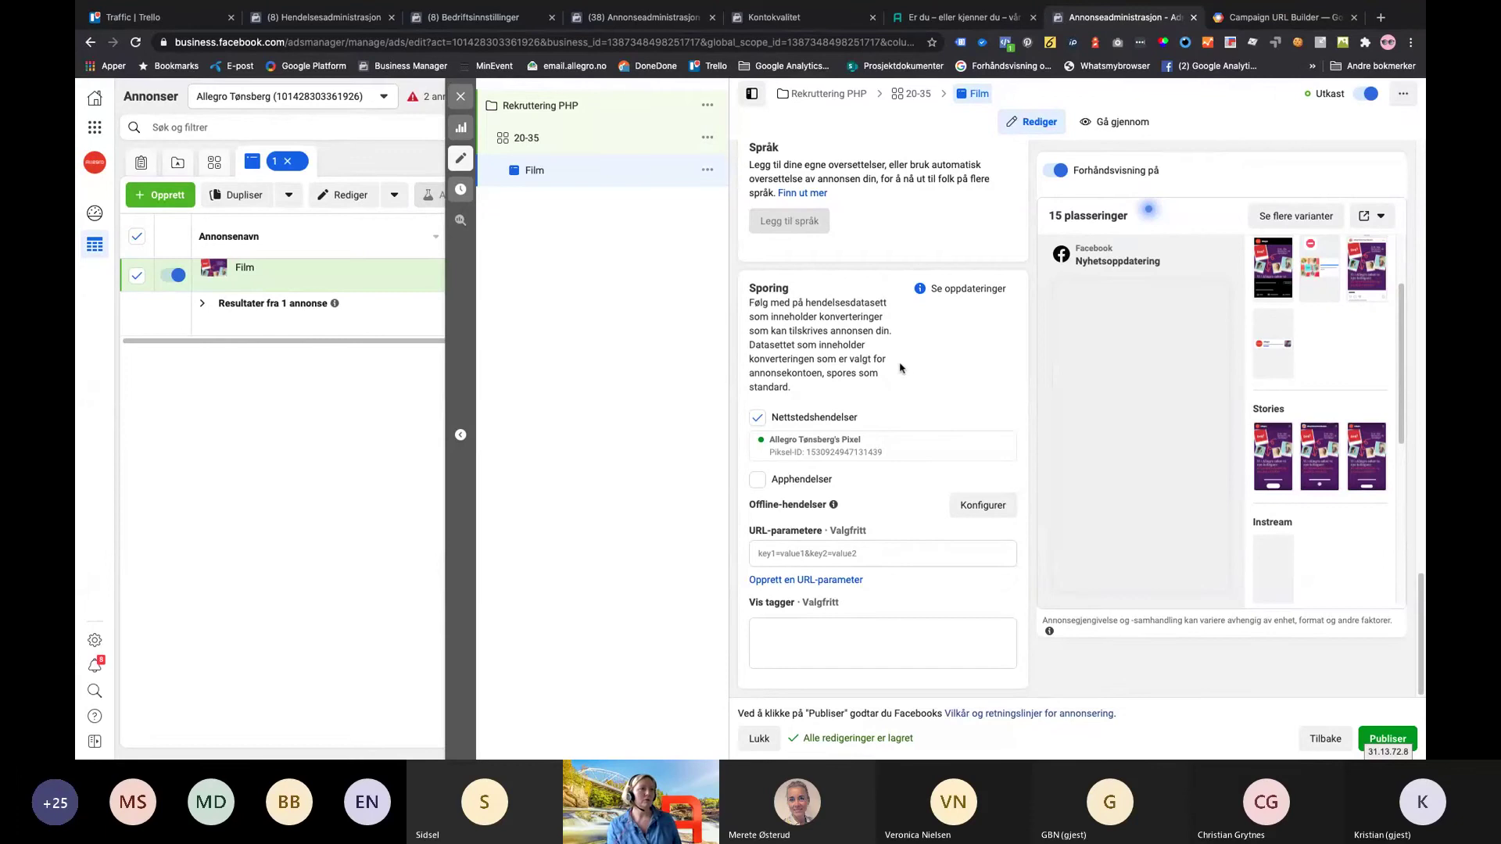
left_click(790, 552)
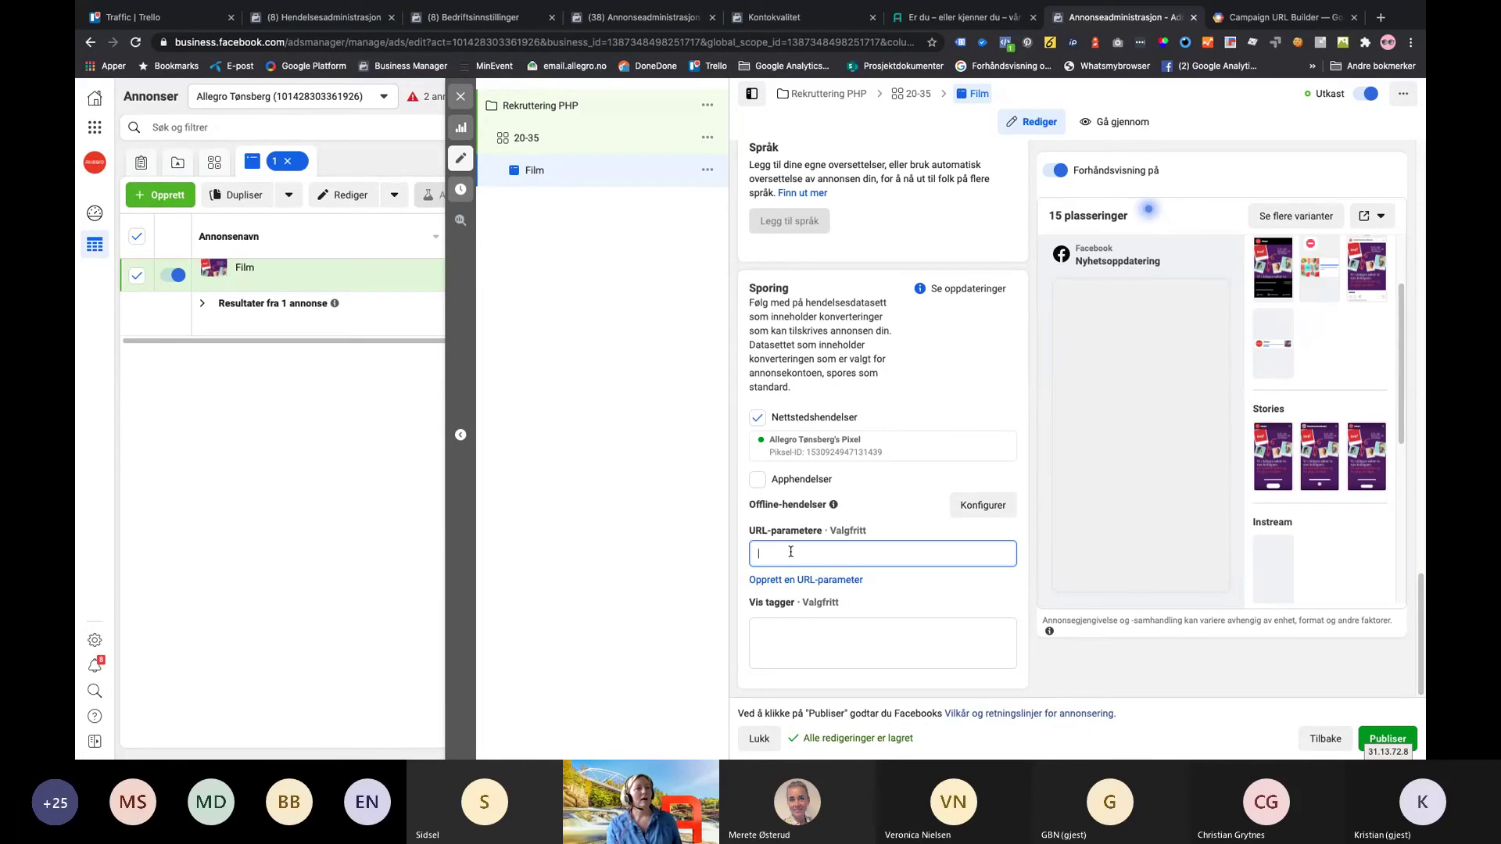
Switch to the Allegro kommunikasjon browser profile and examine the URL variants in the Google Analytics page report filtered by aktuelt/er-du
left_click(1388, 43)
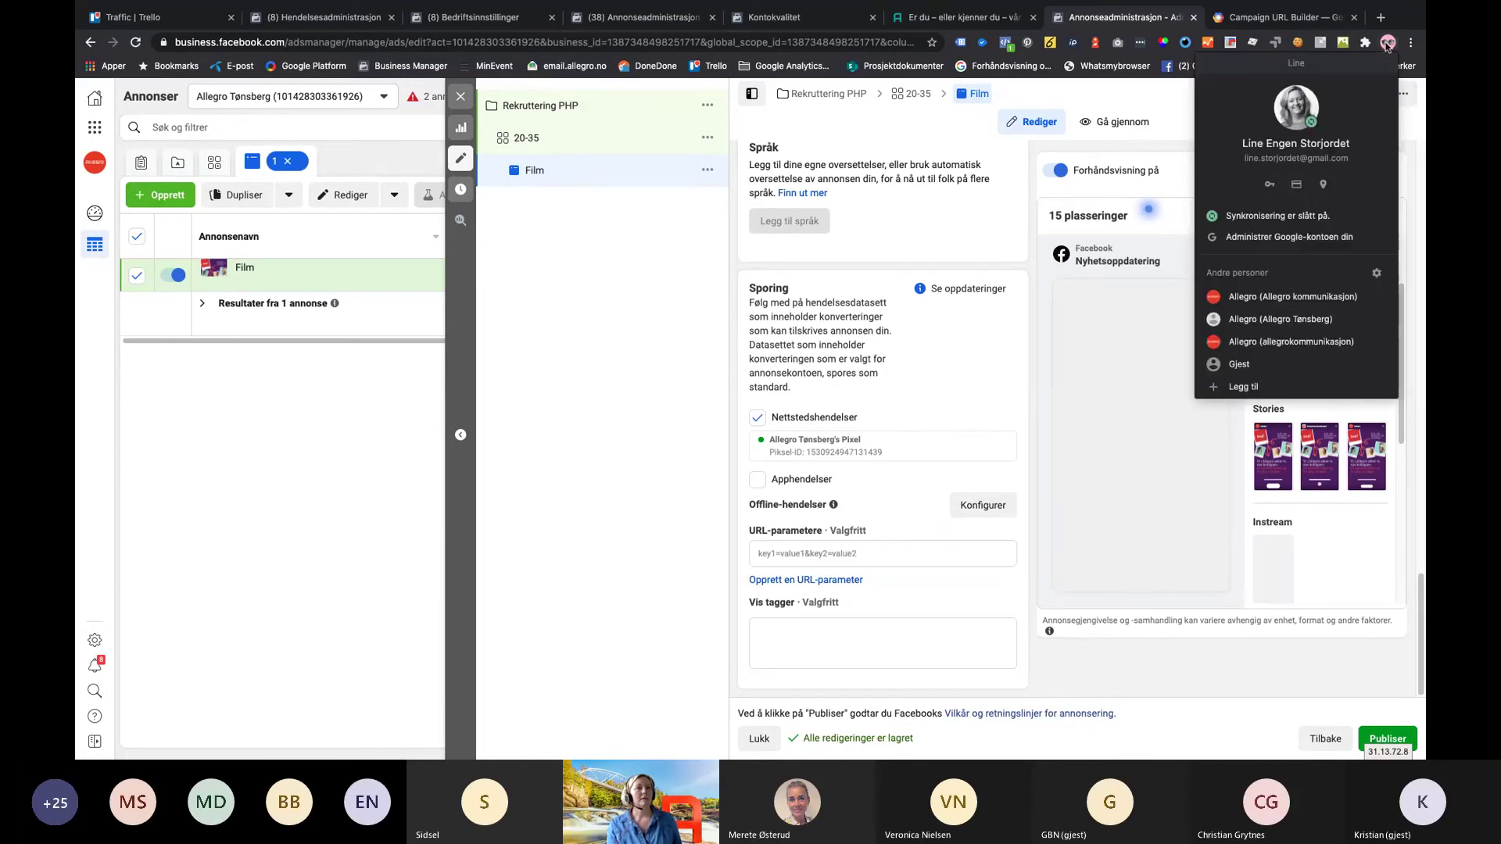
left_click(1273, 298)
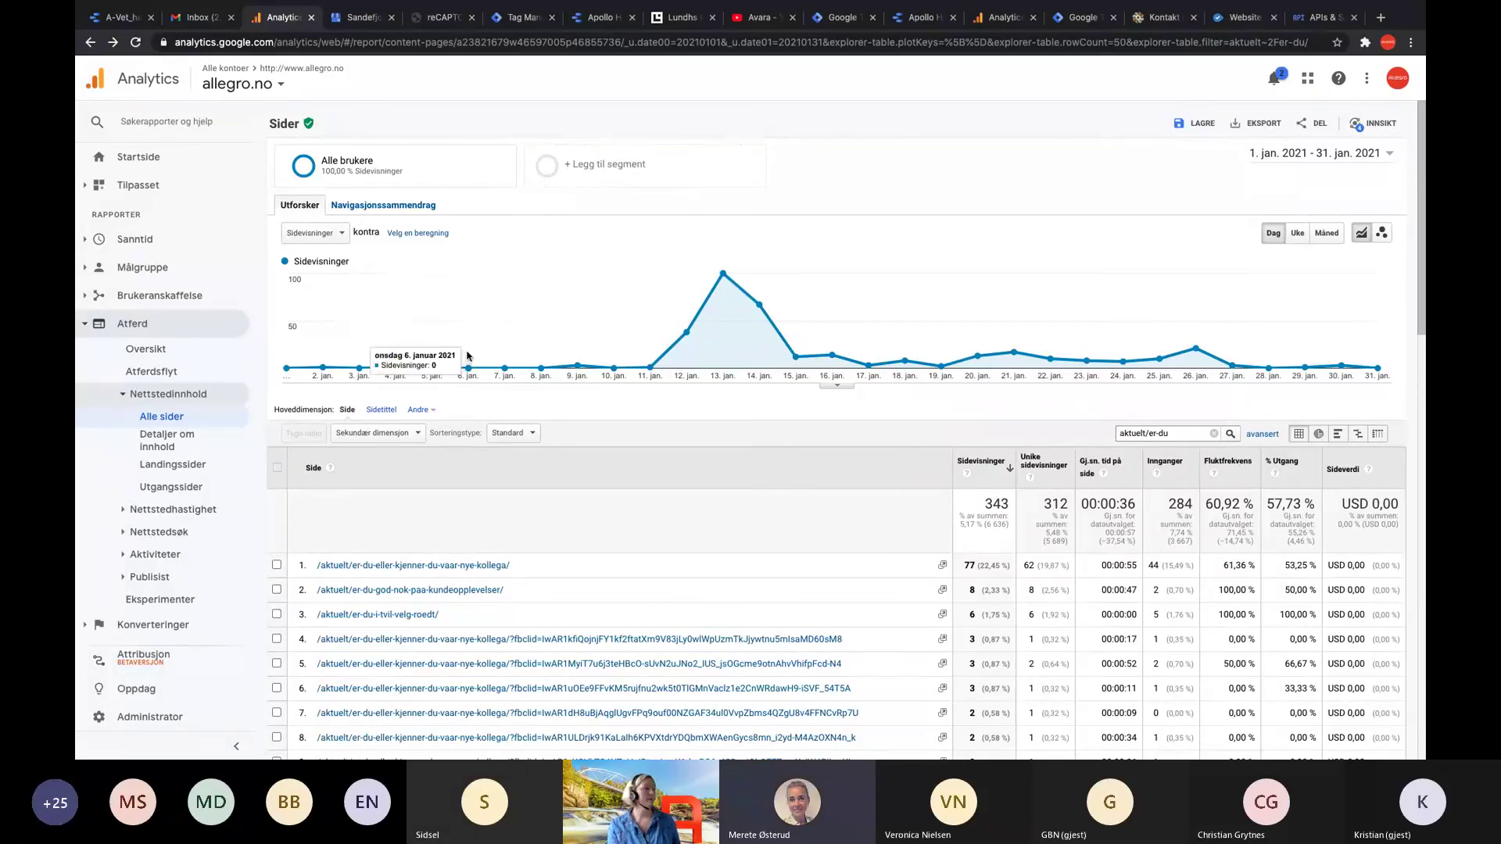
scroll(499, 326, "down", 1)
scroll(497, 325, "down", 3)
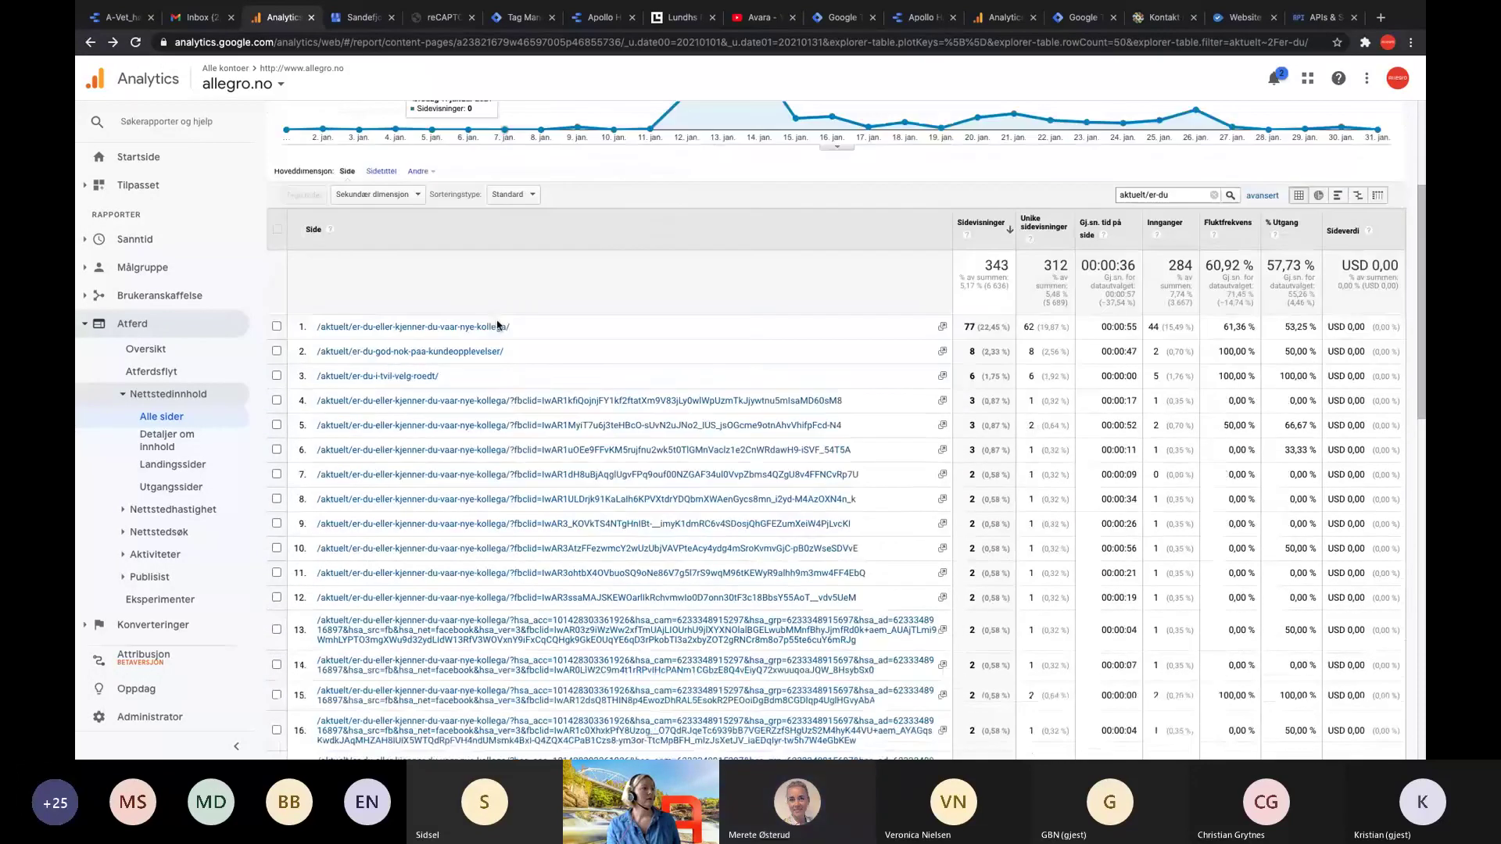
scroll(497, 325, "down", 1)
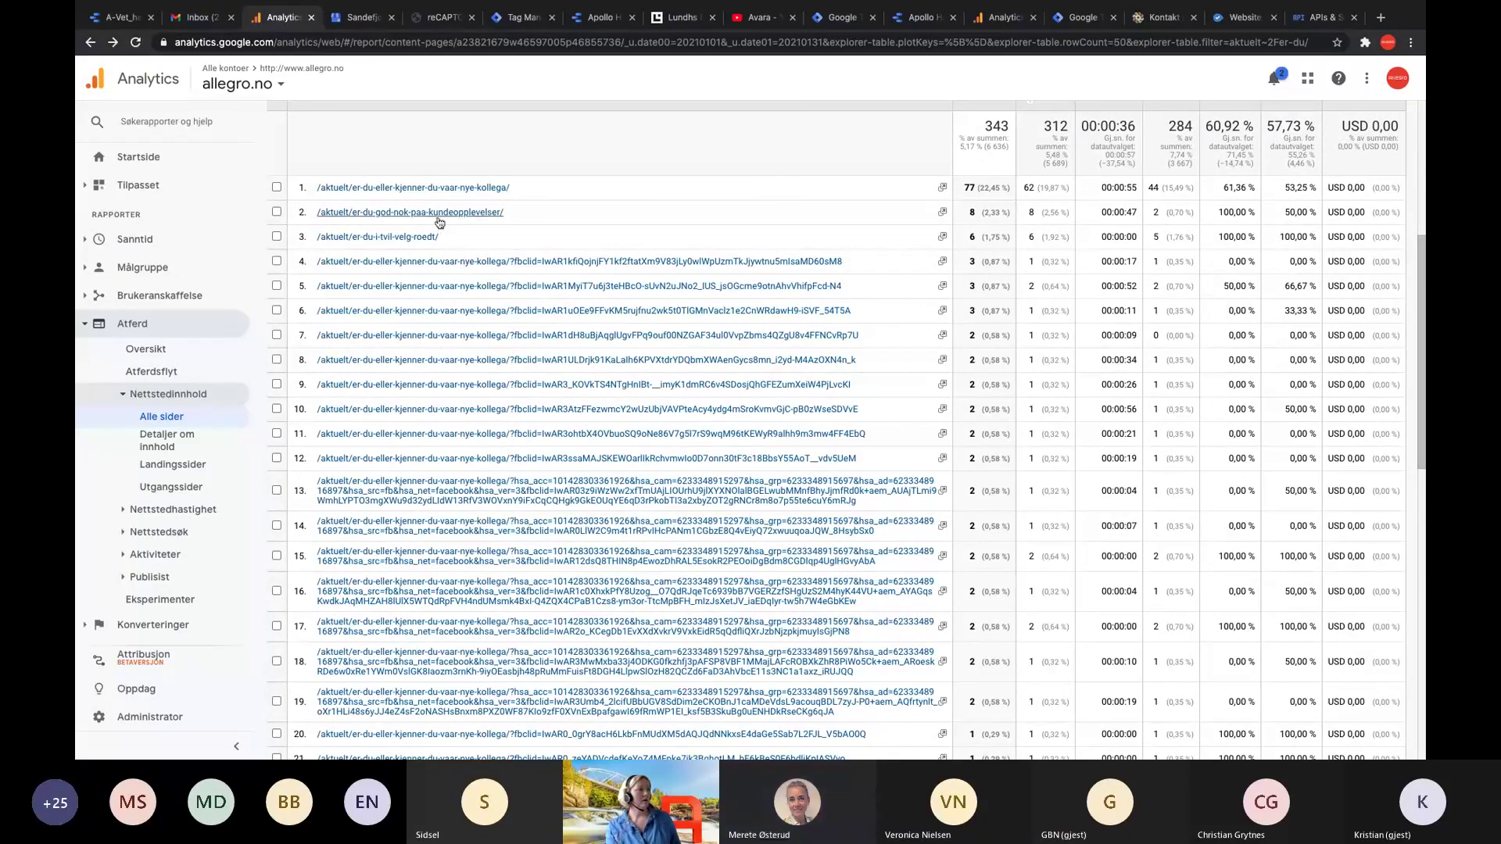
scroll(426, 197, "down", 1)
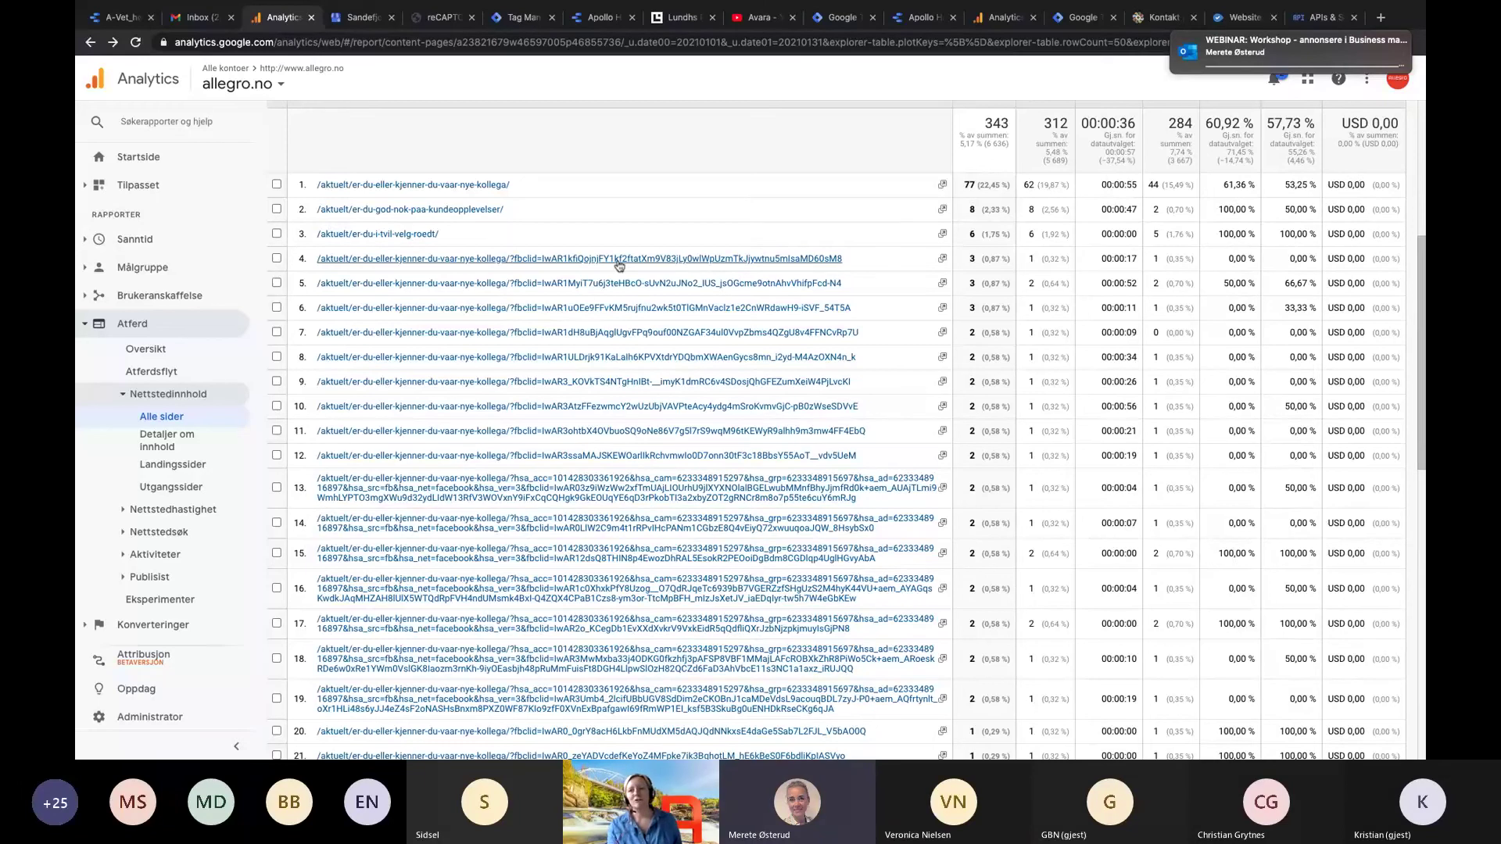
Add Kilde/medium as the secondary dimension to the Google Analytics page report
scroll(617, 264, "up", 2)
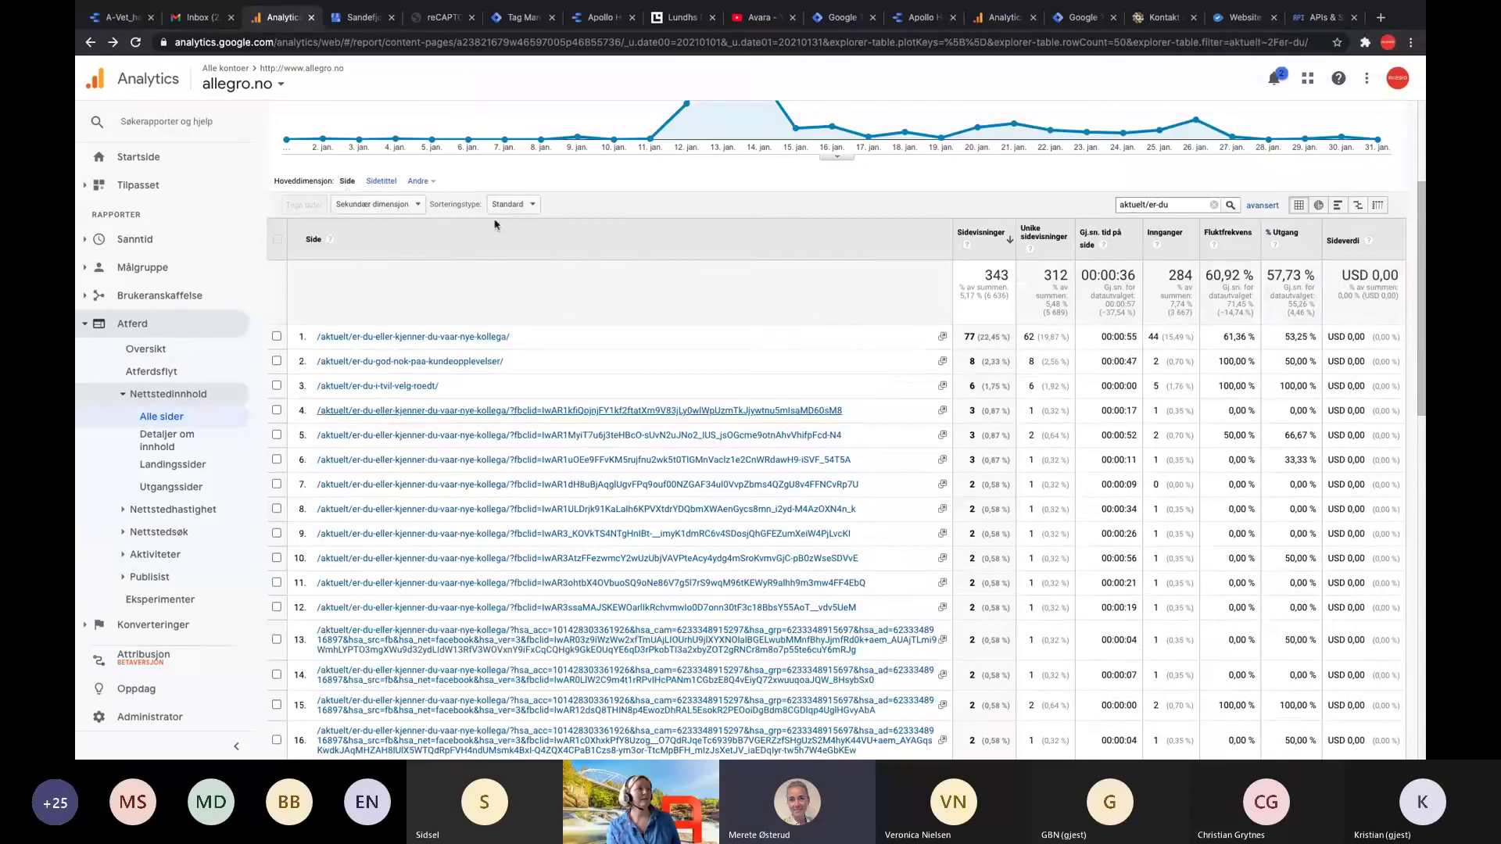
left_click(401, 205)
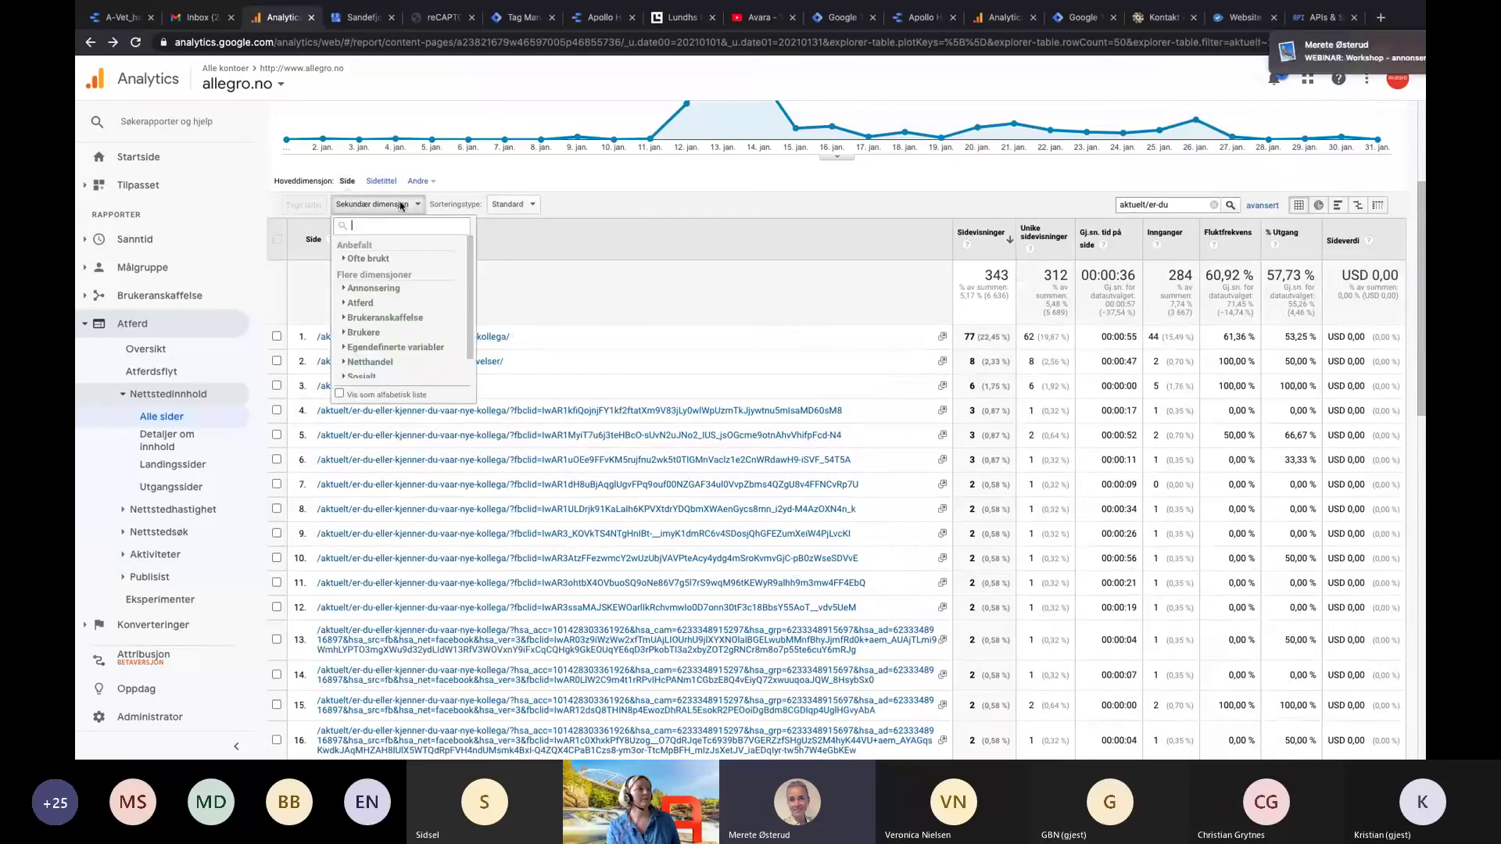
left_click(402, 318)
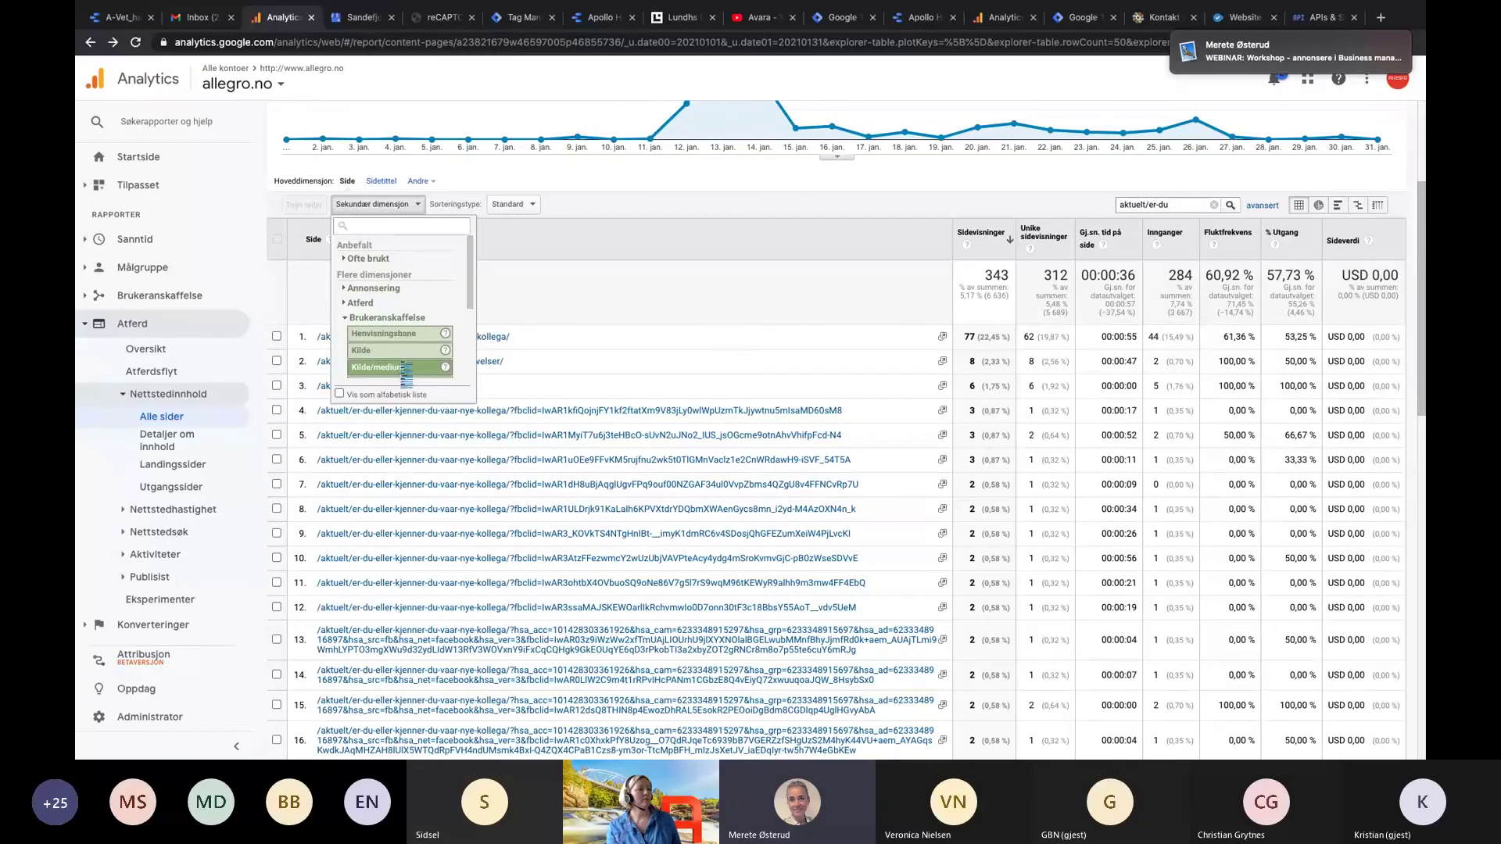
left_click(402, 367)
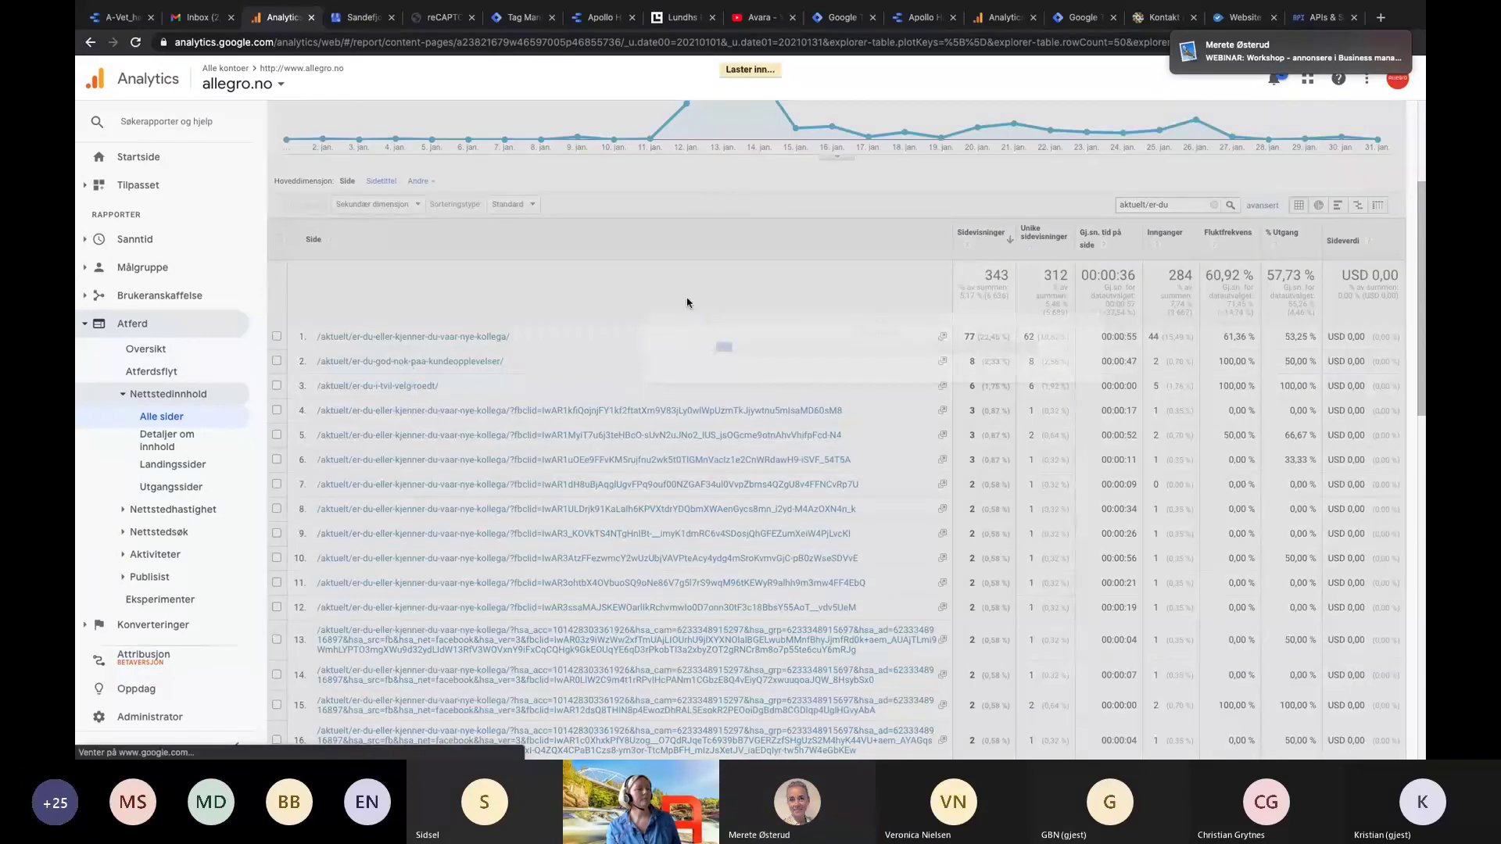
Examine the traffic source of each er-du-eller-kjenner-du-vaar-nye-kollega URL variant, including the facebook / paid rows
scroll(886, 454, "down", 3)
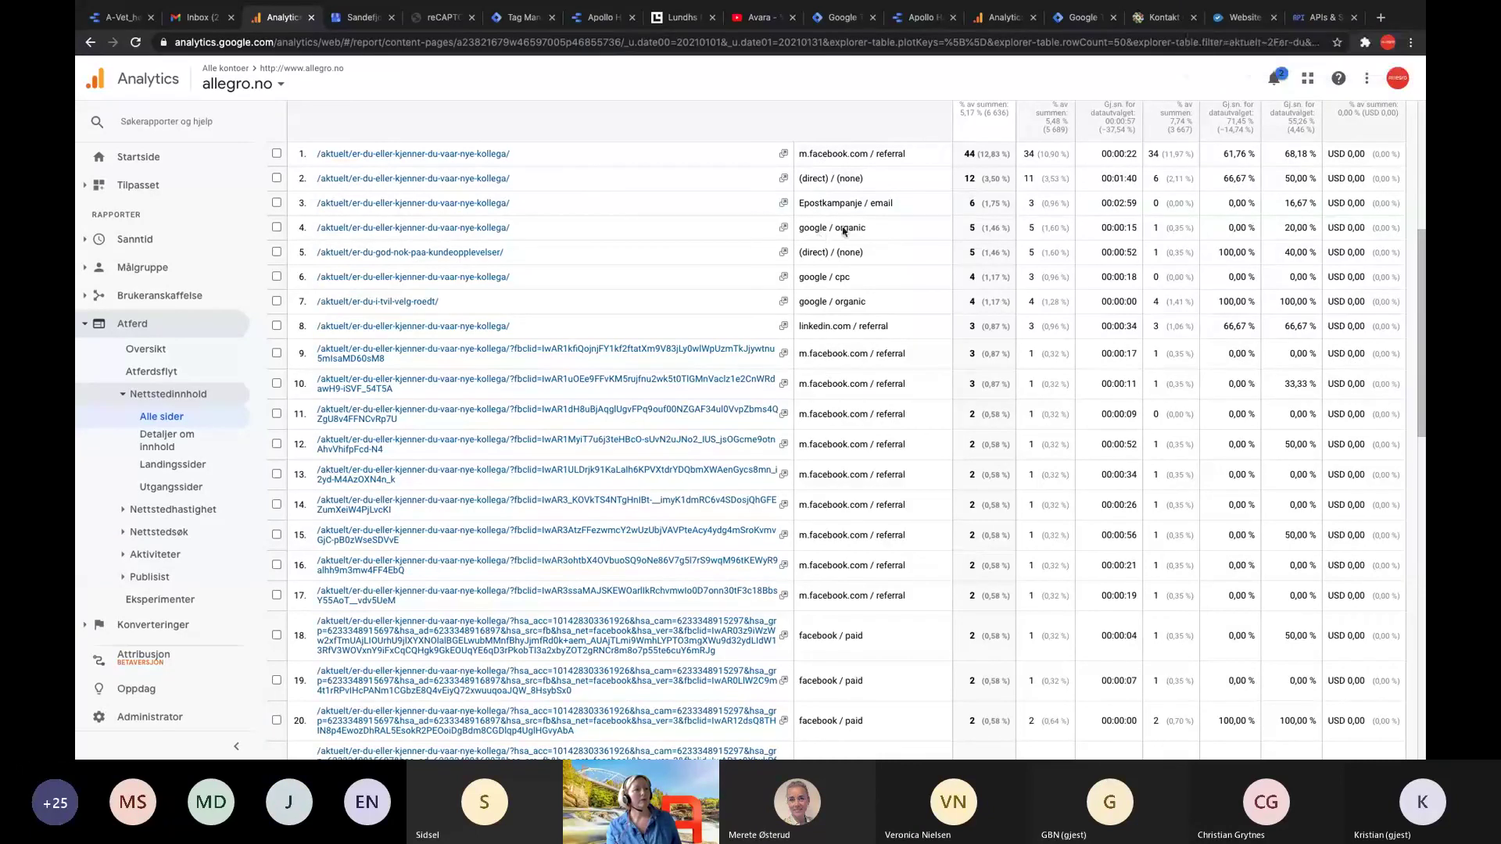
scroll(833, 434, "down", 1)
scroll(833, 469, "down", 1)
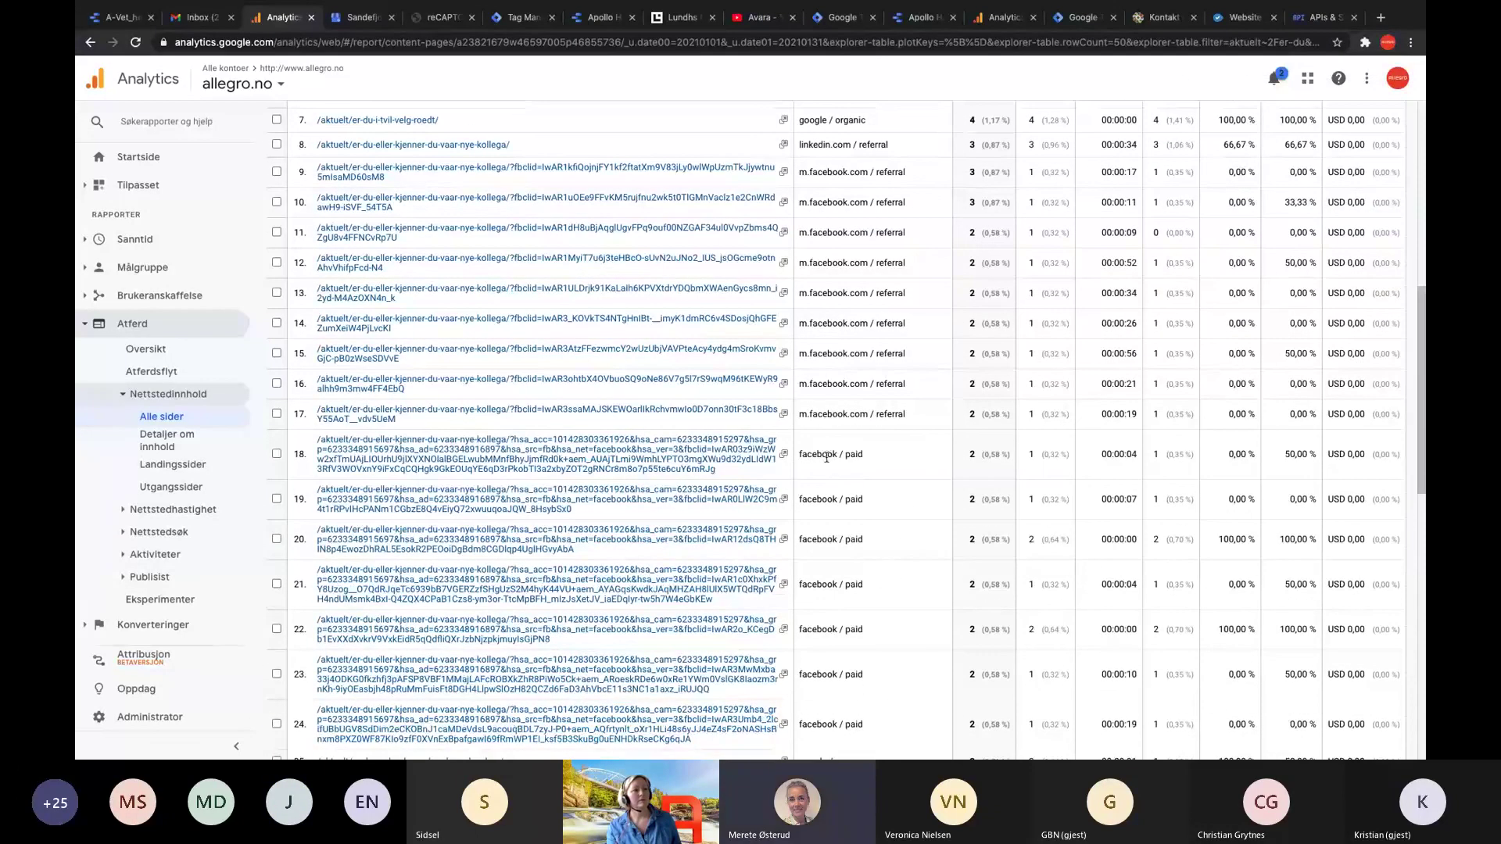
left_click_drag(862, 454, 791, 475)
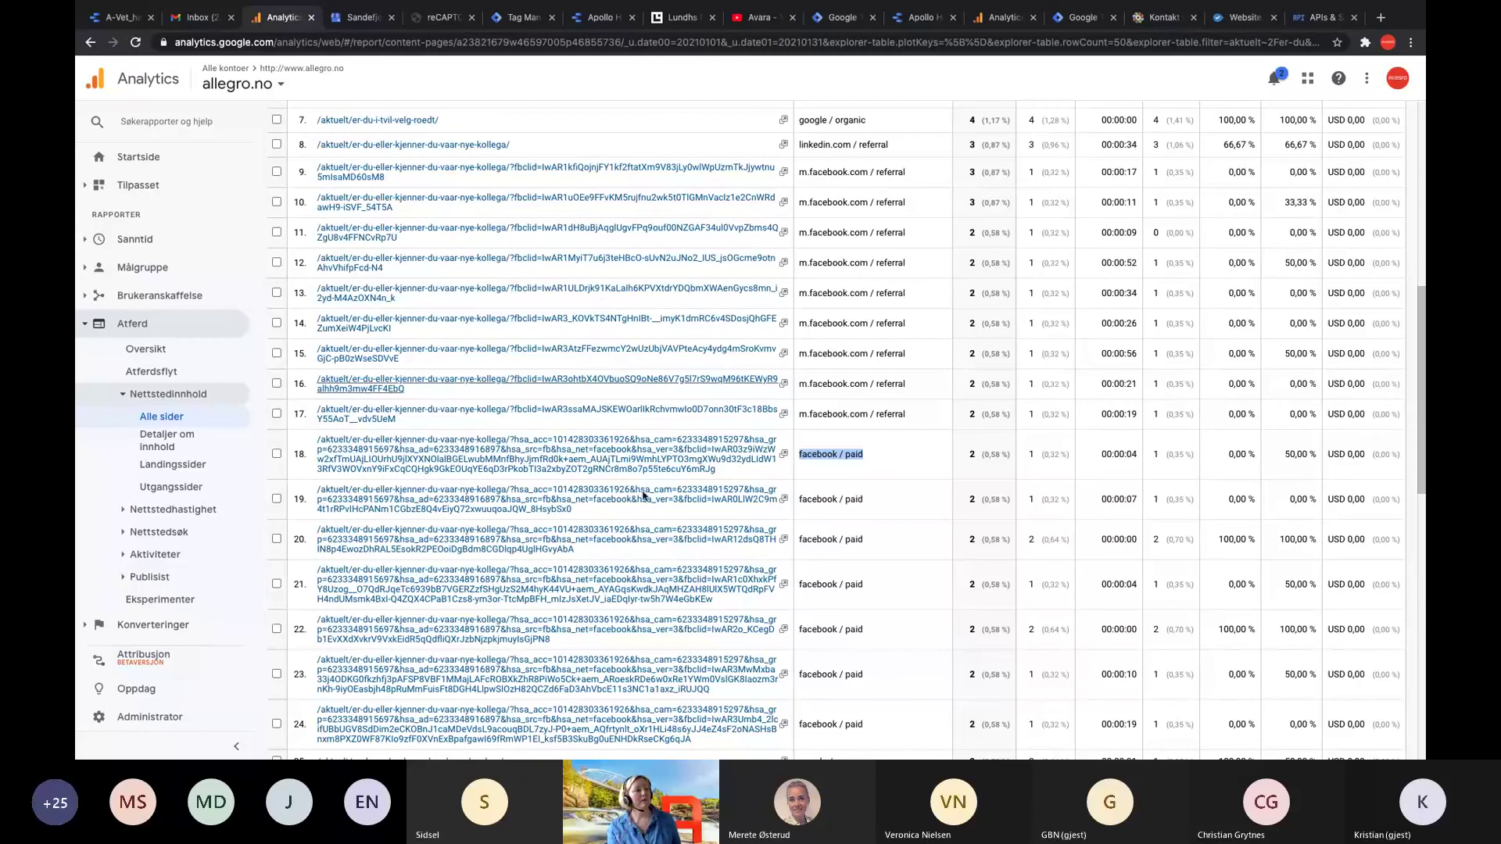
scroll(623, 420, "up", 6)
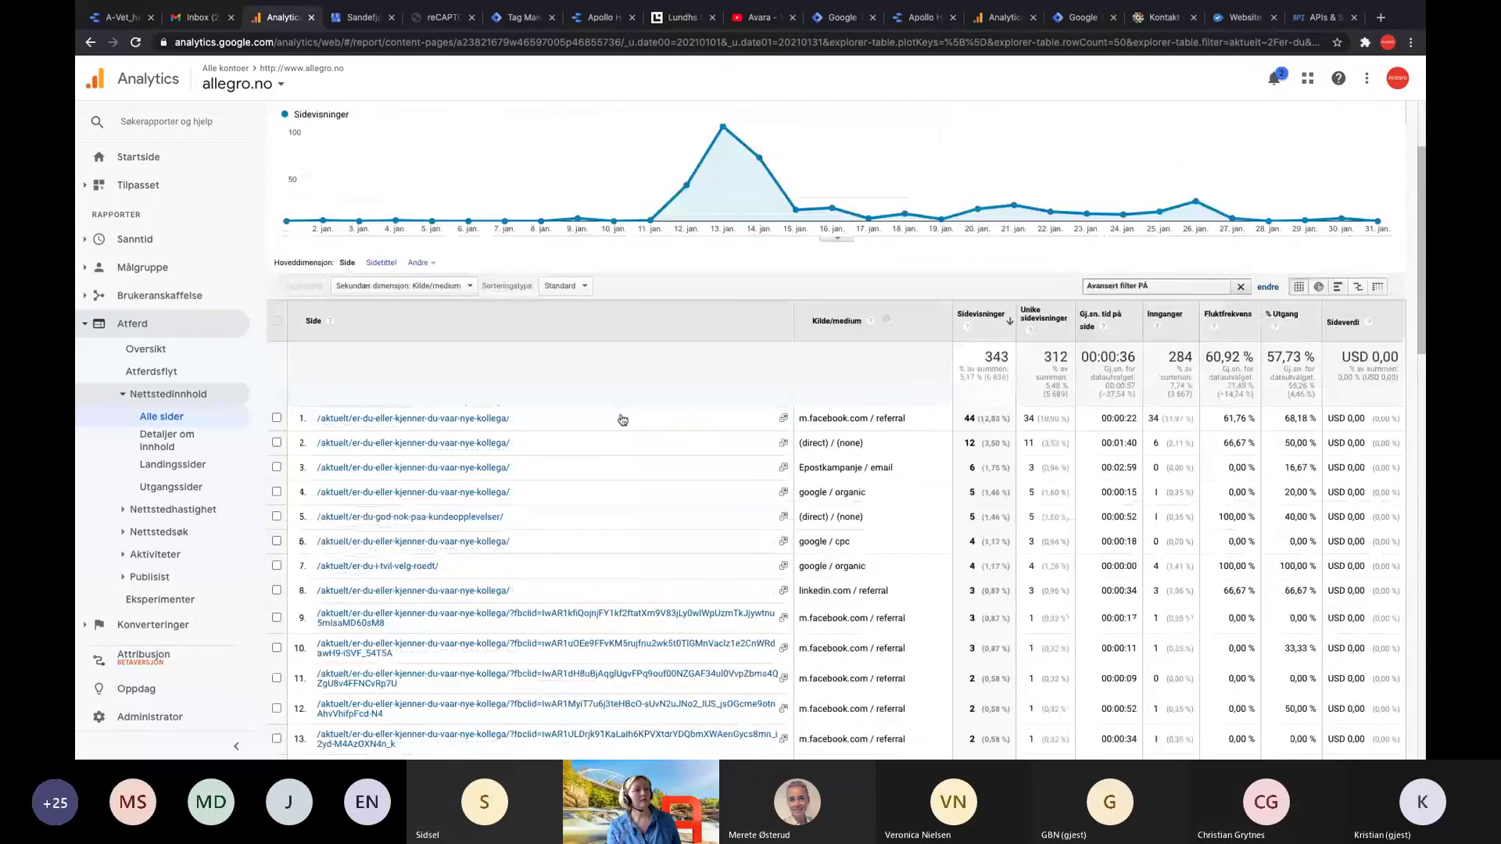
scroll(622, 420, "down", 2)
scroll(622, 420, "up", 3)
scroll(622, 420, "down", 2)
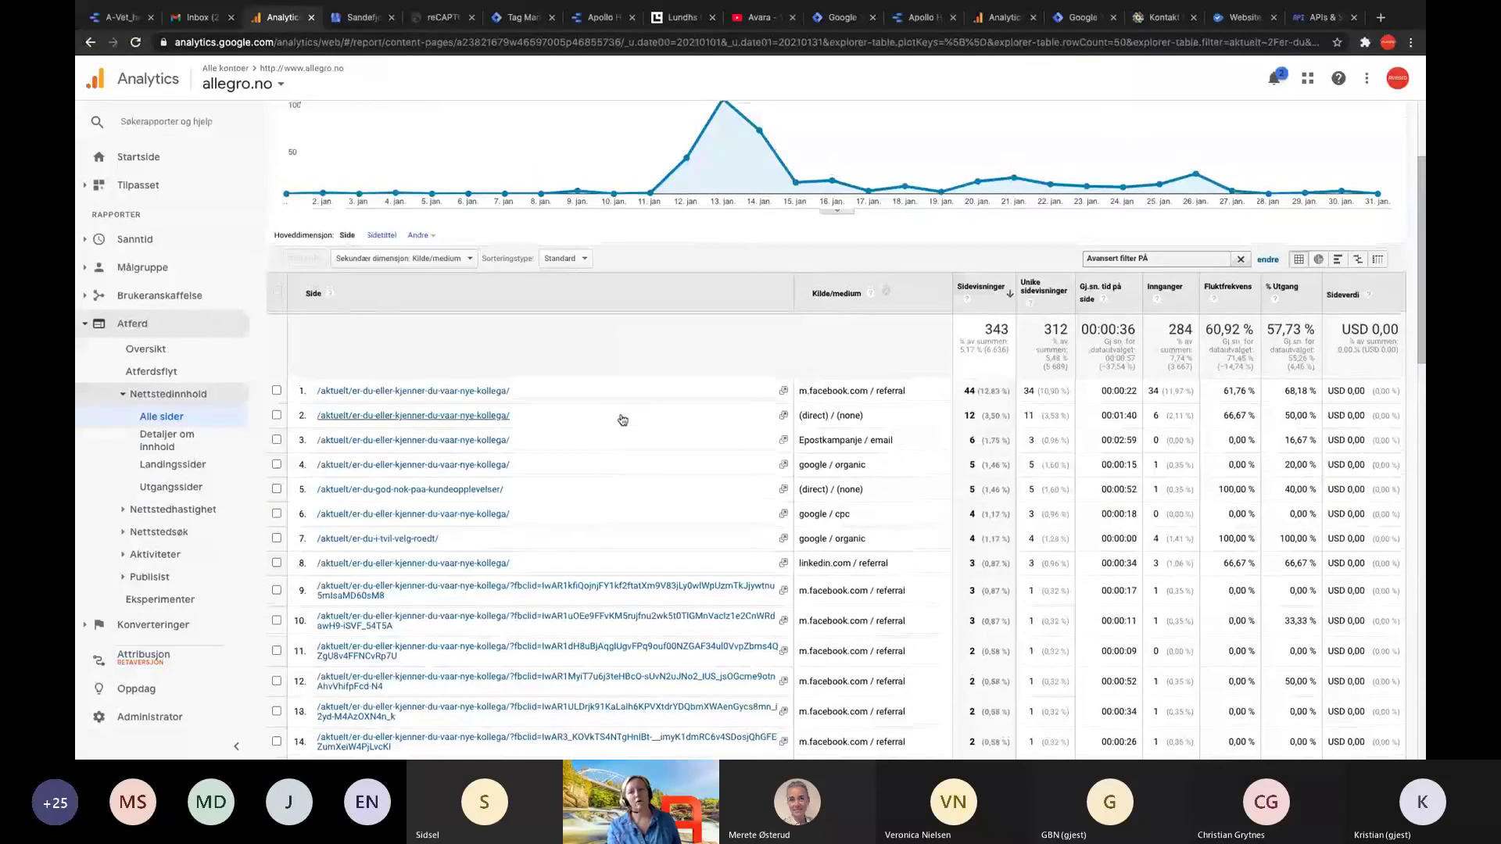
scroll(623, 420, "up", 1)
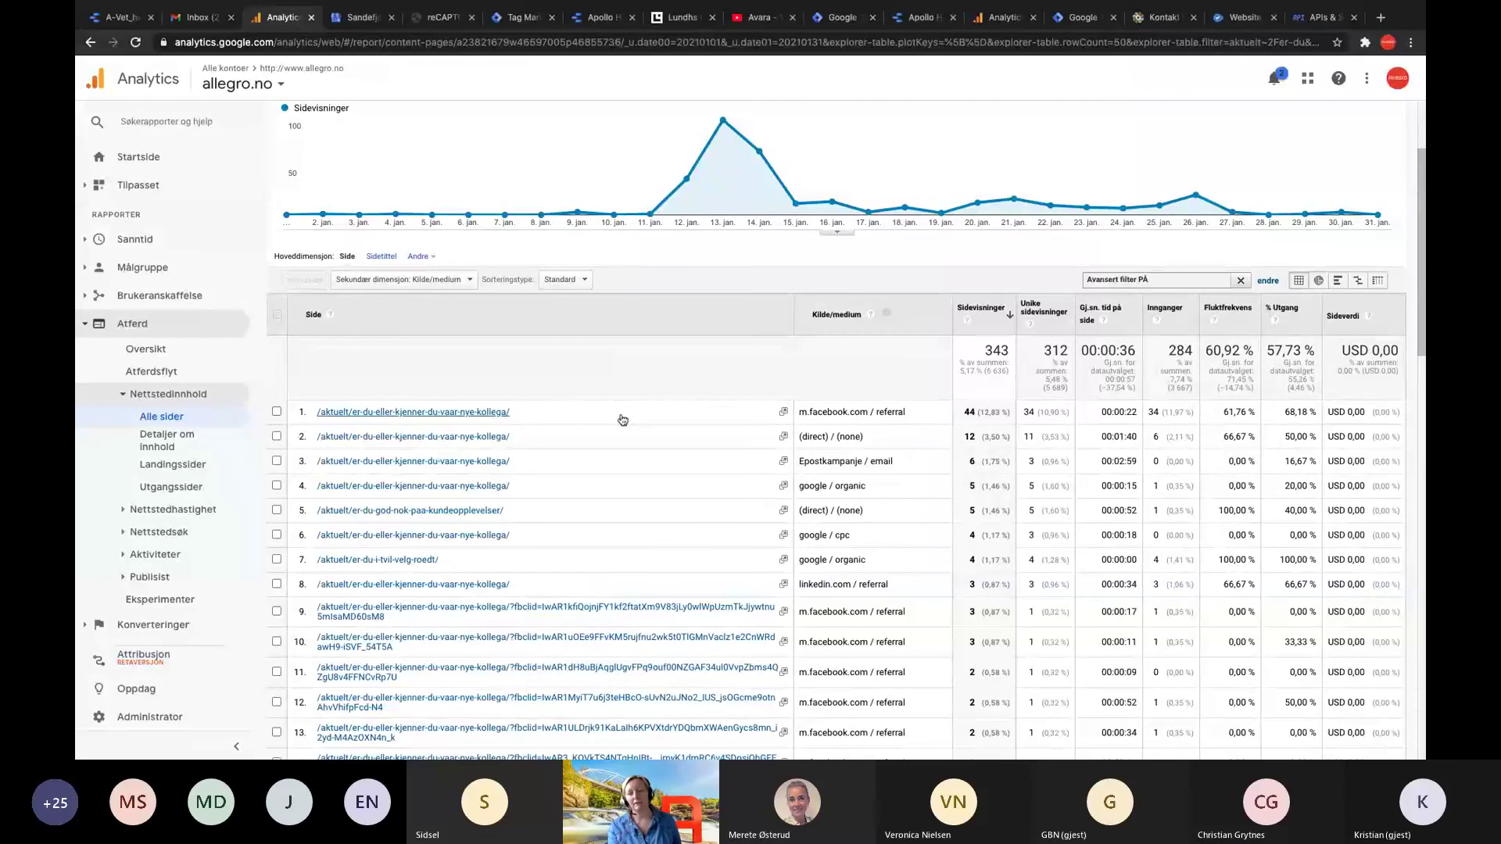
Switch back to the browser profile holding the Film ad, go to its URL parameters, and bring up the Campaign URL Builder
left_click(1388, 43)
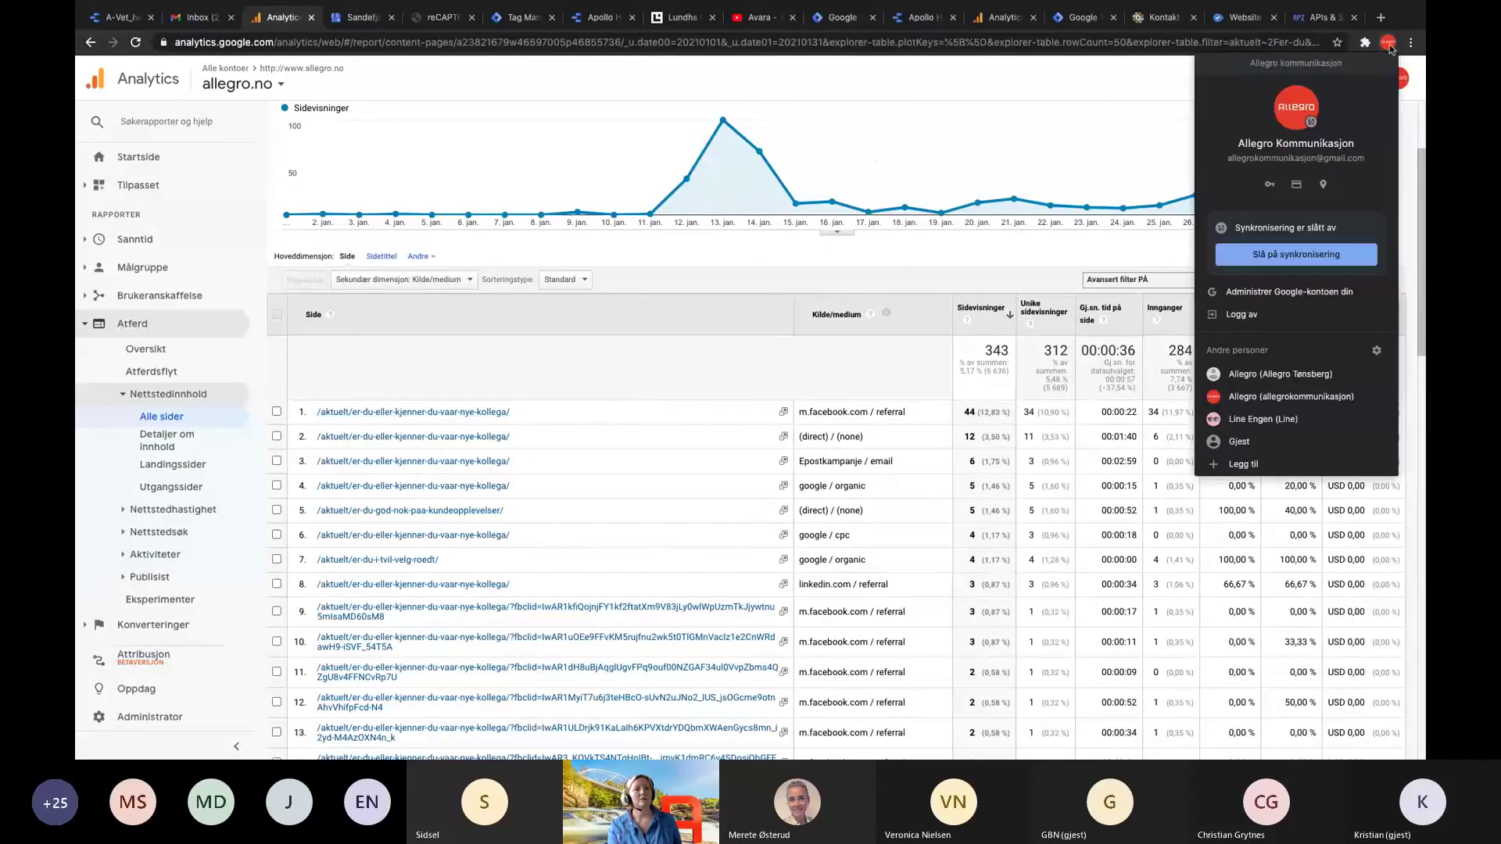
left_click(1261, 421)
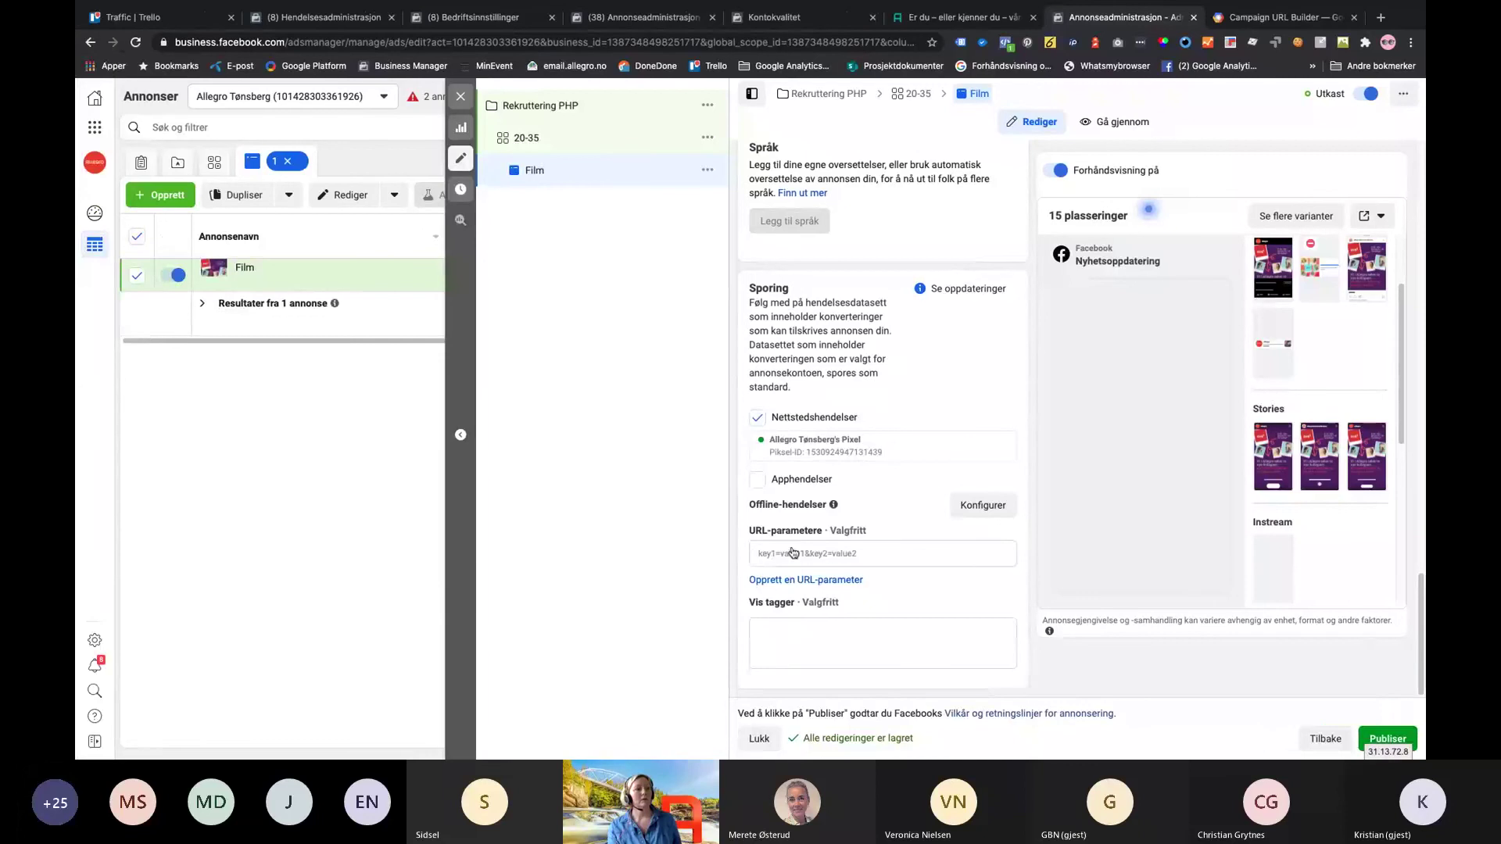
left_click(793, 552)
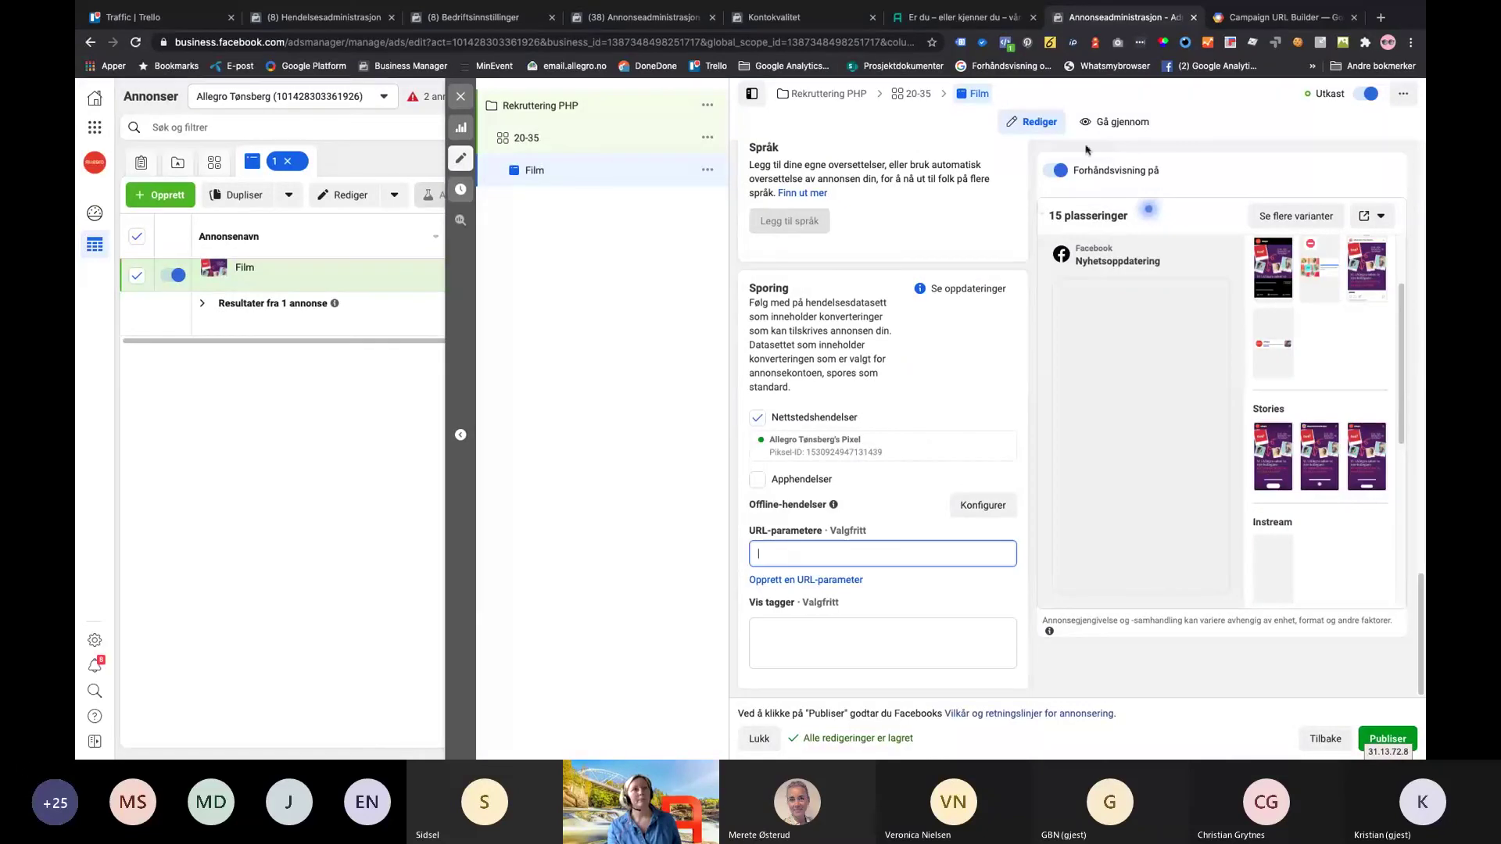
left_click(1256, 20)
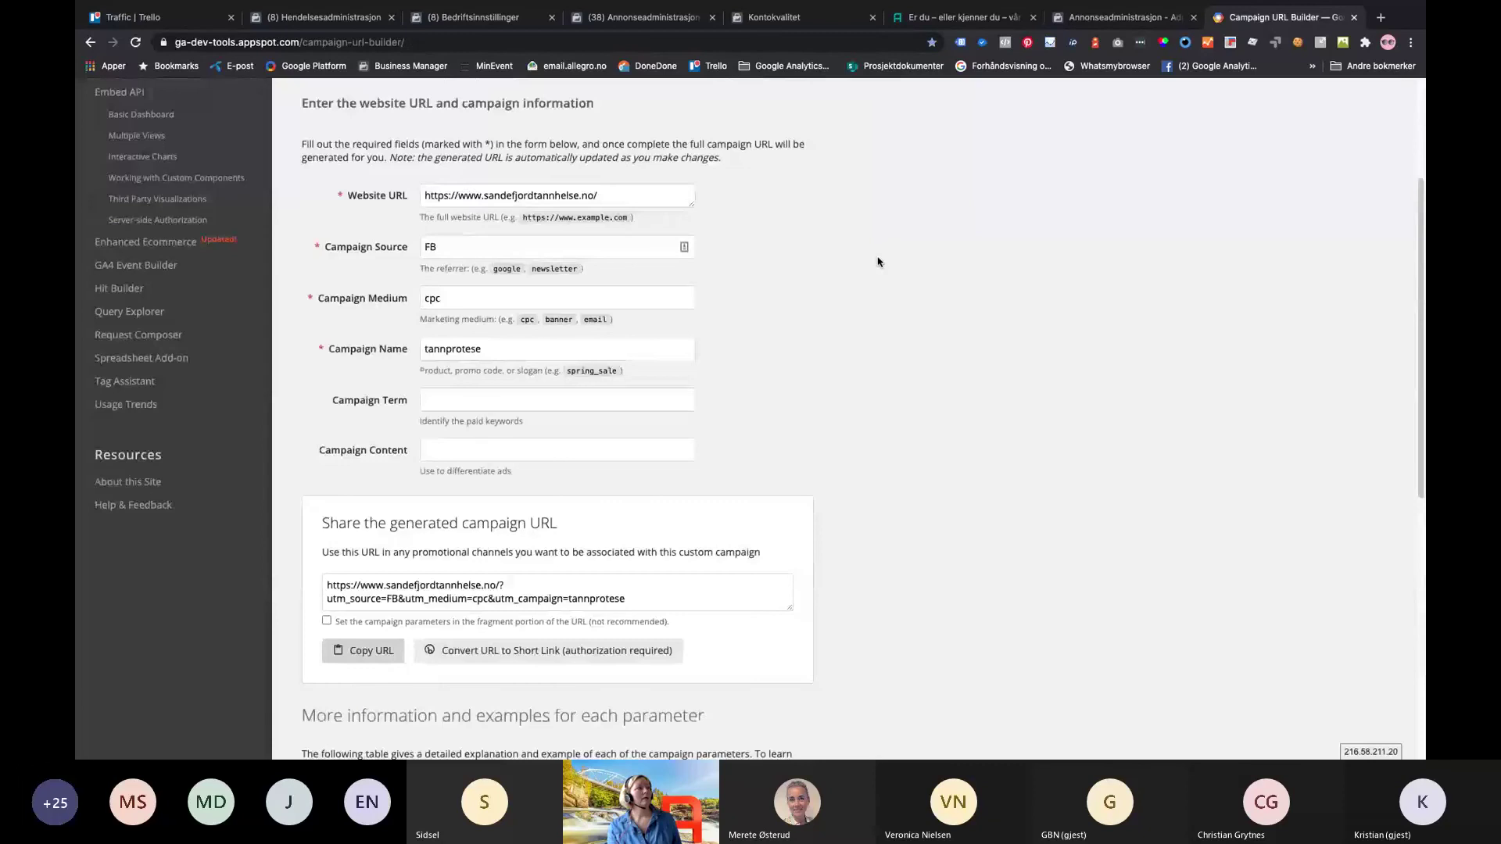
scroll(878, 262, "up", 3)
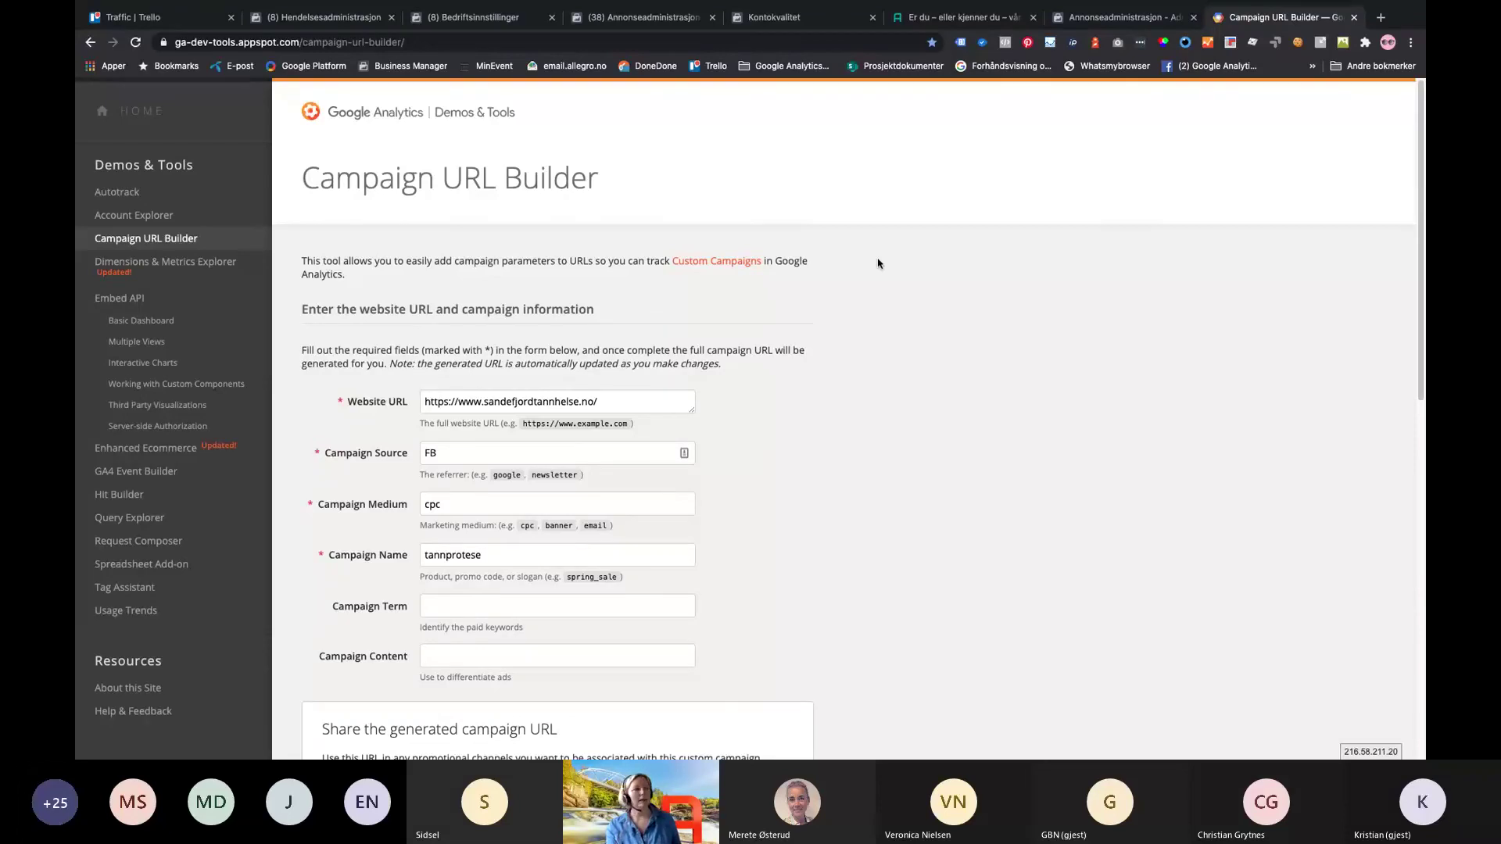
scroll(877, 263, "down", 3)
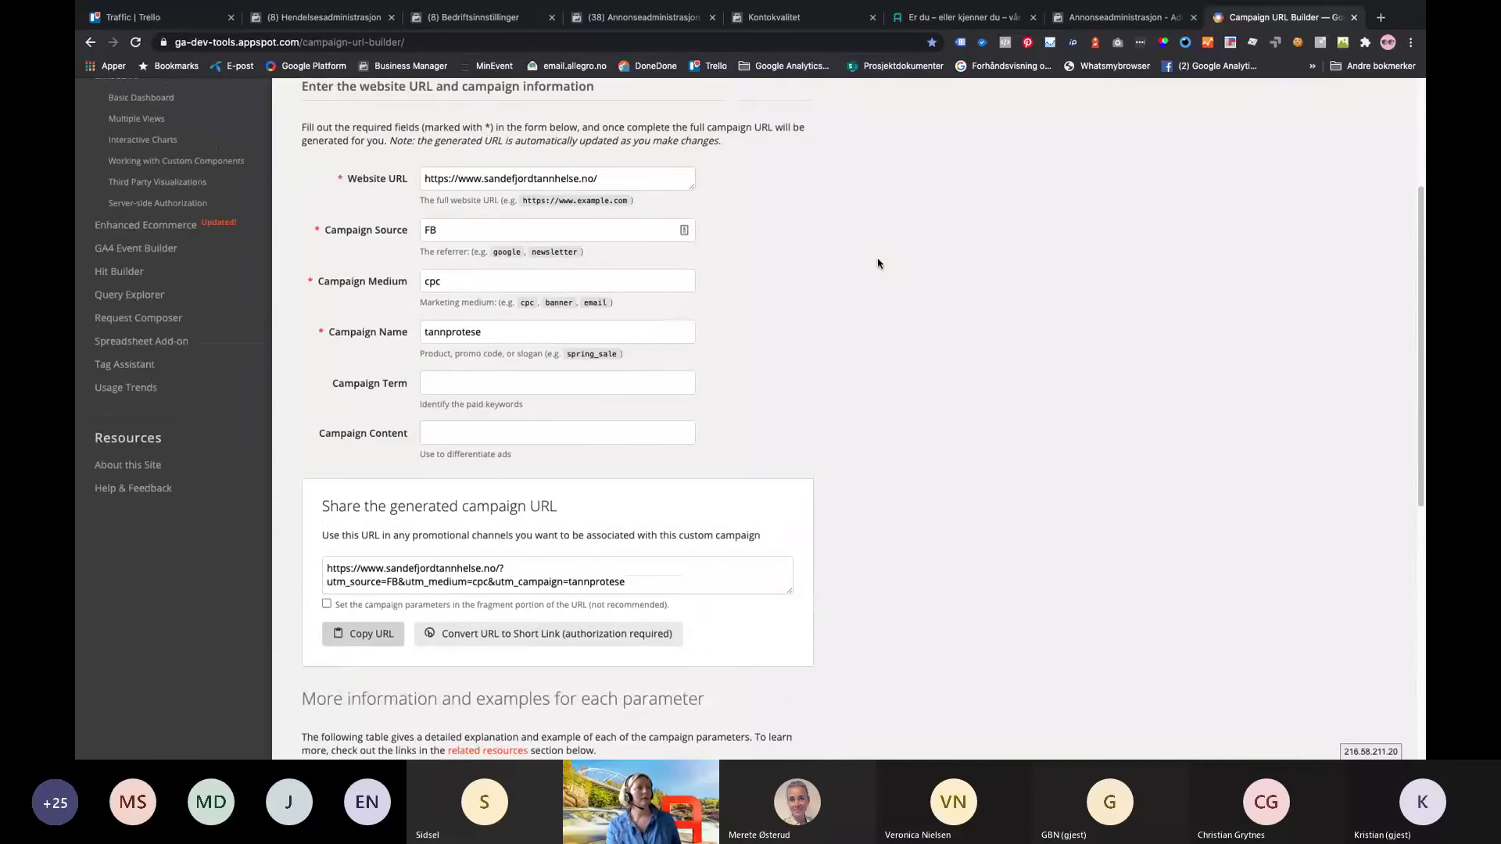
left_click(943, 19)
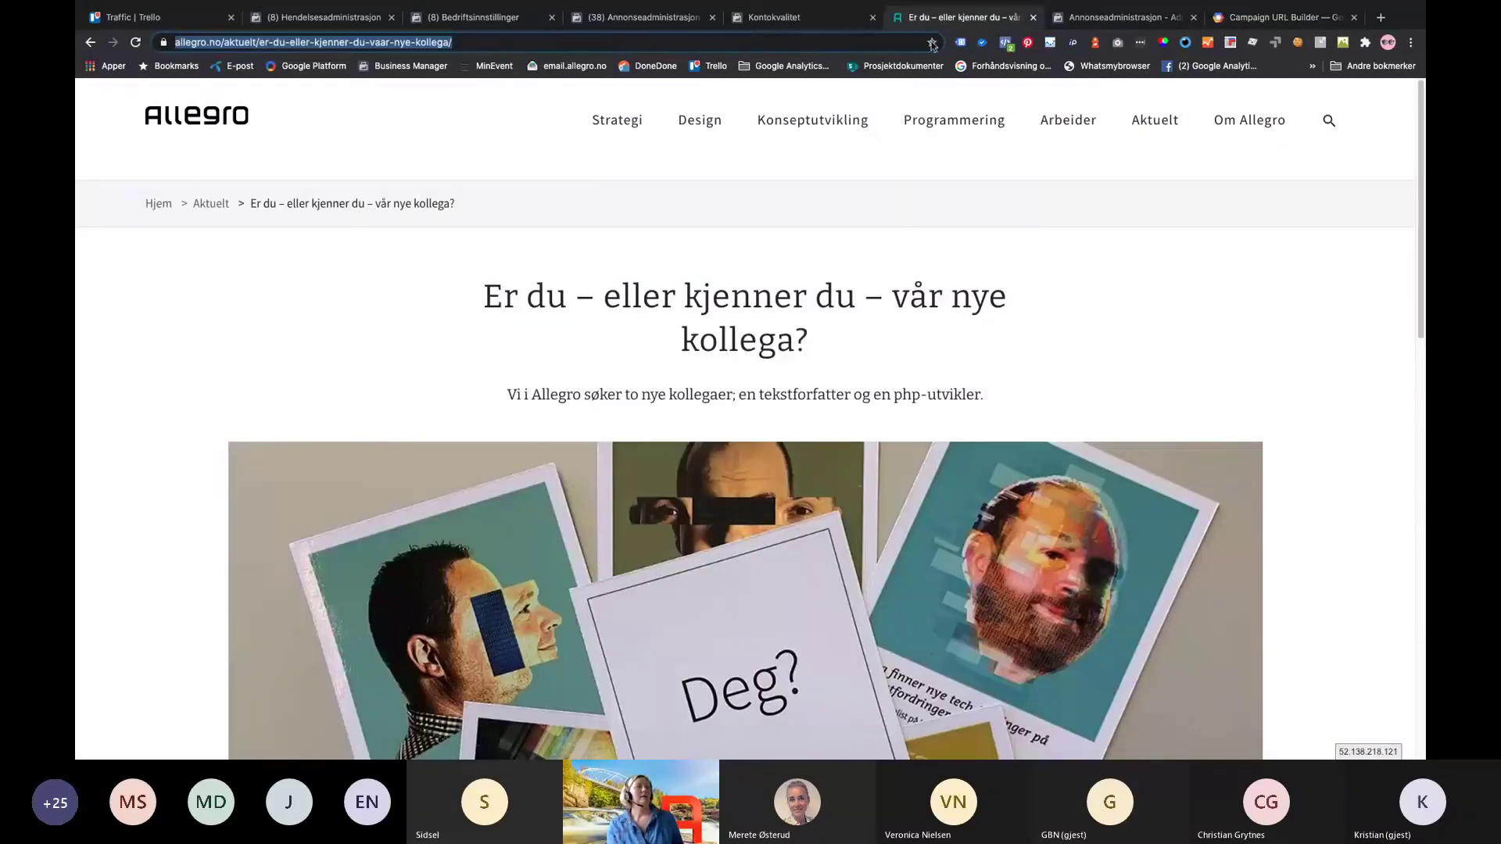
left_click(1253, 18)
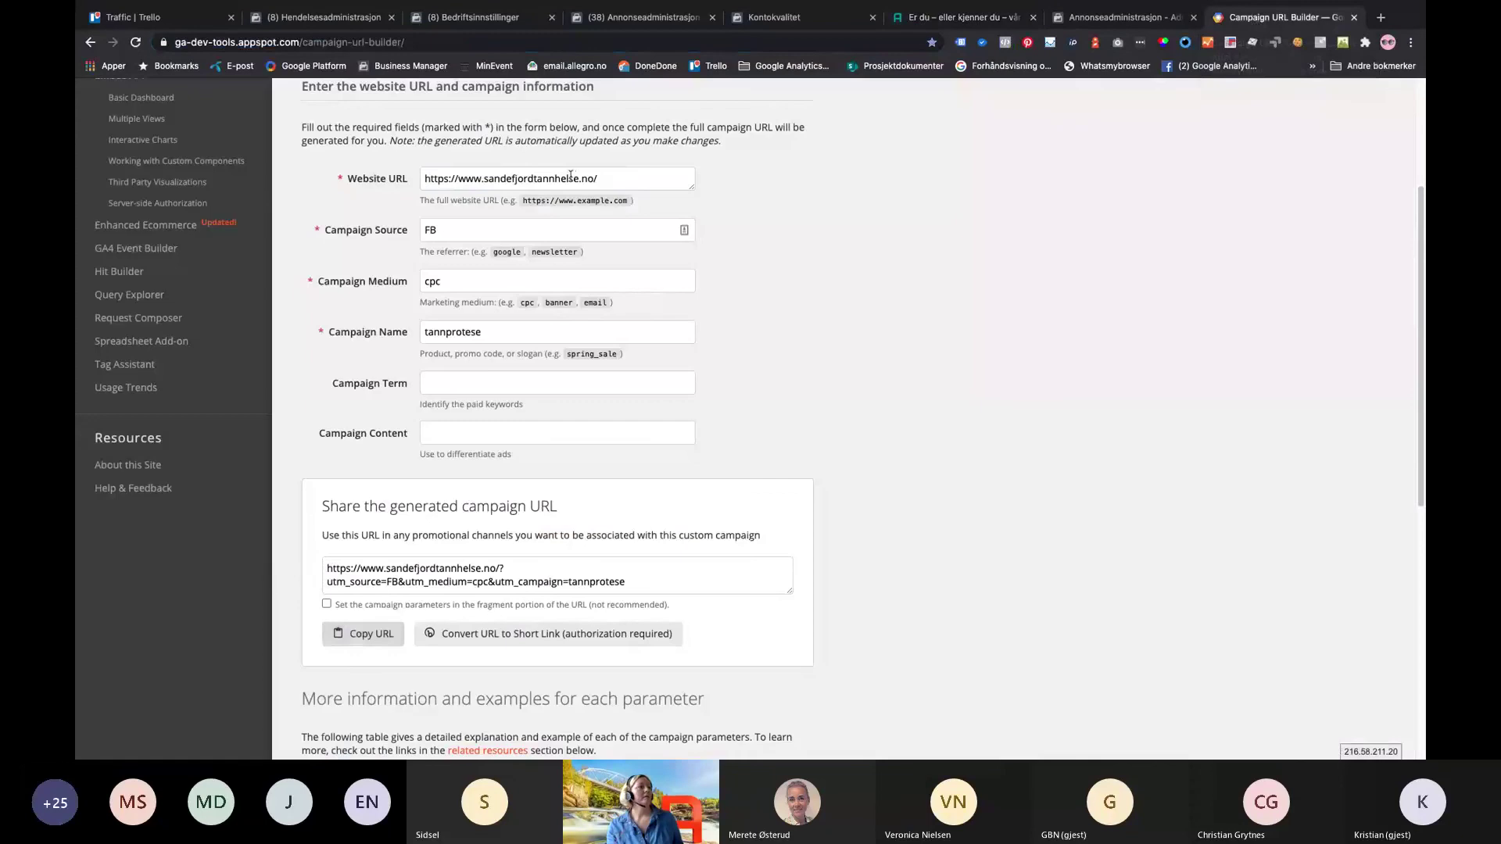
left_click(616, 170)
triple_click(640, 168)
left_click(640, 168)
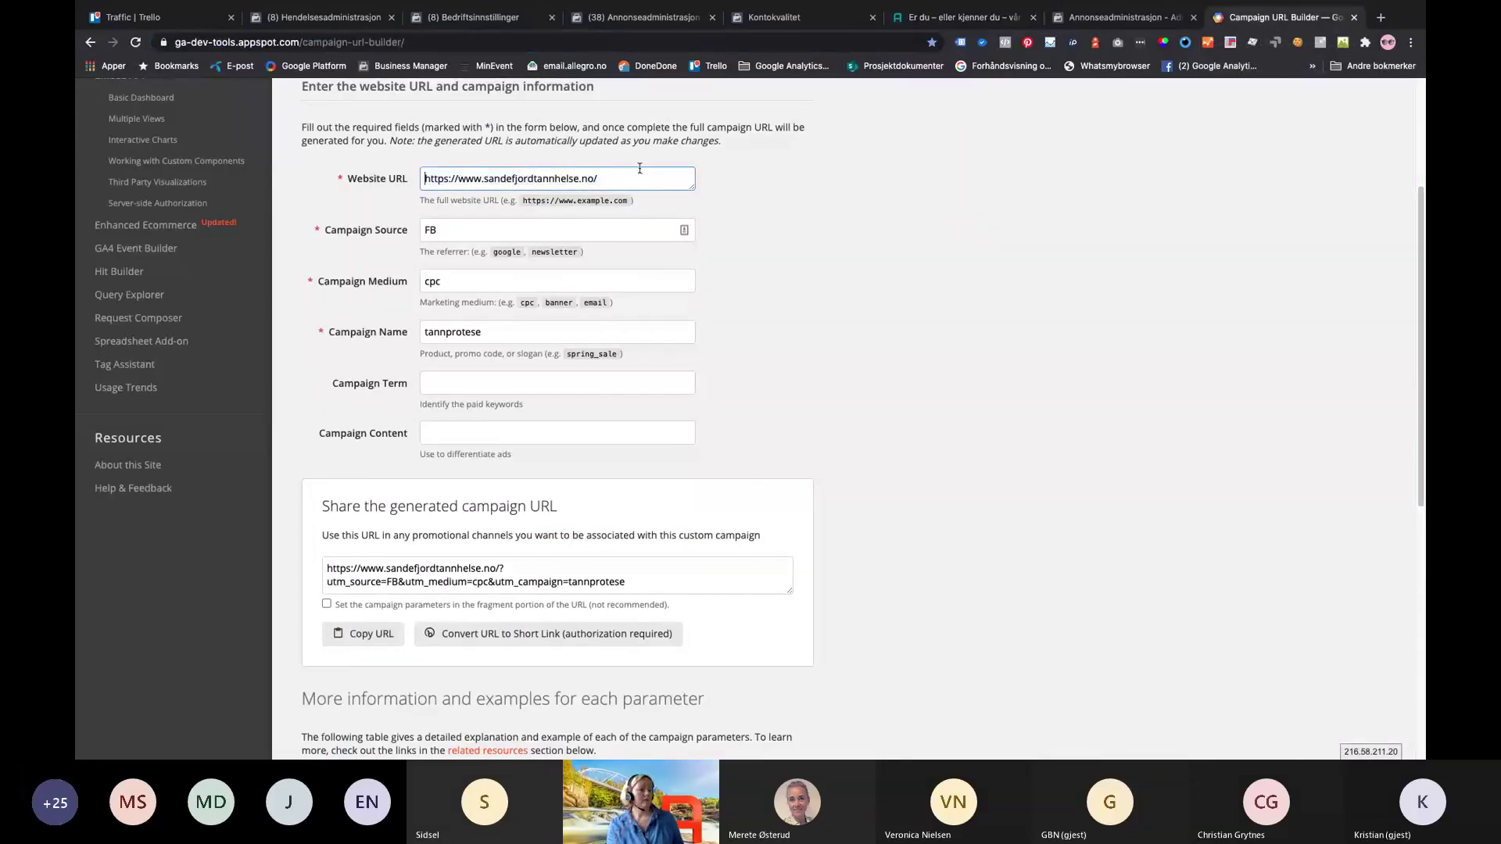
type("https://www.allegro.no/aktuelt/er-du-eller-kjenner-du-vaar-nye-kollega/")
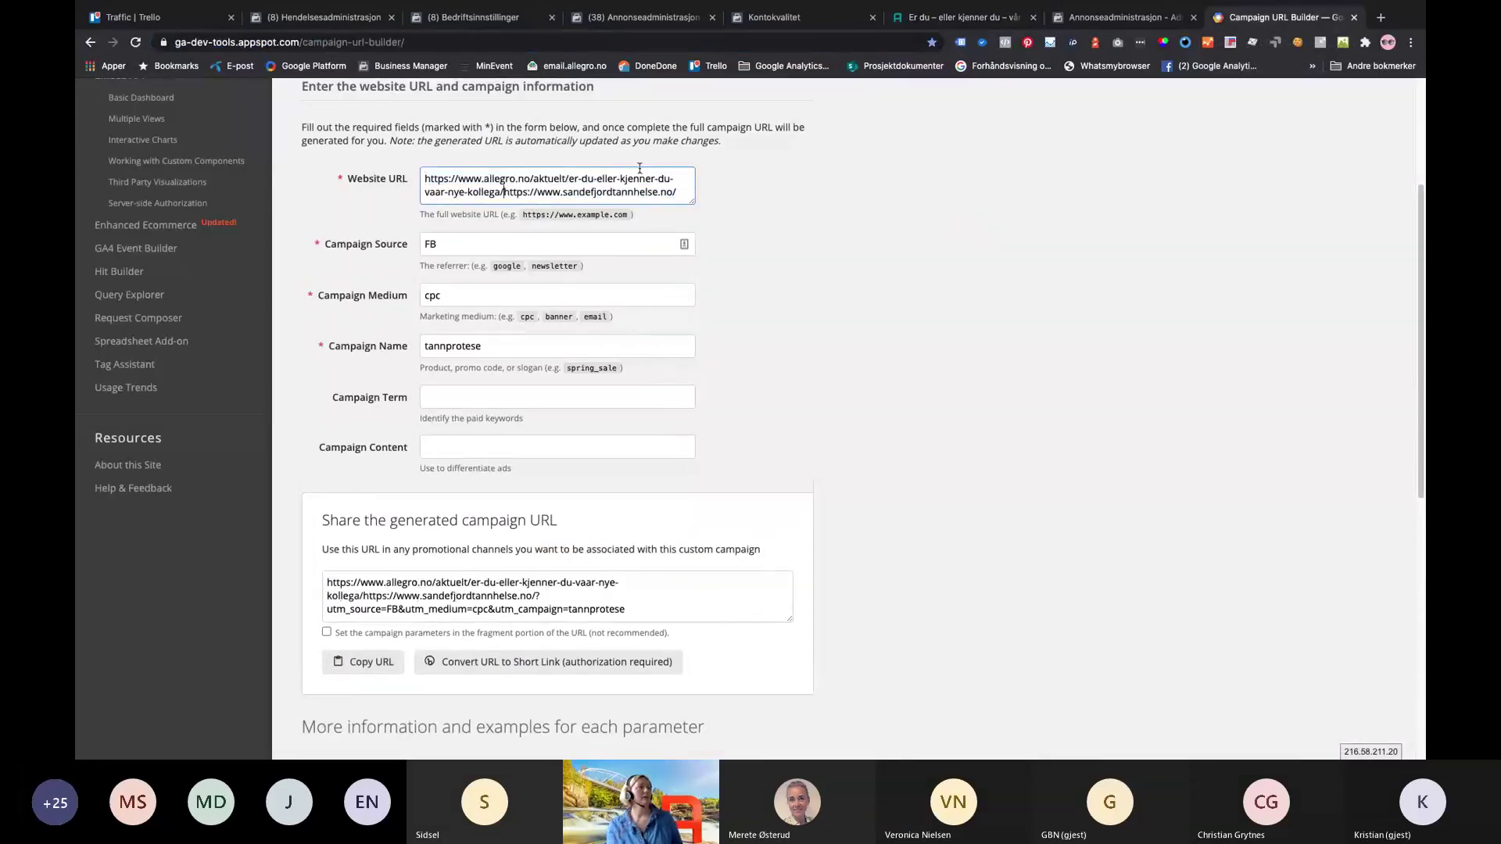
Check the campaign source and medium, and set the campaign name to PHP
left_click(482, 237)
left_click(467, 298)
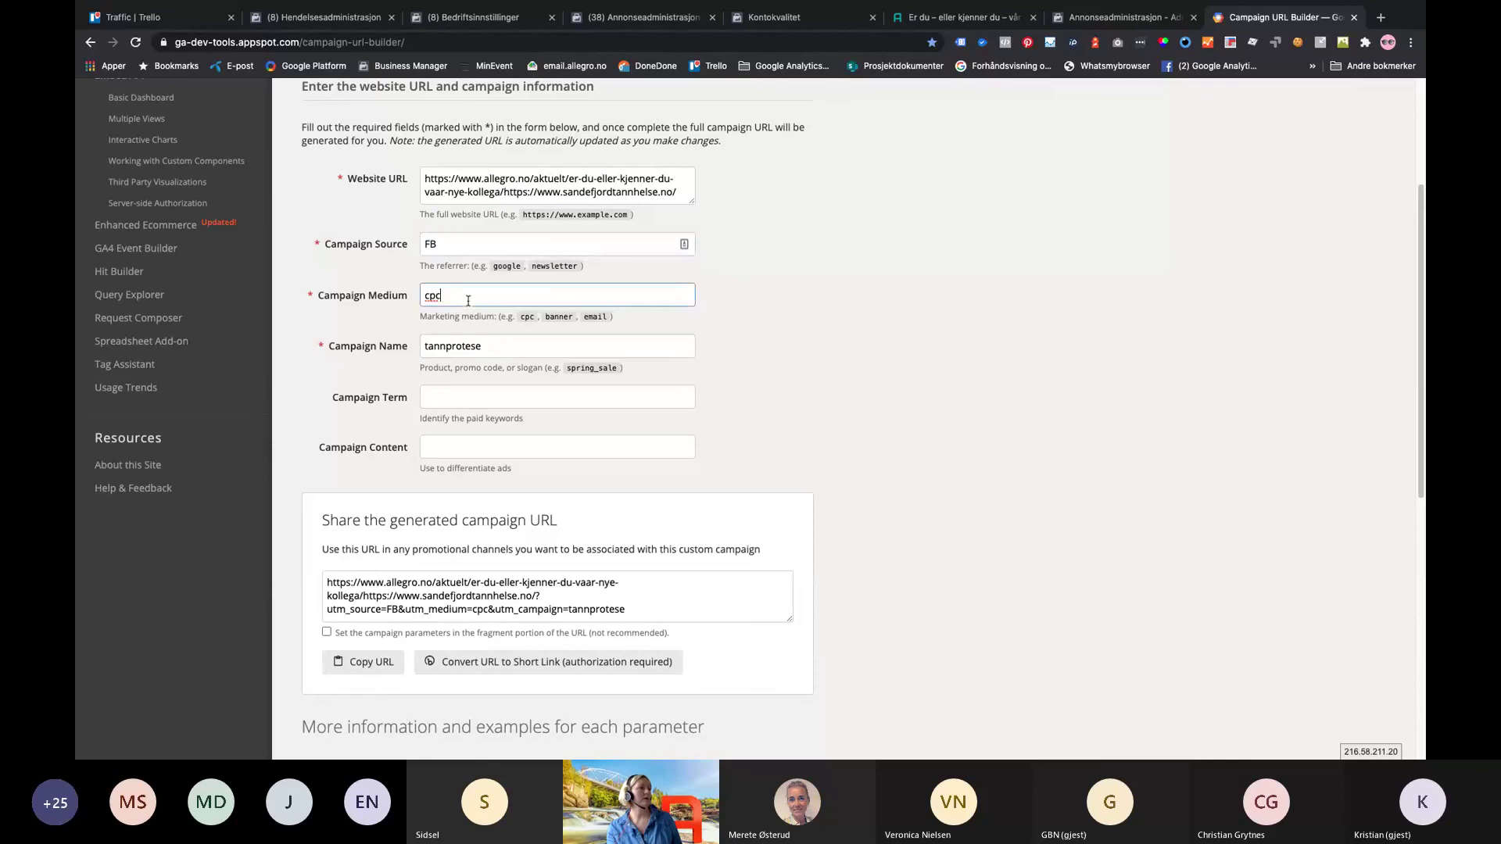
left_click_drag(499, 345, 396, 346)
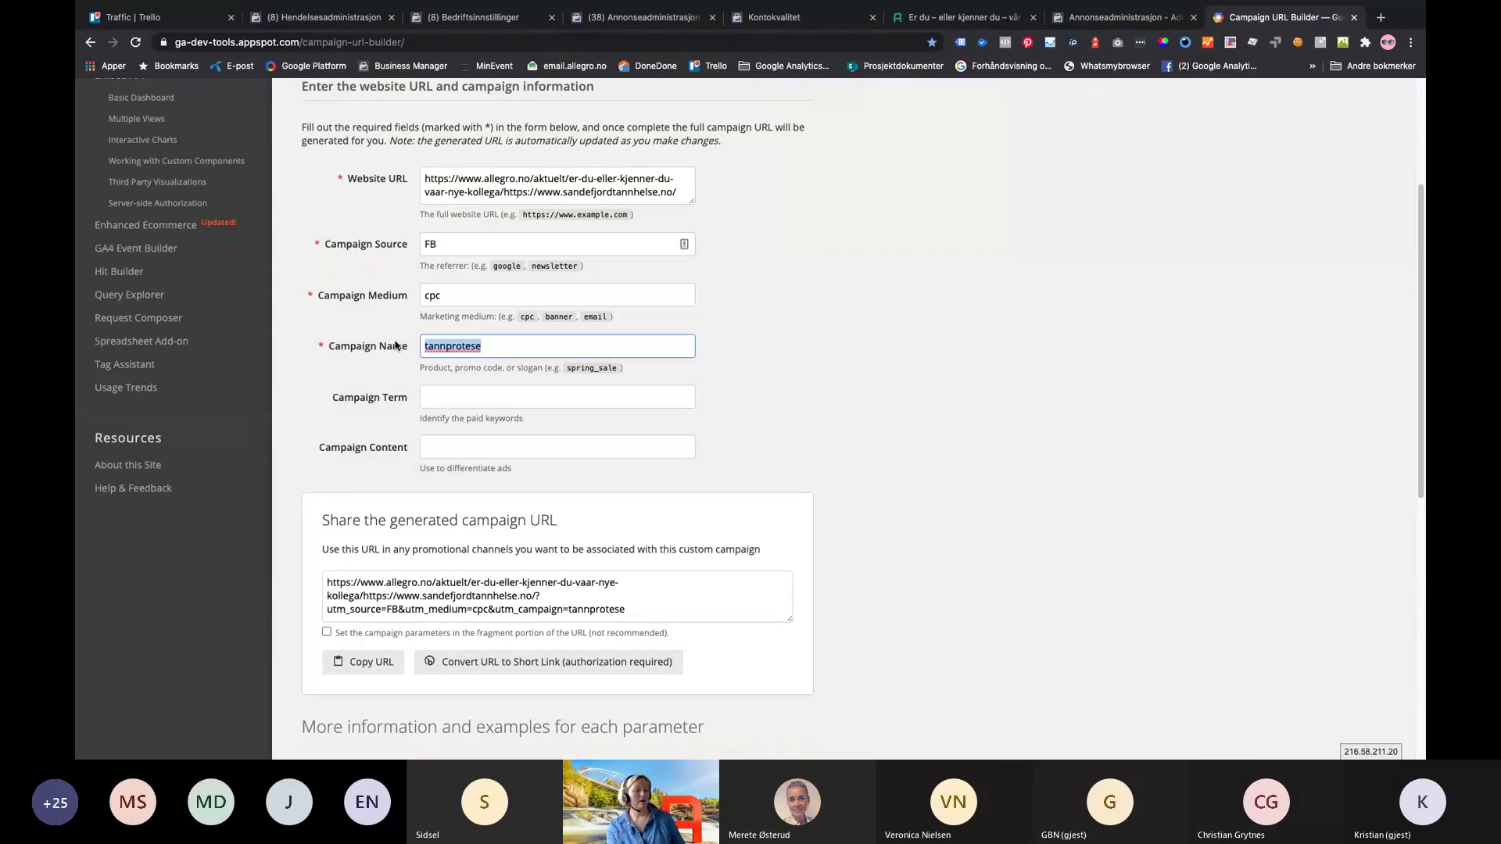
type("PHP")
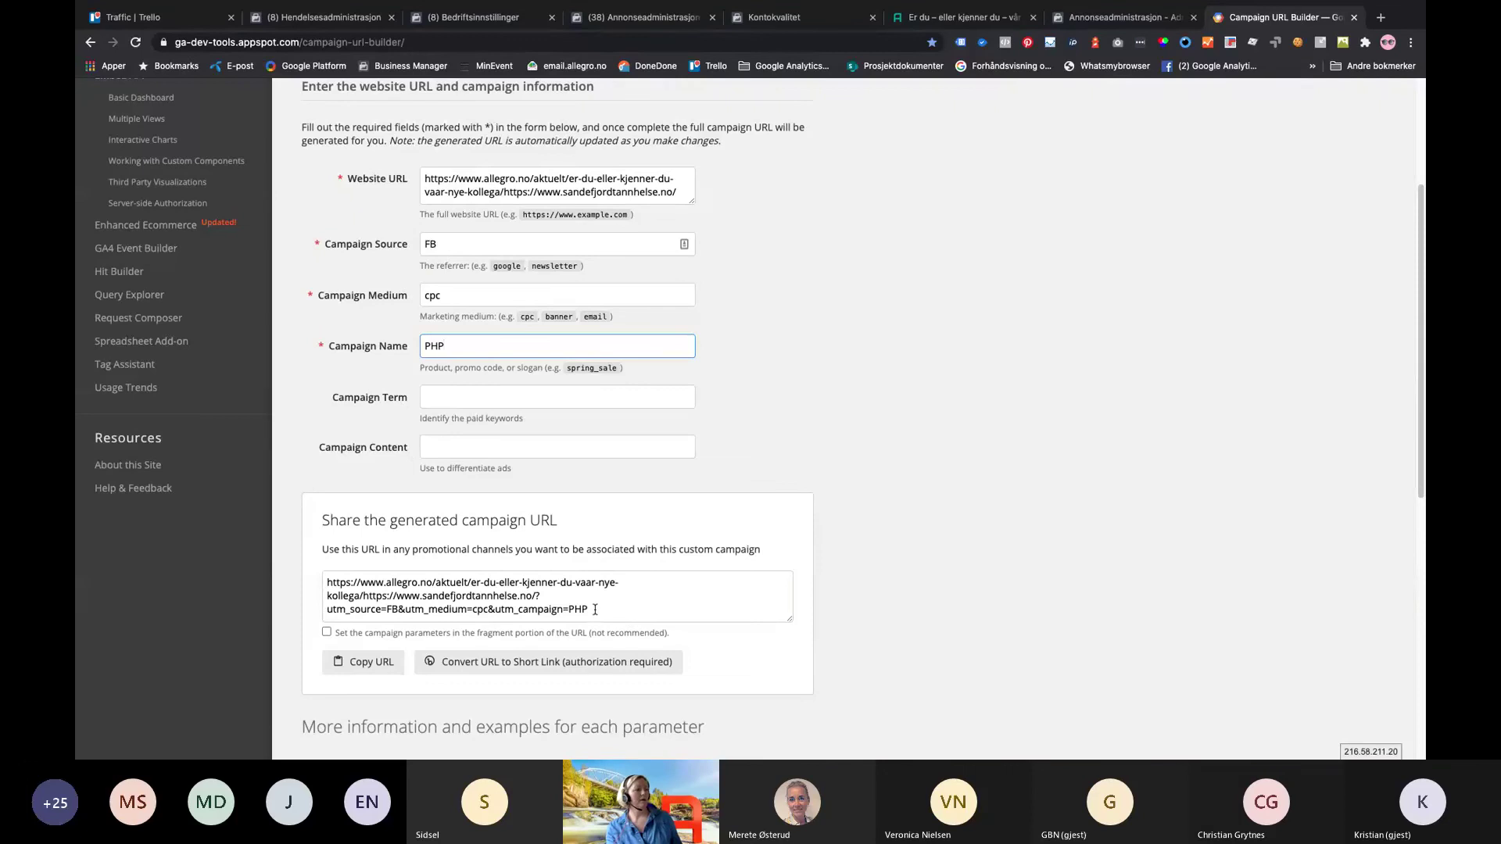
Copy the generated campaign URL from the Campaign URL Builder
left_click_drag(595, 609, 305, 590)
key("super+c")
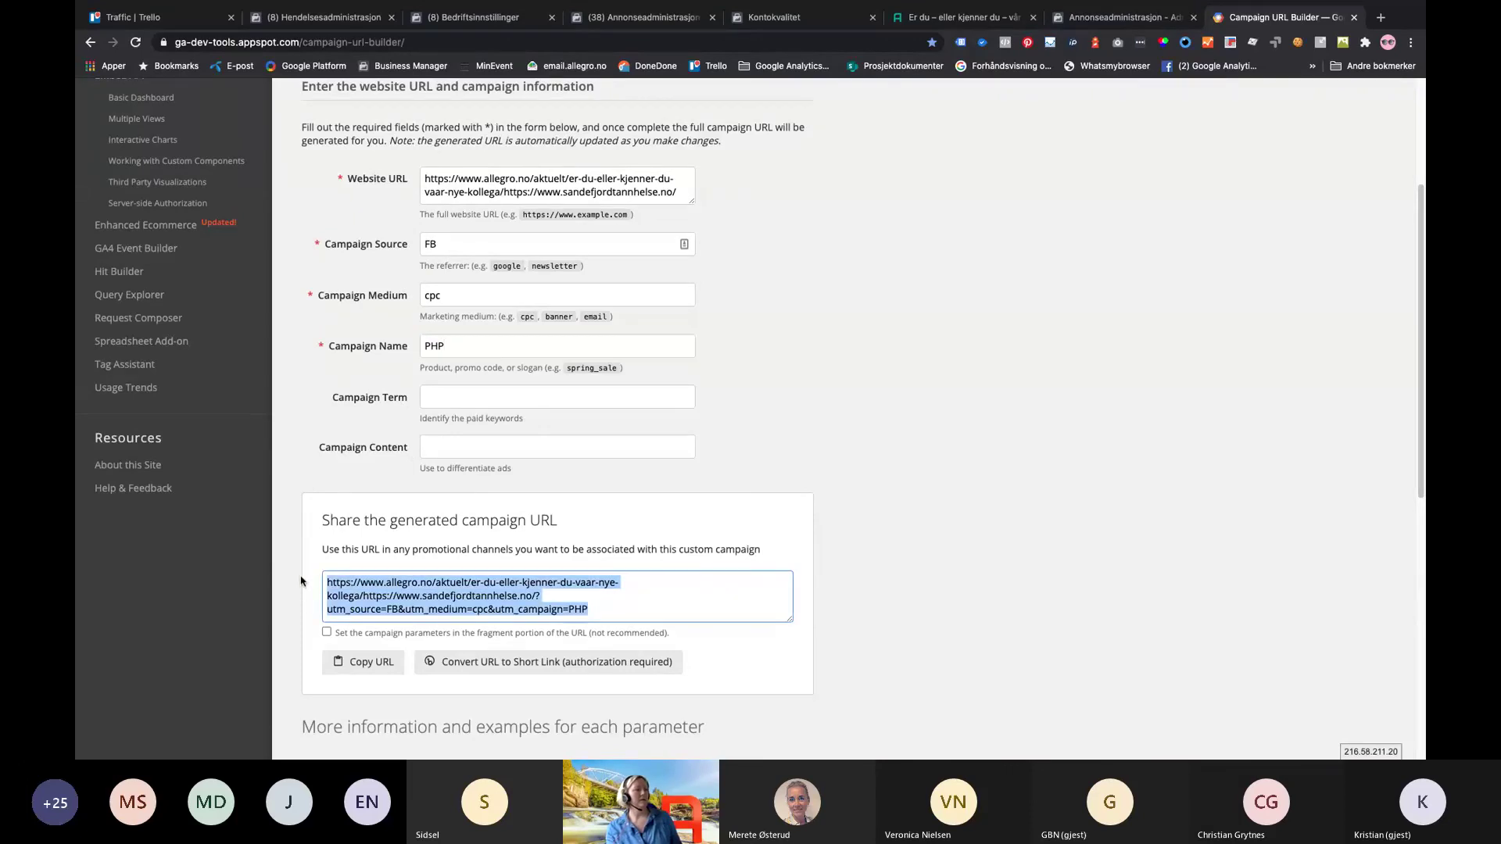
scroll(301, 581, "down", 2)
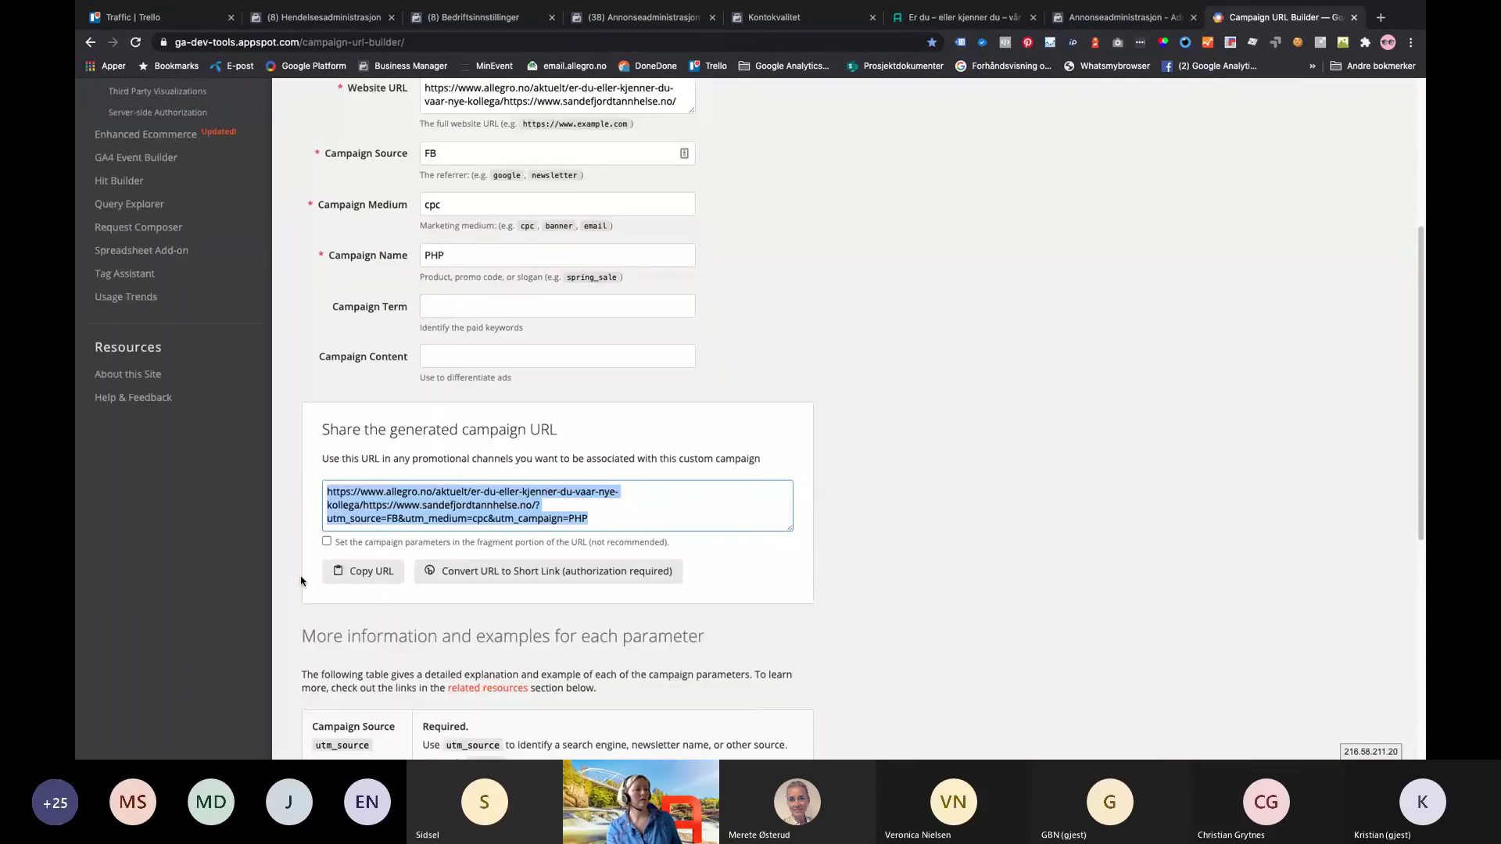
left_click(364, 578)
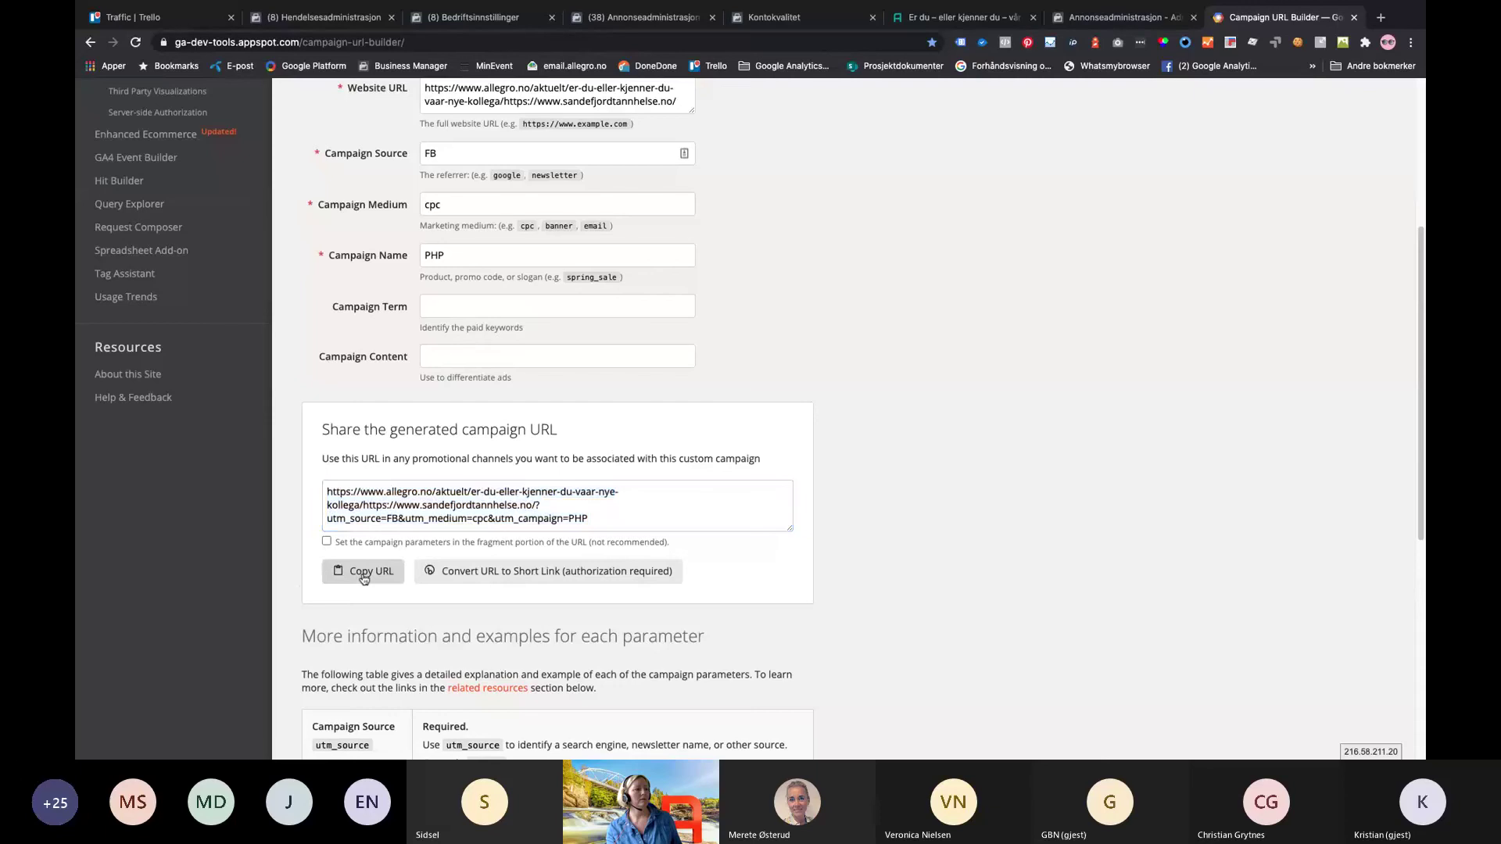
Paste the generated campaign URL into the Film ad's URL parameters in Ads Manager and close the ad editor
left_click(1092, 17)
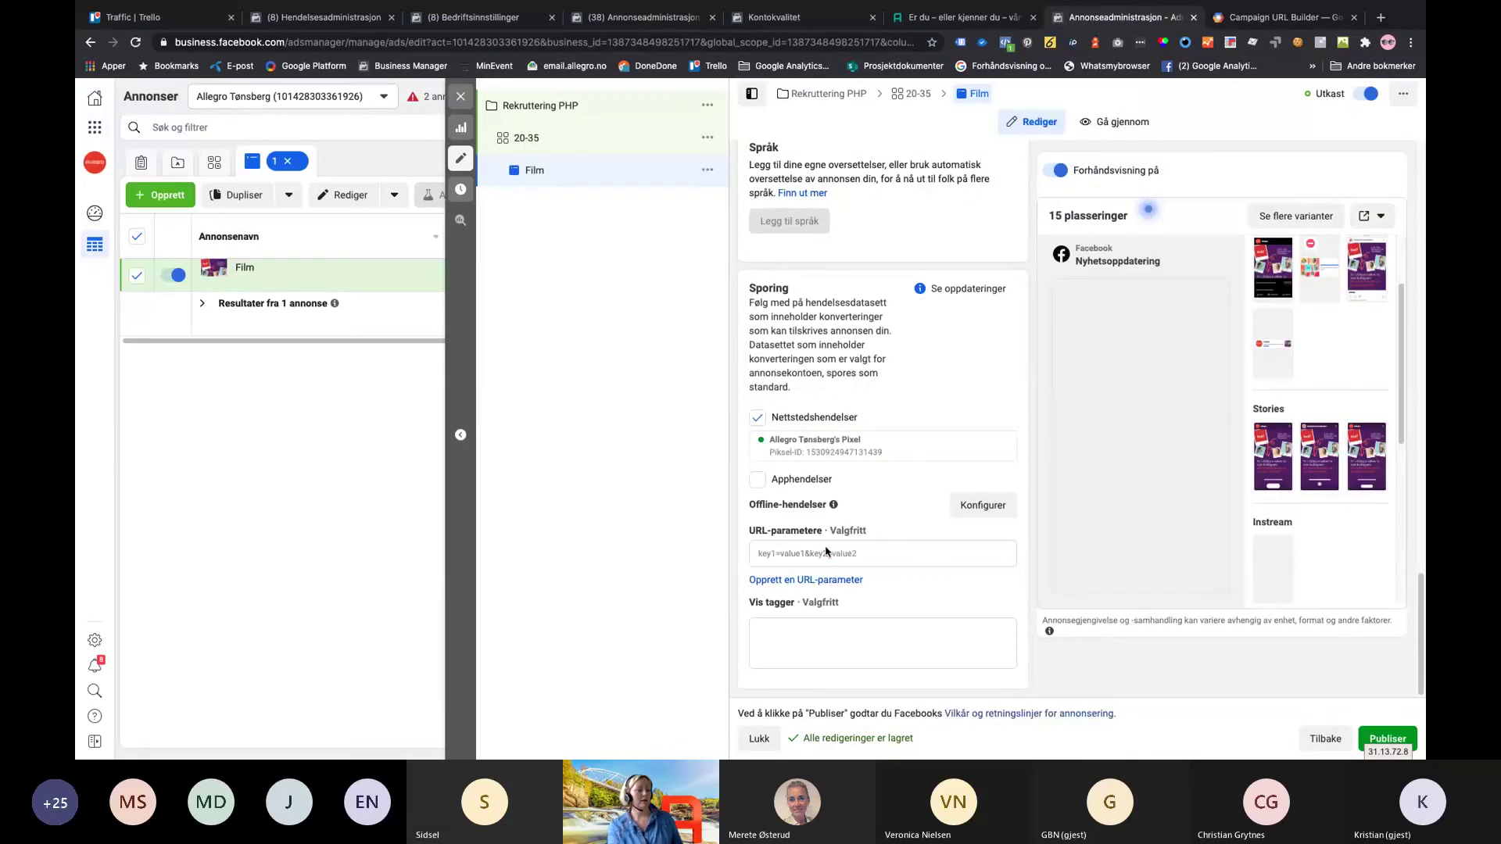
key("super+v")
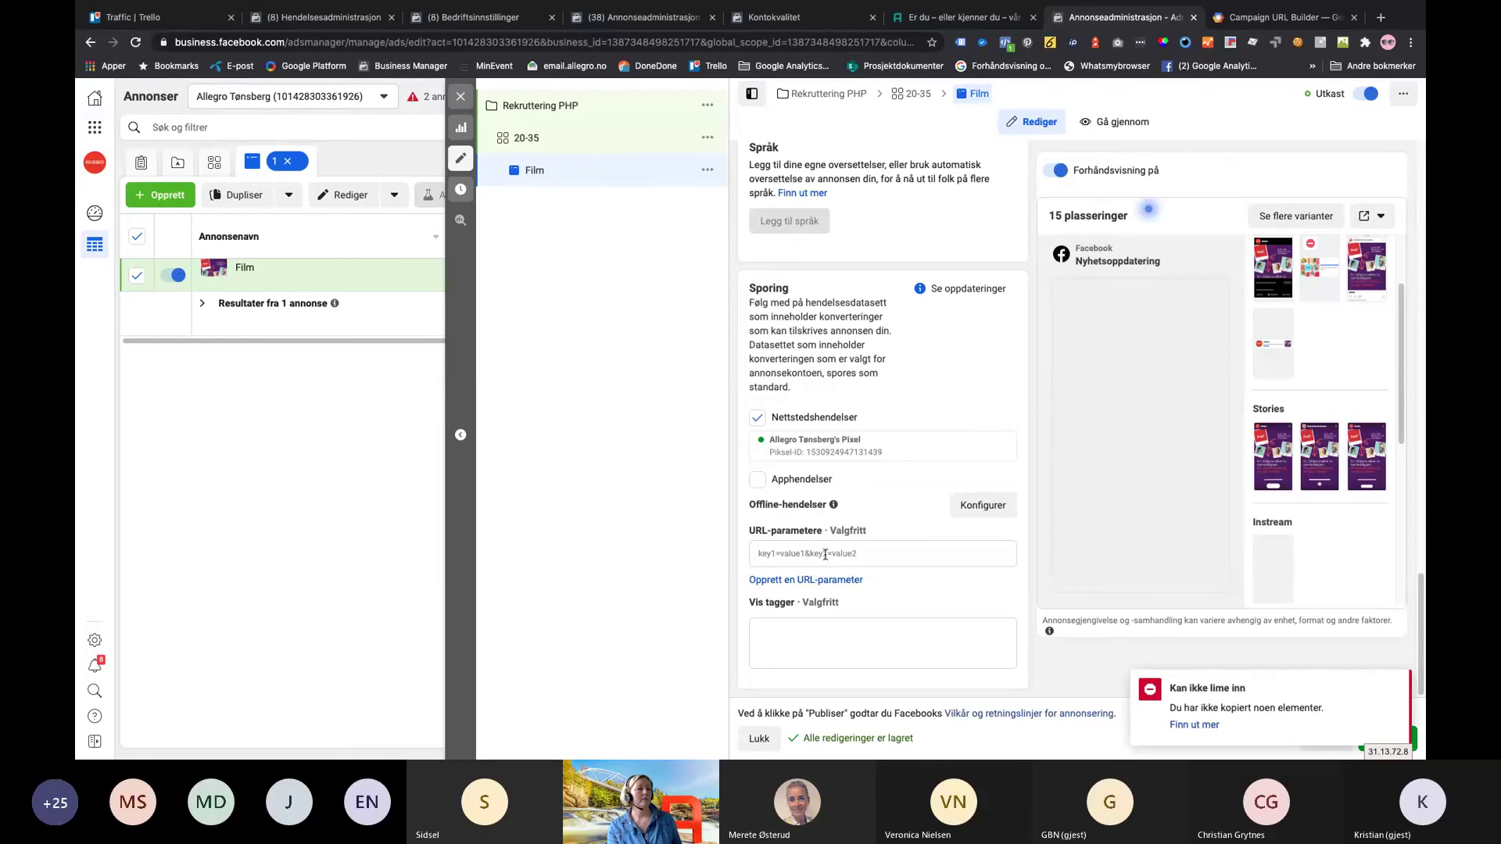
left_click(825, 554)
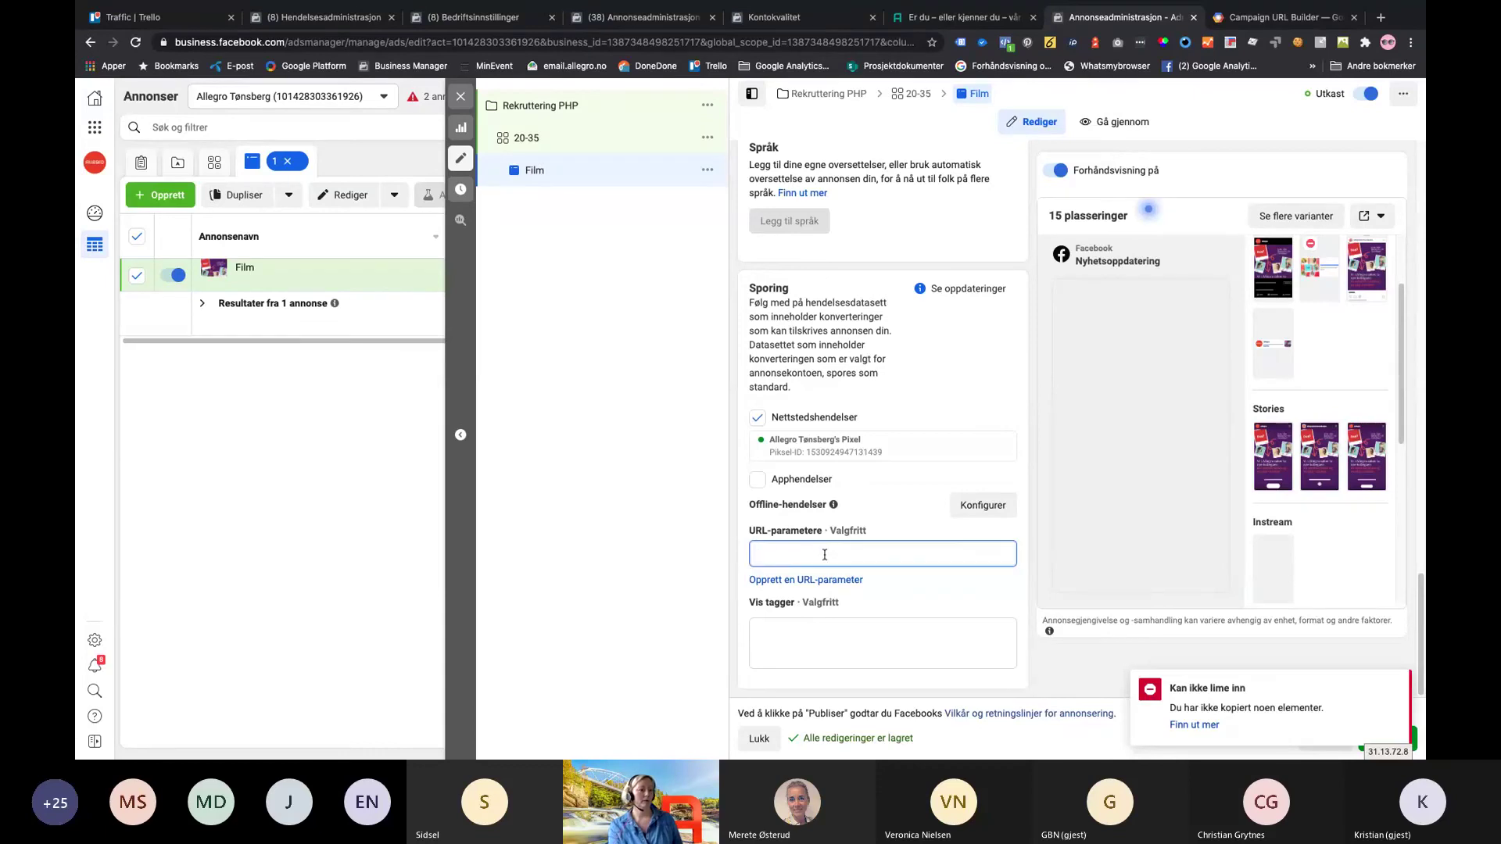
key("super+v")
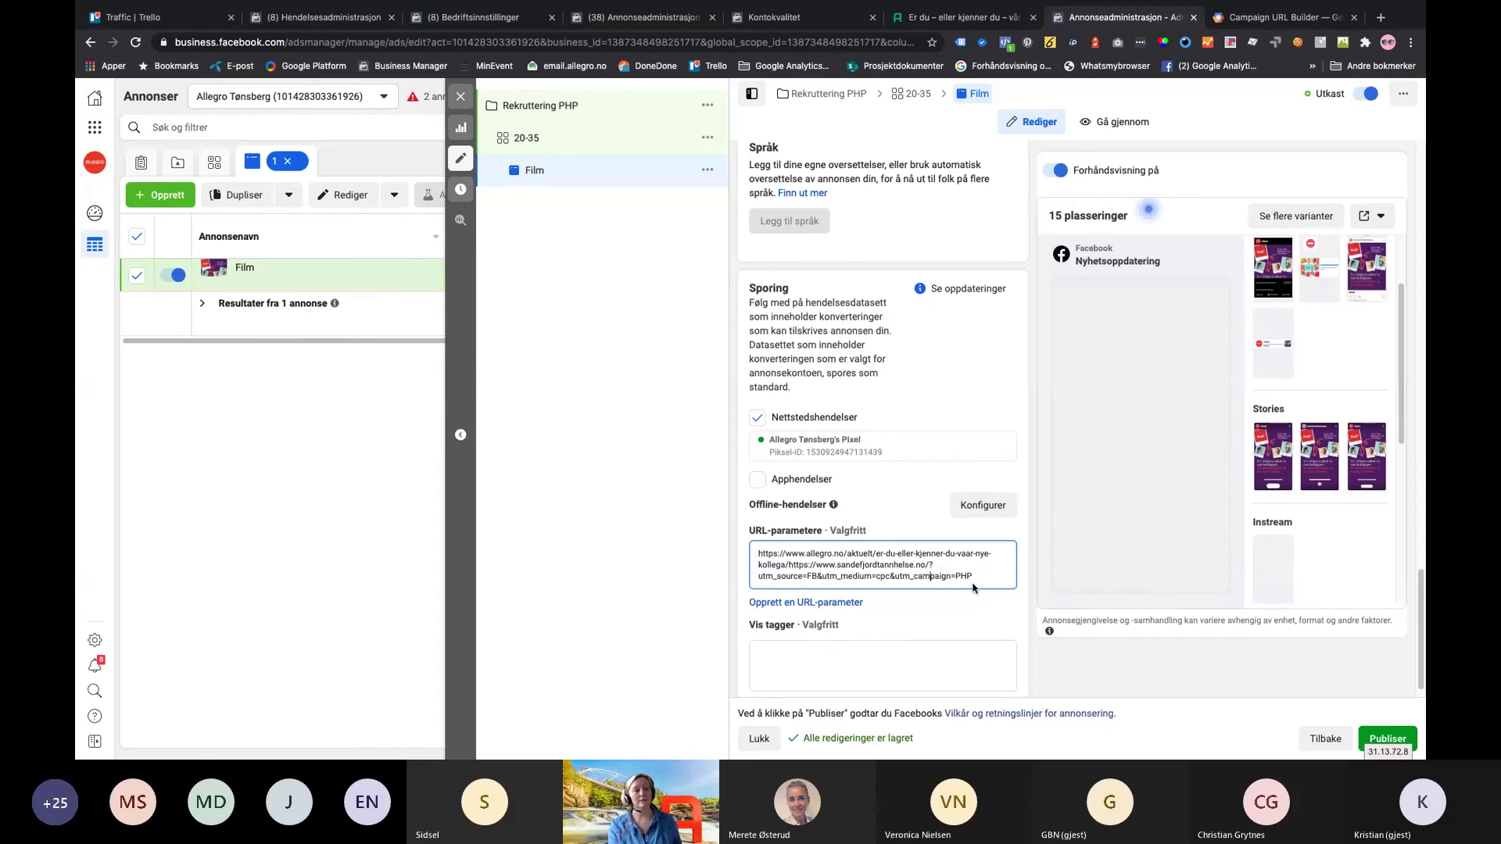
scroll(906, 640, "down", 1)
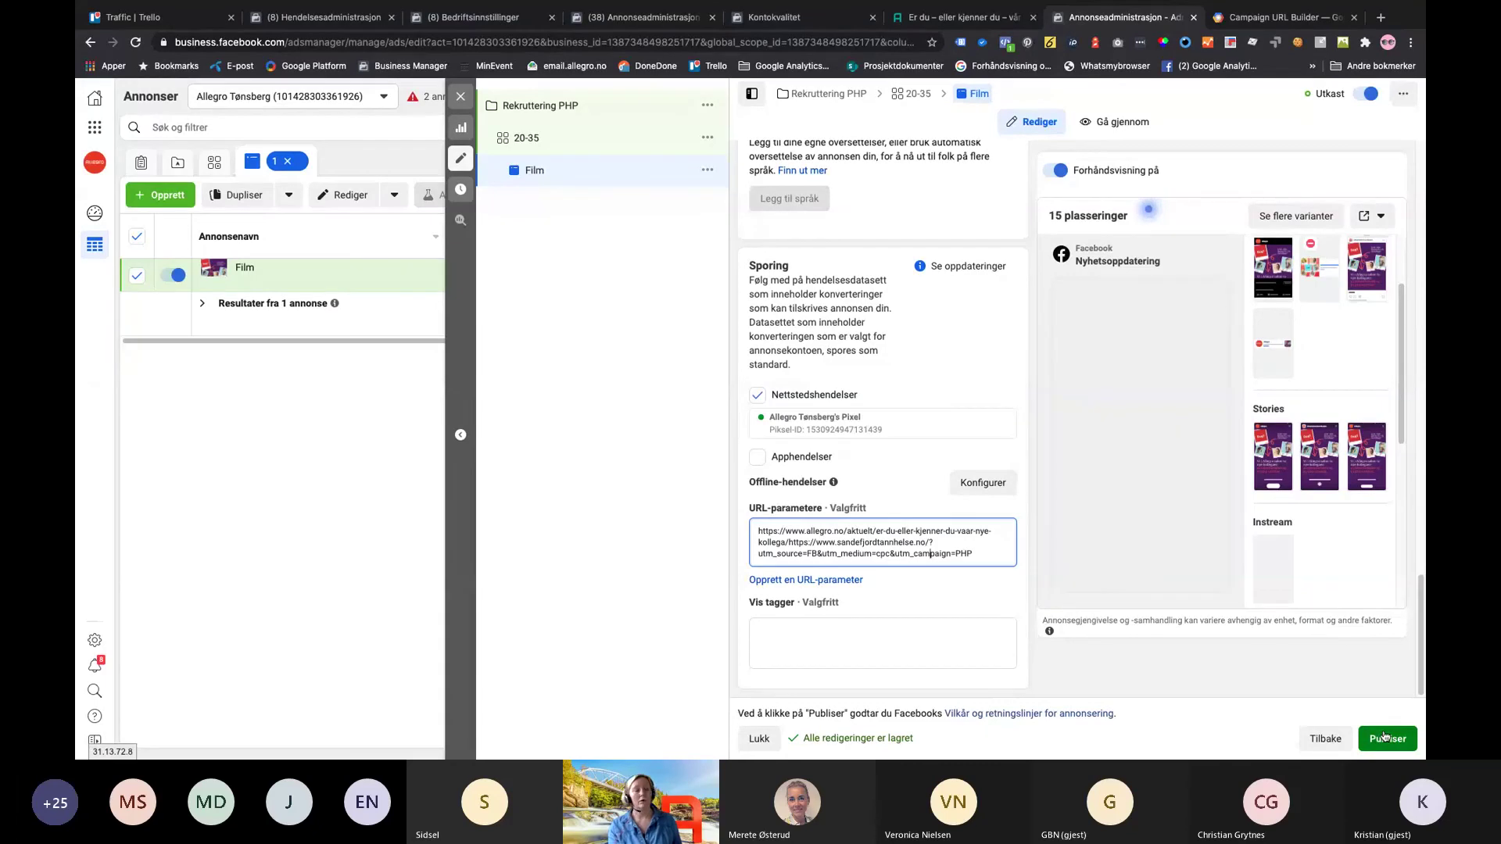
left_click(759, 740)
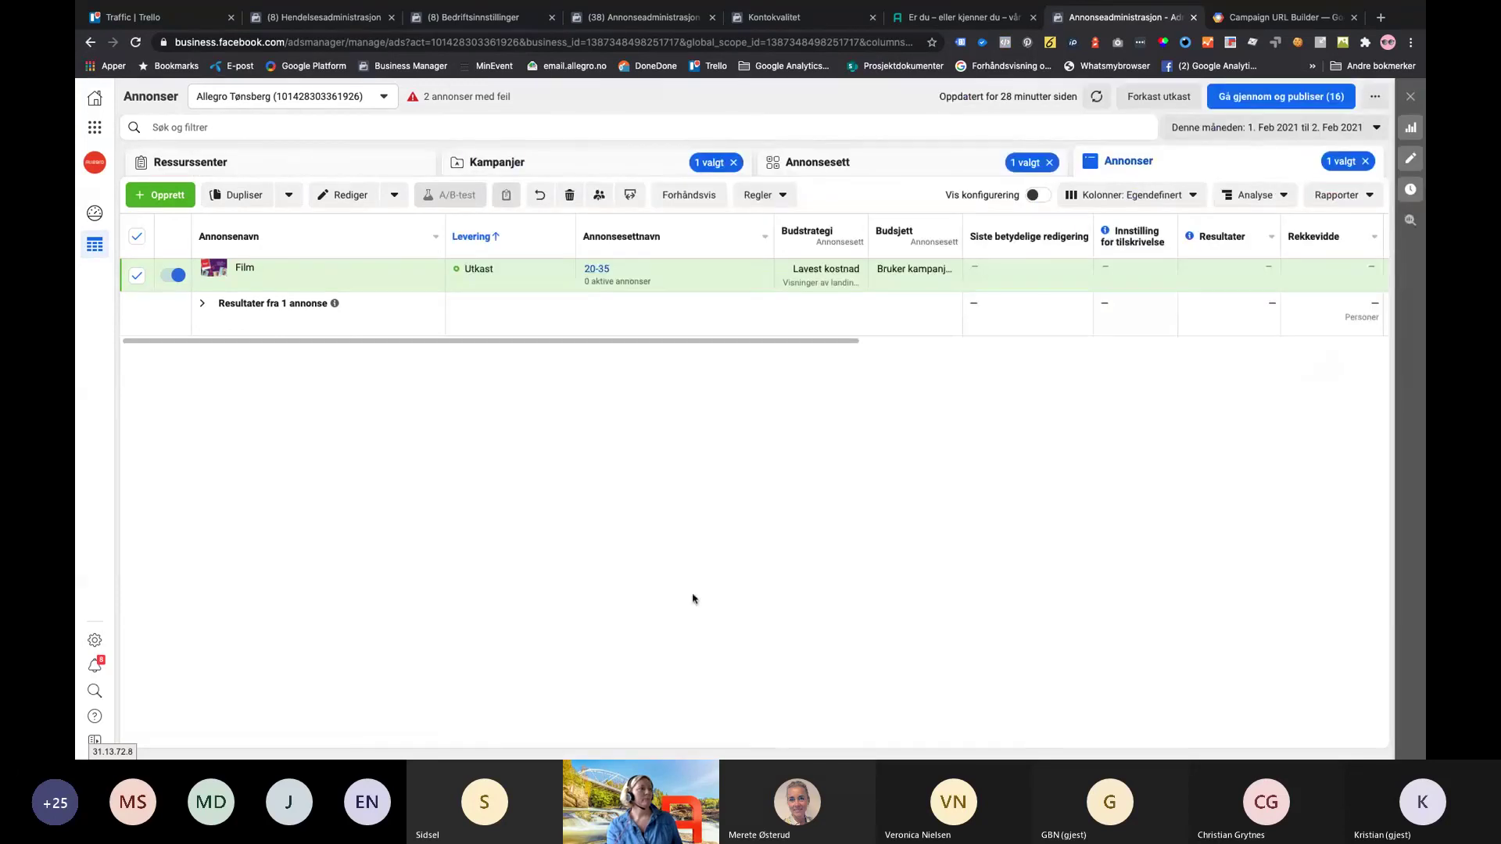
Go from the Rekruttering PHP campaign through its 20-35 ad set to the Film ad and reopen that ad for editing
left_click(483, 162)
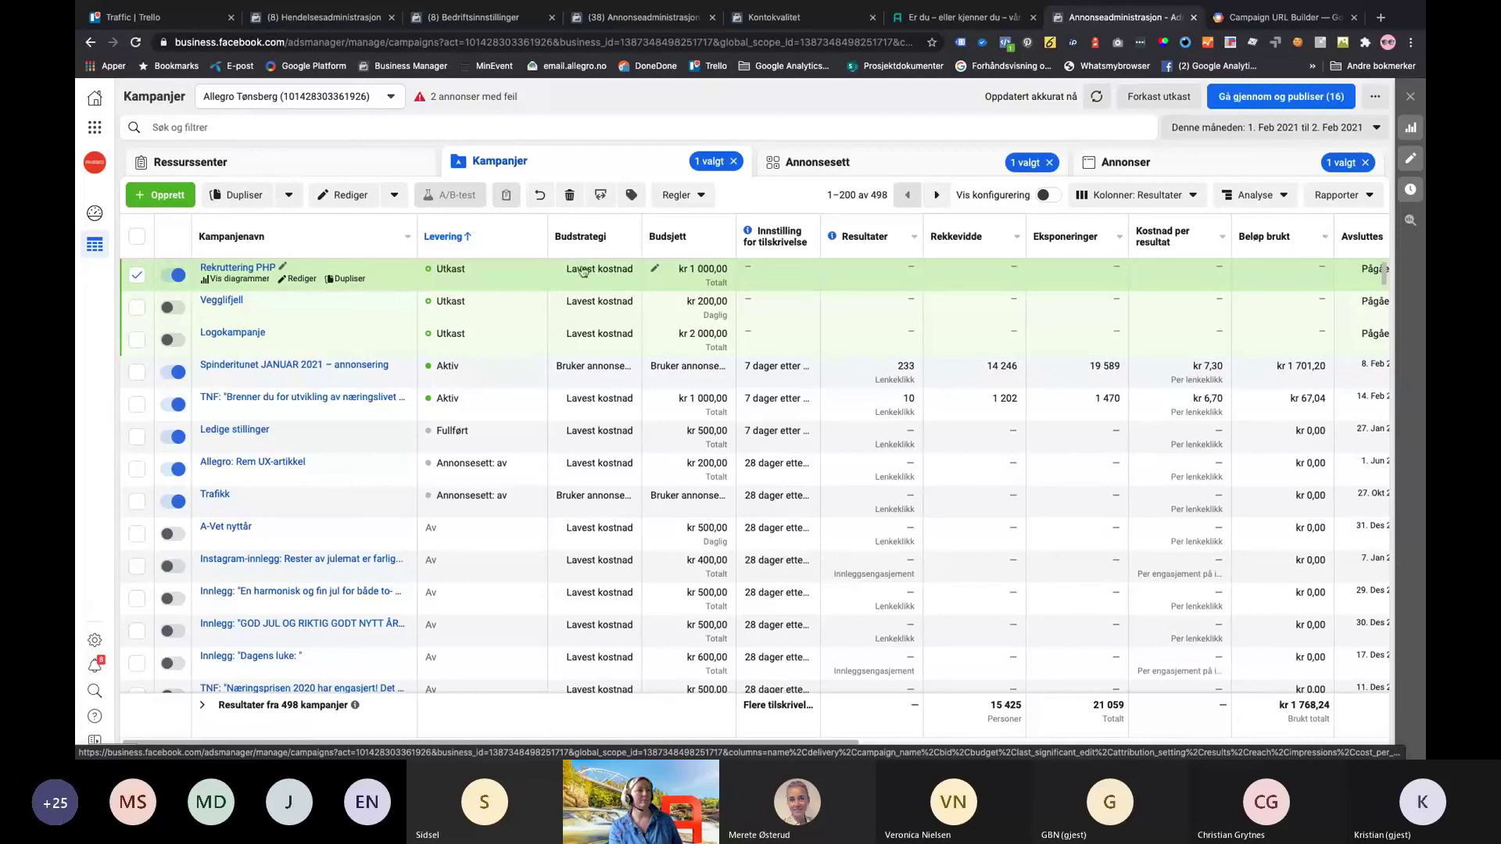
left_click(247, 272)
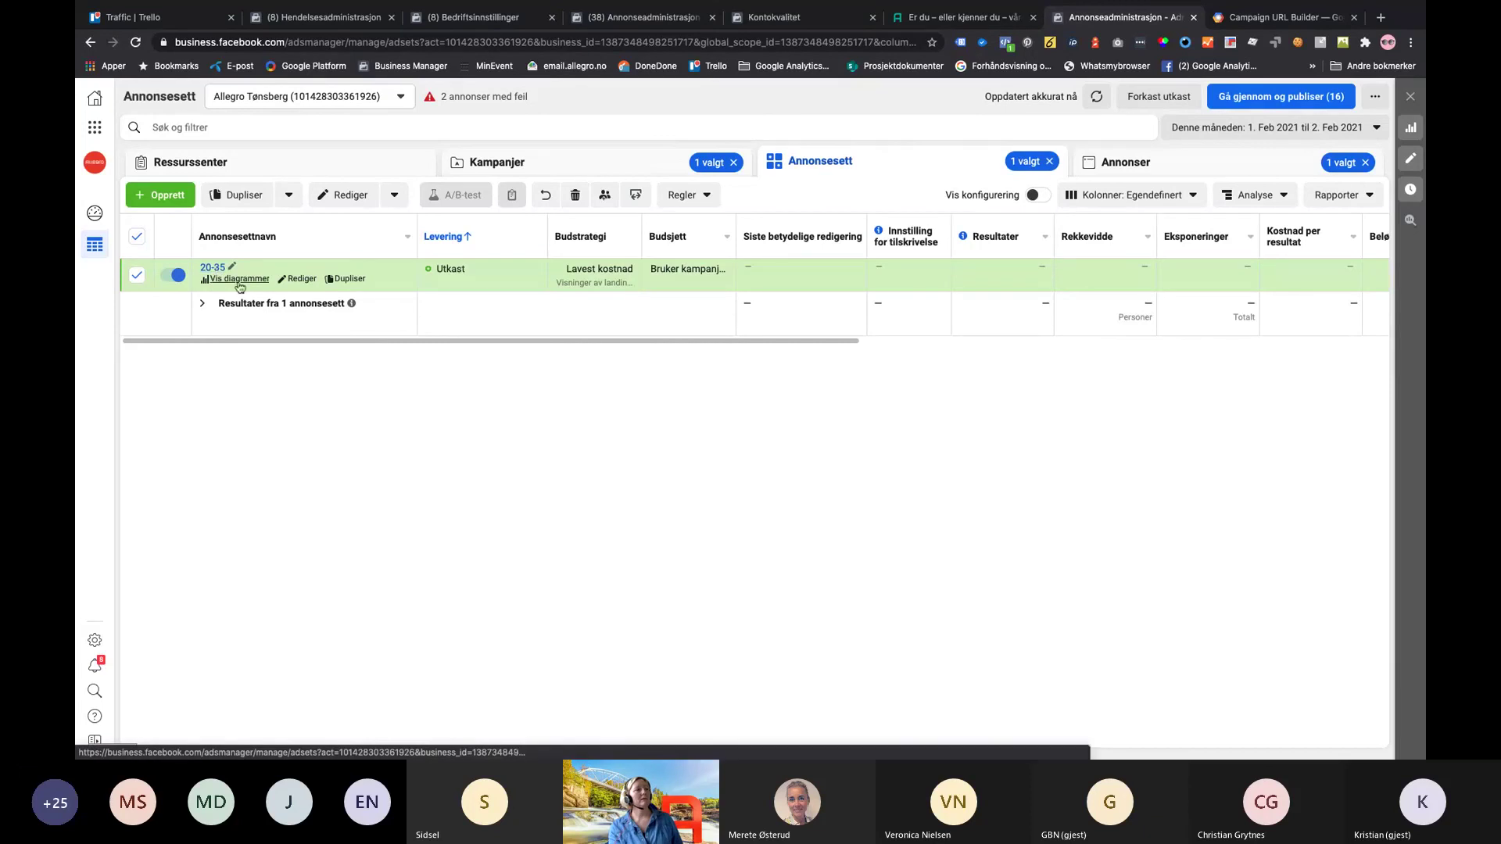
left_click(306, 283)
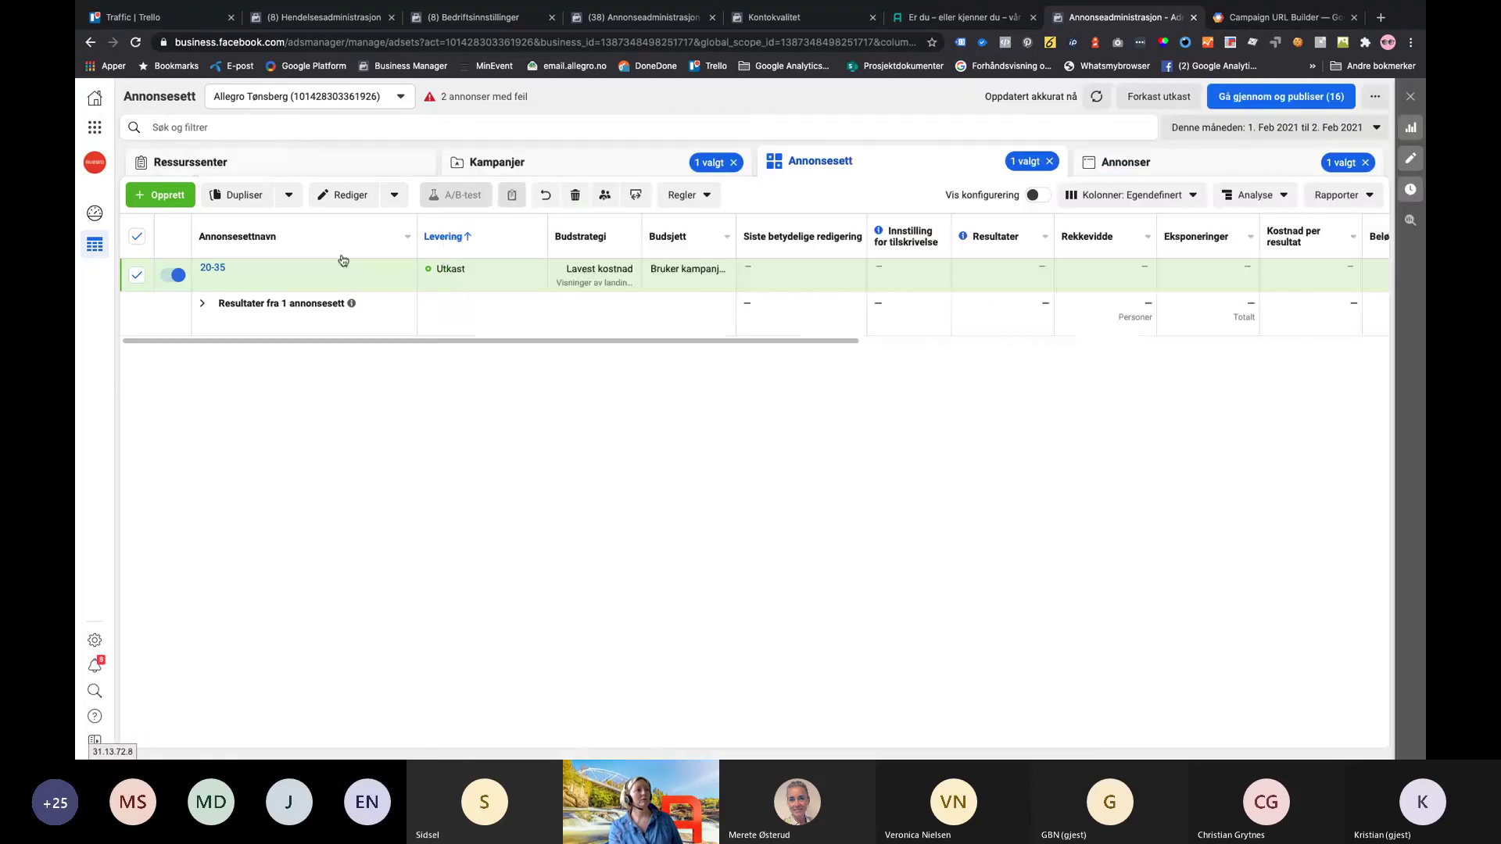
left_click(213, 268)
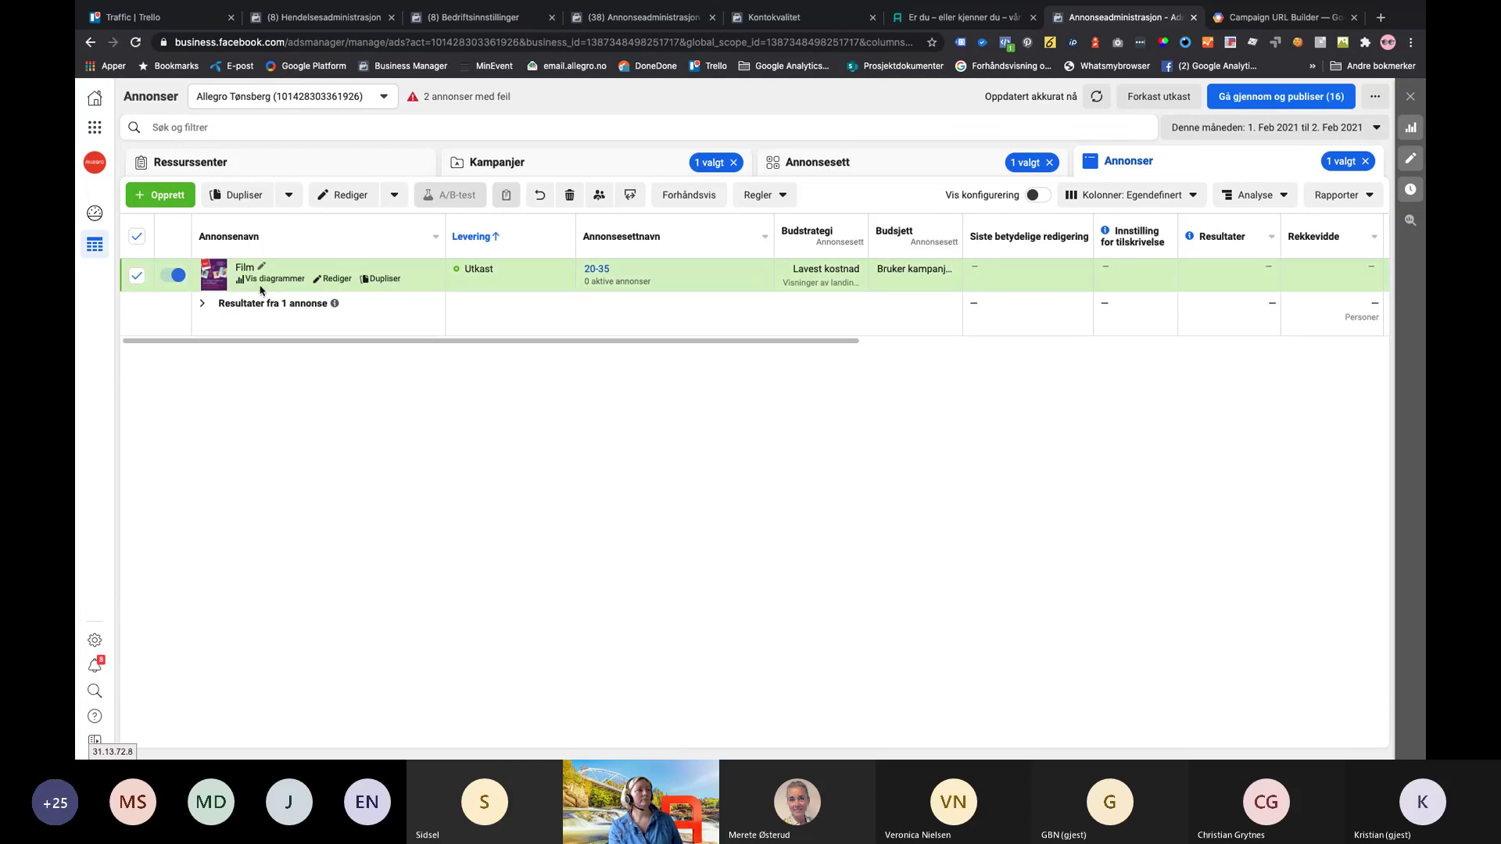
left_click(338, 280)
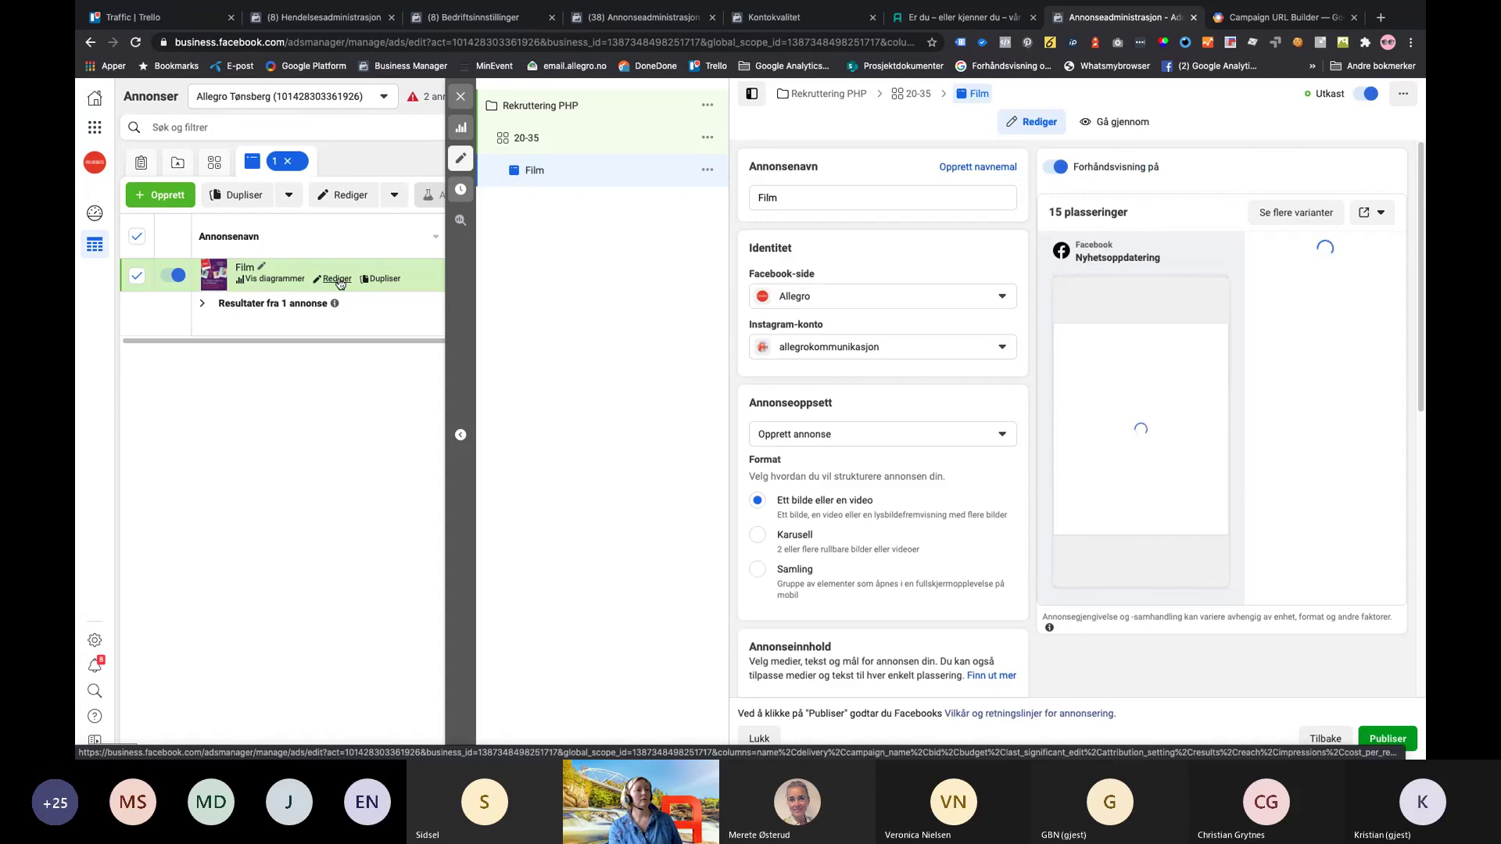